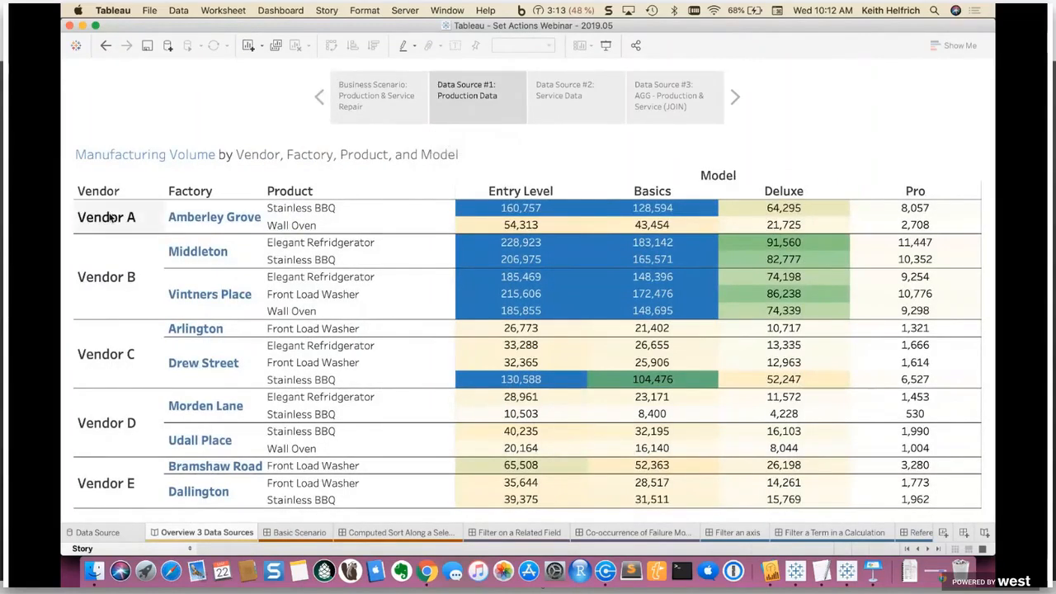
Highlight the Vendor A and Vendor B rows in the Manufacturing Volume table to examine their production counts, and clear the highlight.
click(87, 502)
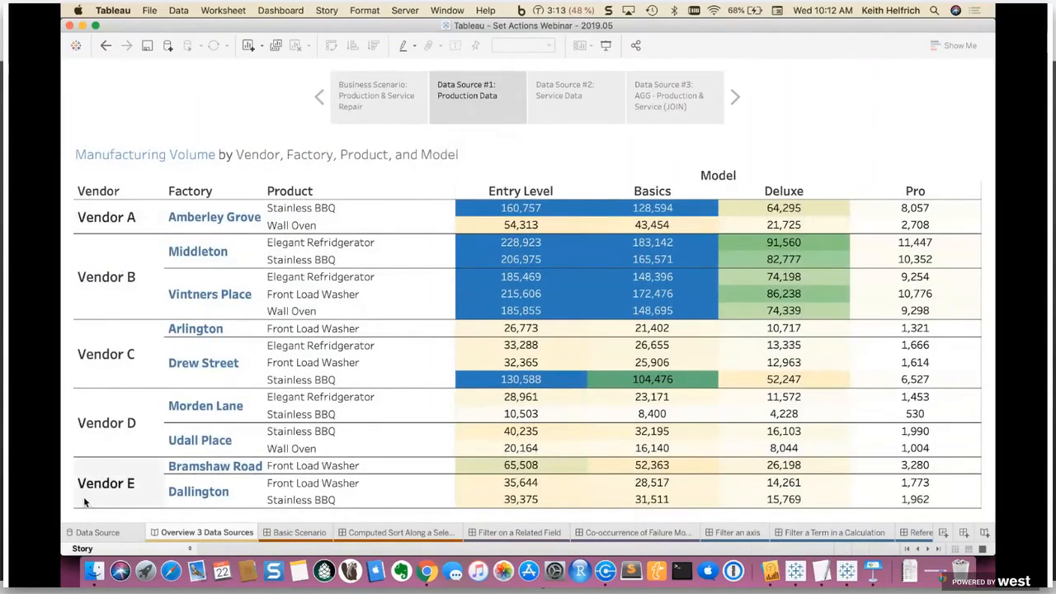
click(109, 217)
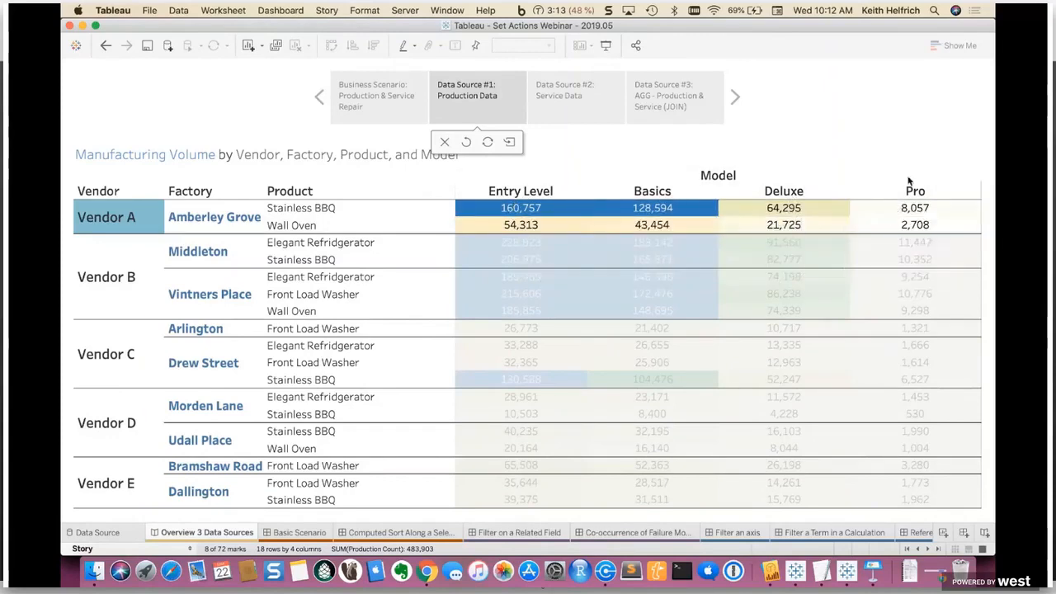
click(113, 284)
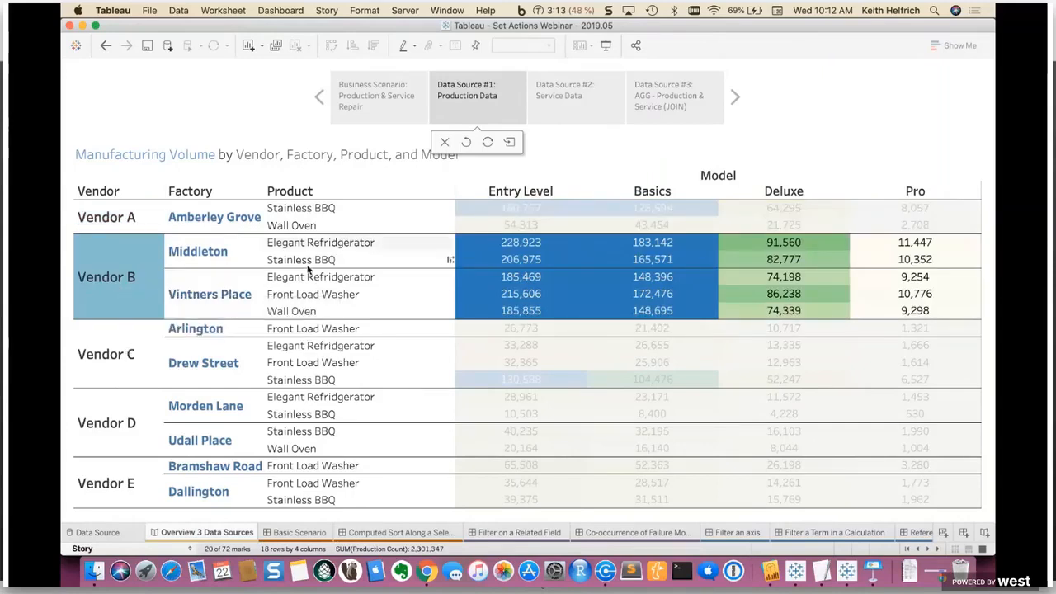
click(129, 277)
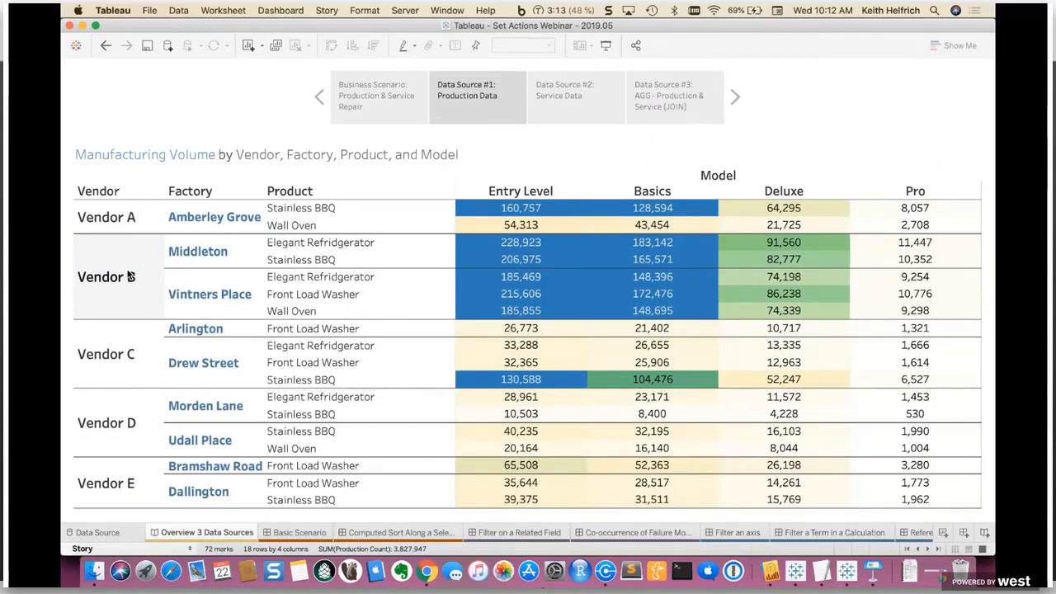
click(130, 277)
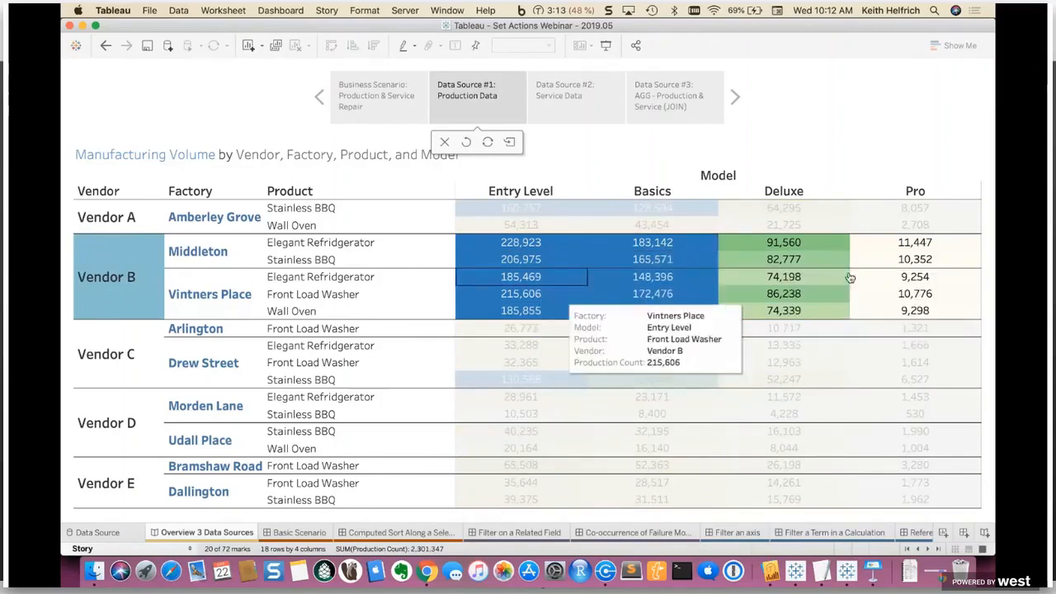
click(126, 282)
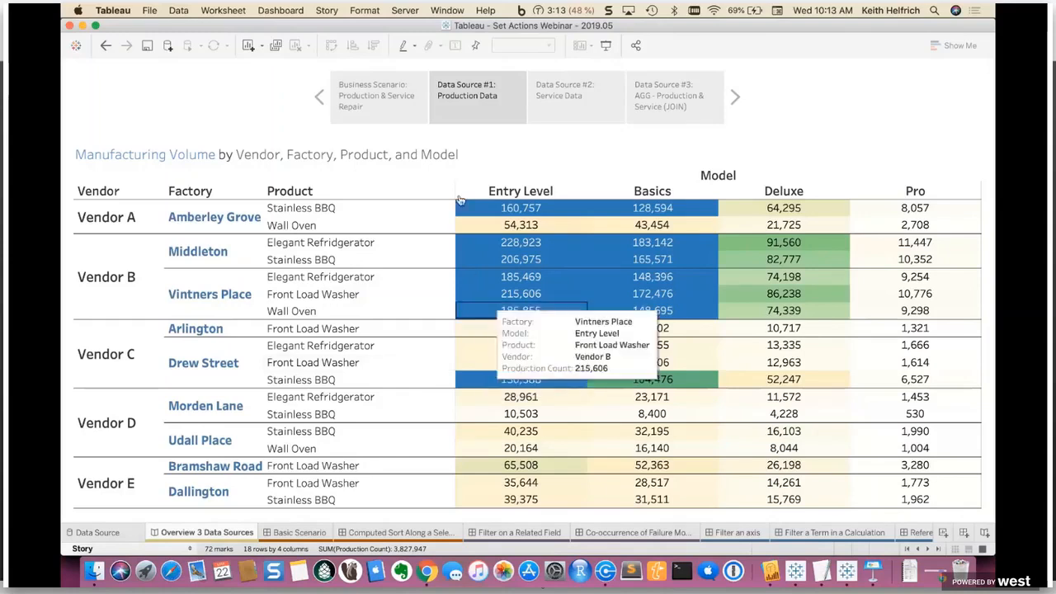
Show the "Data Source #2: Service Data" story point, highlight Vendor B's service events, and clear the highlight.
mouse_move(586, 102)
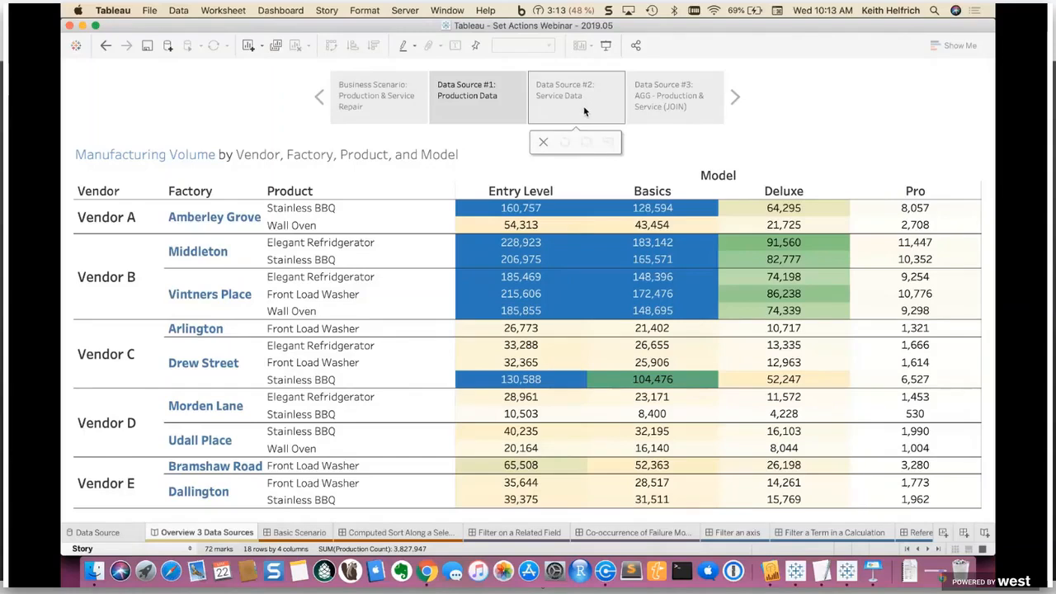
click(579, 110)
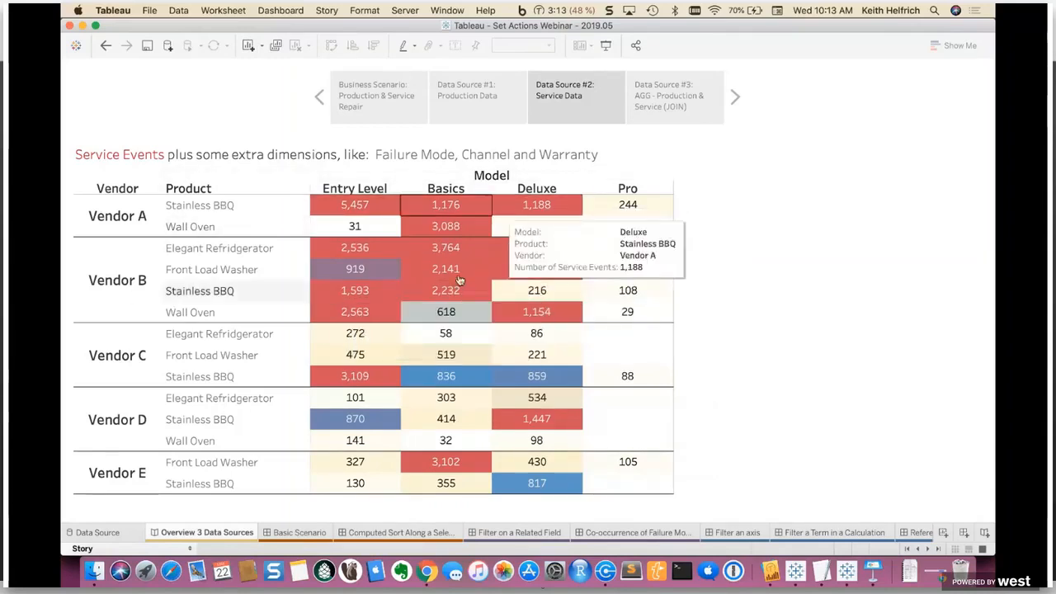
click(117, 281)
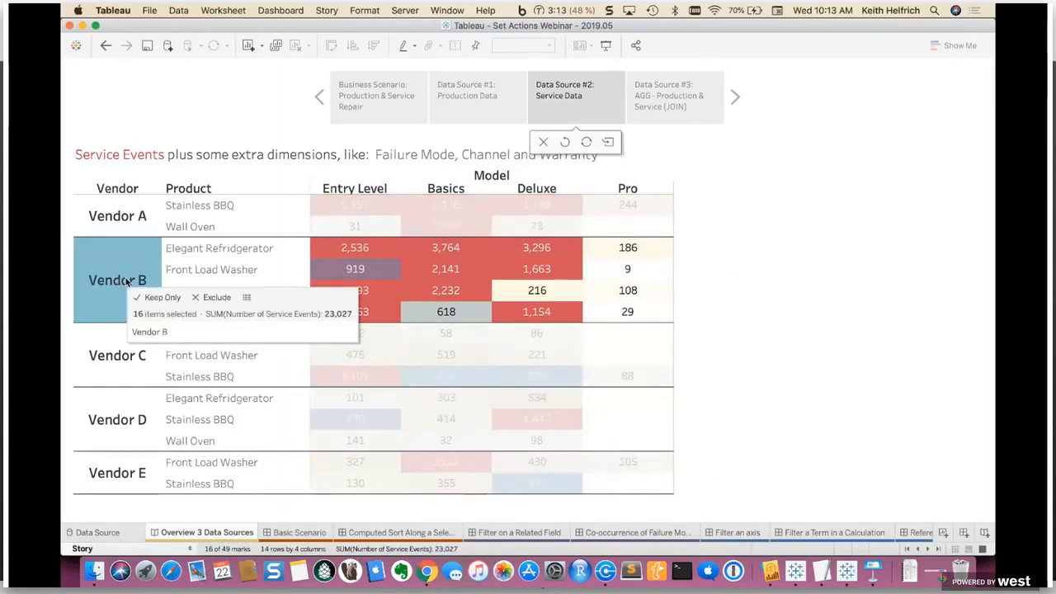
click(128, 281)
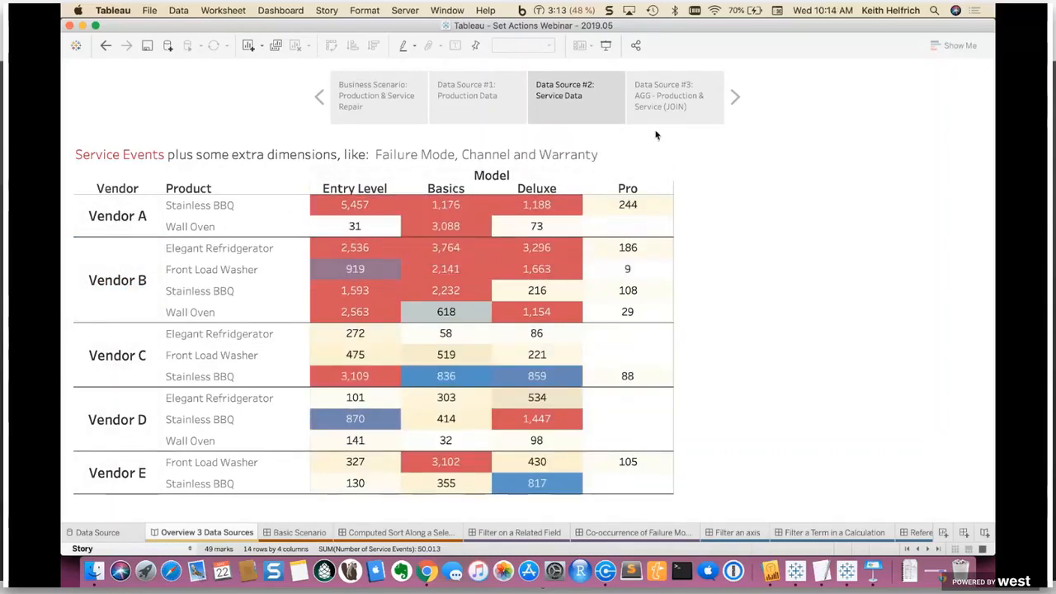
View the "Data Source #3: AGG - Production & Service (JOIN)" story point and open the Basic Scenario dashboard in full screen.
mouse_move(673, 98)
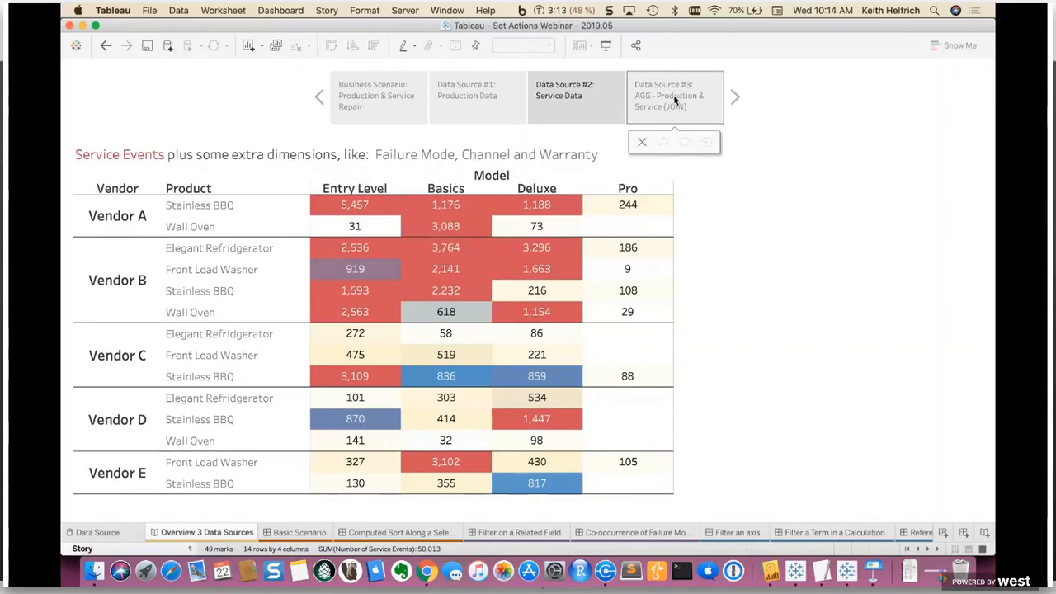
click(674, 98)
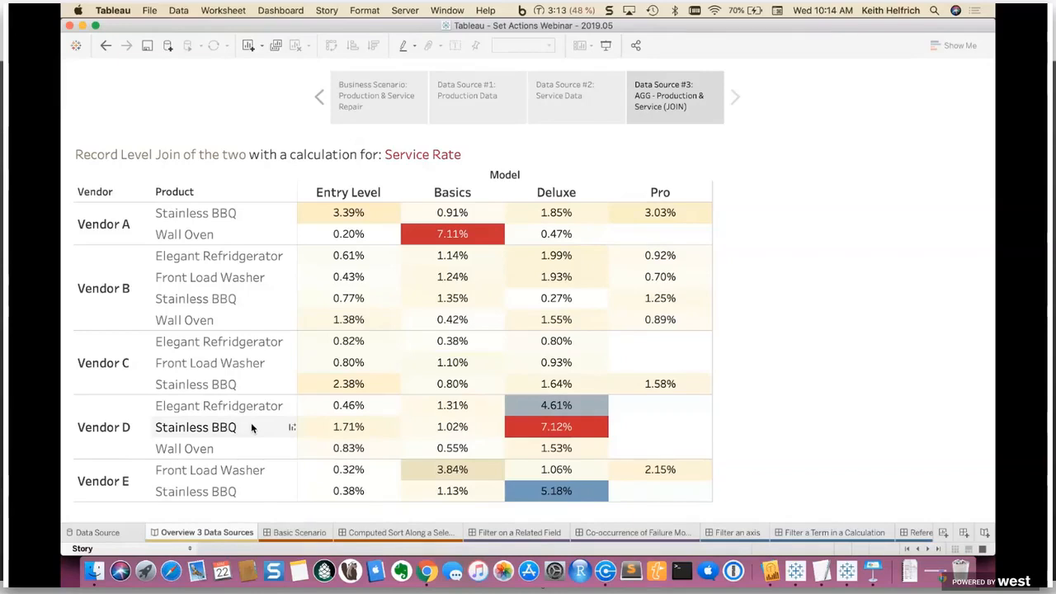
click(292, 538)
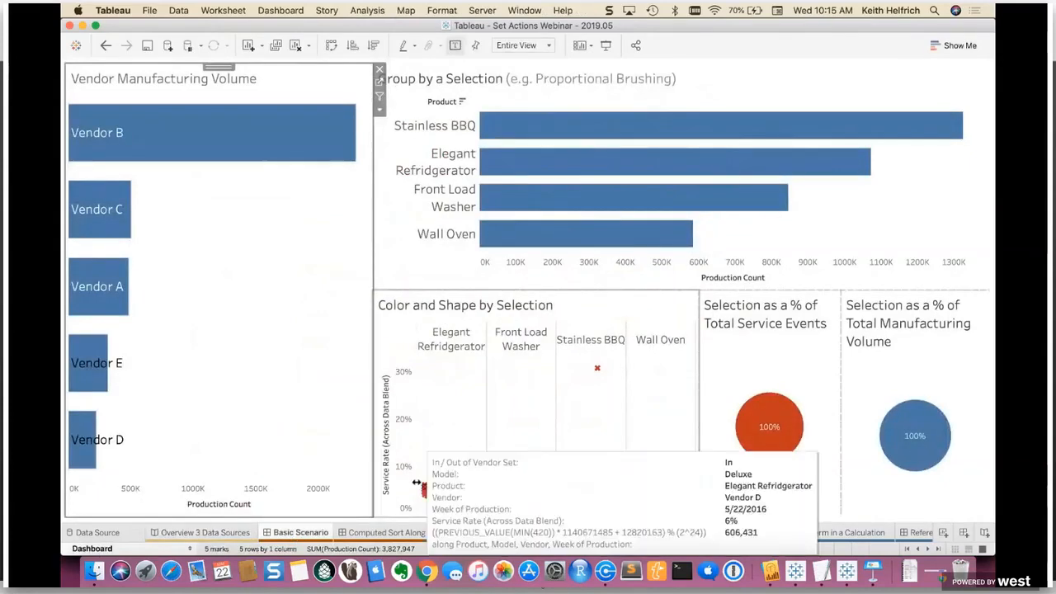
click(96, 26)
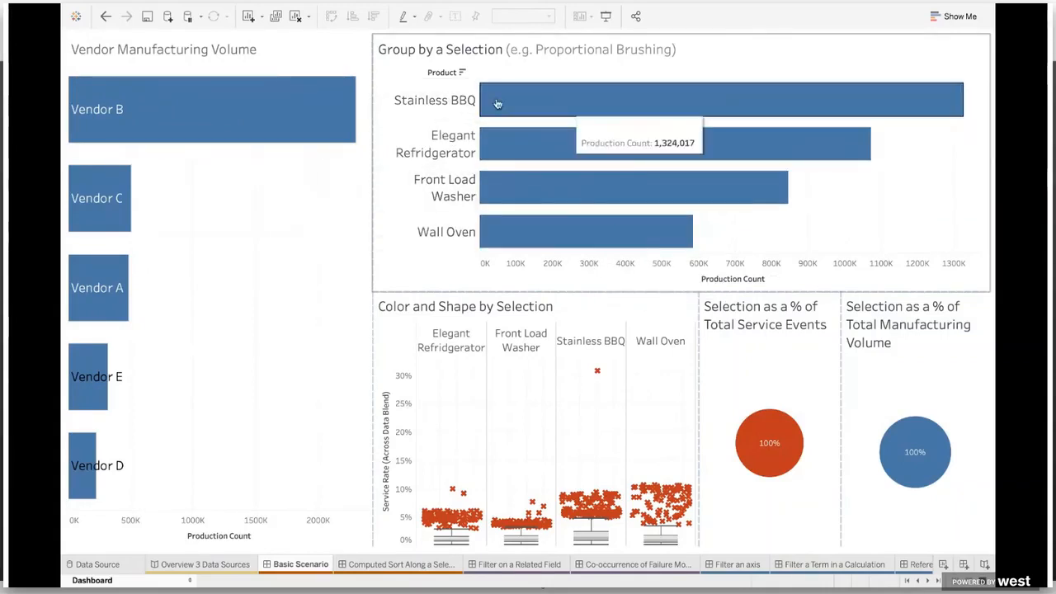
Select Vendor B, Vendor C, Vendor A and again Vendor B, one at a time, in the Vendor Manufacturing Volume chart.
click(212, 112)
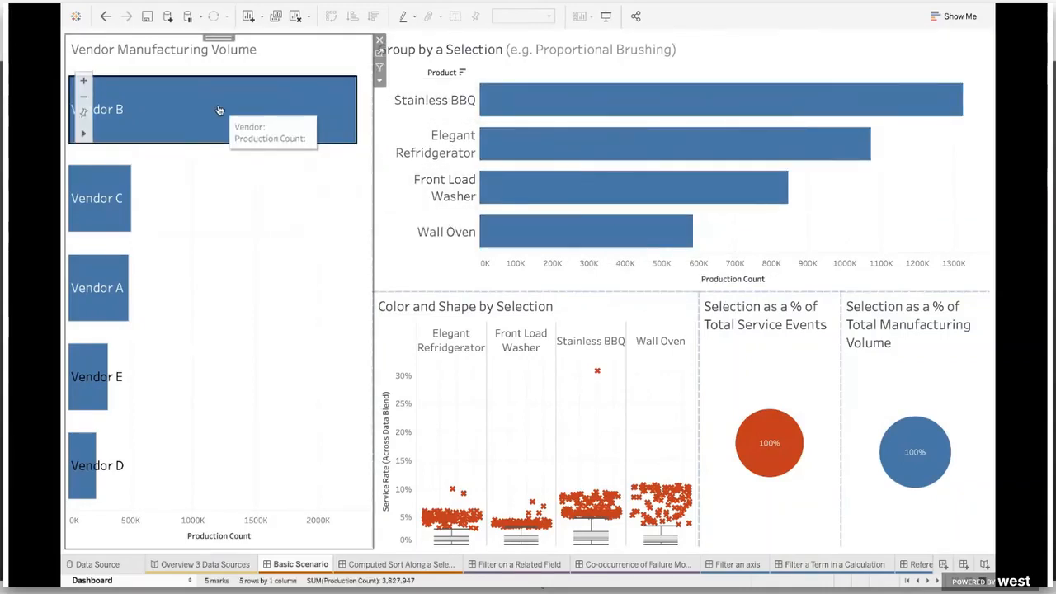
click(102, 199)
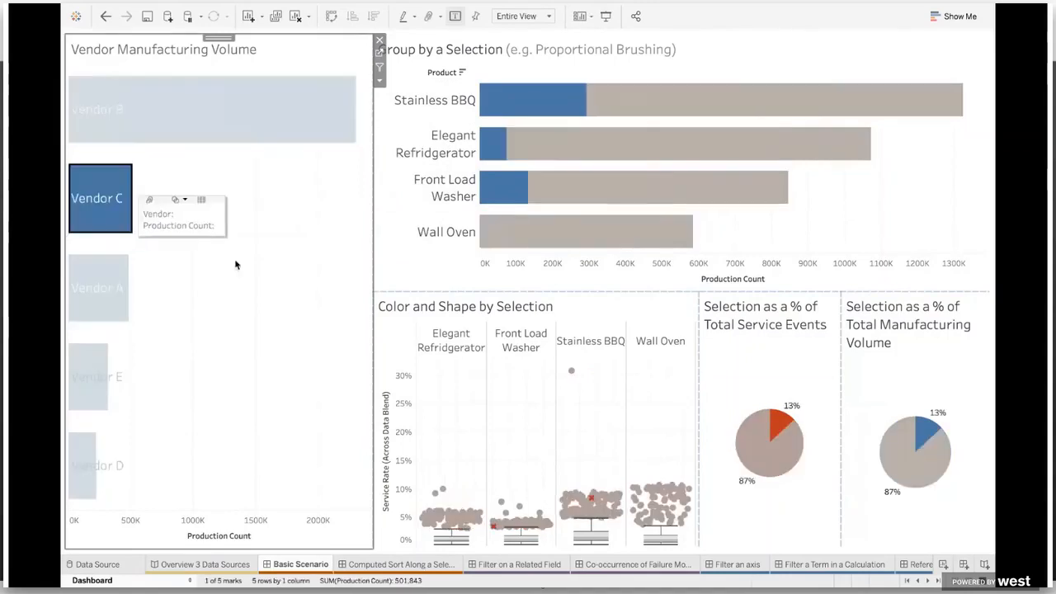
click(100, 288)
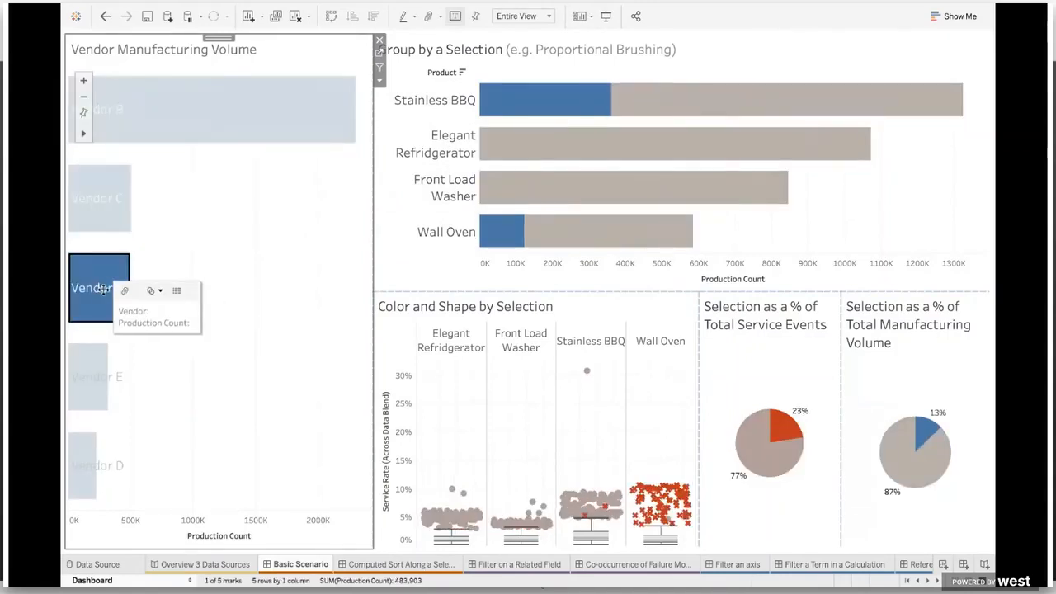
click(182, 123)
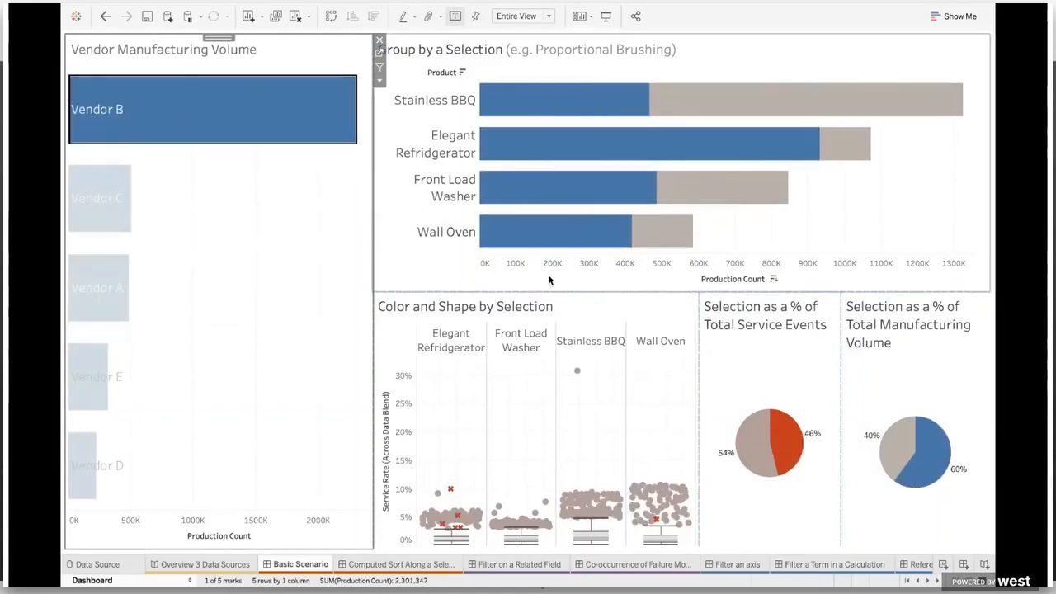
Examine Vendor B's share in the pie, scatter and product bar charts, and clear the vendor selection.
mouse_move(925, 425)
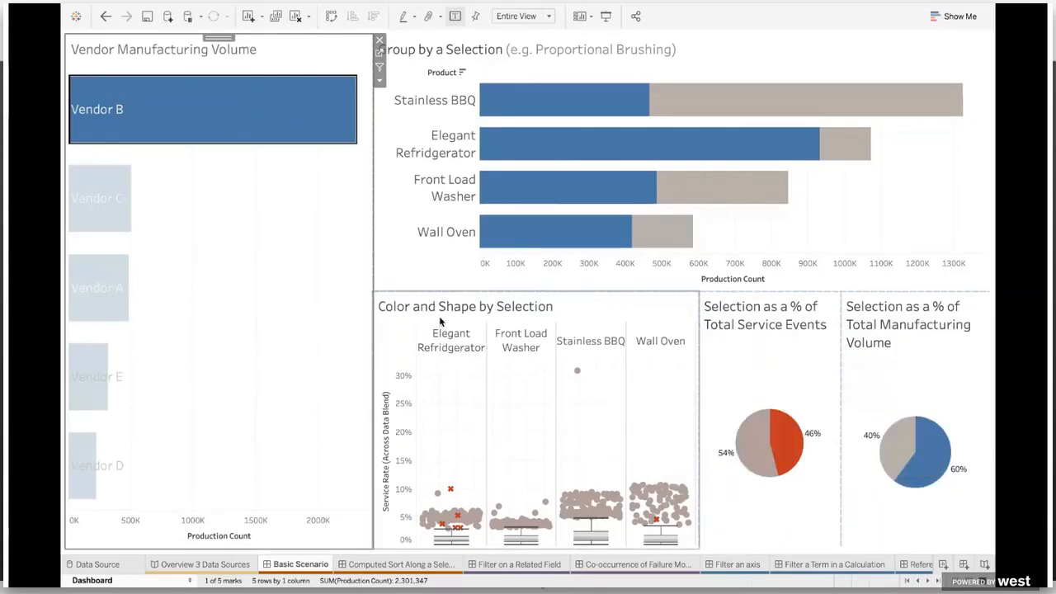
mouse_move(583, 527)
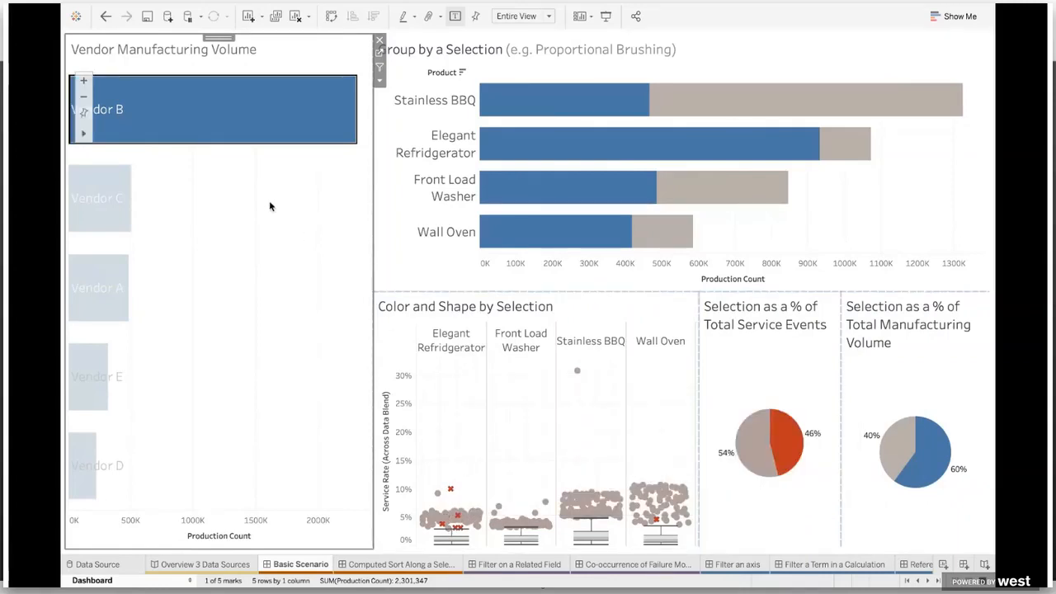
mouse_move(519, 101)
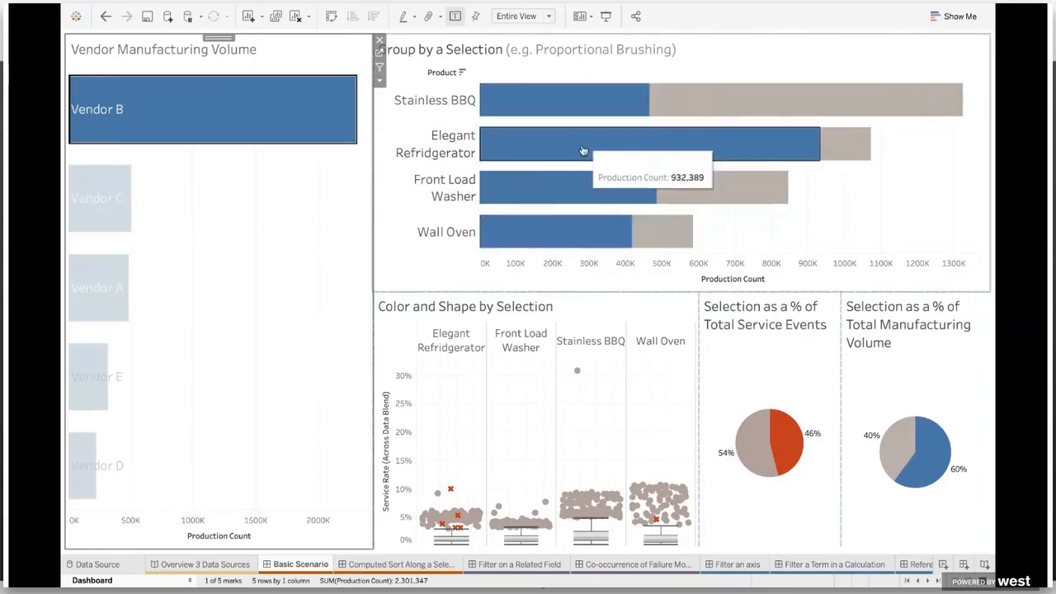
mouse_move(576, 240)
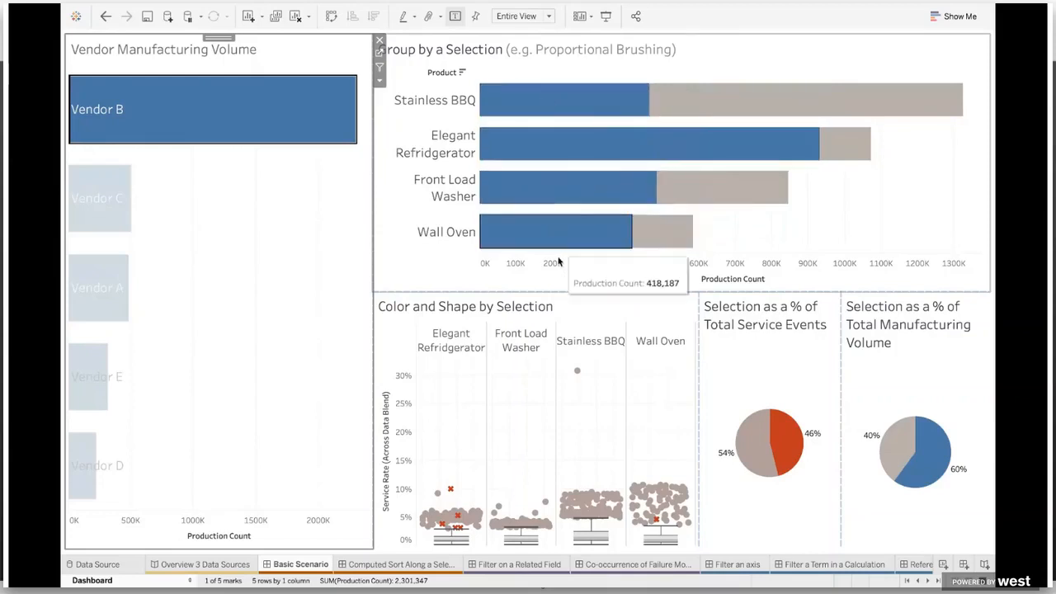
click(249, 209)
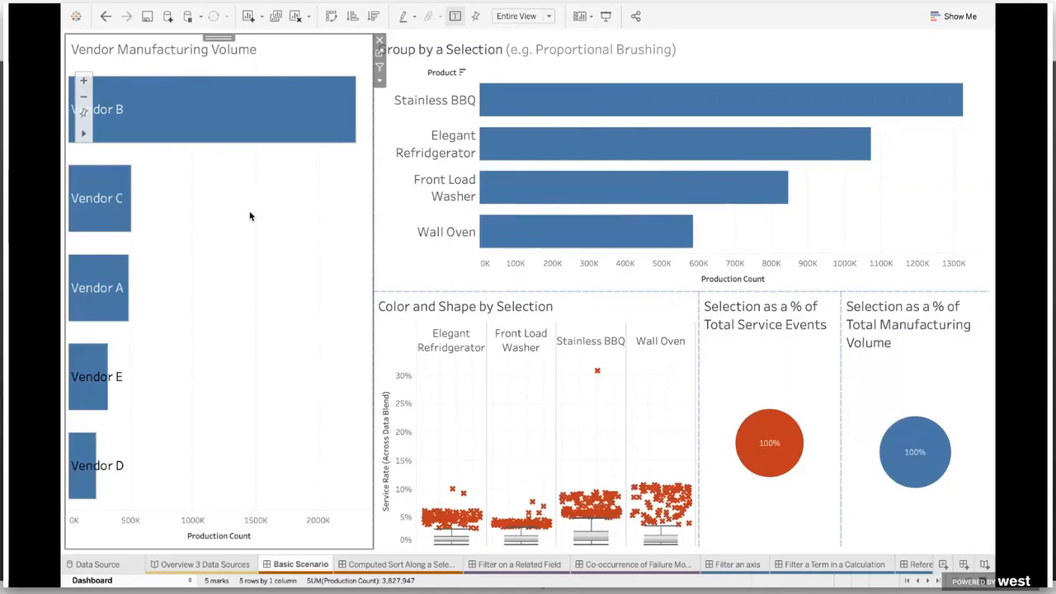
Select Vendors A, E and D together and examine their share in the pie charts and the scatter plot.
drag(221, 466, 93, 274)
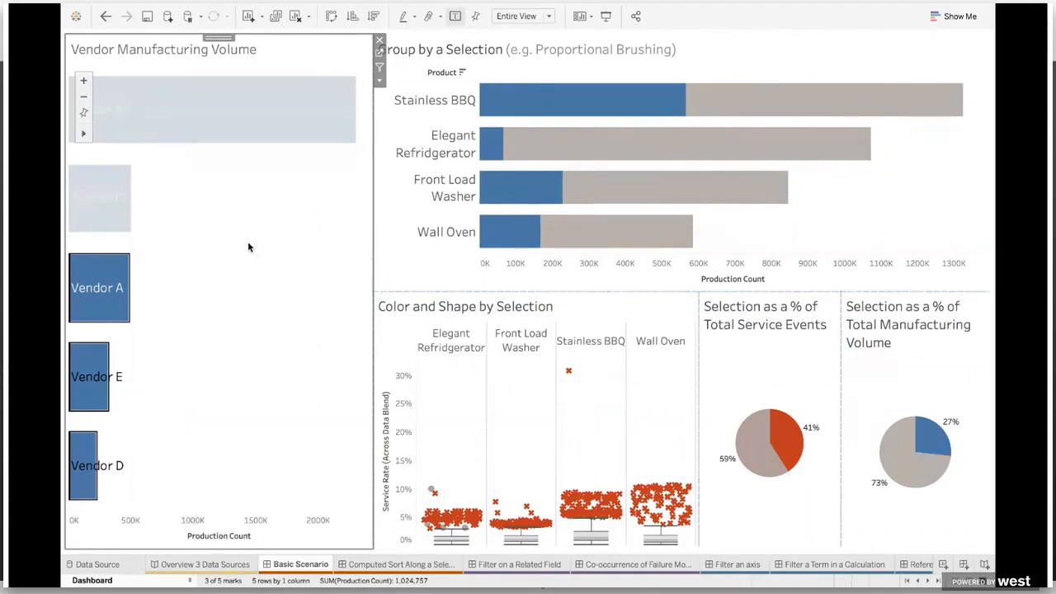
mouse_move(940, 424)
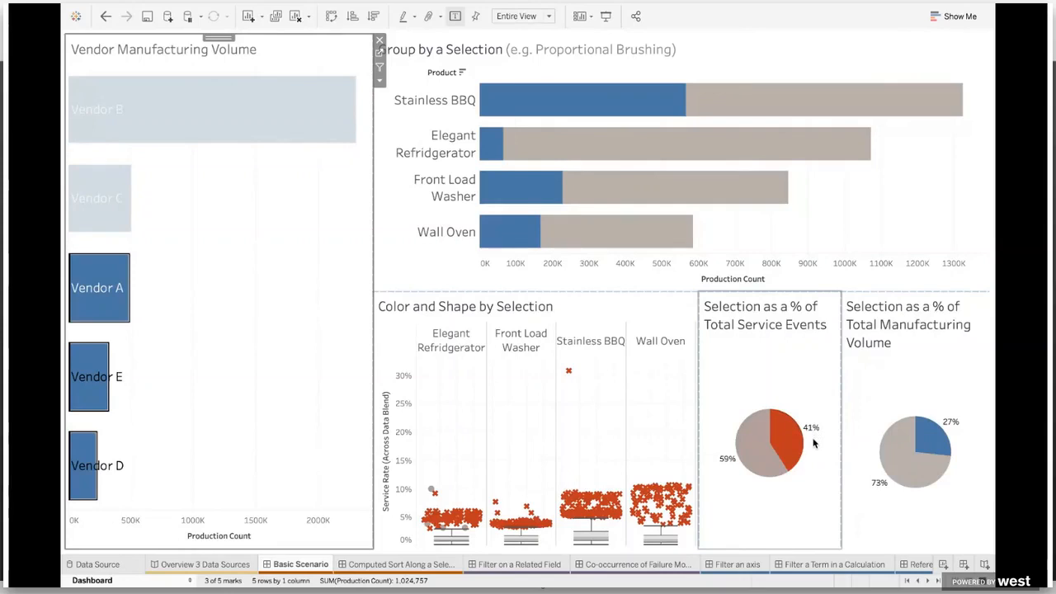
mouse_move(668, 511)
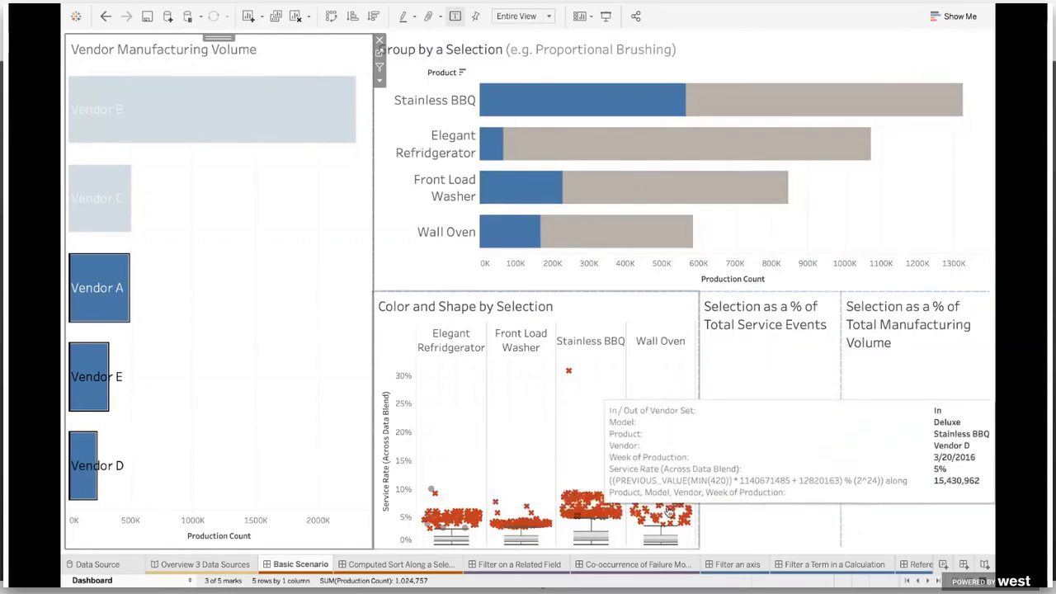
Compare Vendor A and Vendor E by selecting each bar individually, and clear the selection.
click(108, 284)
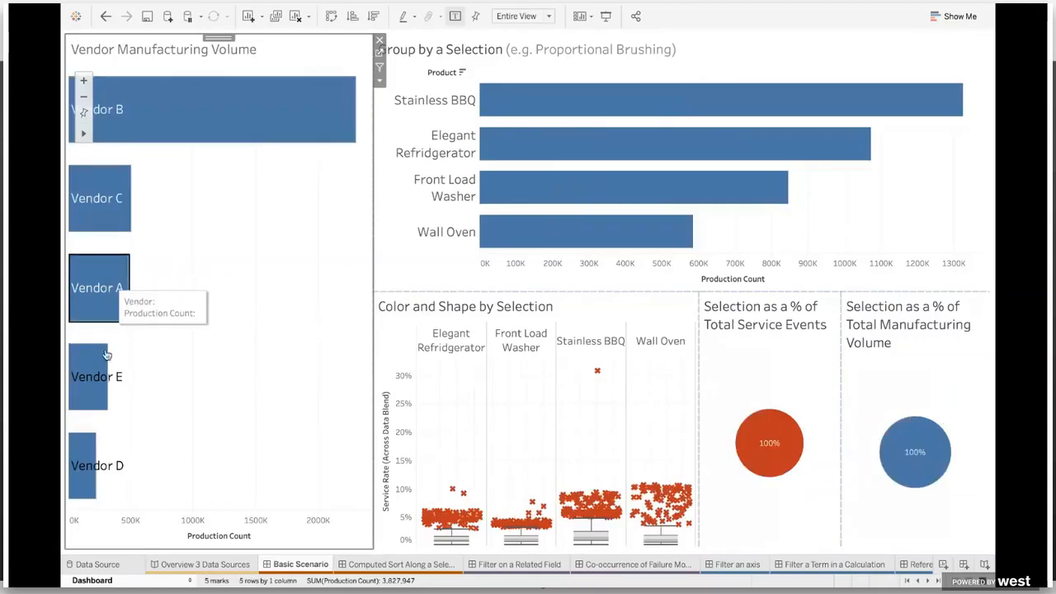
click(101, 288)
click(100, 371)
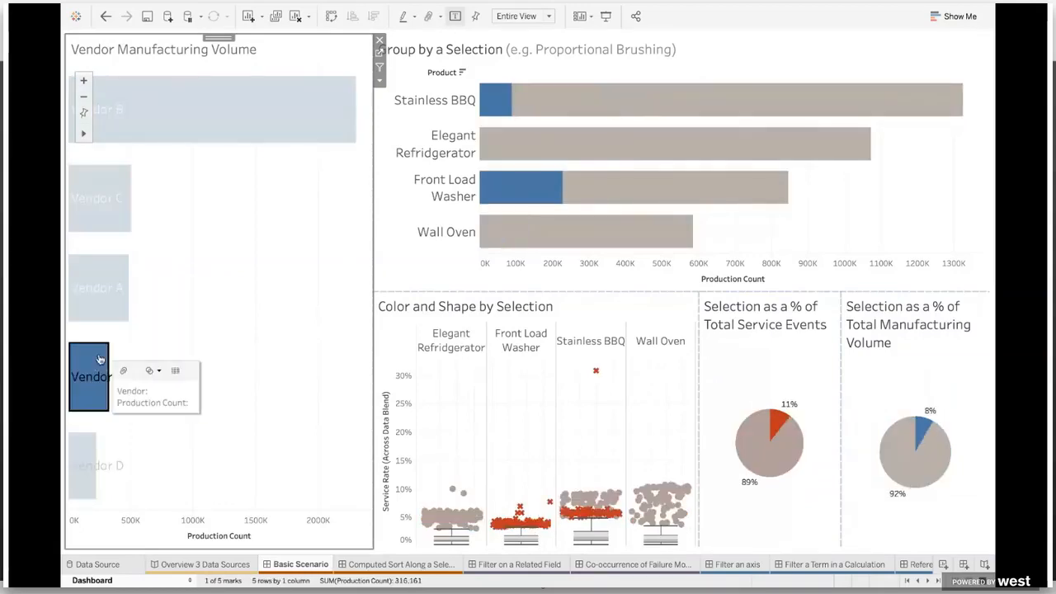
click(106, 295)
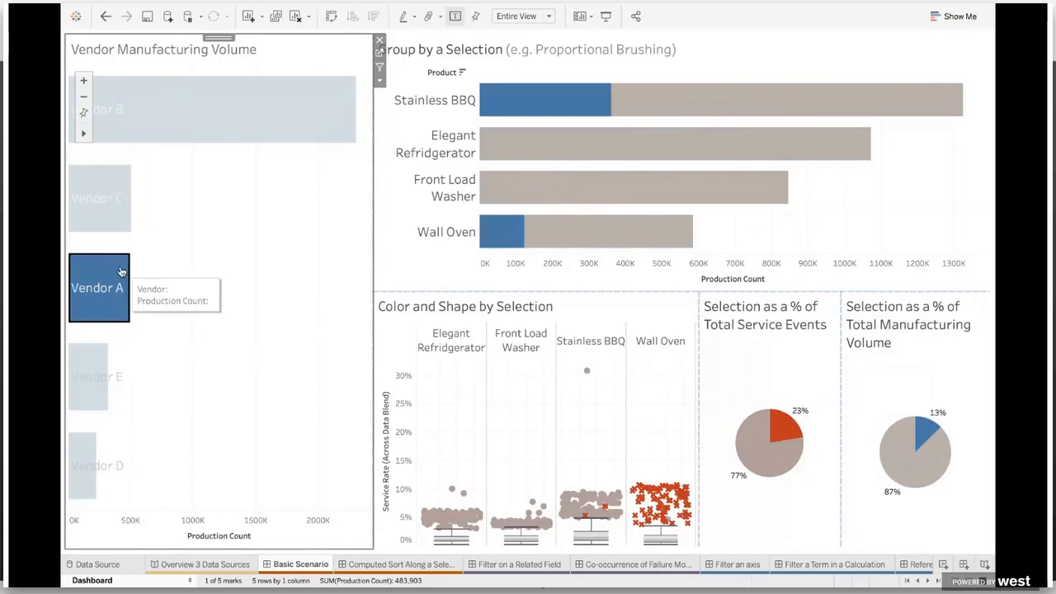
click(262, 263)
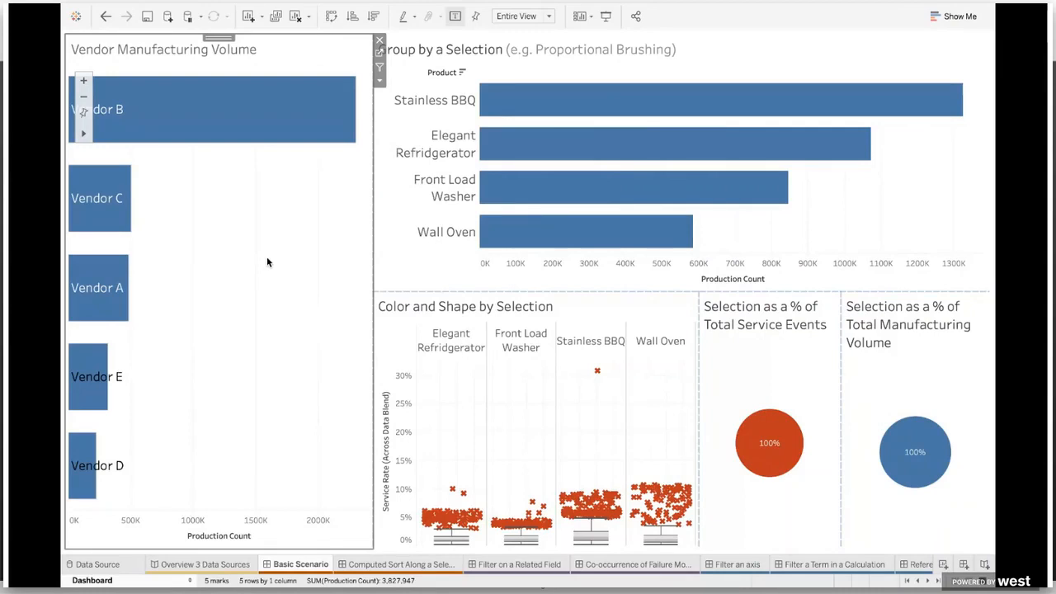
Switch to the "Set Actions Webinar - 2019.05 - Starter" workbook and show it in full screen.
key(super+Tab)
key(super+Tab)
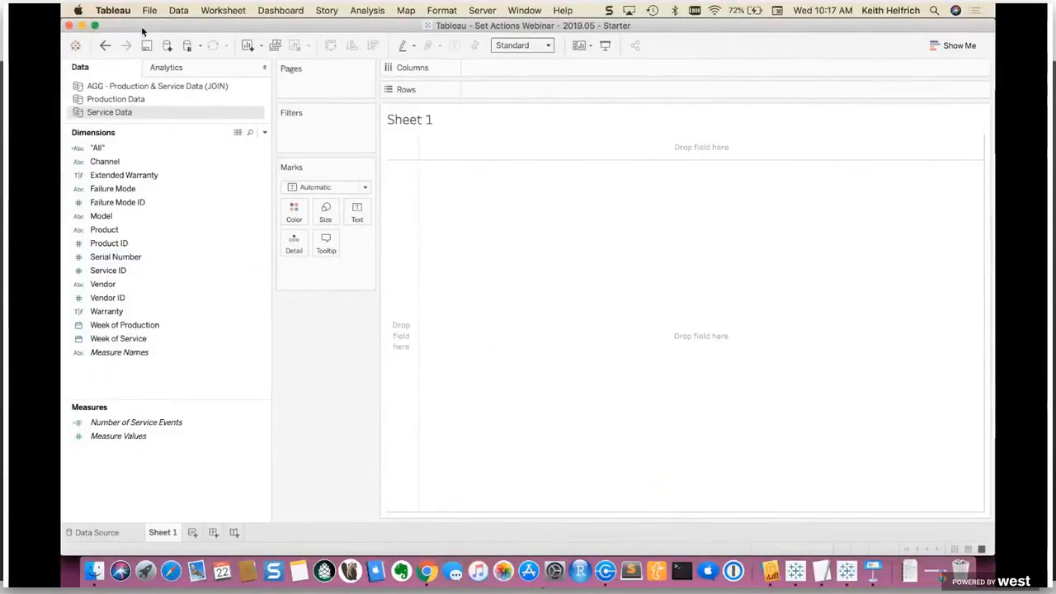
click(96, 26)
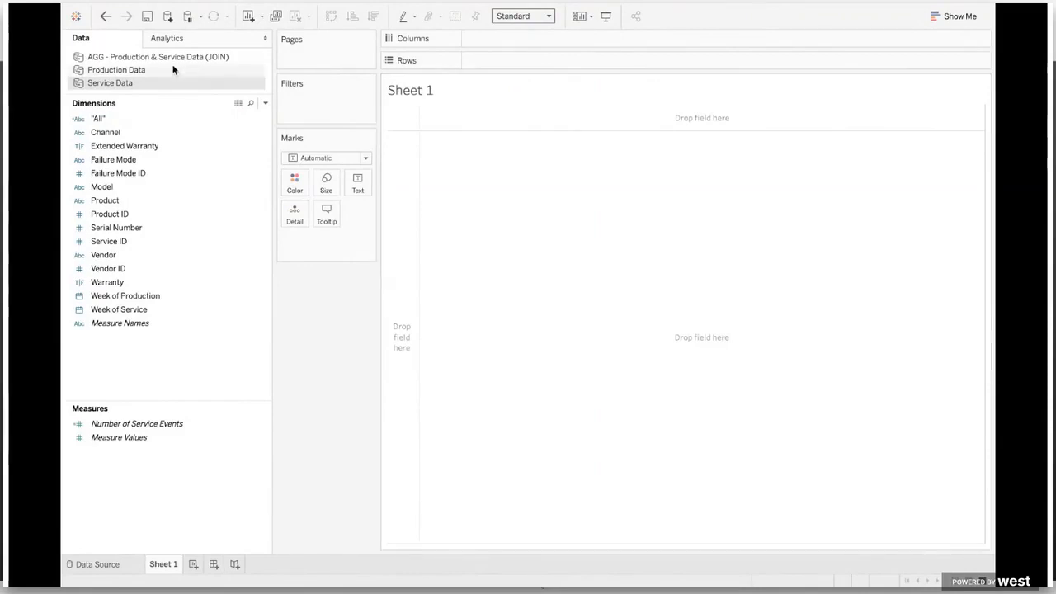
Switch the data source to Production Data and rename Sheet 1 as "Production Volume by Vendor".
click(139, 72)
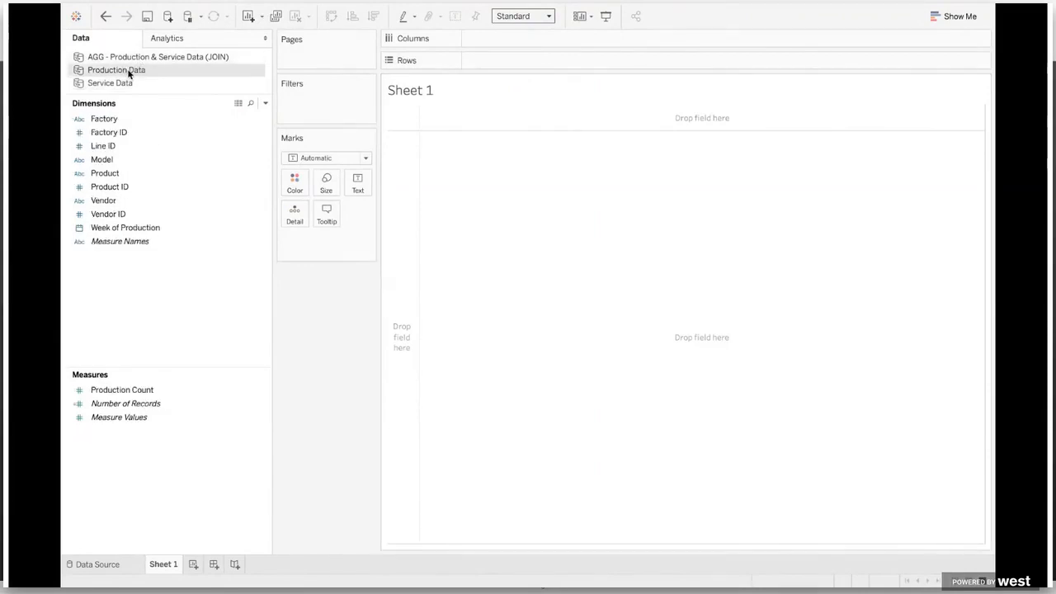
double_click(165, 561)
text(Production )
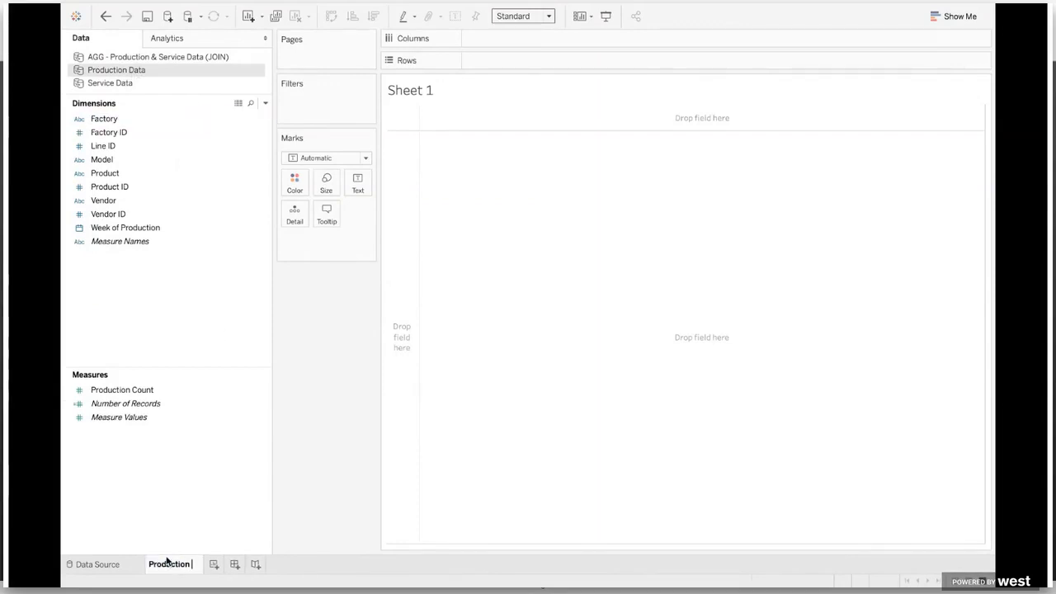
text(Volume by Vendor)
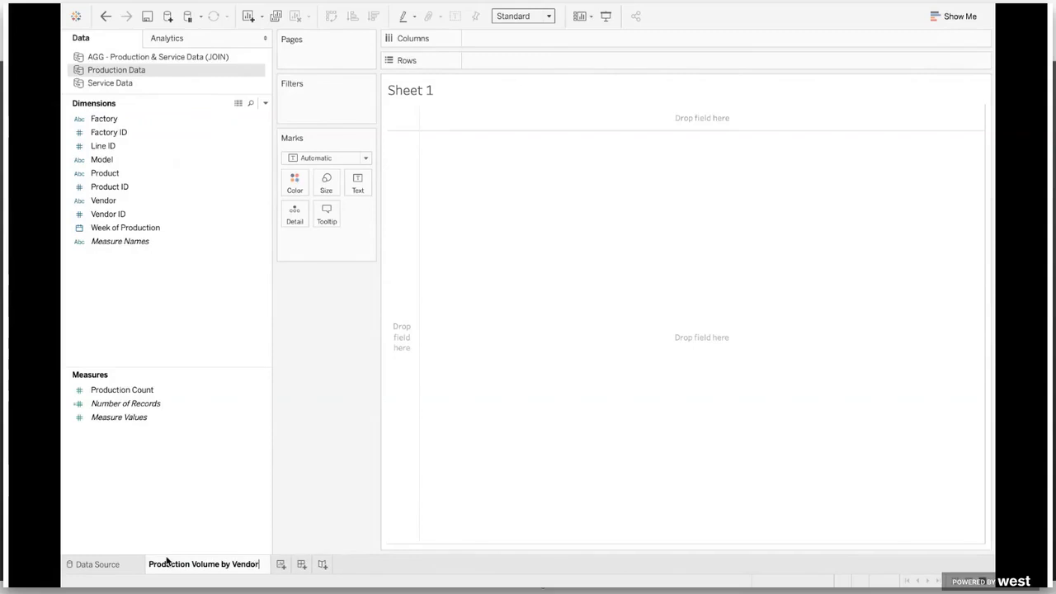
key(Return)
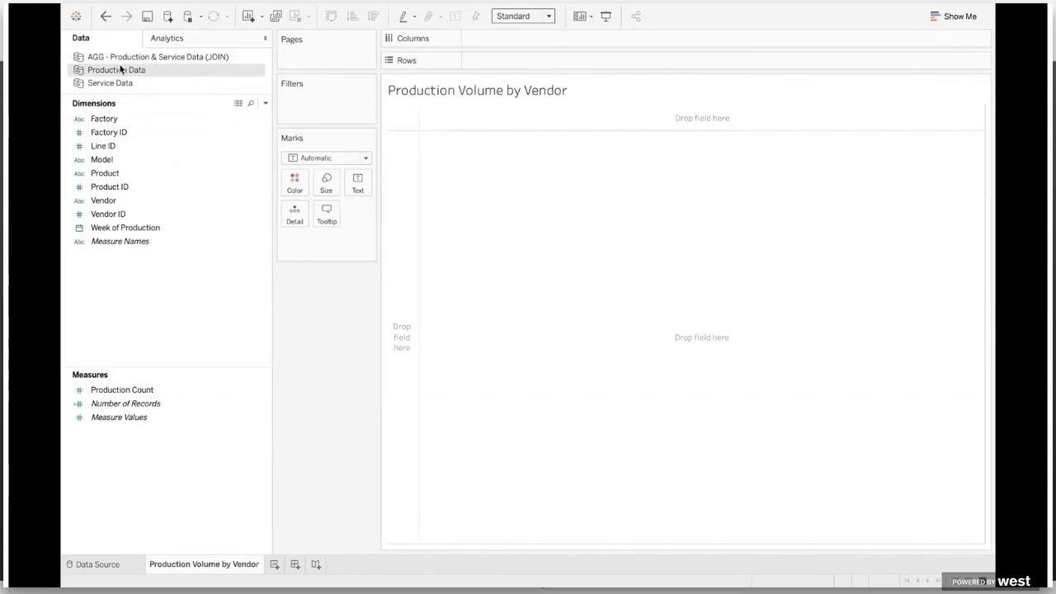
Build a bar chart of Production Count by Vendor, sorted in descending order and fitted to Entire View.
drag(113, 201, 507, 59)
click(133, 389)
drag(133, 390, 509, 38)
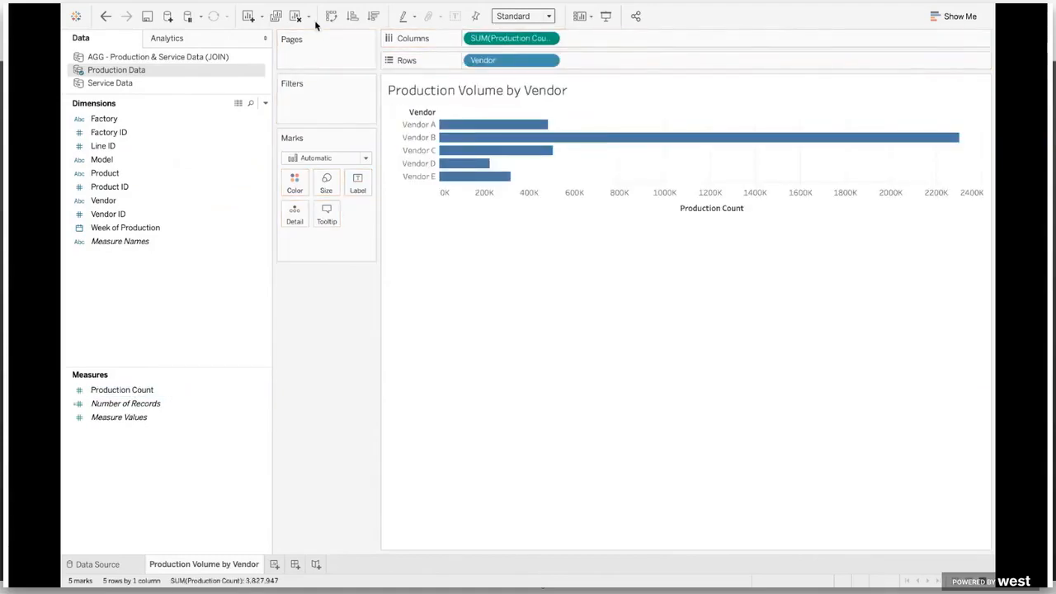
click(374, 18)
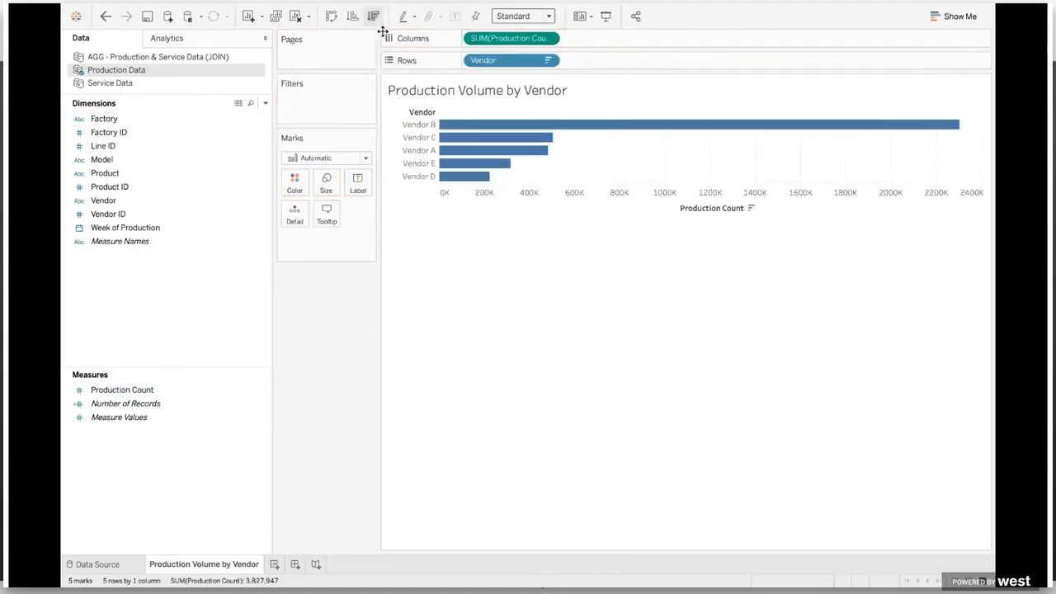
click(513, 17)
click(520, 69)
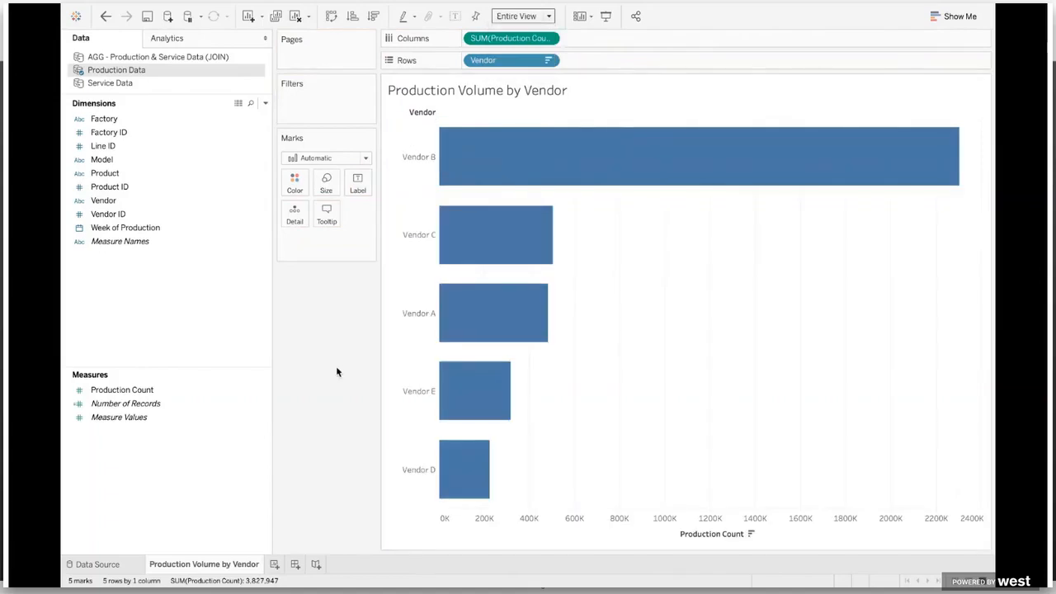
Add a new worksheet named "Production Volume by Product".
click(274, 565)
double_click(280, 564)
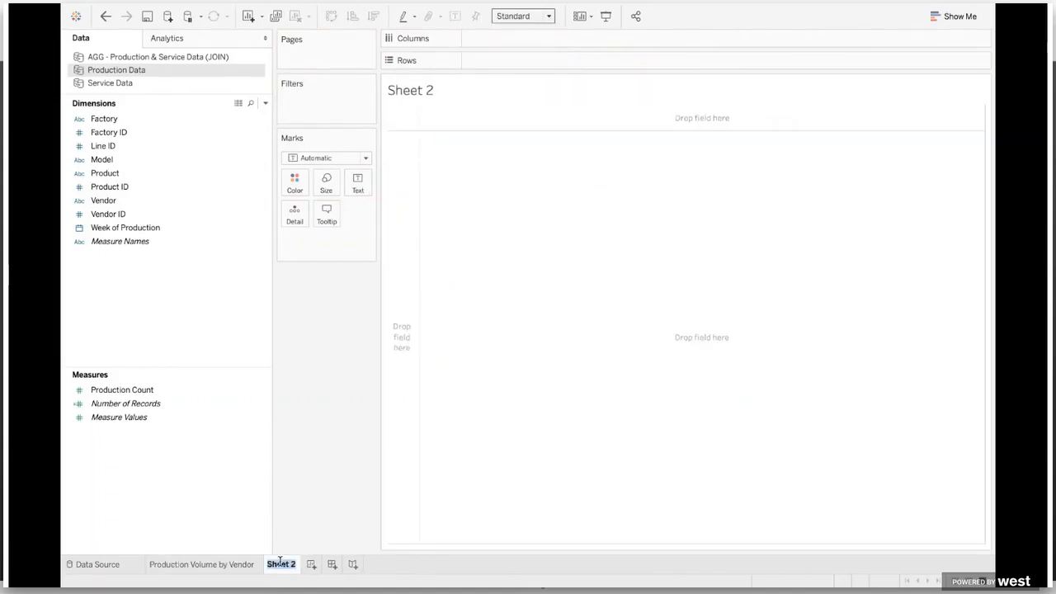
text(Procuction Volume b)
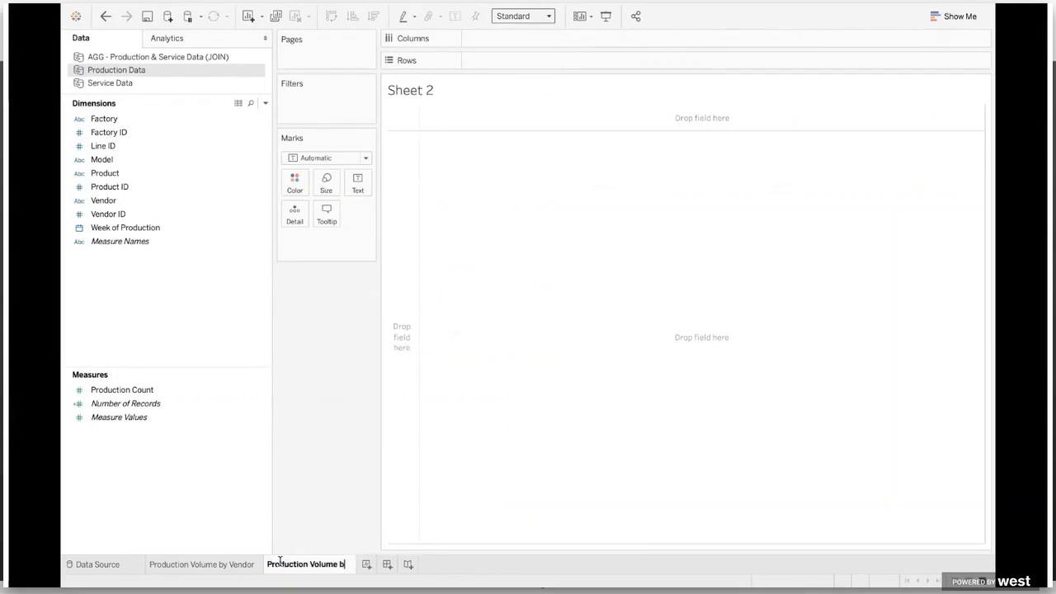
text(y Product)
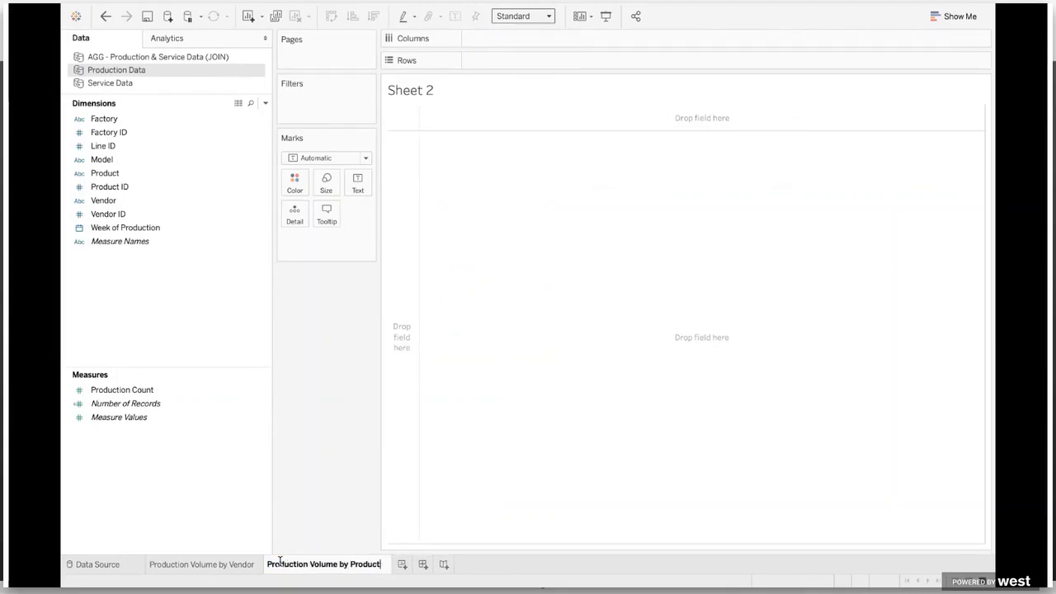
key(Return)
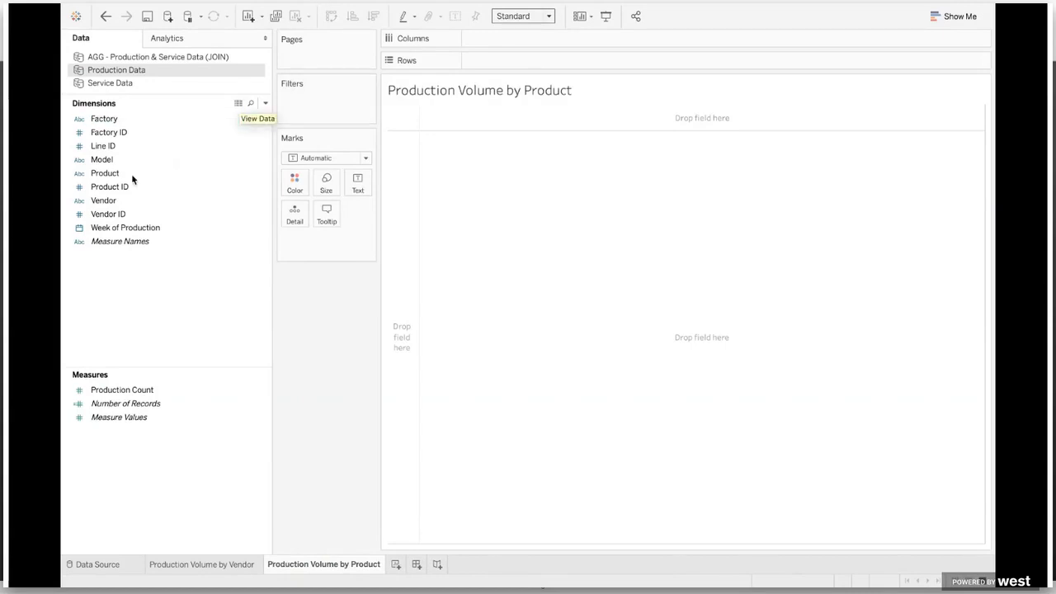
Build a bar chart of Production Count by Product, sorted in descending order and fitted to Entire View.
drag(124, 174, 509, 64)
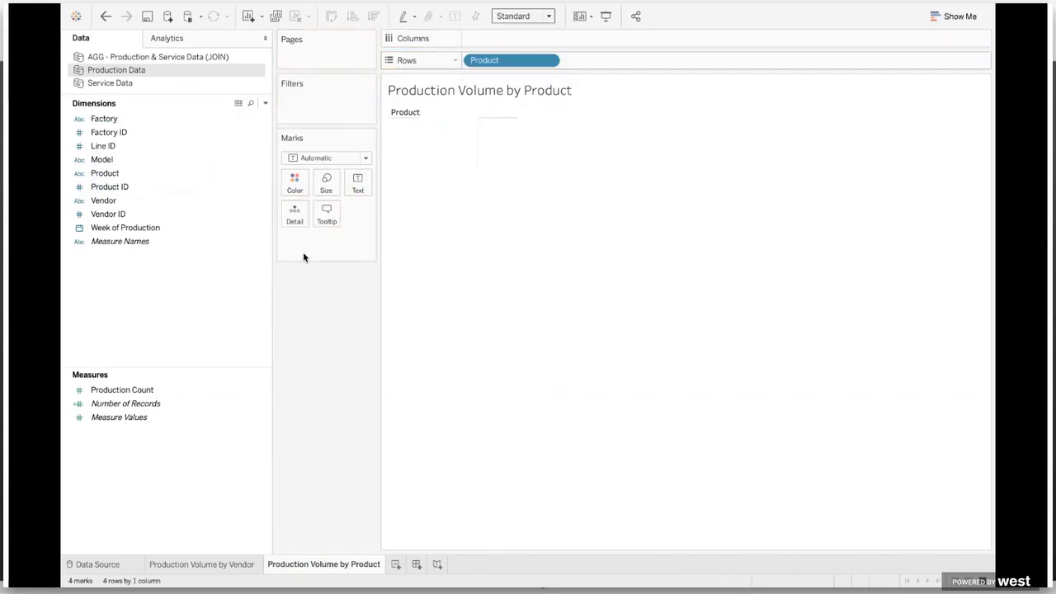
drag(122, 389, 504, 35)
click(373, 16)
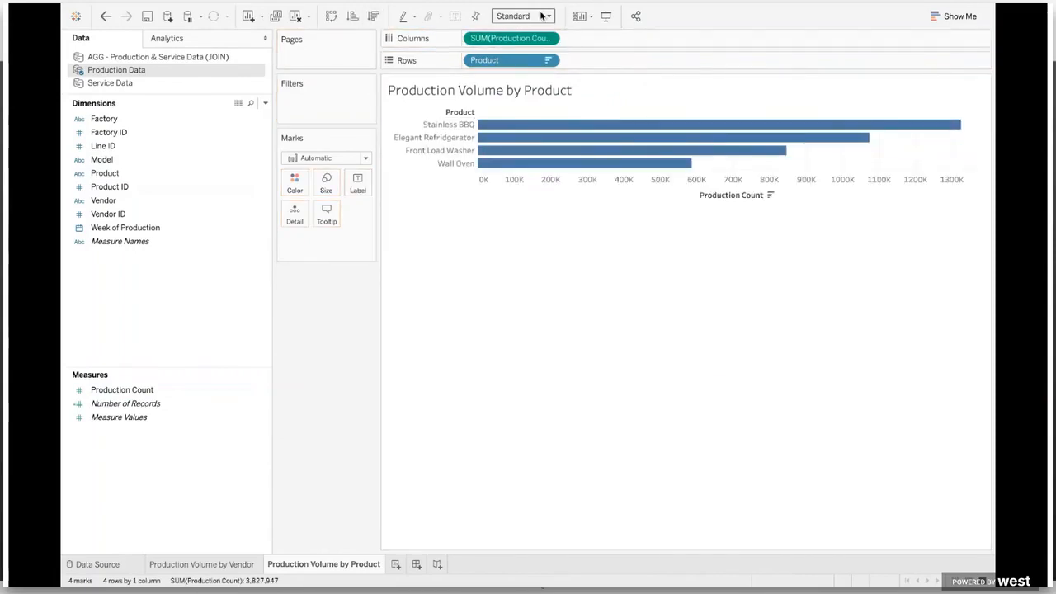
click(545, 16)
click(523, 71)
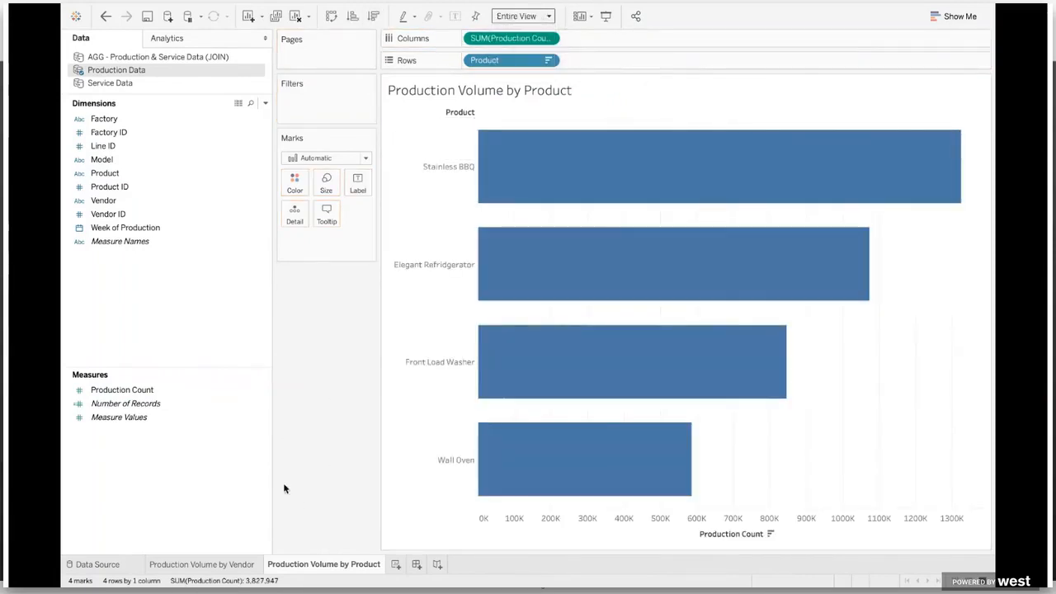
Create a new dashboard with Production Volume by Vendor and Production Volume by Product side by side, the vendor chart first.
click(417, 564)
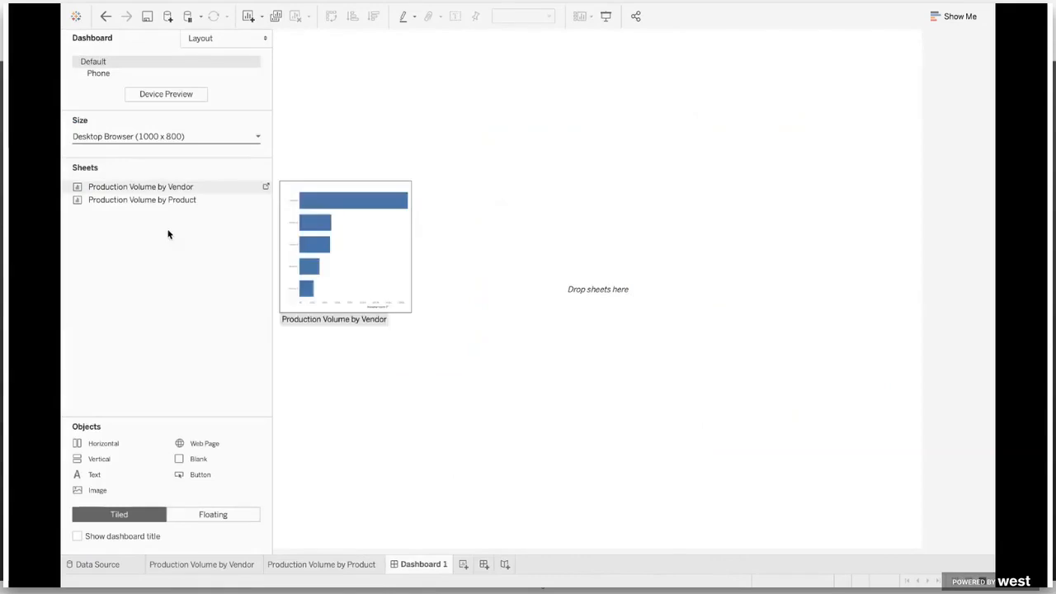
drag(128, 188, 335, 190)
drag(233, 200, 863, 228)
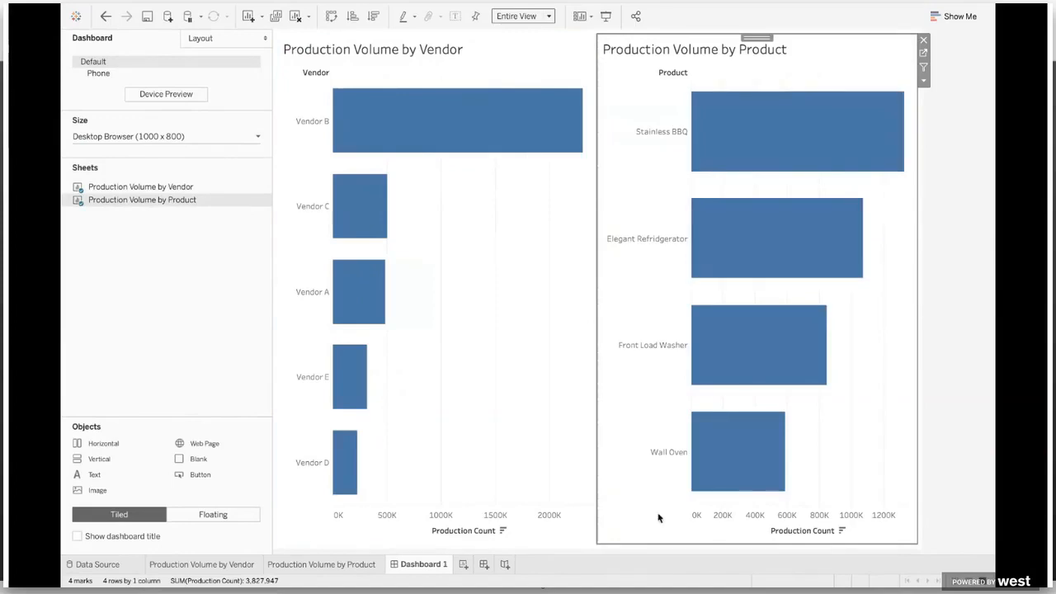
On the Production Volume by Product sheet, create a set named "Vendor Set" from the Vendor field, including Vendor A.
click(321, 565)
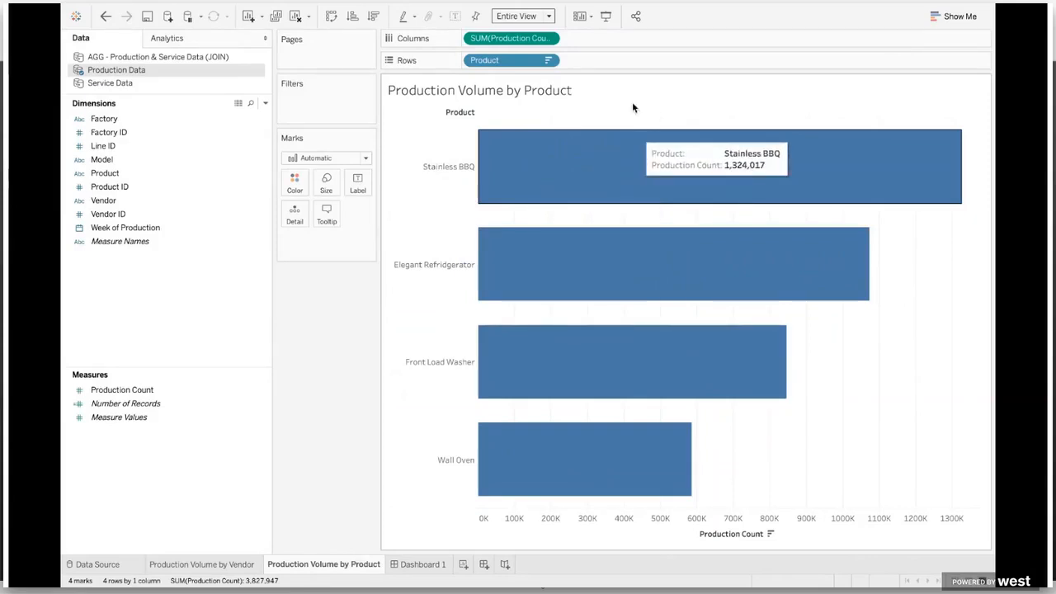
click(220, 175)
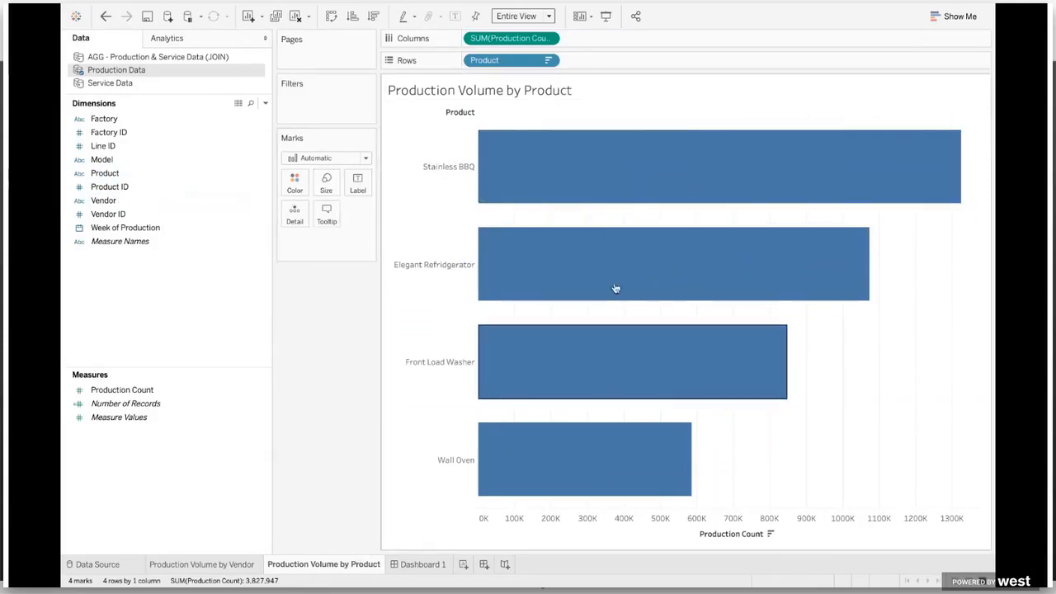
click(178, 241)
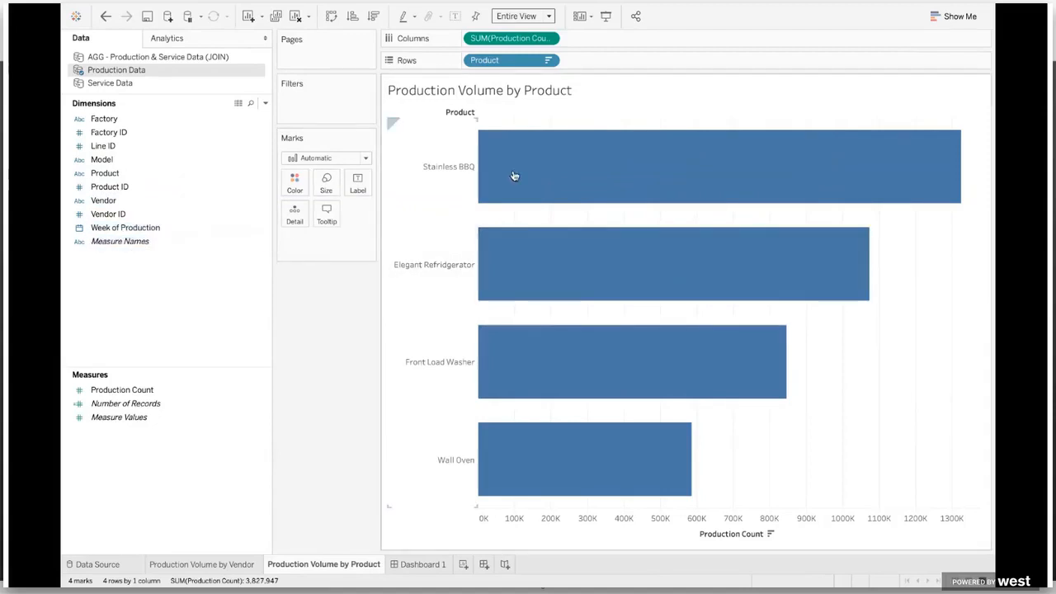
click(143, 199)
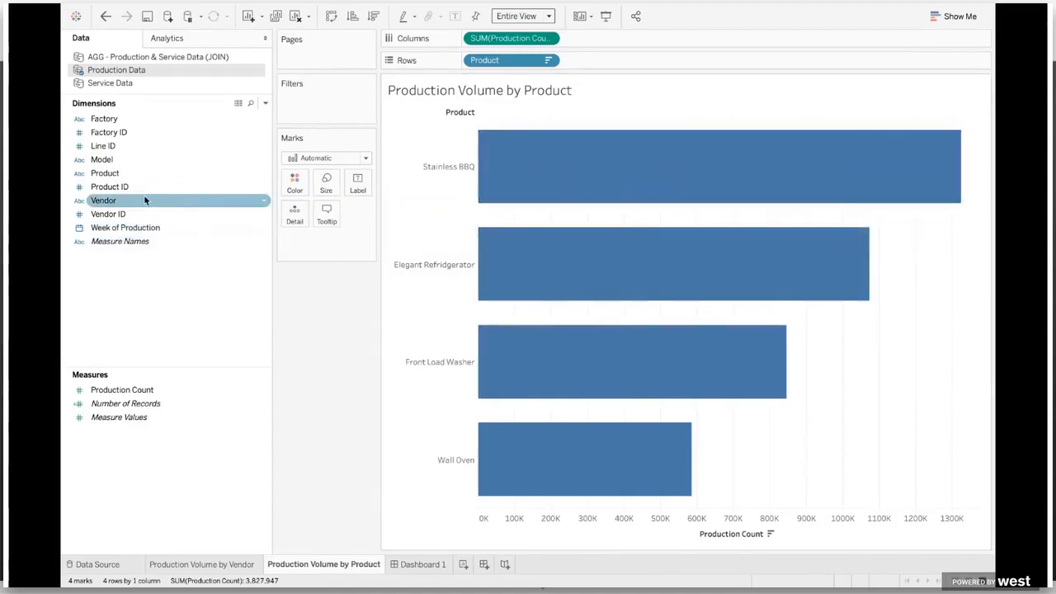
right_click(132, 203)
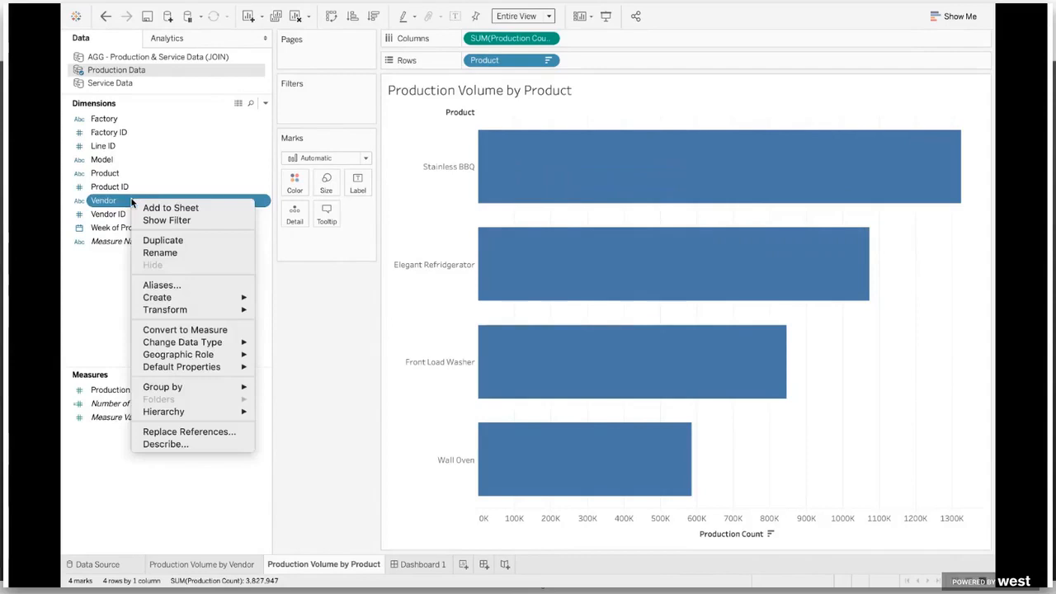
mouse_move(207, 297)
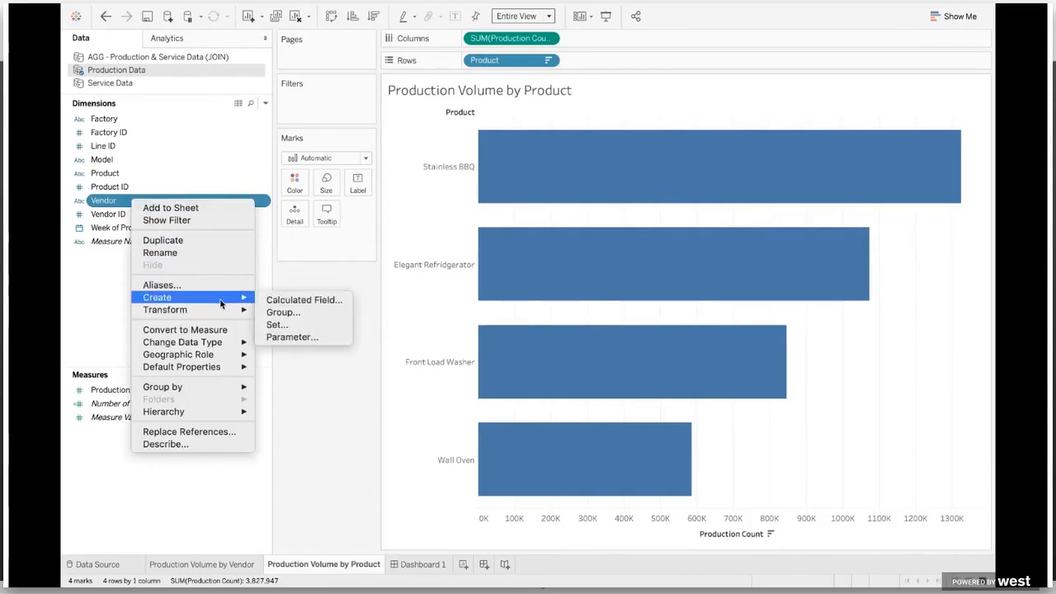
click(333, 326)
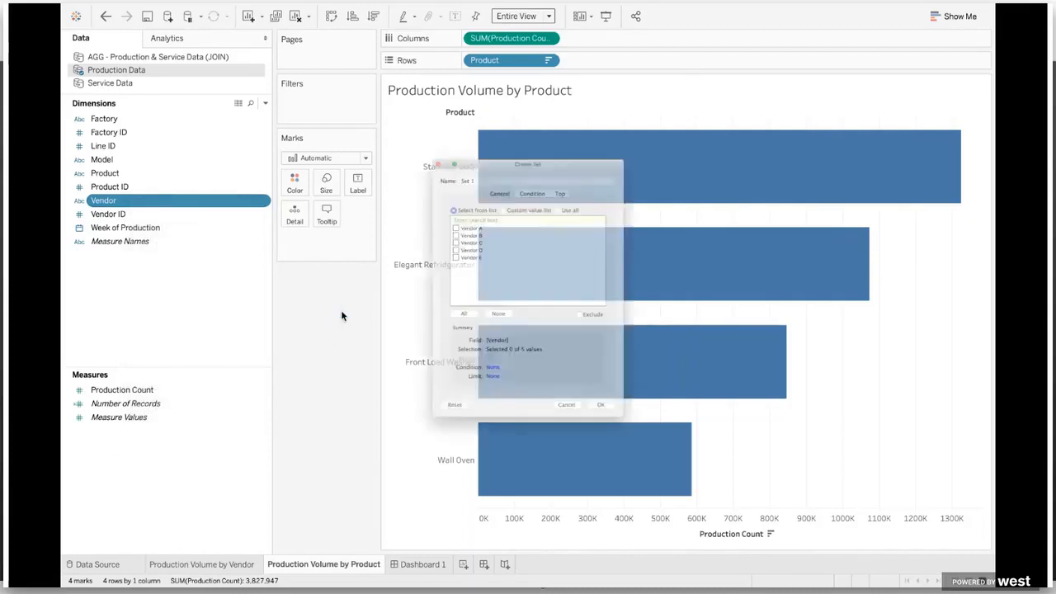
triple_click(519, 117)
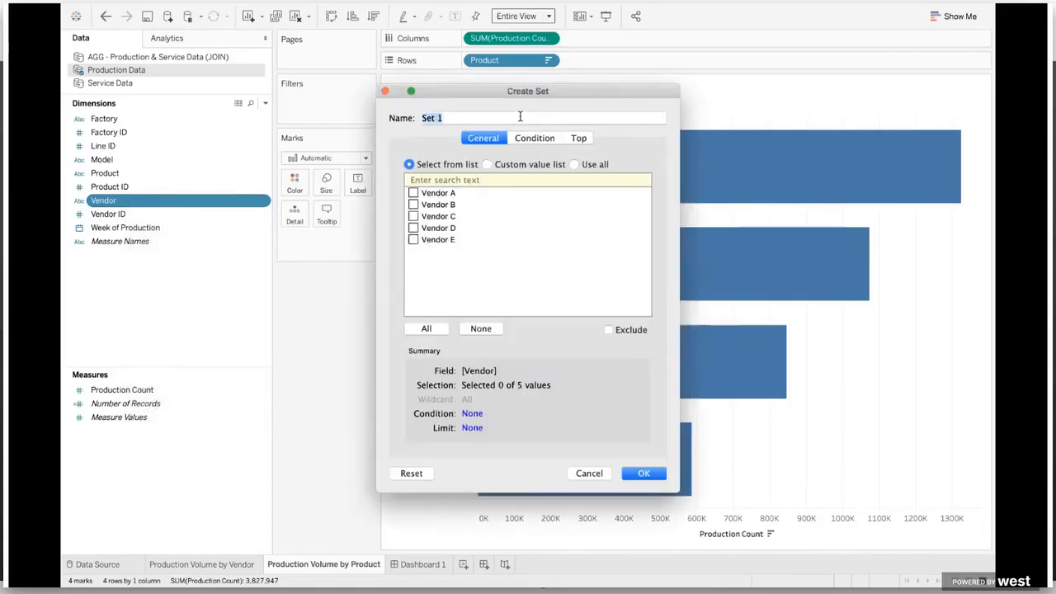
text(Vendor)
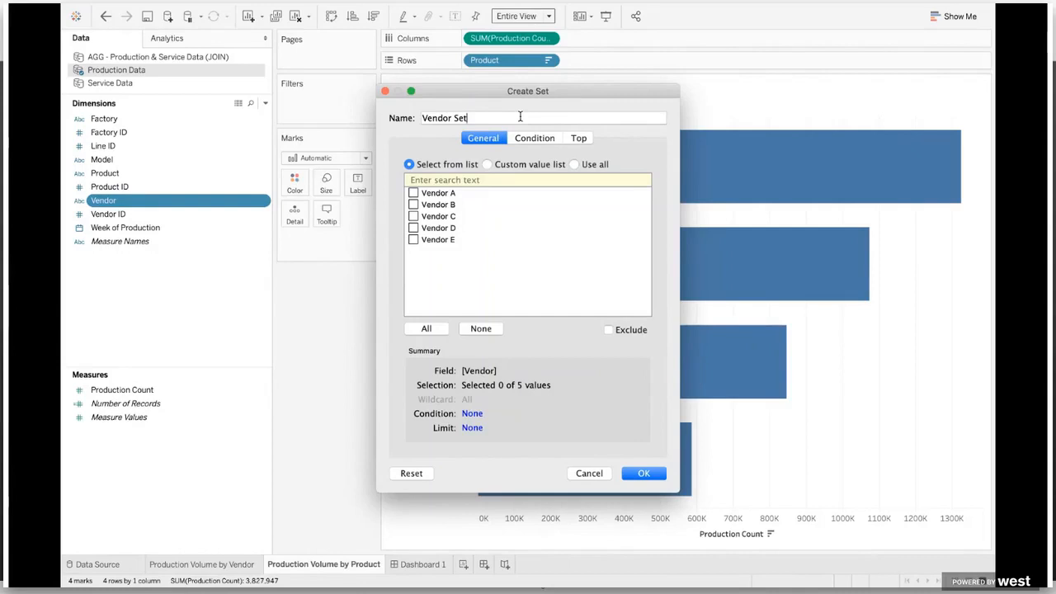
click(419, 193)
click(643, 473)
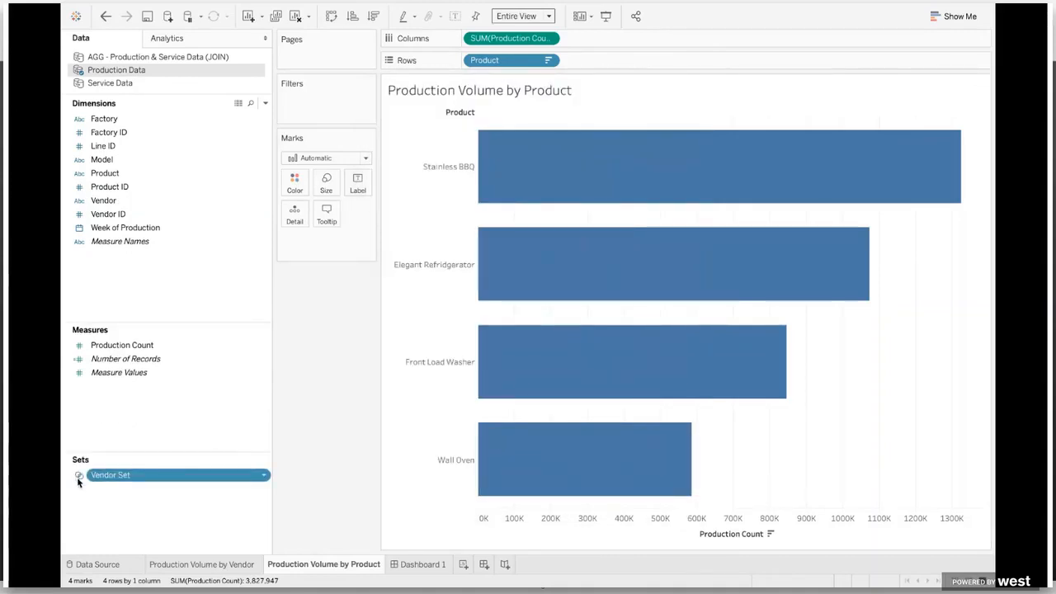
Color the product bars by Vendor Set and reorder the color legend so that Out comes before In.
drag(106, 480, 294, 189)
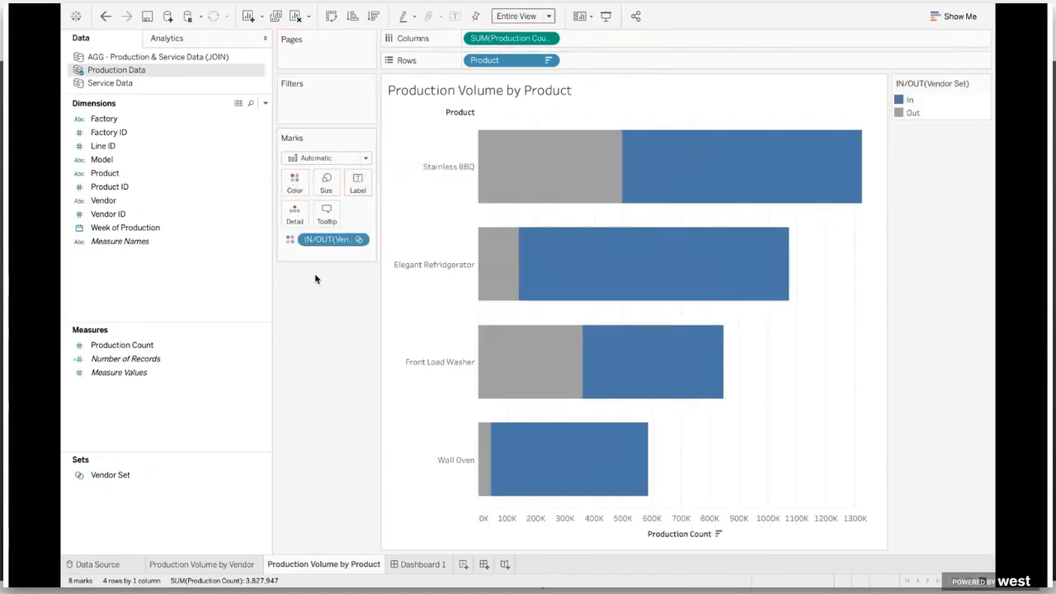
mouse_move(616, 168)
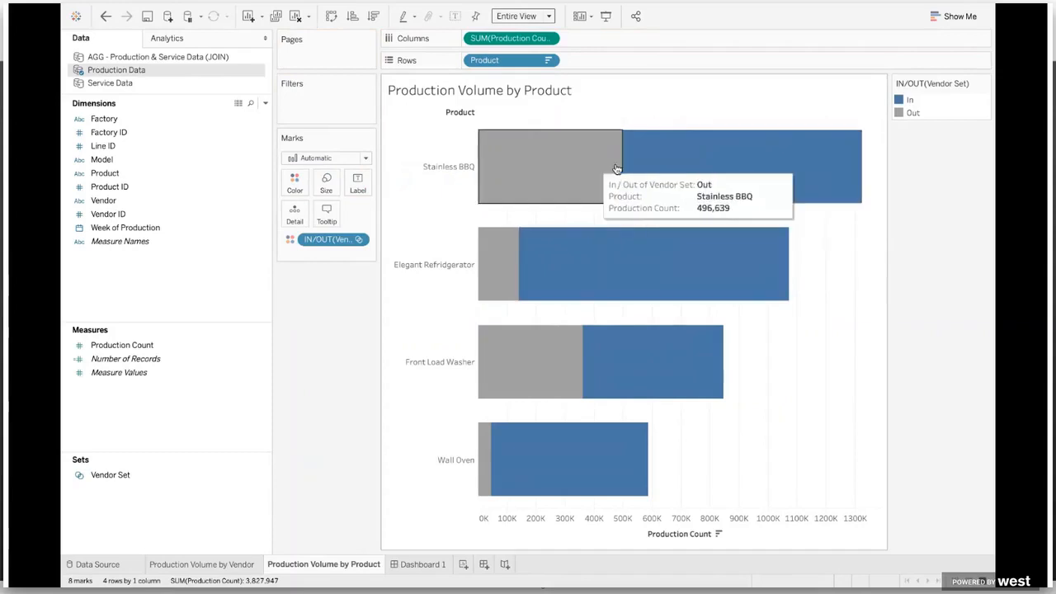
click(910, 100)
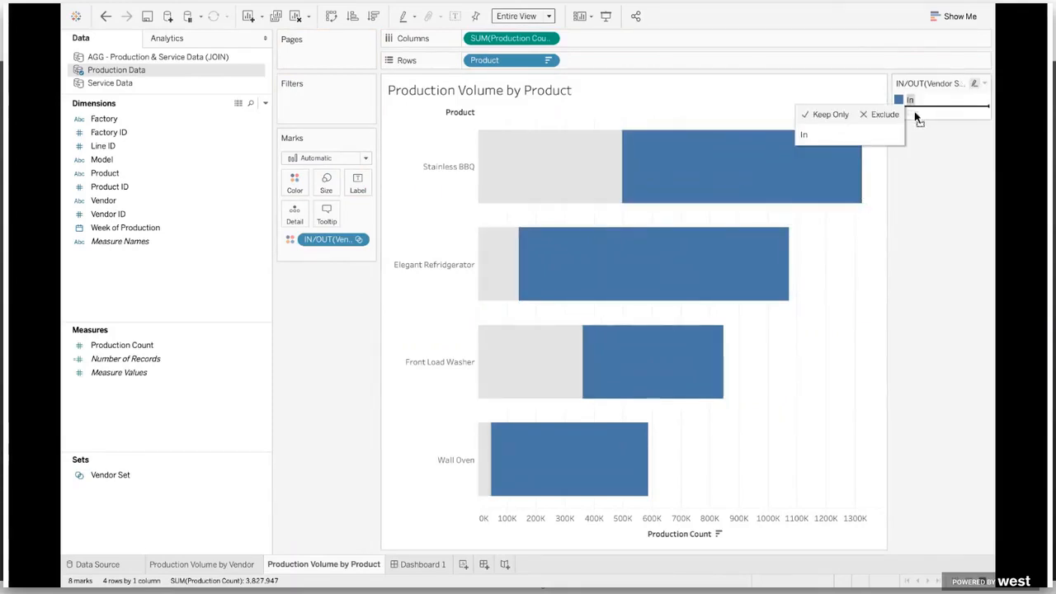
drag(917, 118, 918, 116)
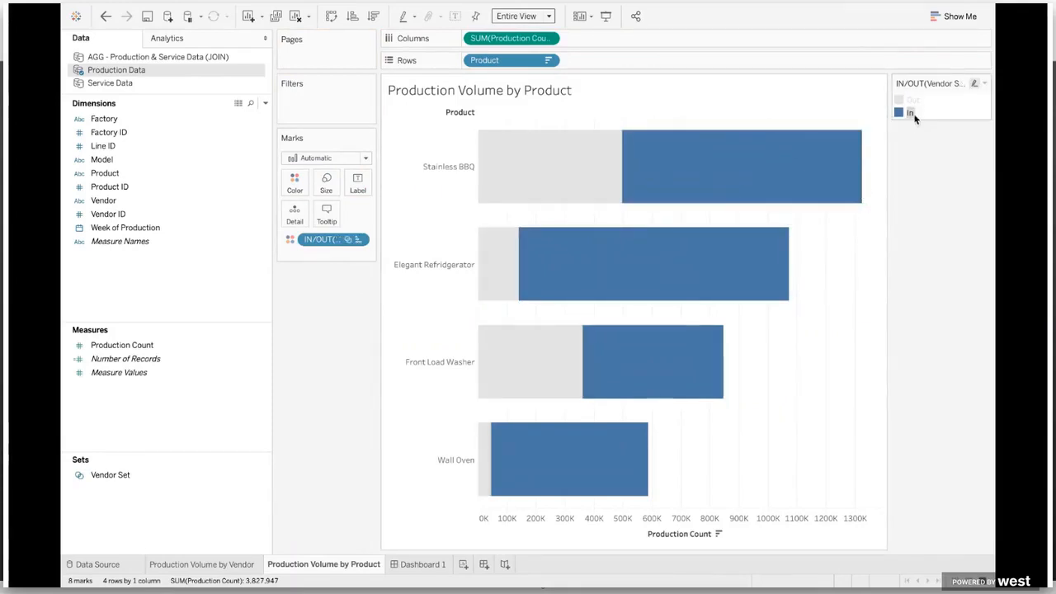
click(928, 160)
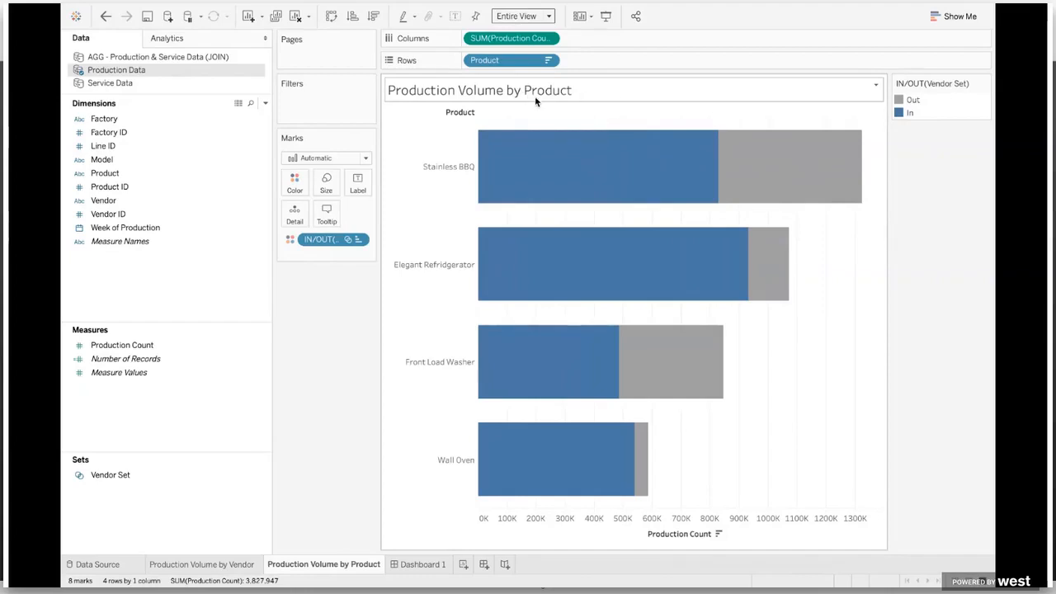
mouse_move(580, 410)
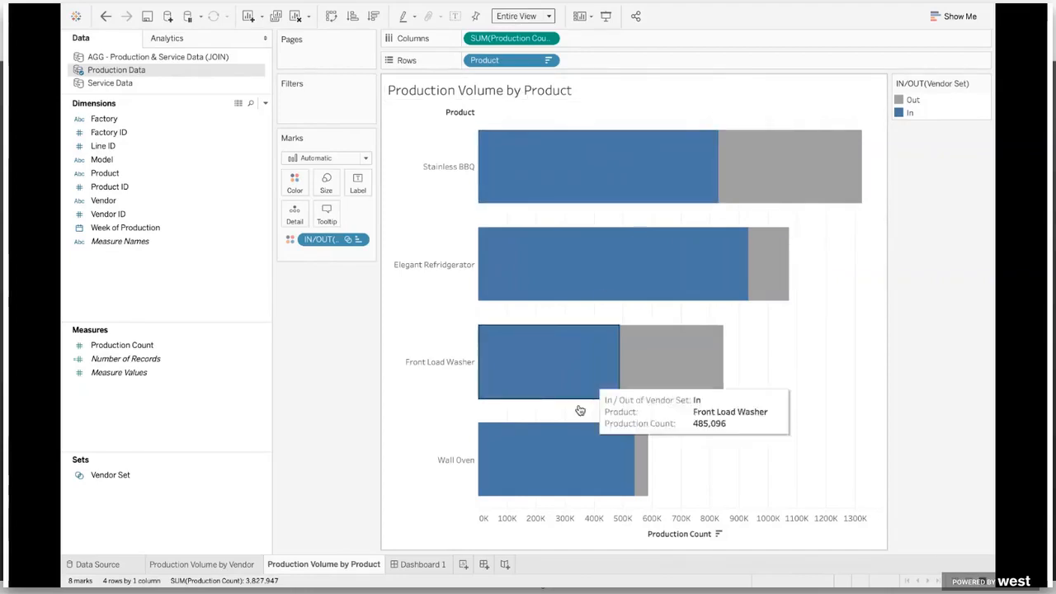
mouse_move(640, 300)
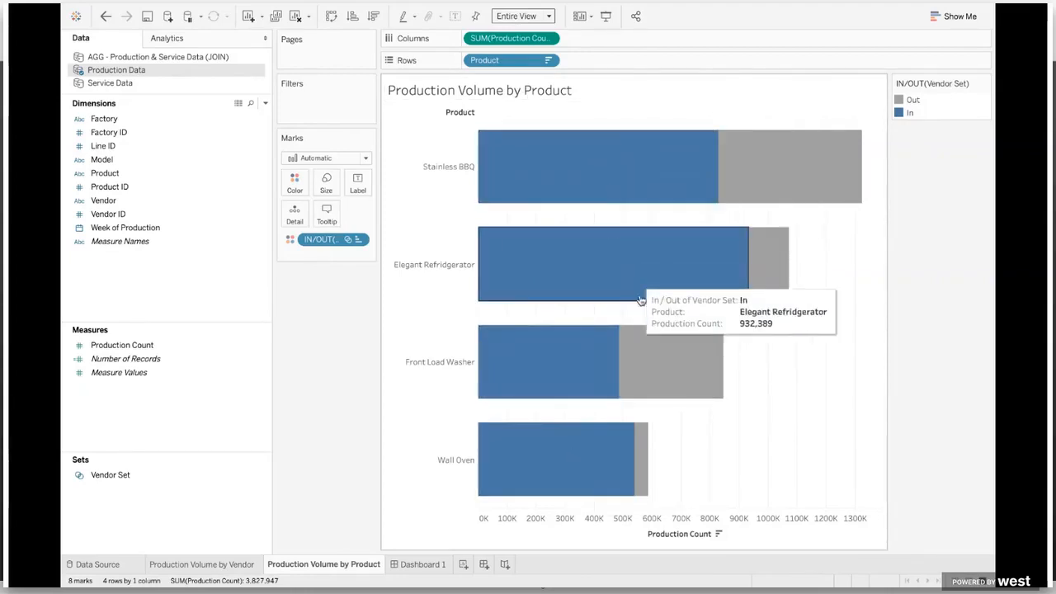
Return to Dashboard 1 and collapse its side pane to give the charts more room.
click(415, 565)
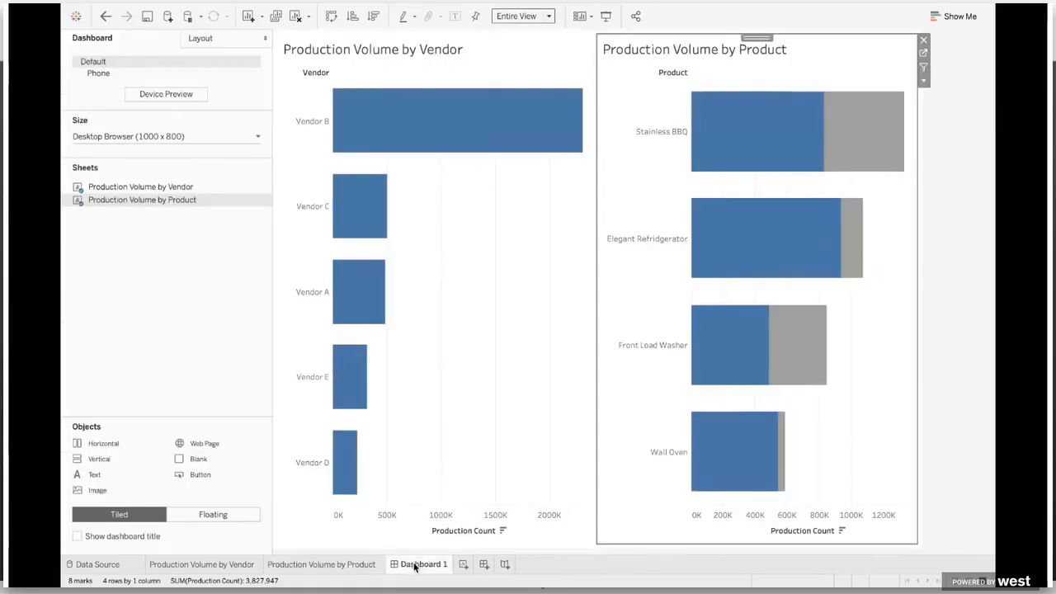
click(265, 38)
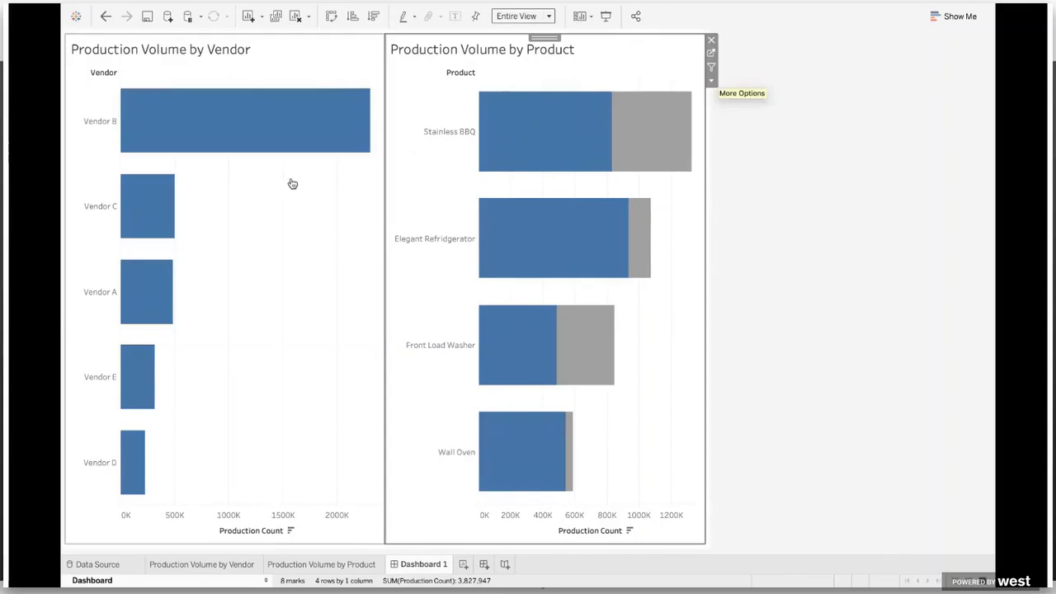
Set the dashboard size to Automatic and collapse the side pane again to widen the charts.
click(265, 580)
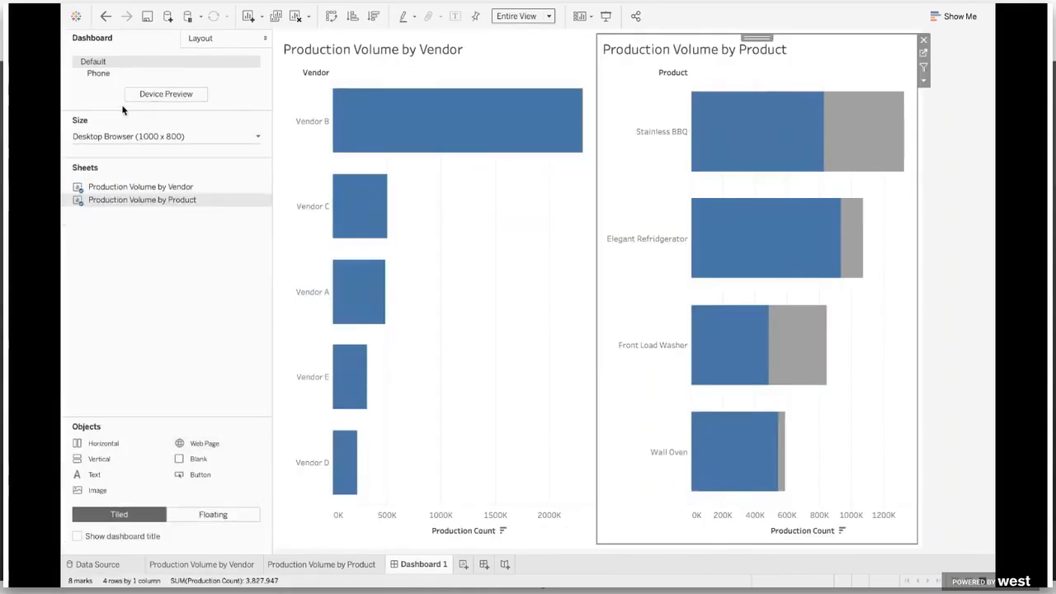
click(105, 137)
click(101, 159)
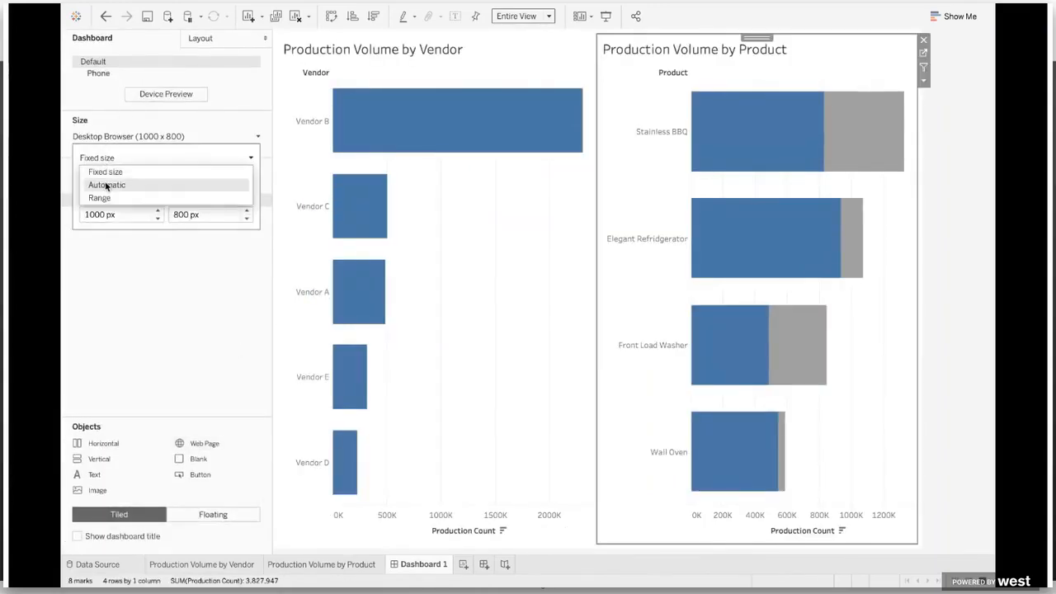
click(106, 185)
click(268, 39)
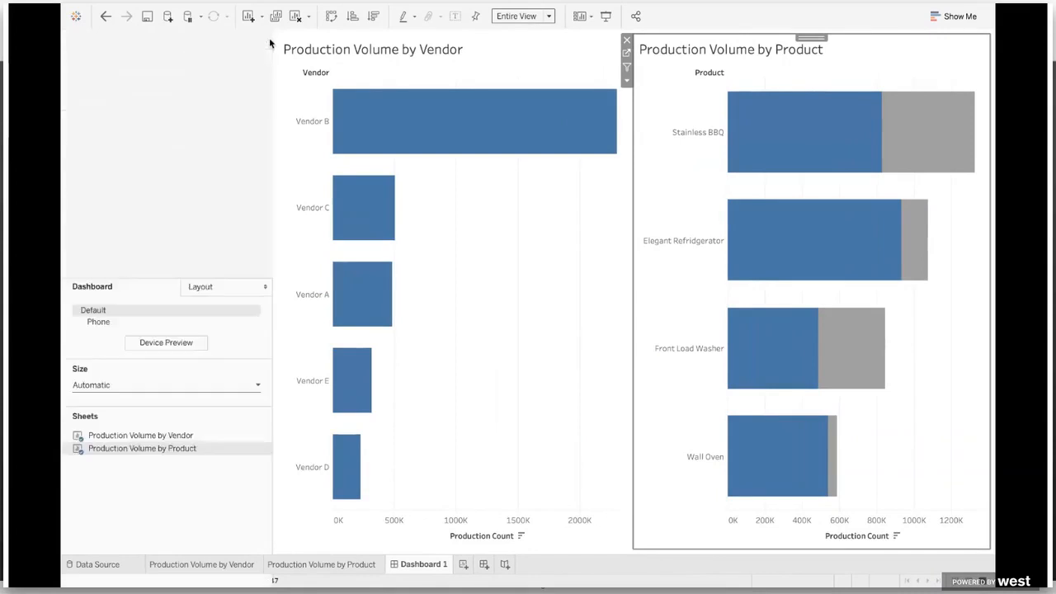
Select individual bars in the vendor chart, ending on Vendor C, to check whether the product chart responds.
click(366, 146)
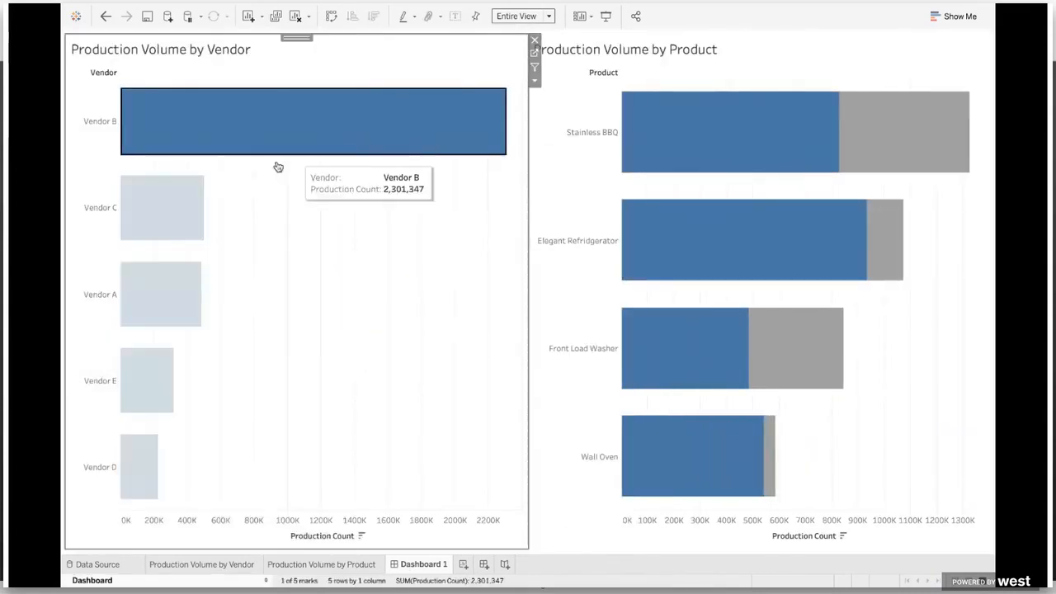
click(170, 207)
click(170, 292)
click(174, 233)
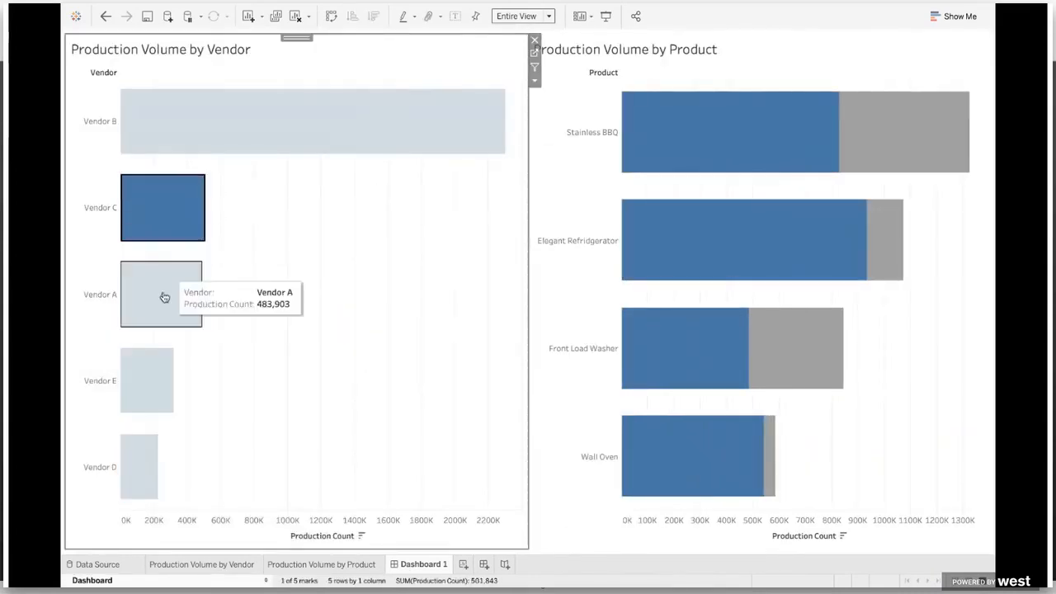
click(160, 372)
click(162, 299)
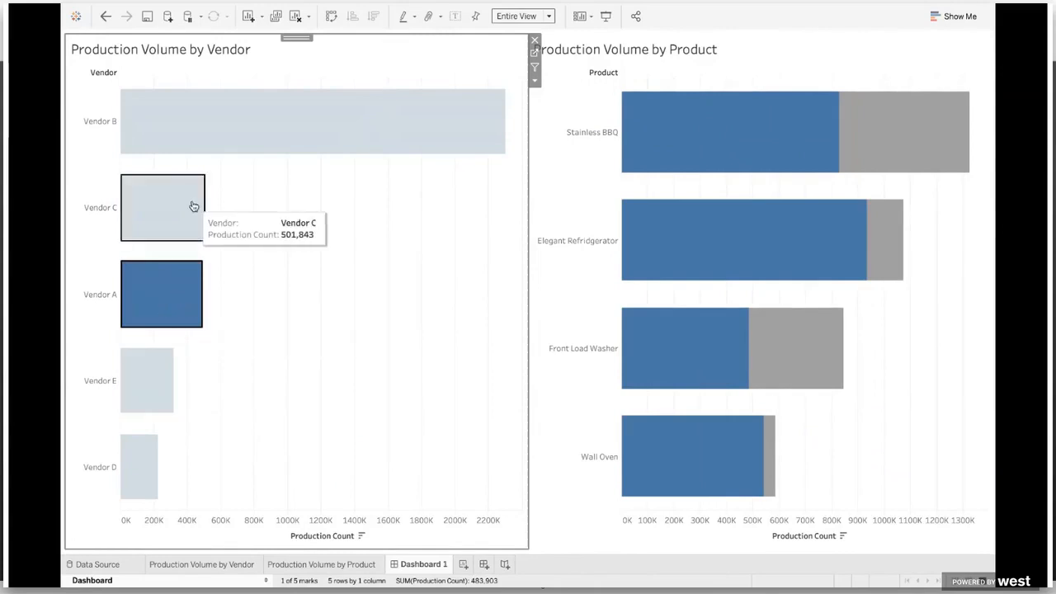
click(193, 207)
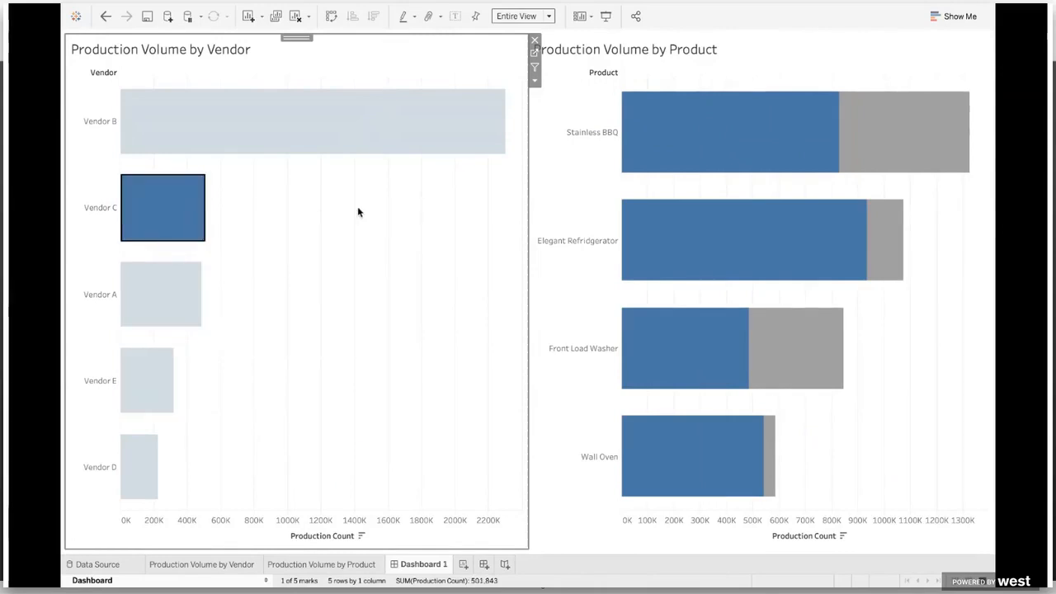
click(214, 125)
click(167, 210)
Add a Change Set Values dashboard action named "Vendor Set" with only Production Volume by Vendor as its source sheet.
mouse_move(323, 7)
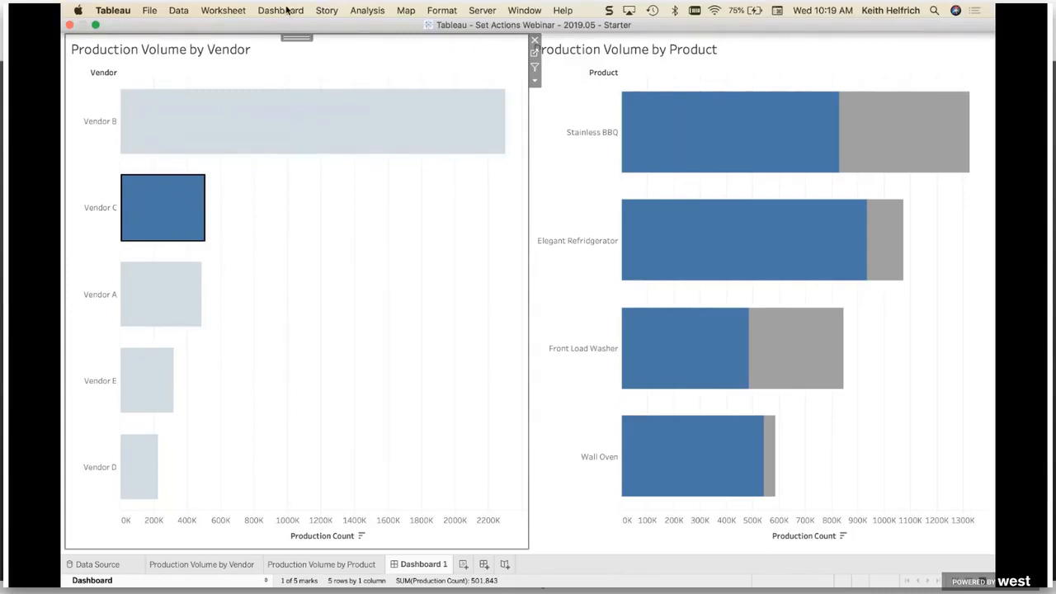
click(286, 10)
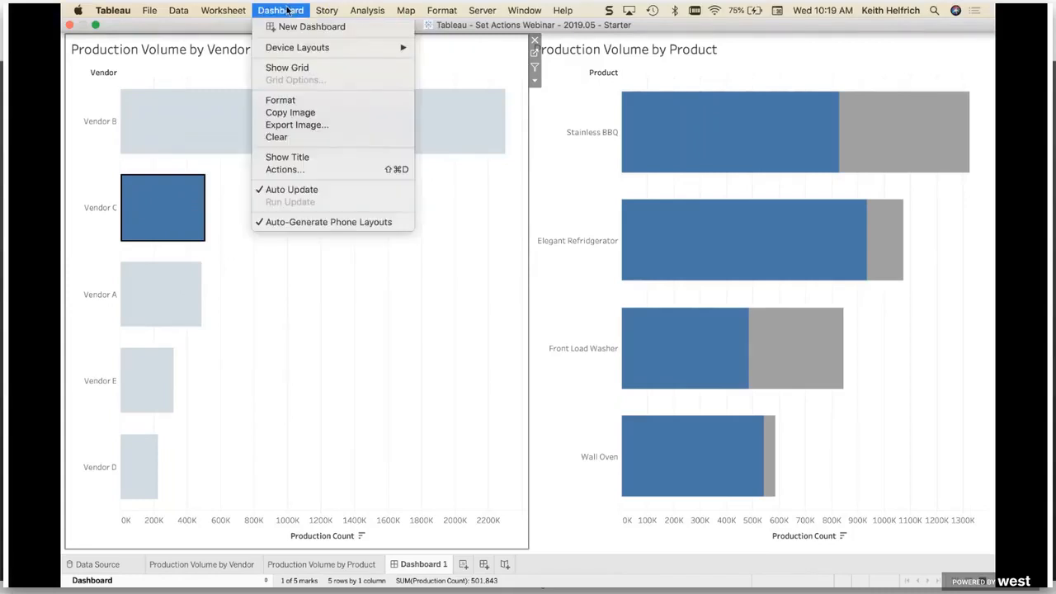
click(373, 176)
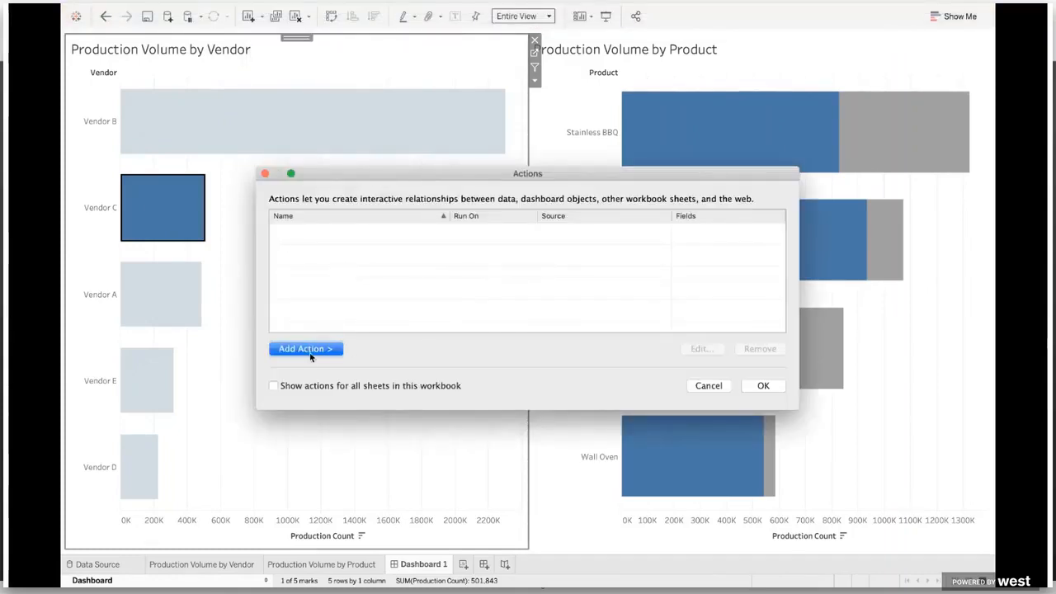
click(310, 353)
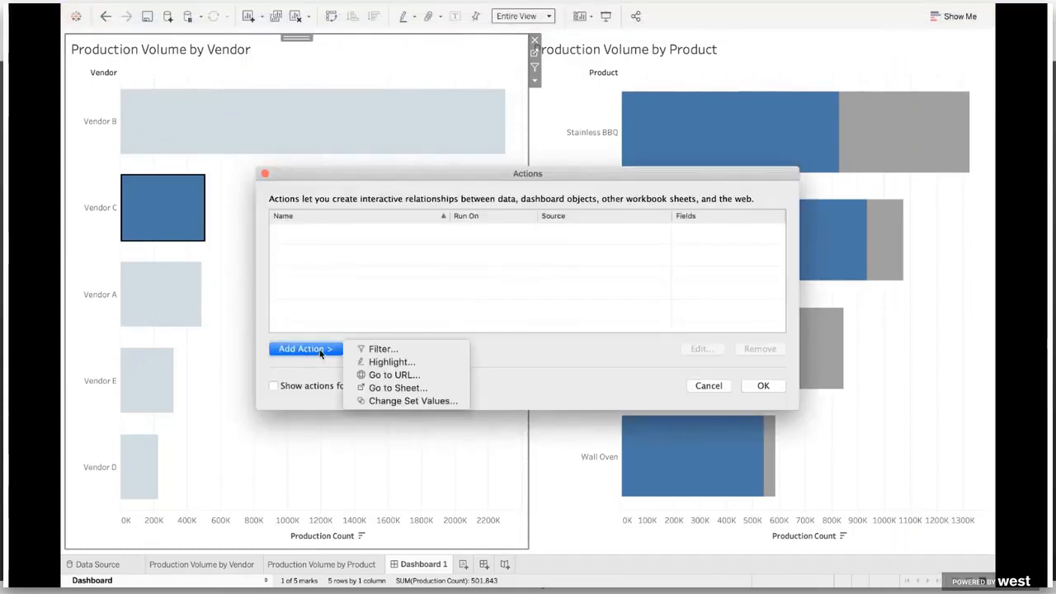
click(446, 401)
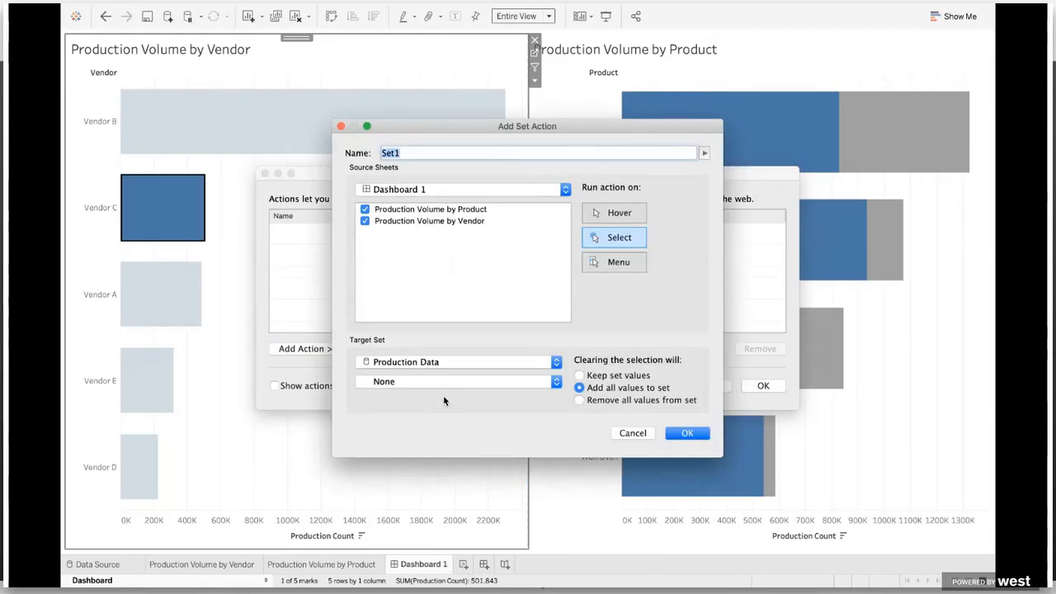
text(Vendo)
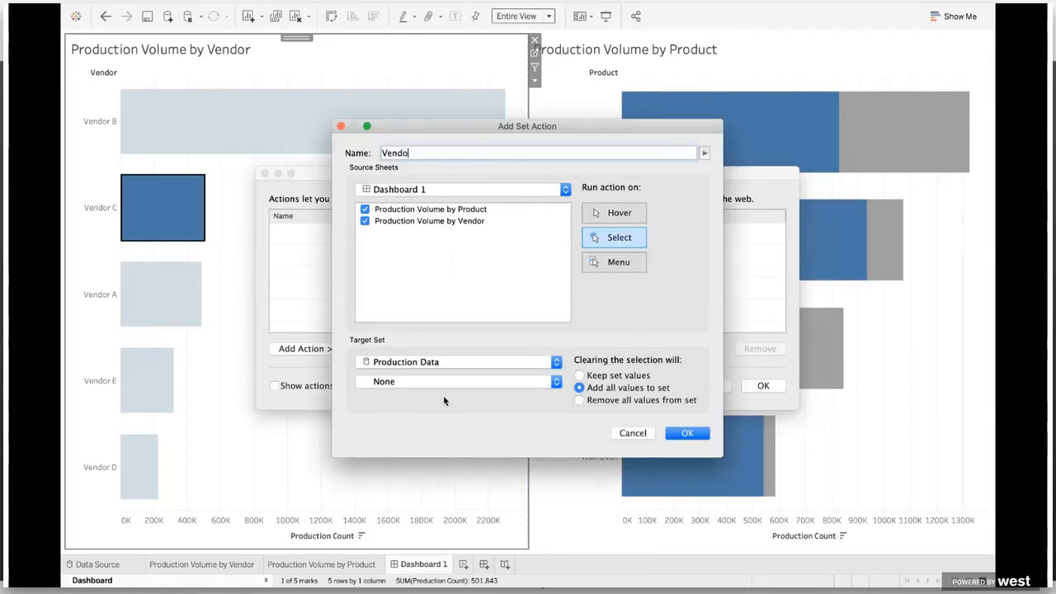
text(r Set)
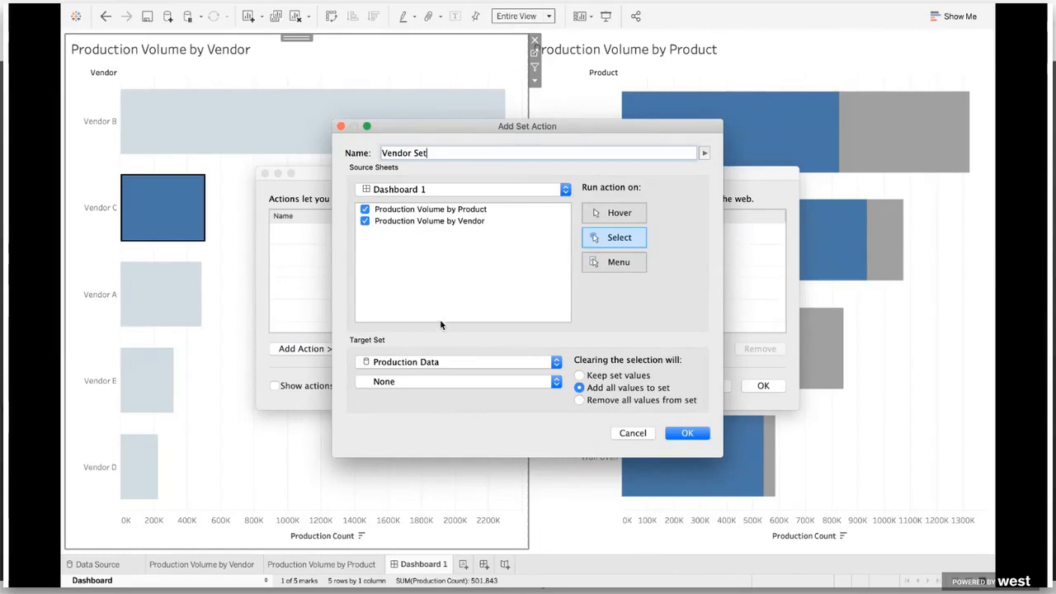
click(403, 211)
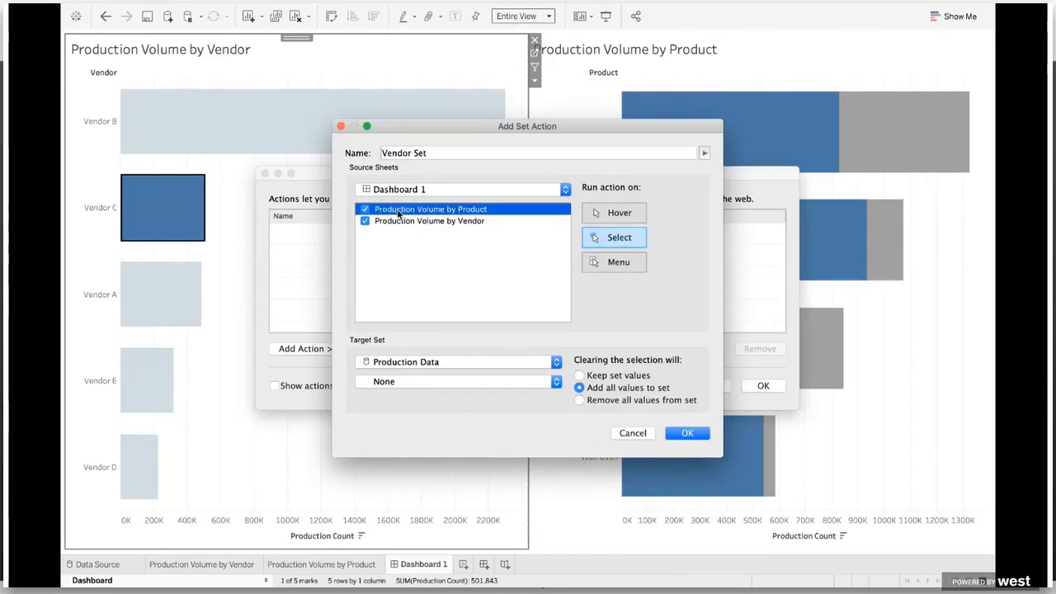
click(366, 211)
Set the action's target to Vendor Set from the Production Data source.
click(476, 366)
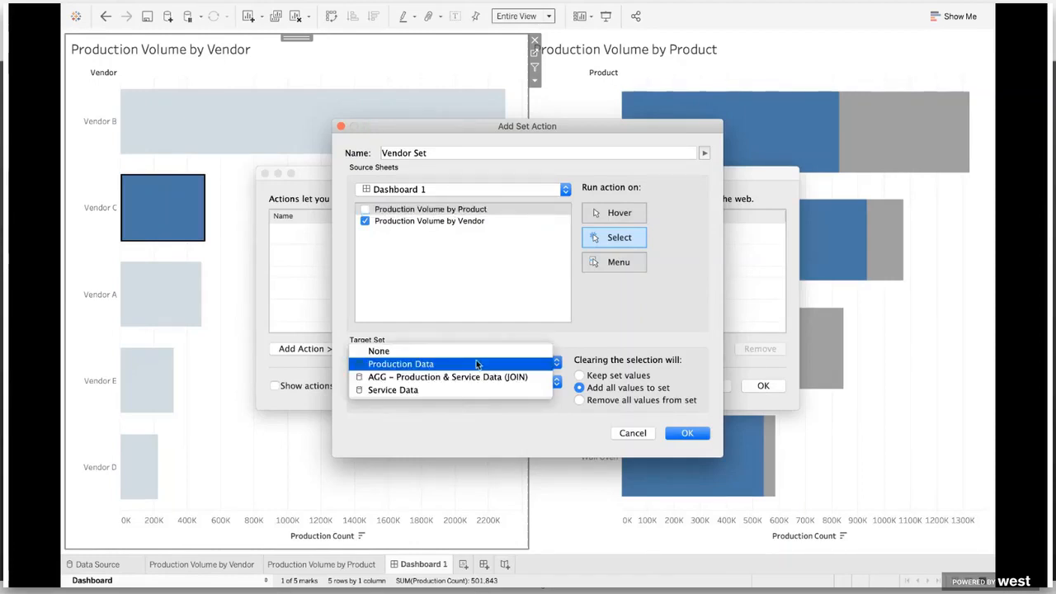
click(429, 365)
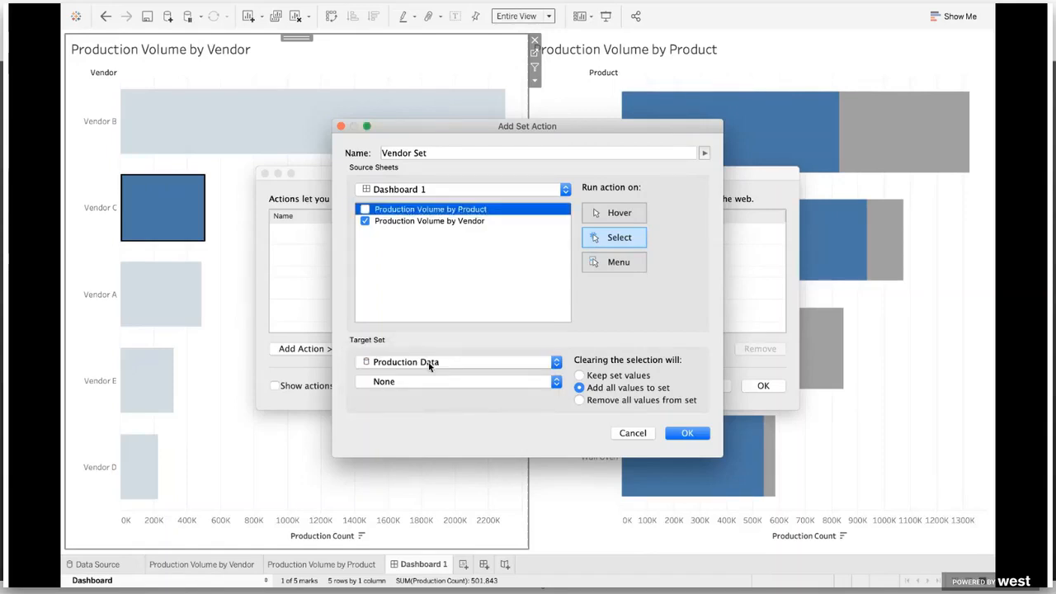
click(450, 382)
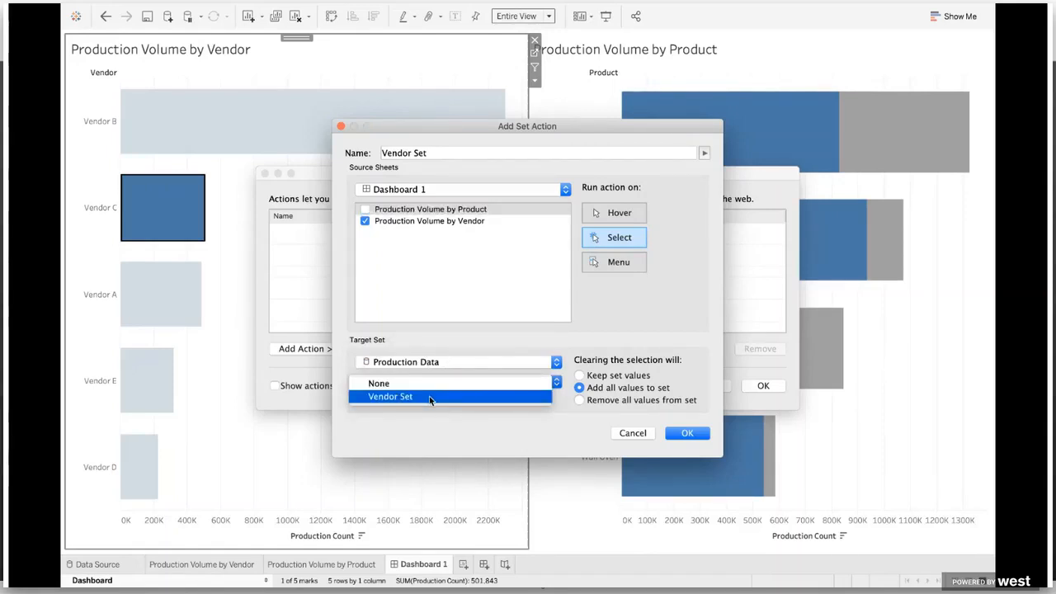
click(429, 396)
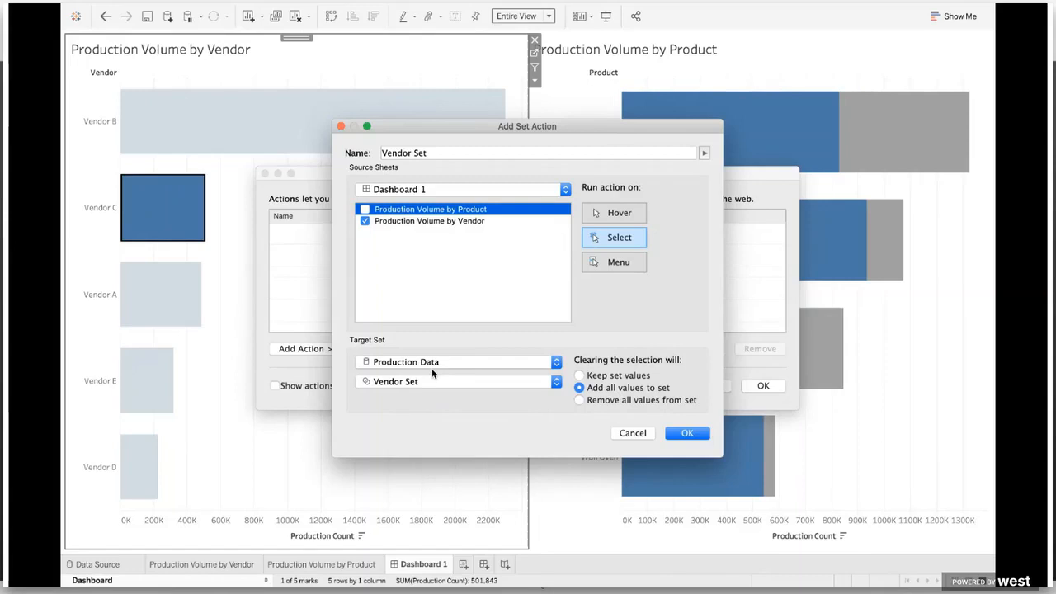
Rename the set action "Vendor Set – Production Data" and save it to the dashboard.
click(482, 152)
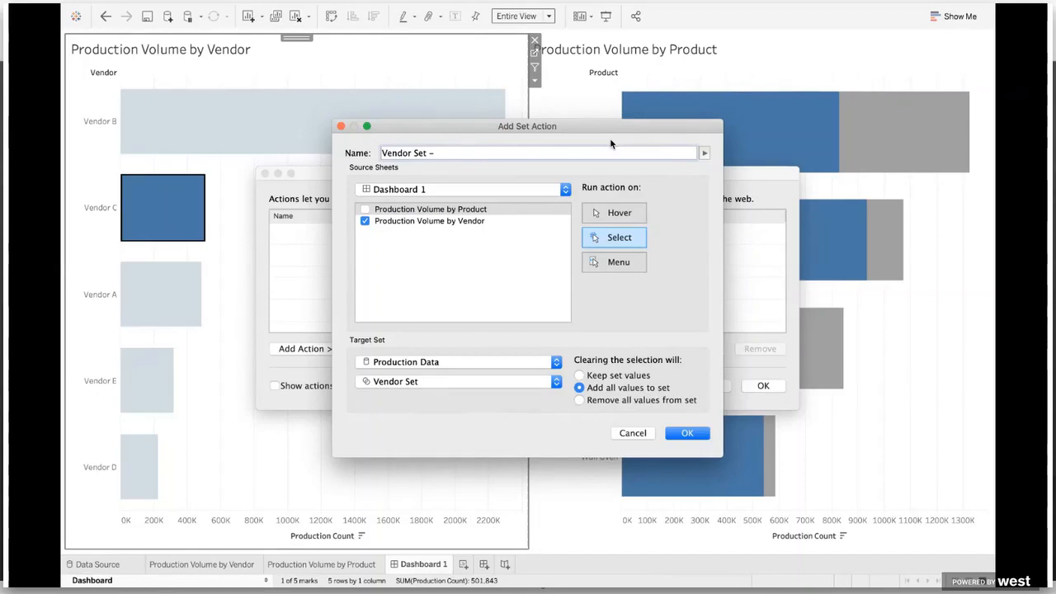
text(Production Data)
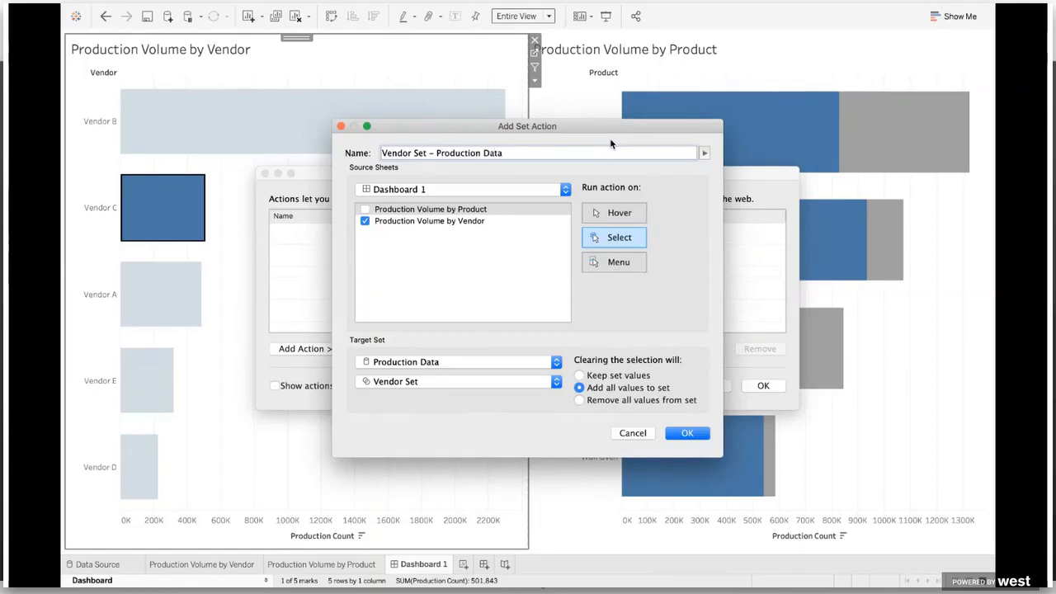
click(690, 430)
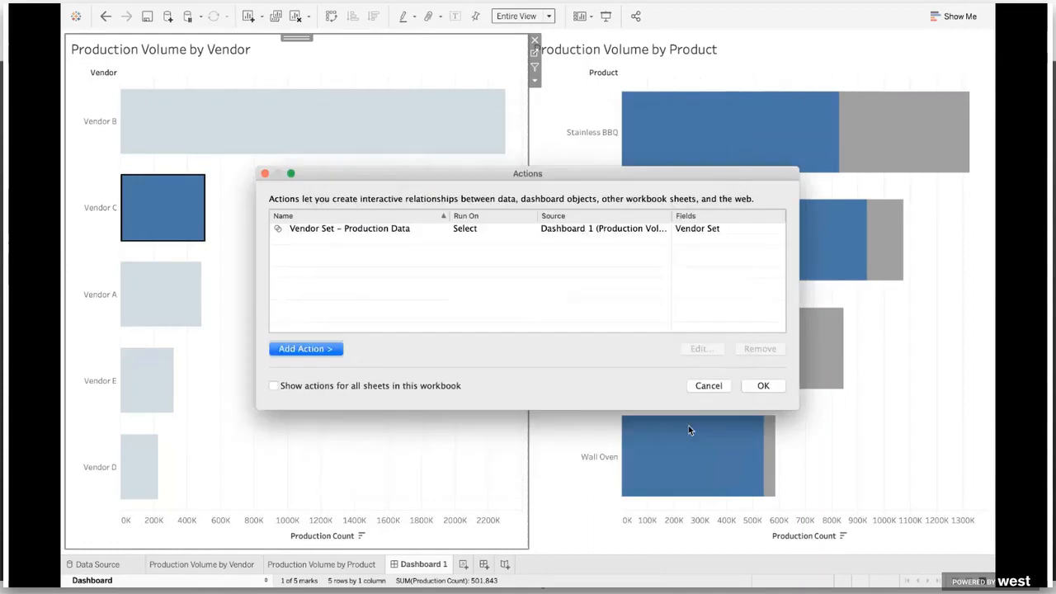
click(762, 386)
Test the set action by selecting different bars in the vendor chart, ending on Vendor A.
click(256, 151)
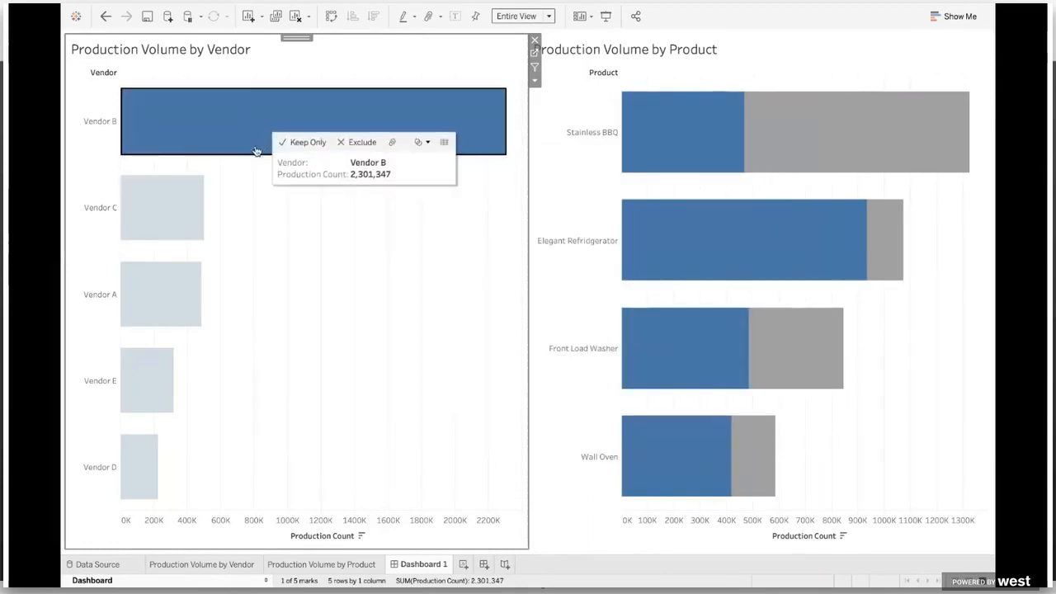
click(144, 213)
click(169, 285)
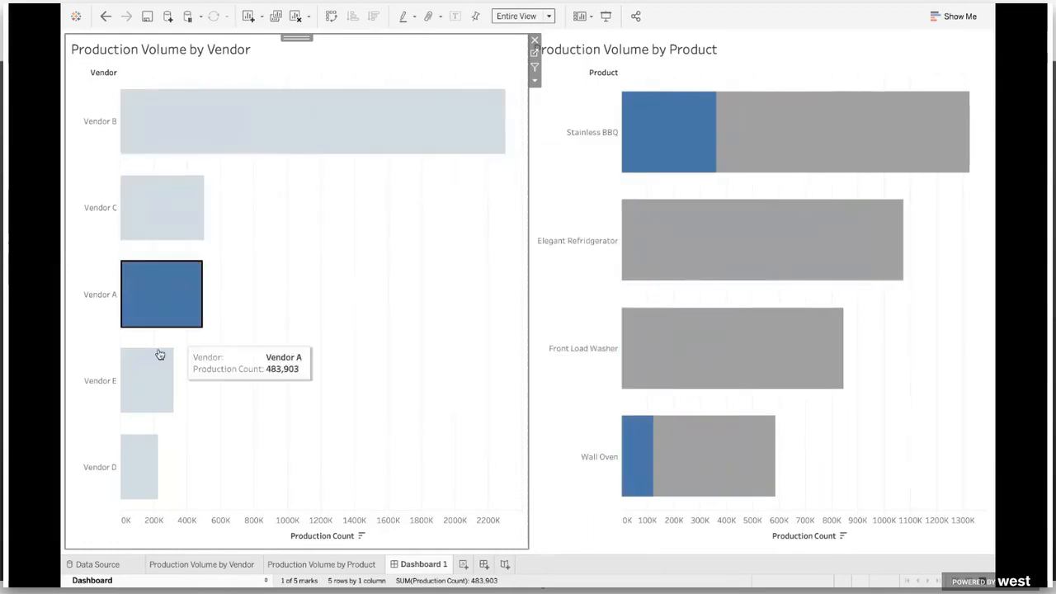
click(156, 365)
click(177, 311)
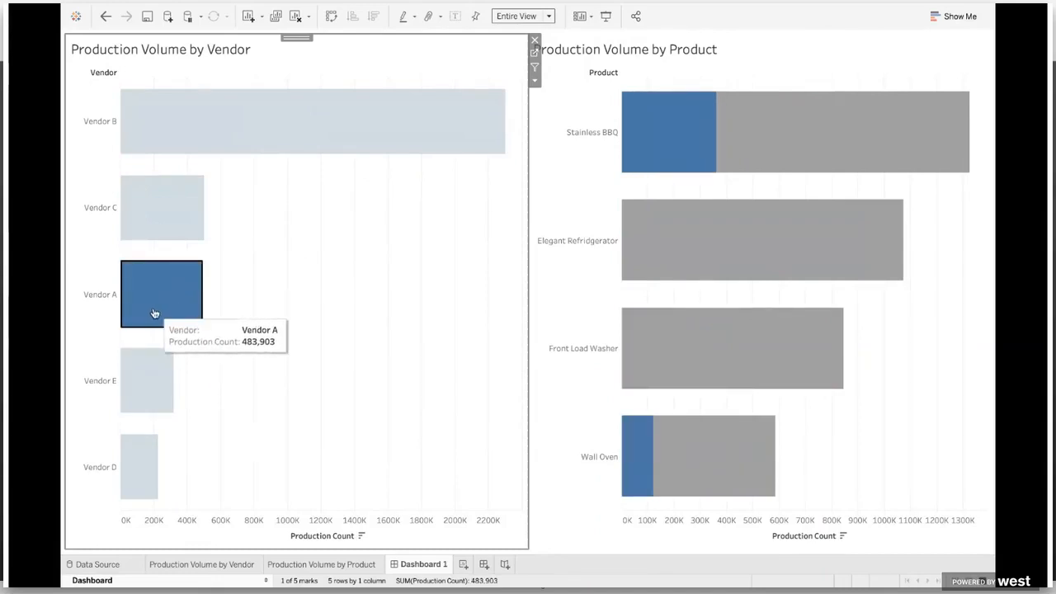
Examine the In and Out portions of the product bars for Vendor A, and compare them with Vendor C and Vendor B.
mouse_move(682, 149)
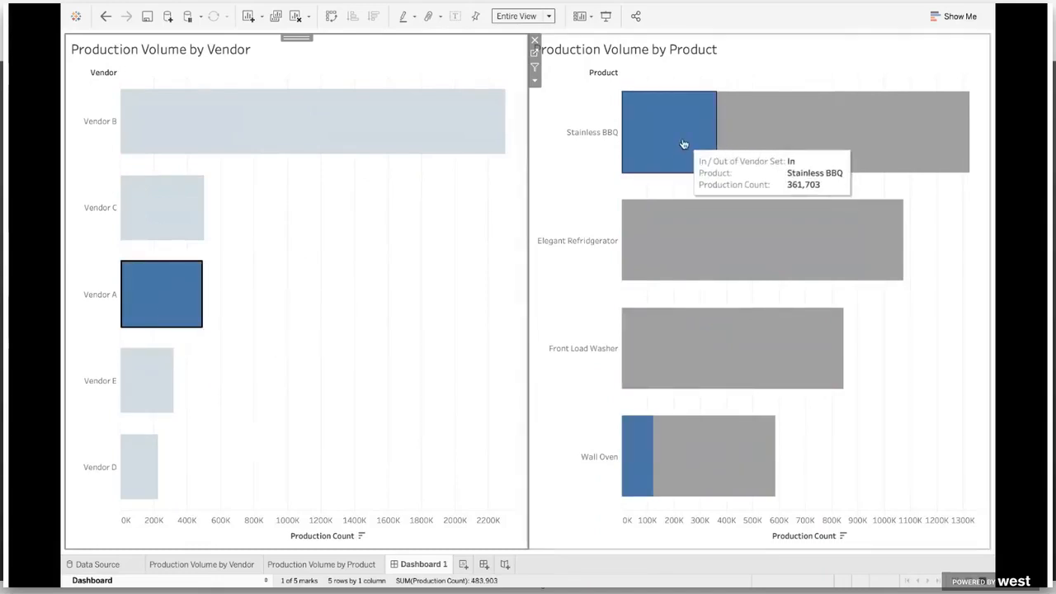
mouse_move(706, 477)
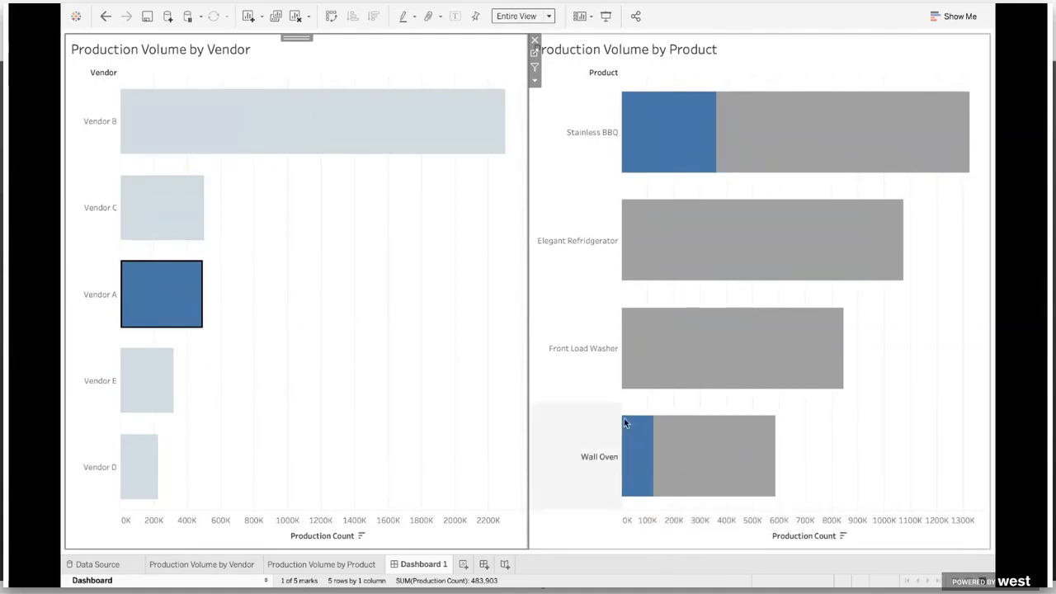
mouse_move(631, 264)
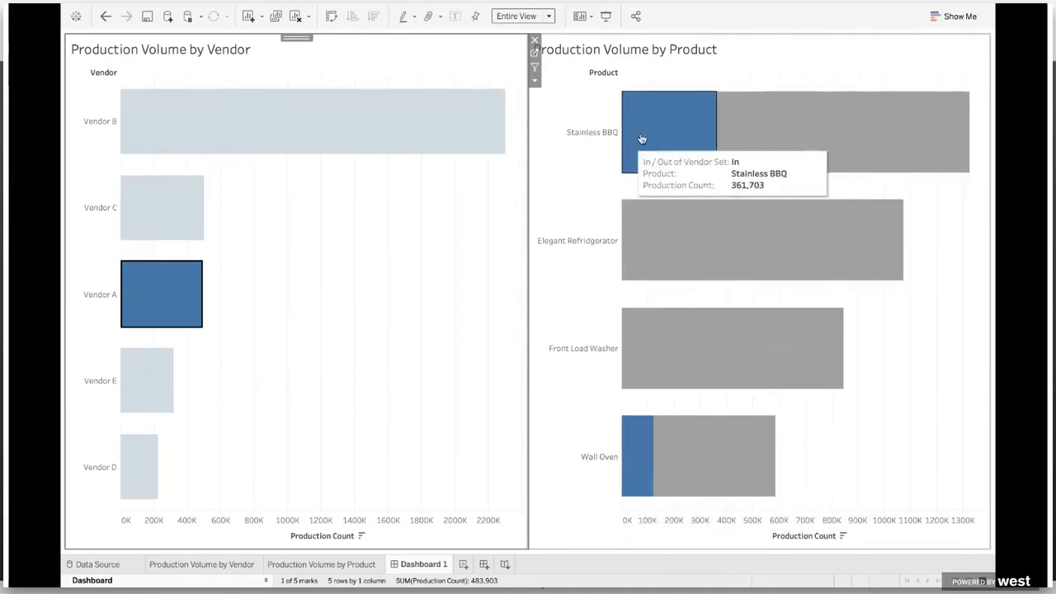
mouse_move(927, 107)
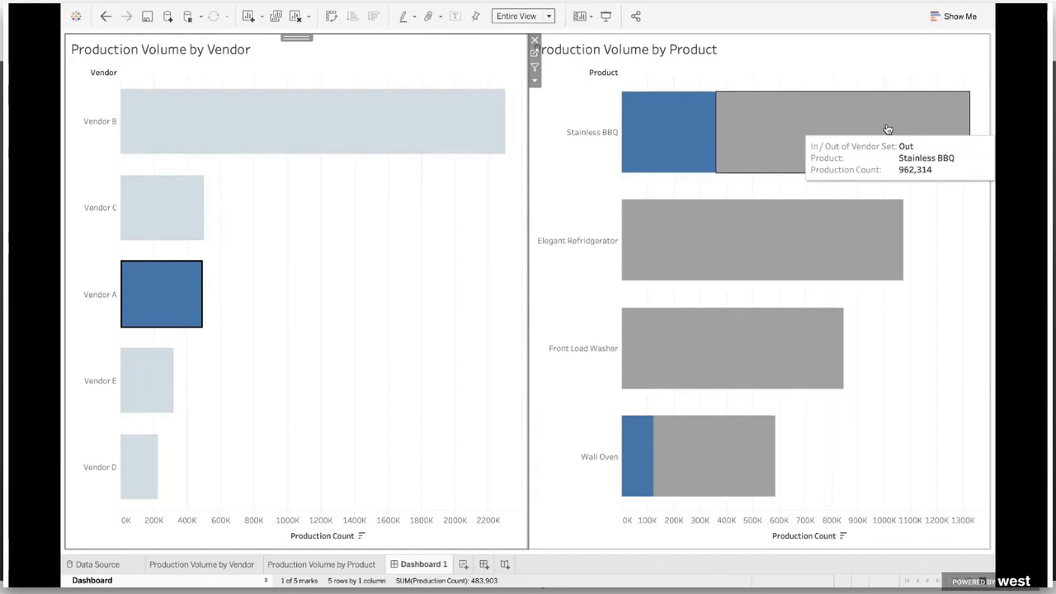
mouse_move(644, 466)
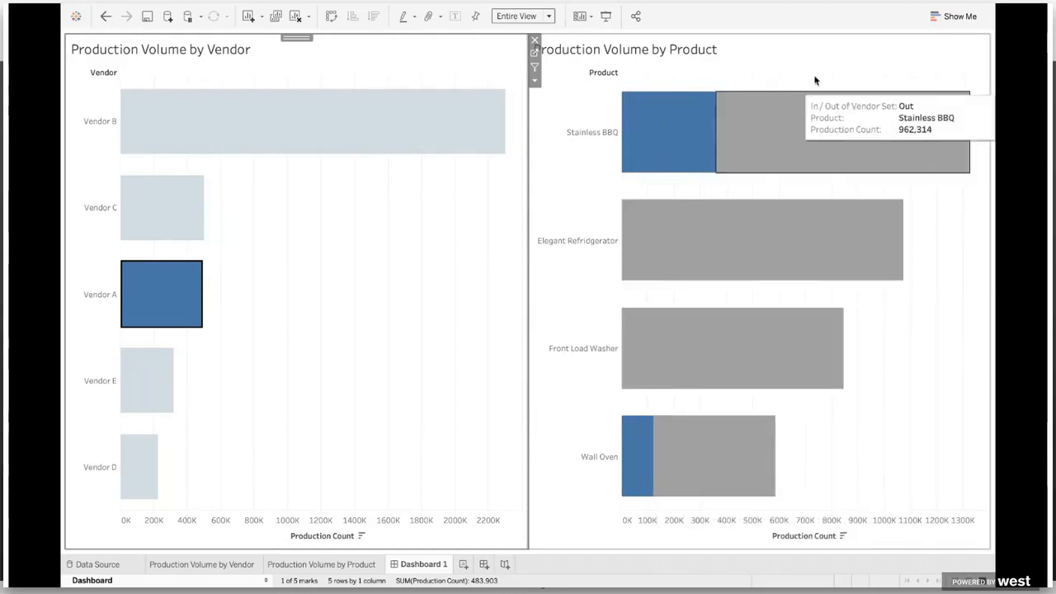
mouse_move(754, 341)
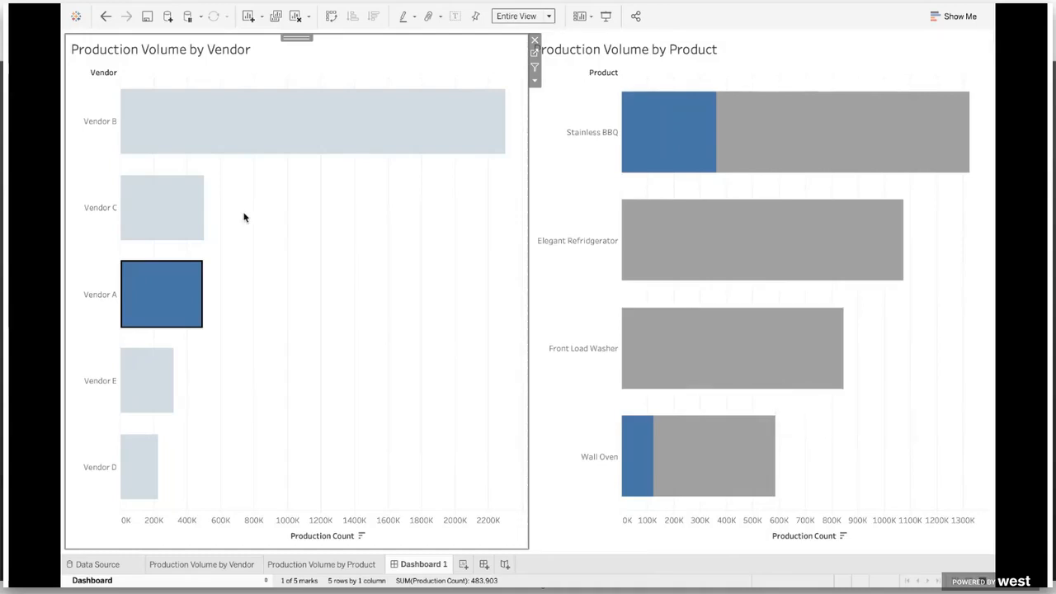
click(173, 215)
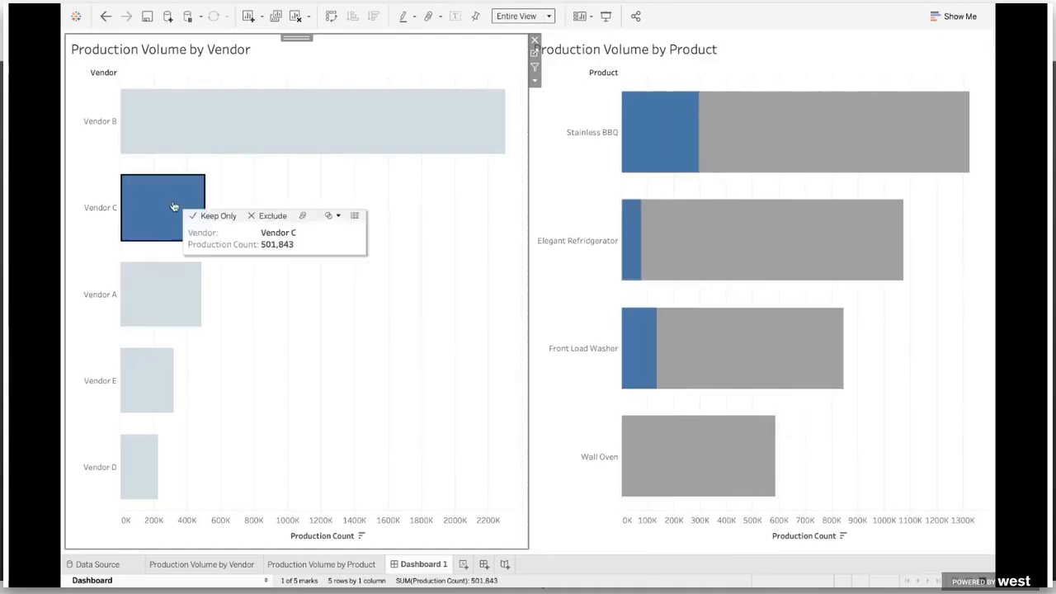
click(266, 135)
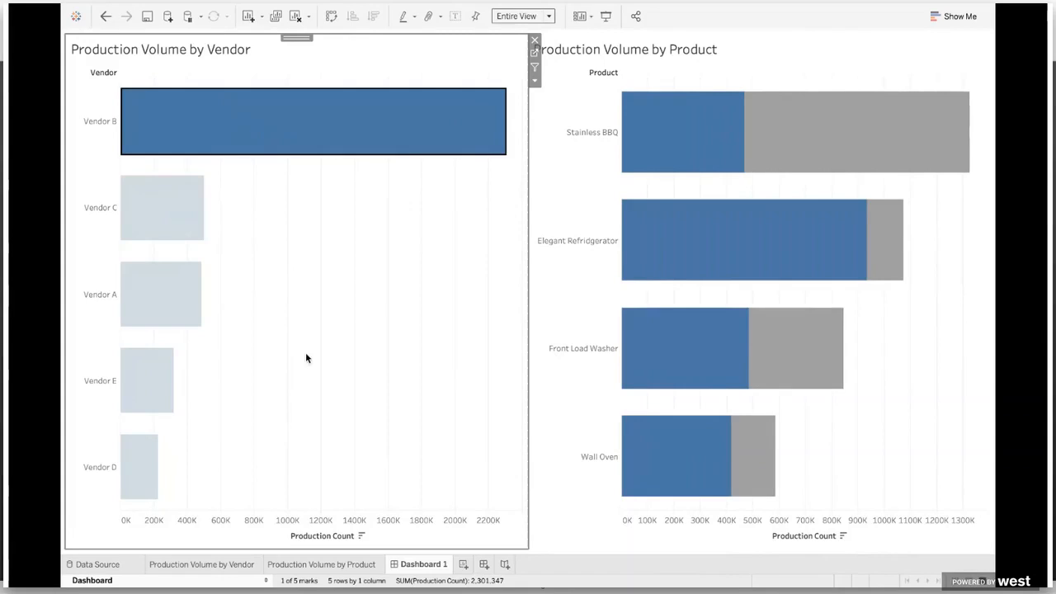
Add a new worksheet named "% Total Production".
click(463, 565)
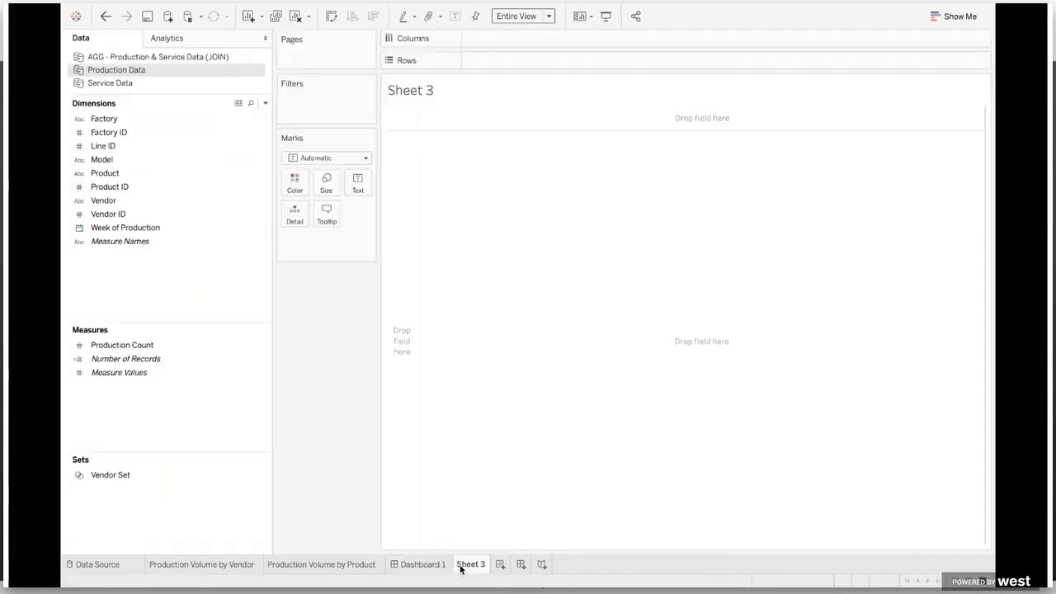
text(%)
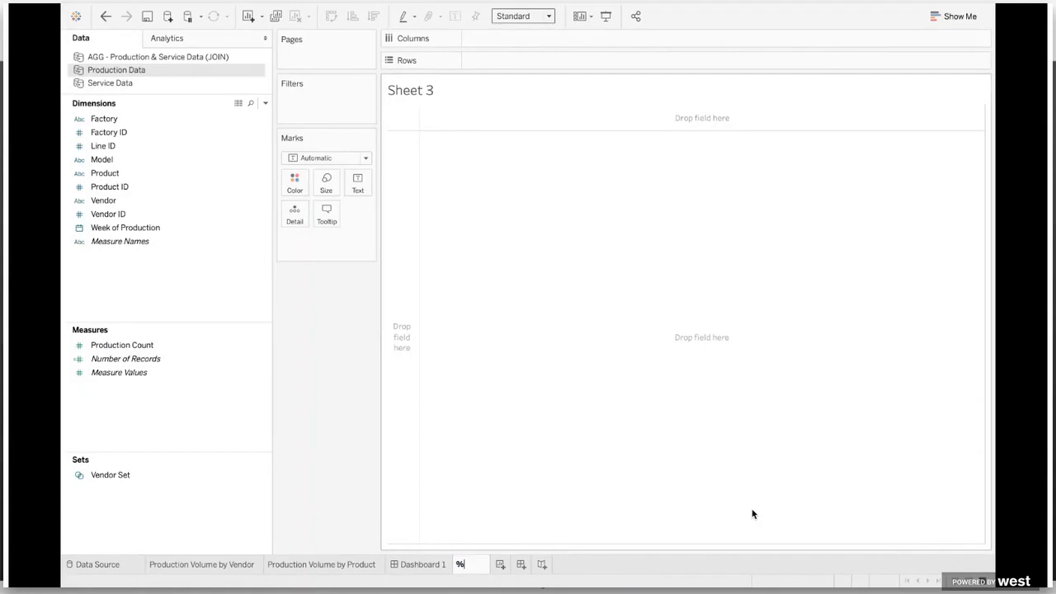
text( Total Production)
key(Return)
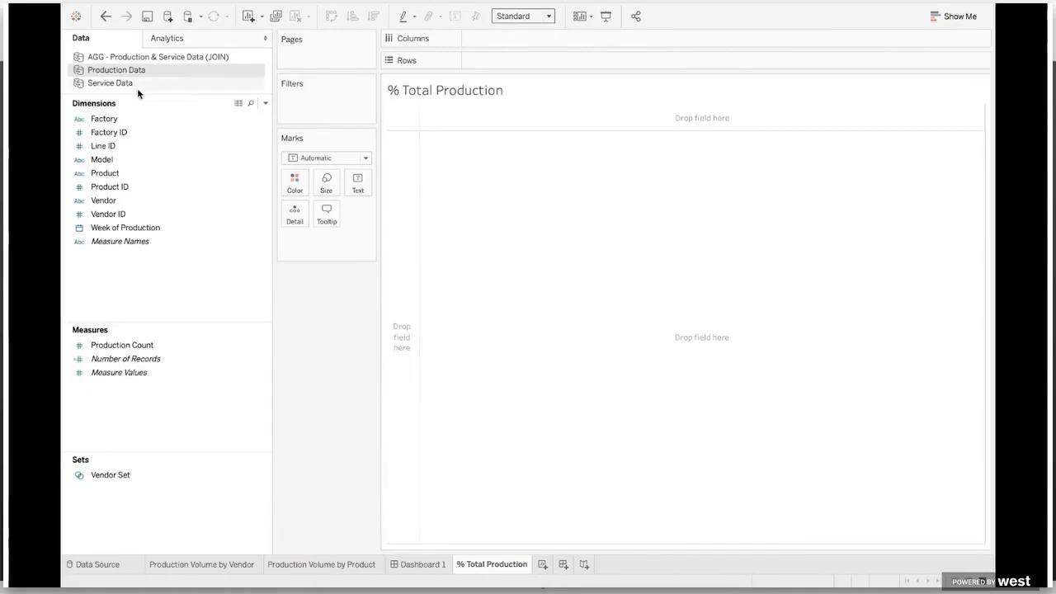
Build a pie chart coloured by Vendor Set, with Production Count from Production Data setting the slice angles.
click(348, 158)
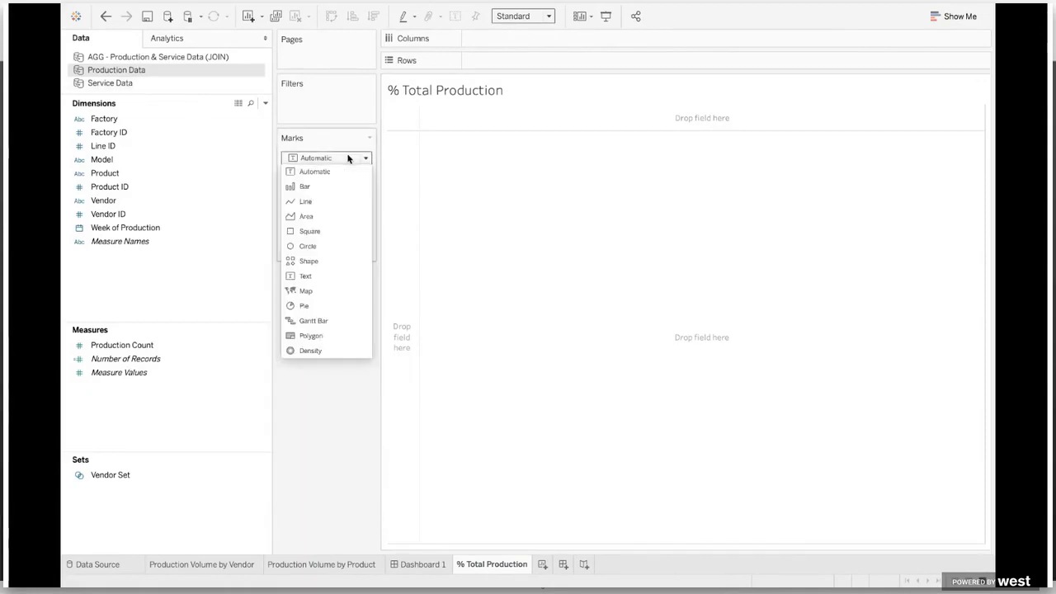
click(333, 306)
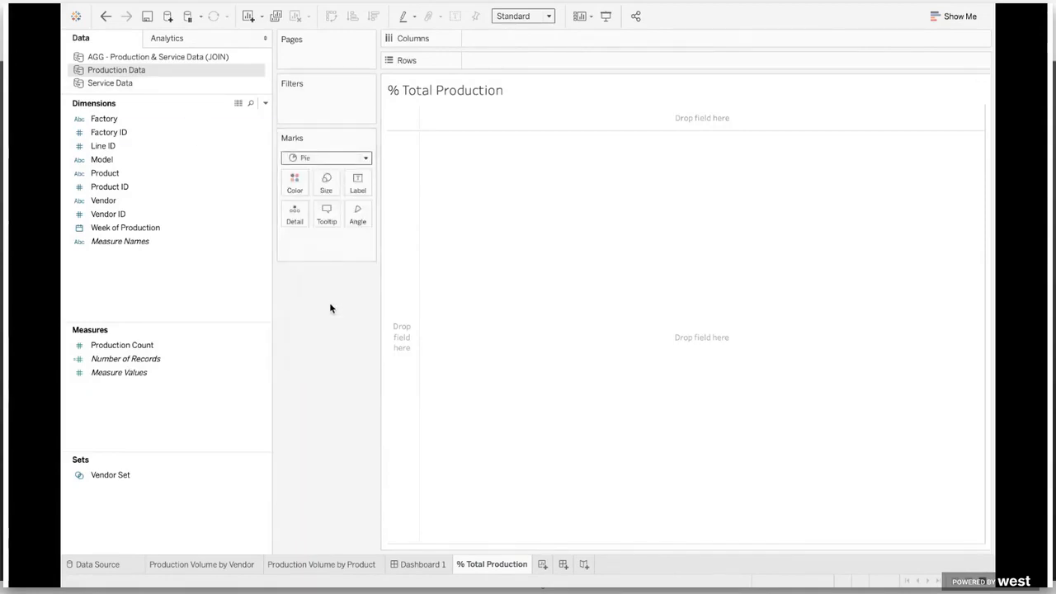
drag(115, 474, 295, 190)
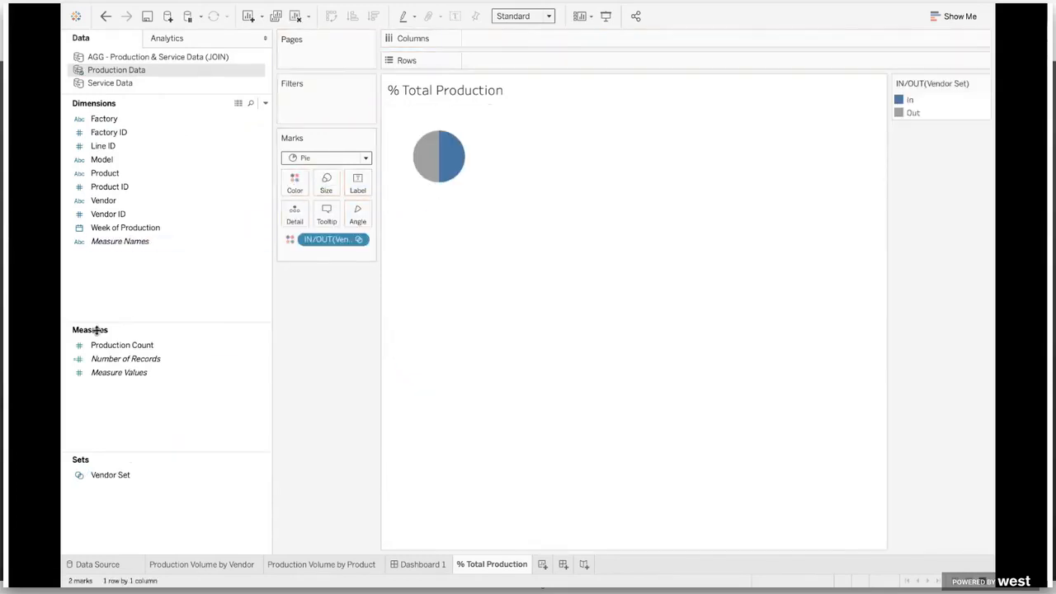
drag(102, 345, 360, 218)
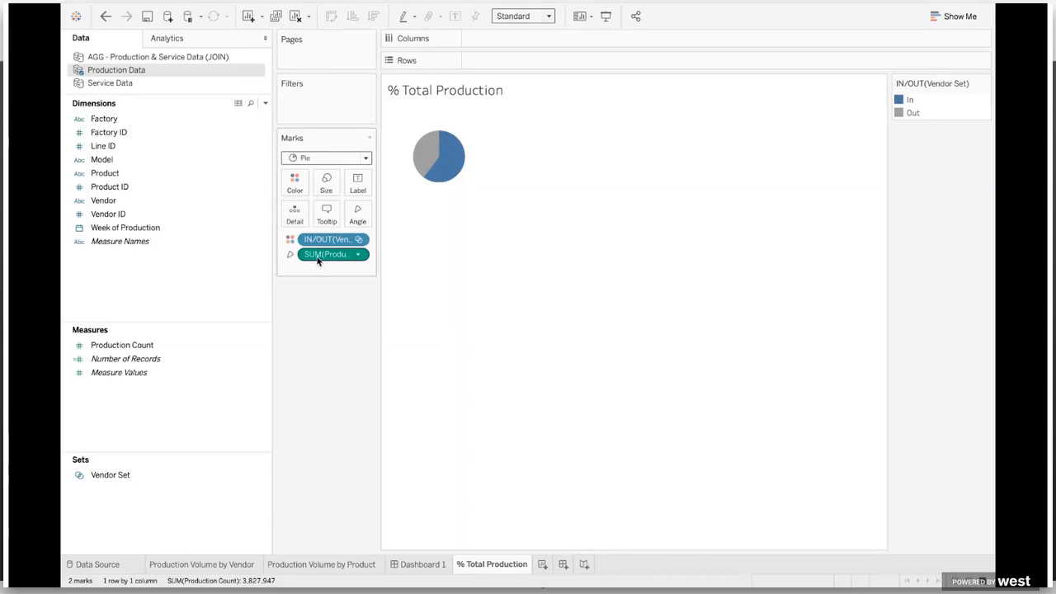
Label the pie slices with a copy of the Production Count field and fit the chart to Entire View.
drag(317, 261, 367, 183)
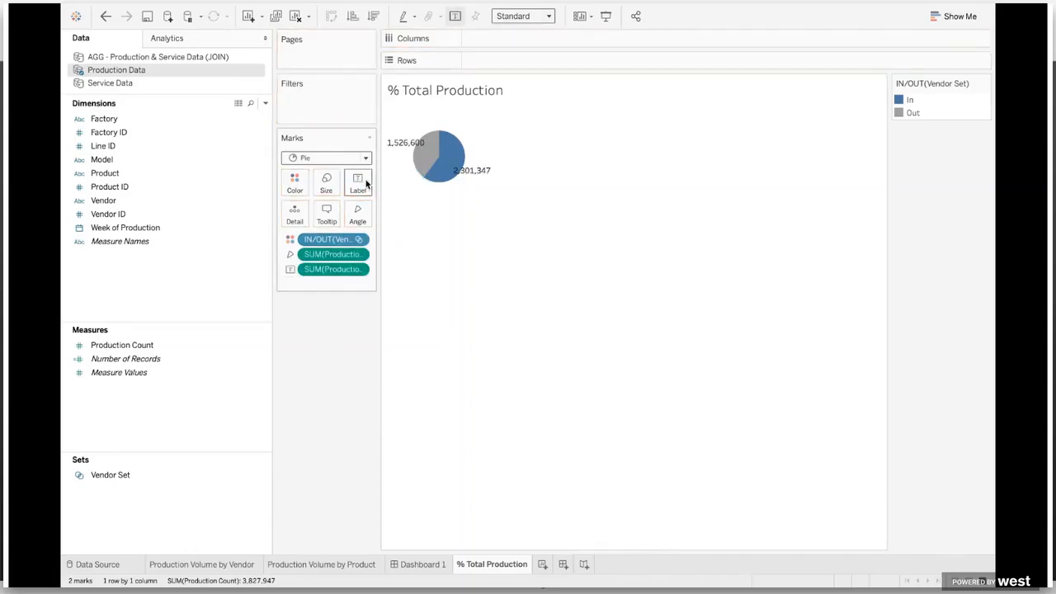
click(548, 16)
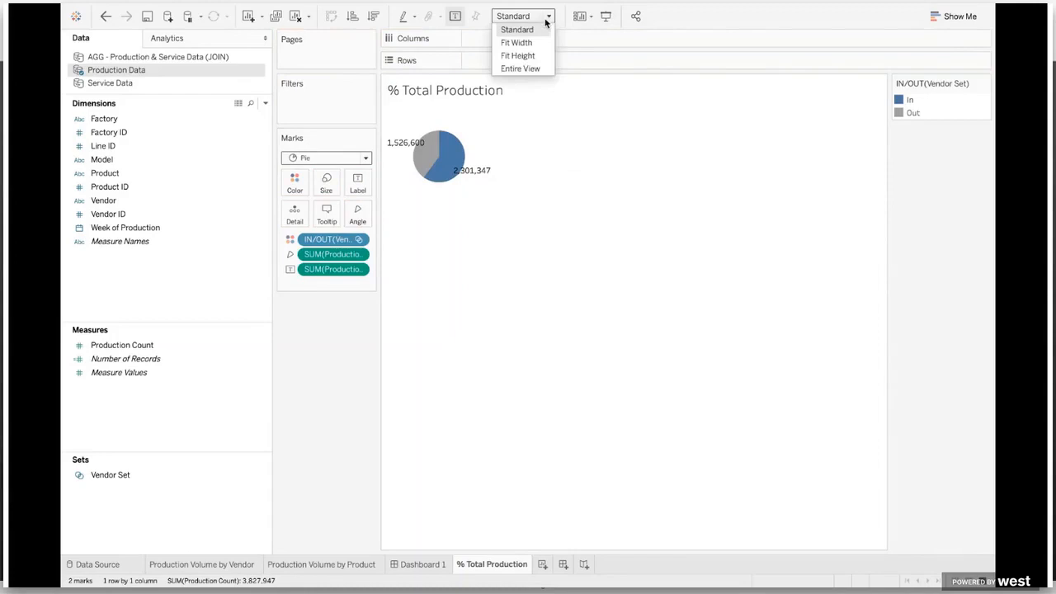
click(518, 70)
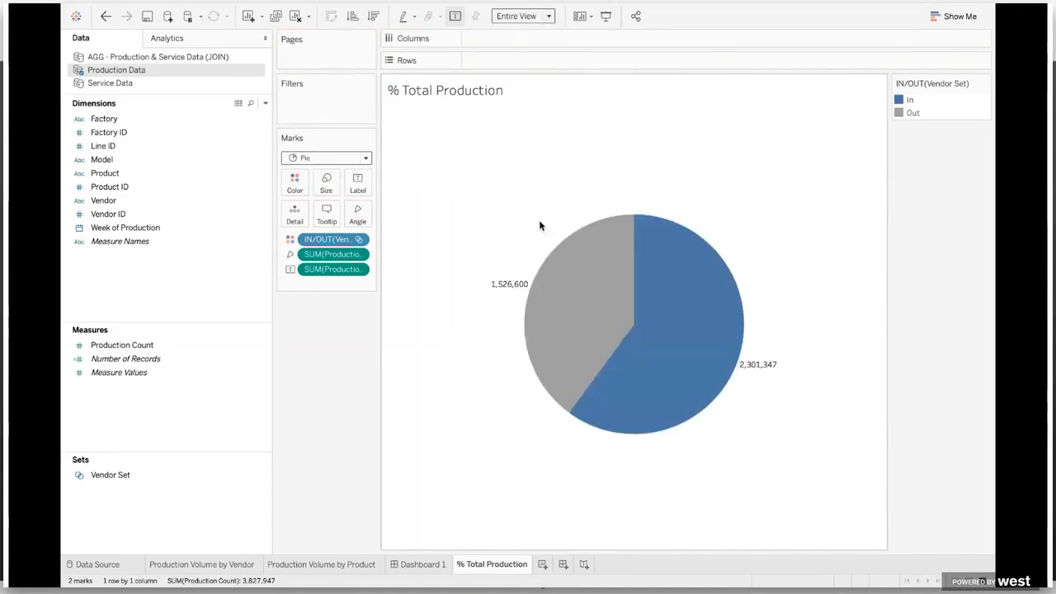
Format the Production Count label's default numbers as Percentage with 0 decimal places.
right_click(323, 270)
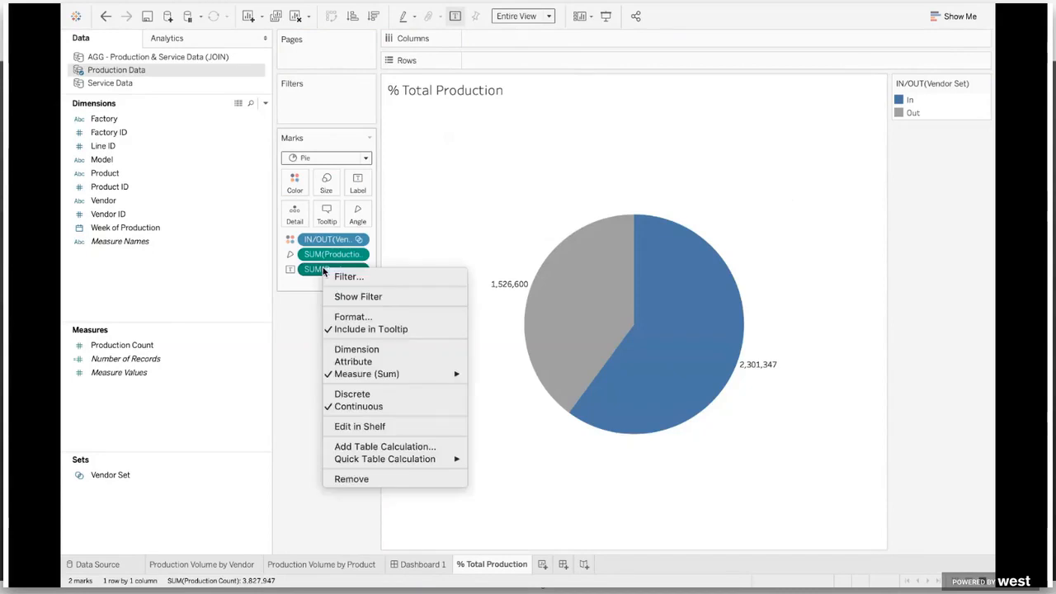
click(352, 316)
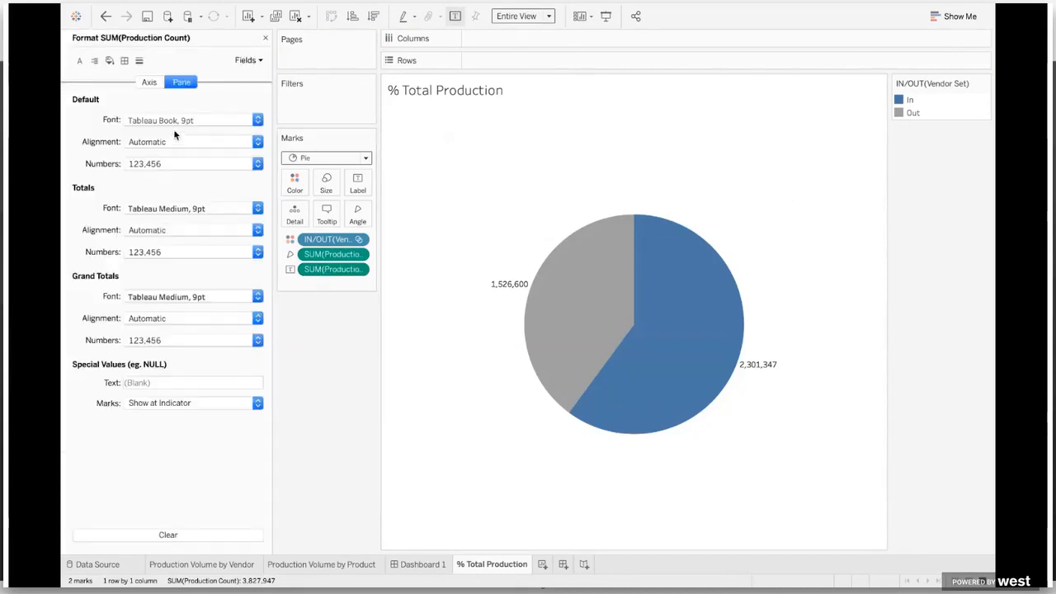
click(176, 165)
click(176, 260)
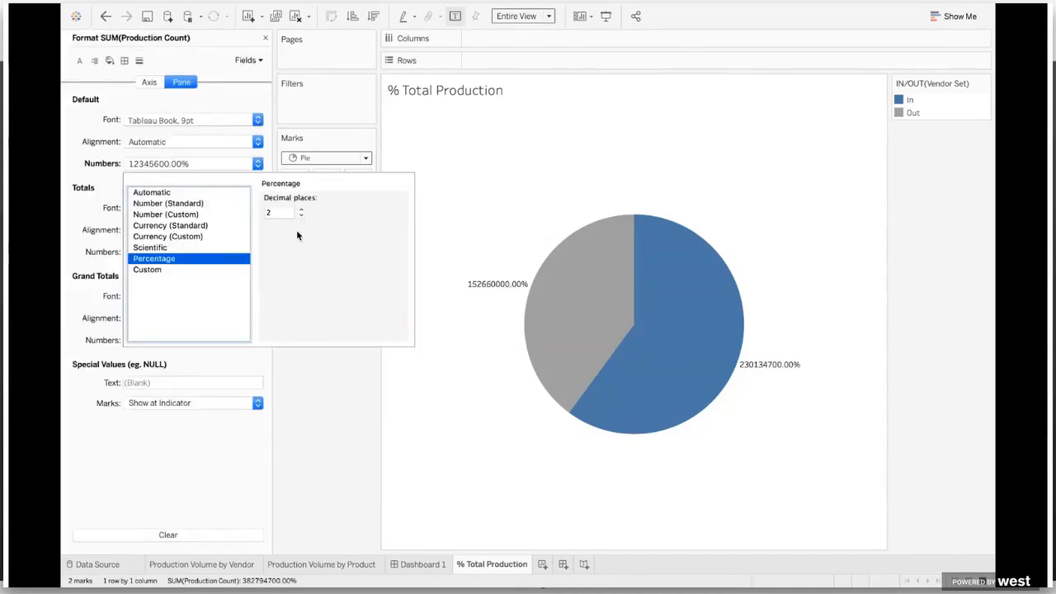
click(301, 216)
click(302, 217)
click(341, 399)
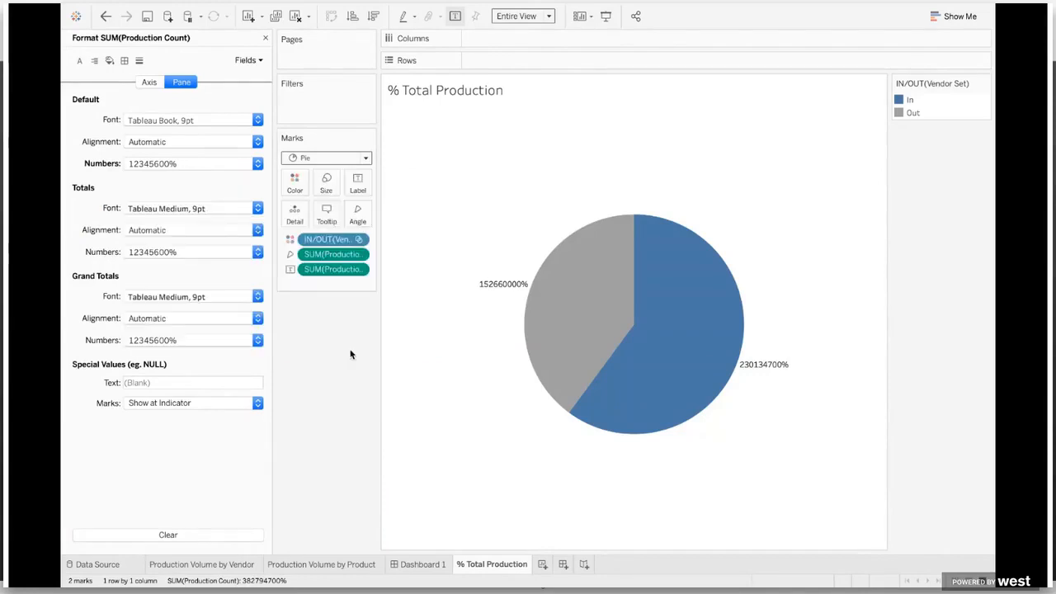
Apply the Percent of Total quick table calculation to the Production Count label and close the formatting options.
right_click(349, 272)
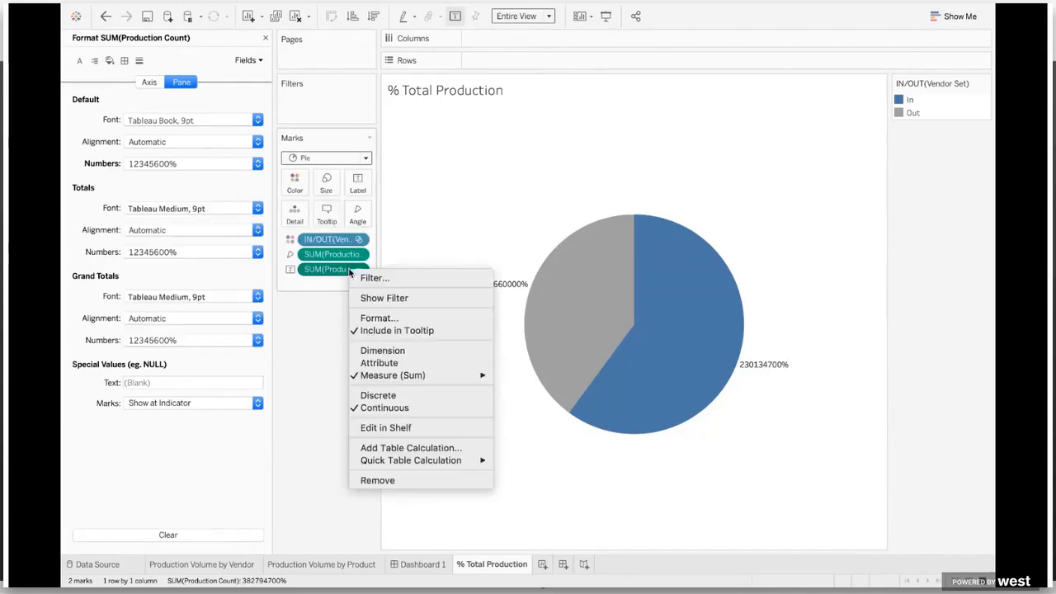
mouse_move(413, 461)
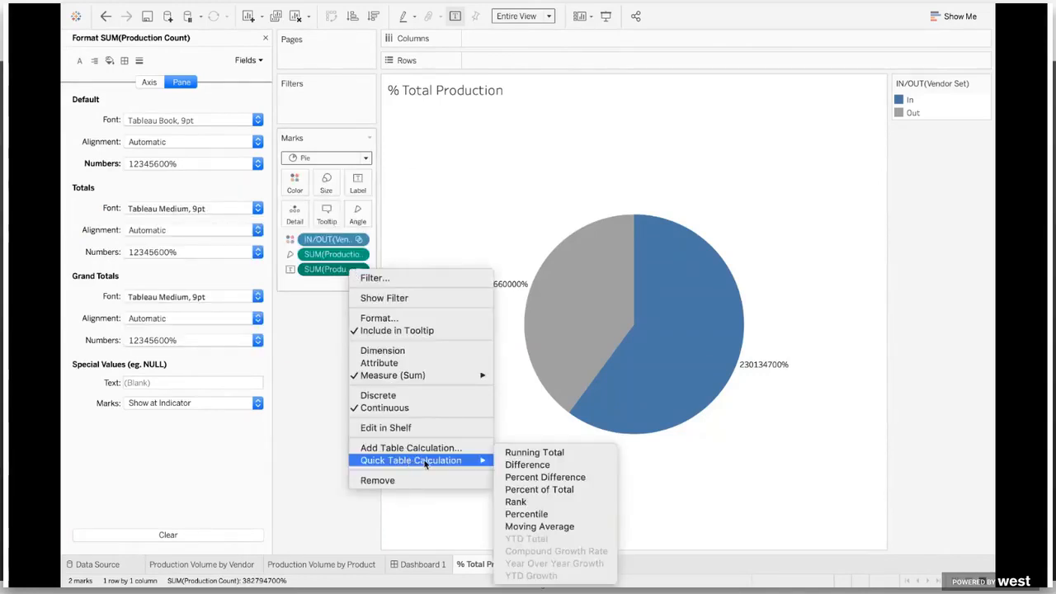
click(545, 490)
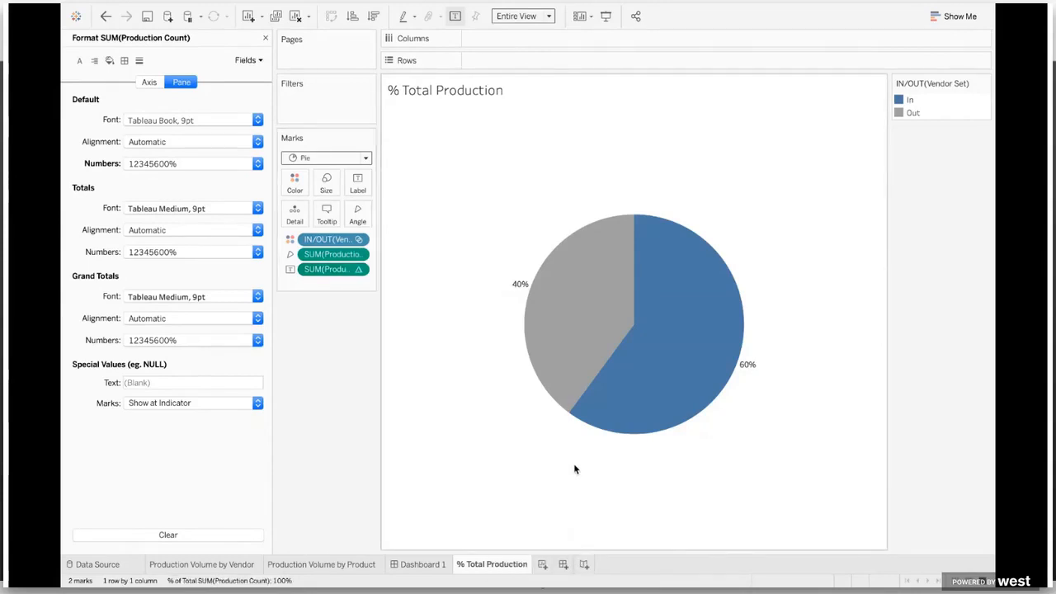
click(265, 39)
mouse_move(563, 308)
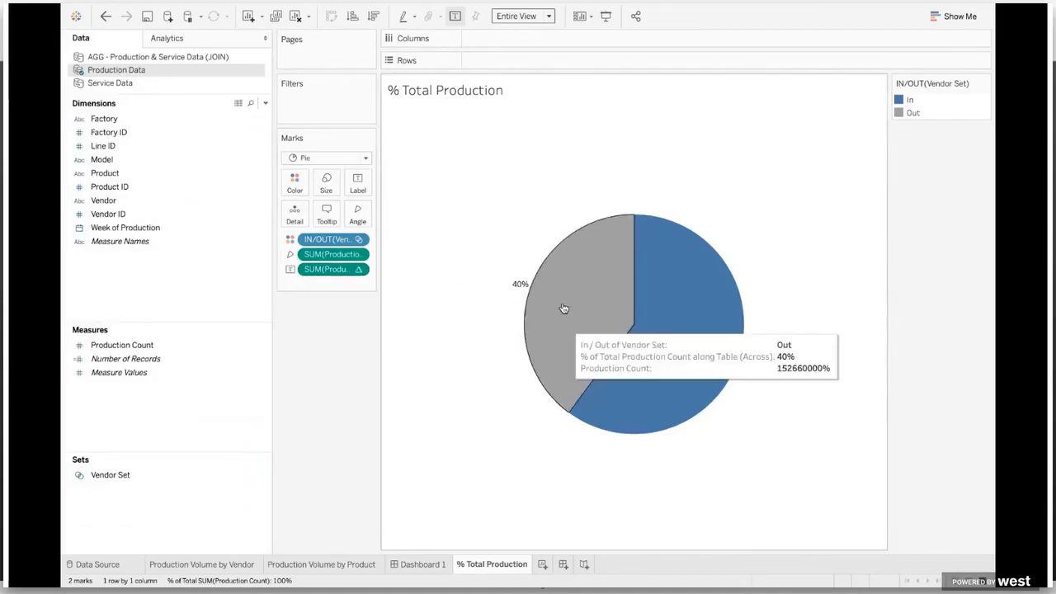
Place the % Total Production sheet beneath the product chart on Dashboard 1 and collapse the dashboard's side pane.
click(422, 565)
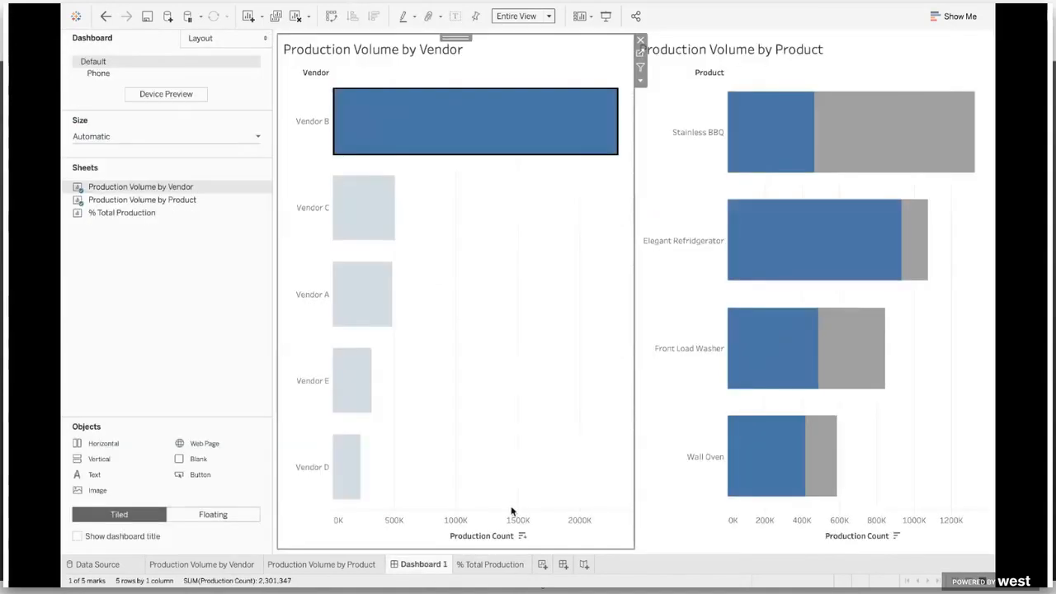
mouse_move(108, 213)
mouse_down()
mouse_move(90, 212)
mouse_move(672, 297)
mouse_move(888, 399)
mouse_move(835, 405)
mouse_up()
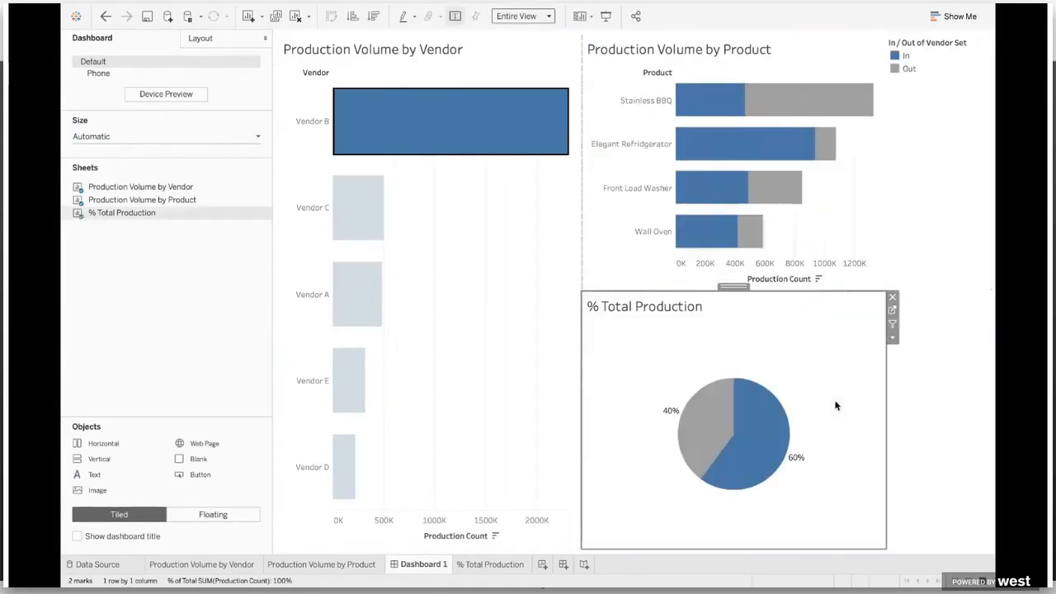
click(265, 38)
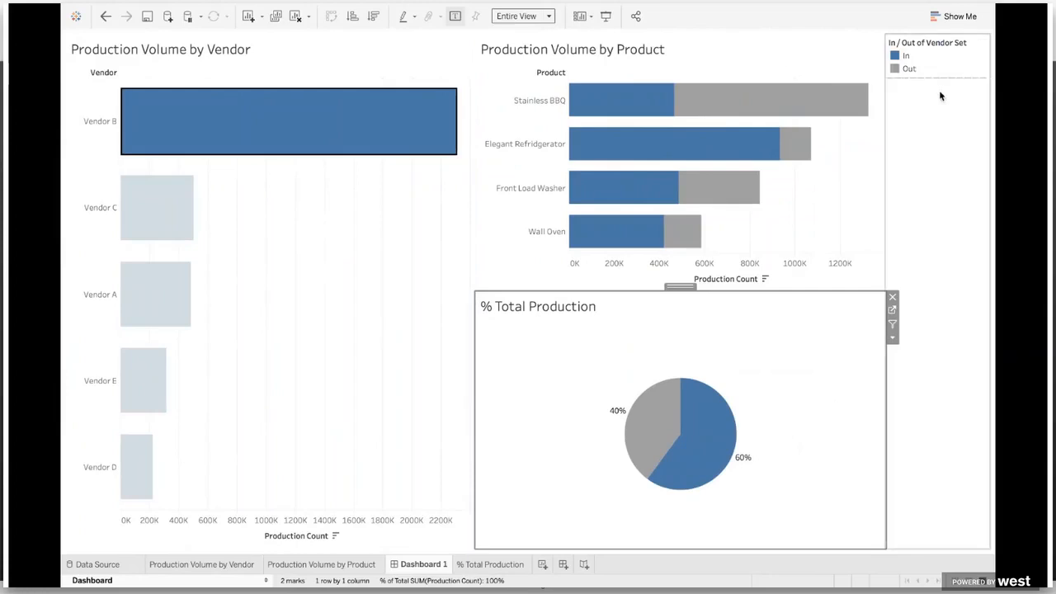
Delete the layout container holding the In / Out of Vendor Set legend from the dashboard.
click(938, 92)
click(879, 41)
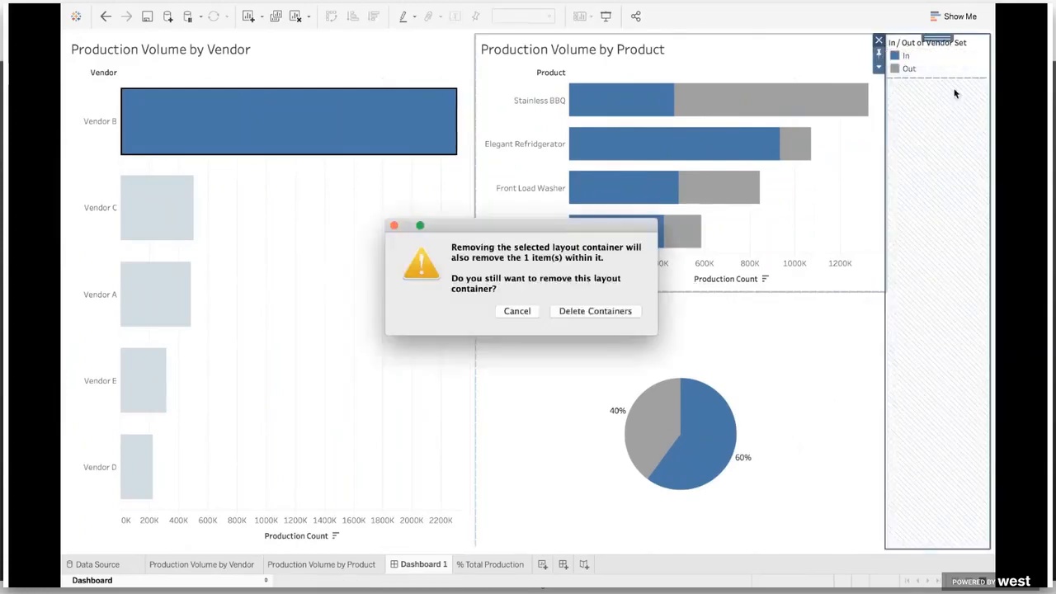
click(616, 311)
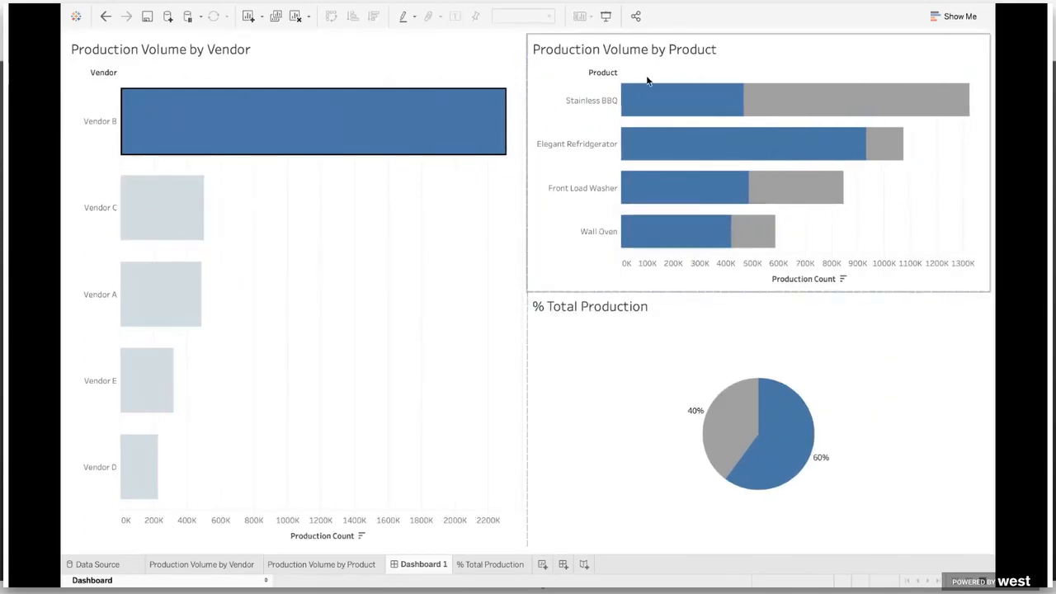
Test the pie's response to the set action by selecting Vendor C, Vendor A and Vendor E one at a time.
click(170, 202)
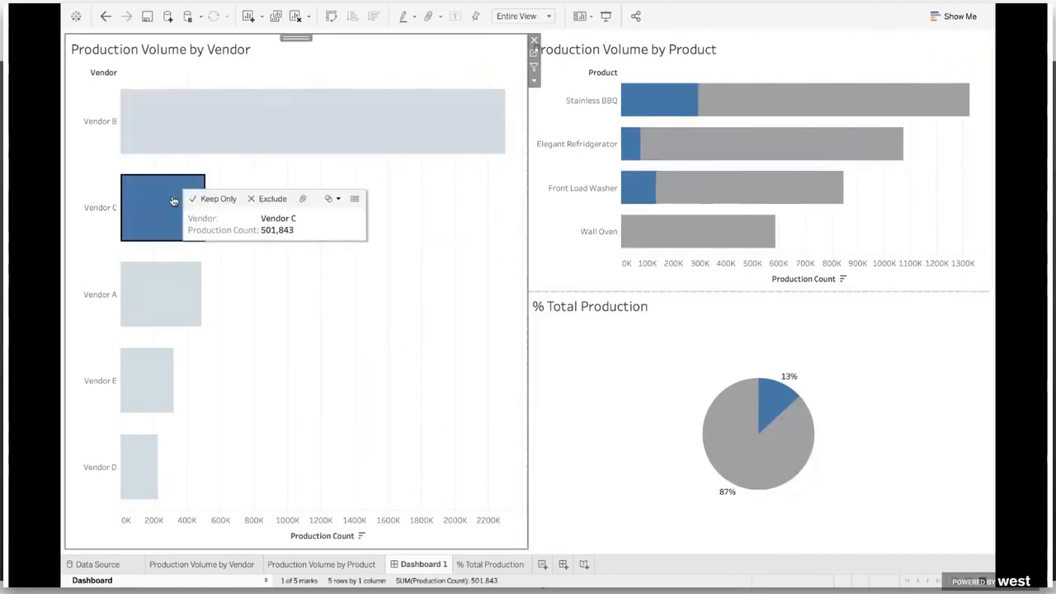
click(156, 316)
click(152, 382)
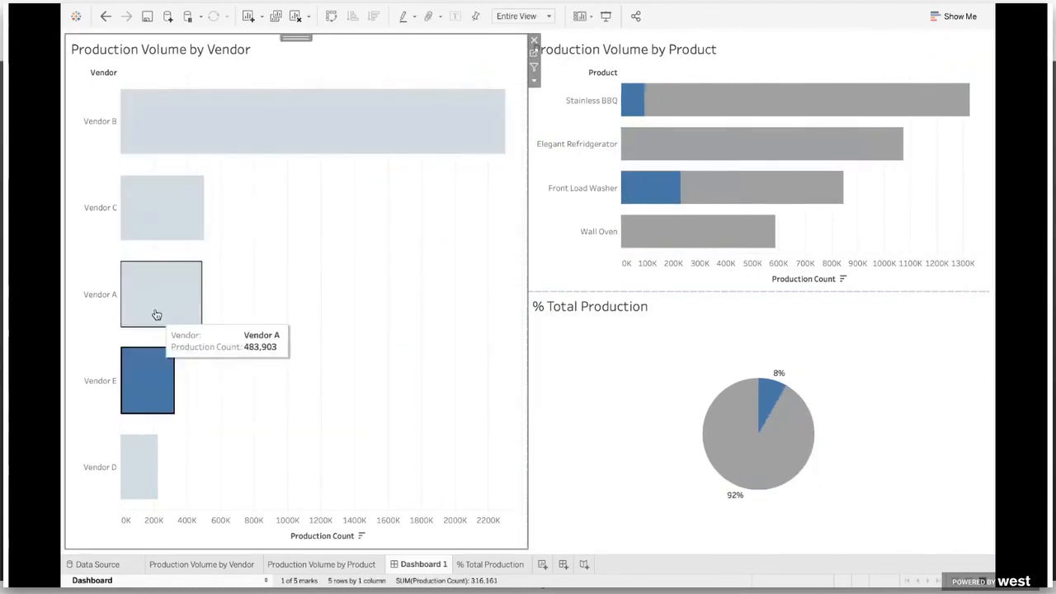
click(160, 292)
Test multi-vendor selections, first Vendors B, C, A and E, then Vendors C and A, and compare Vendor C and Vendor A individually.
drag(239, 381, 160, 137)
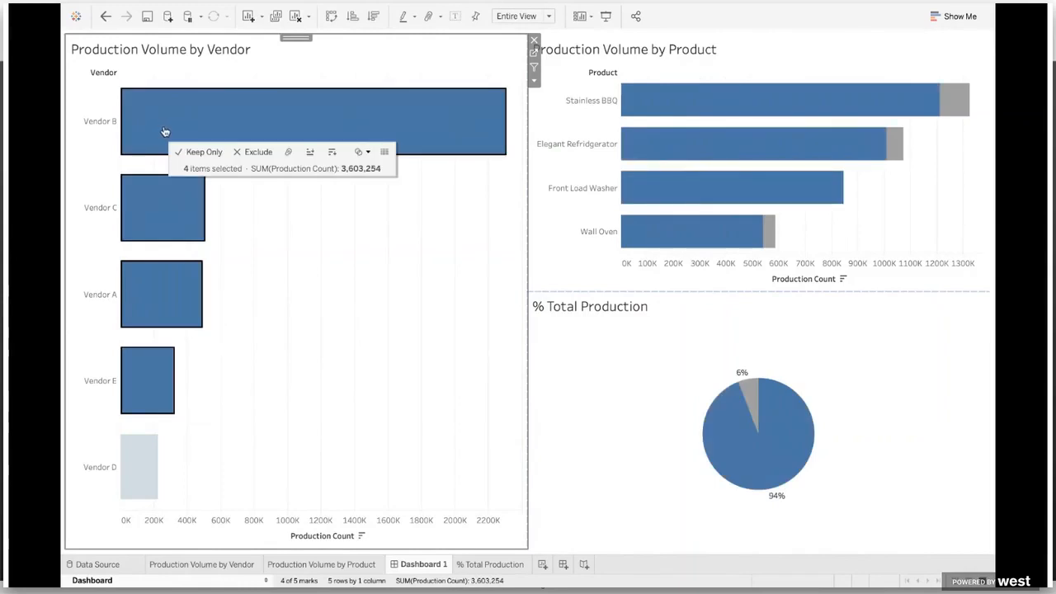
click(283, 292)
drag(283, 293, 157, 171)
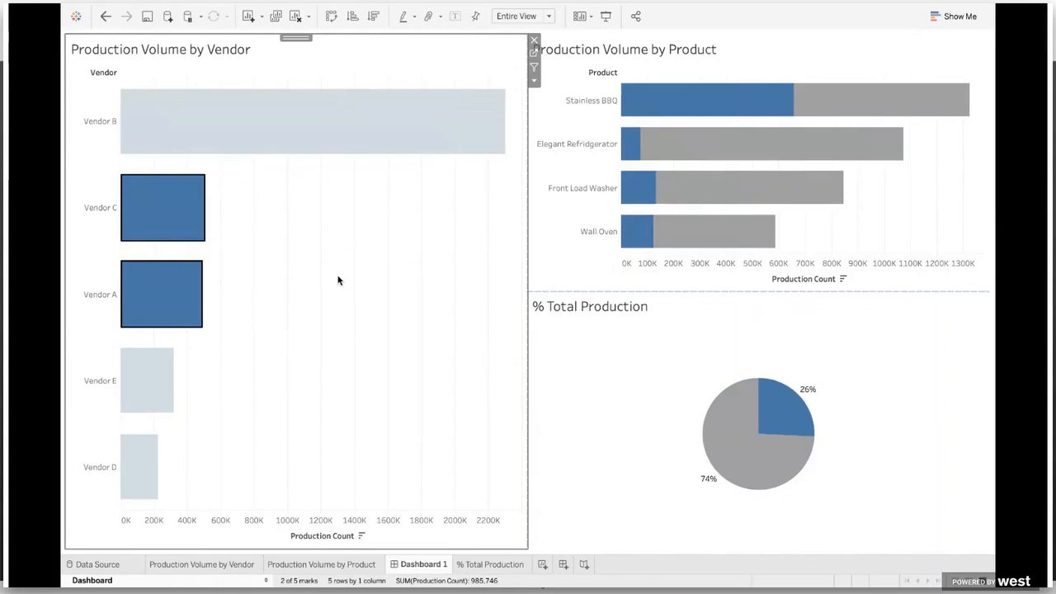
click(302, 143)
click(195, 195)
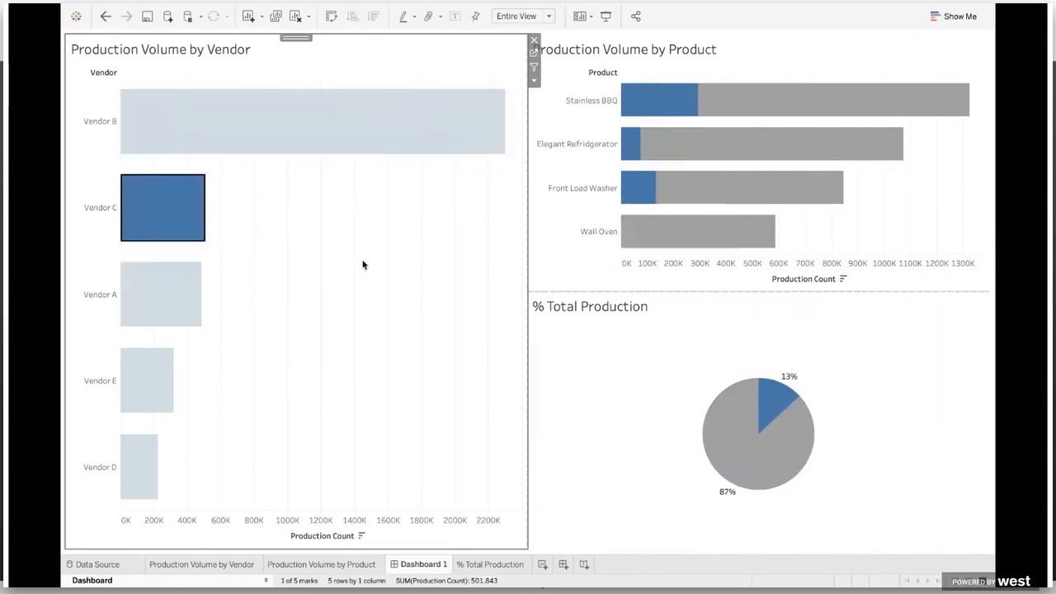
click(158, 294)
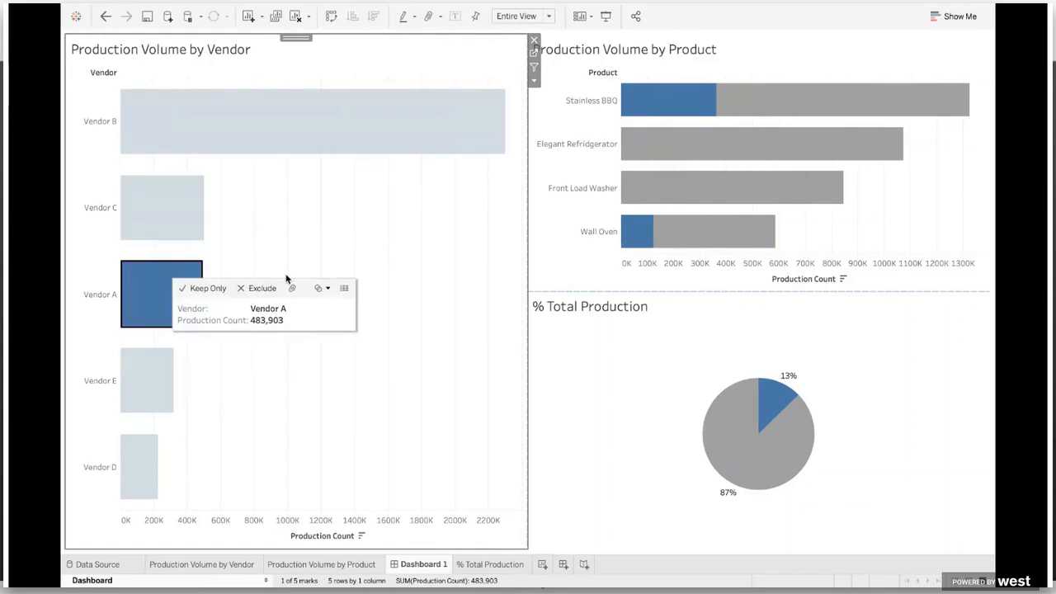
Add another worksheet named "% Total Service Events".
click(542, 564)
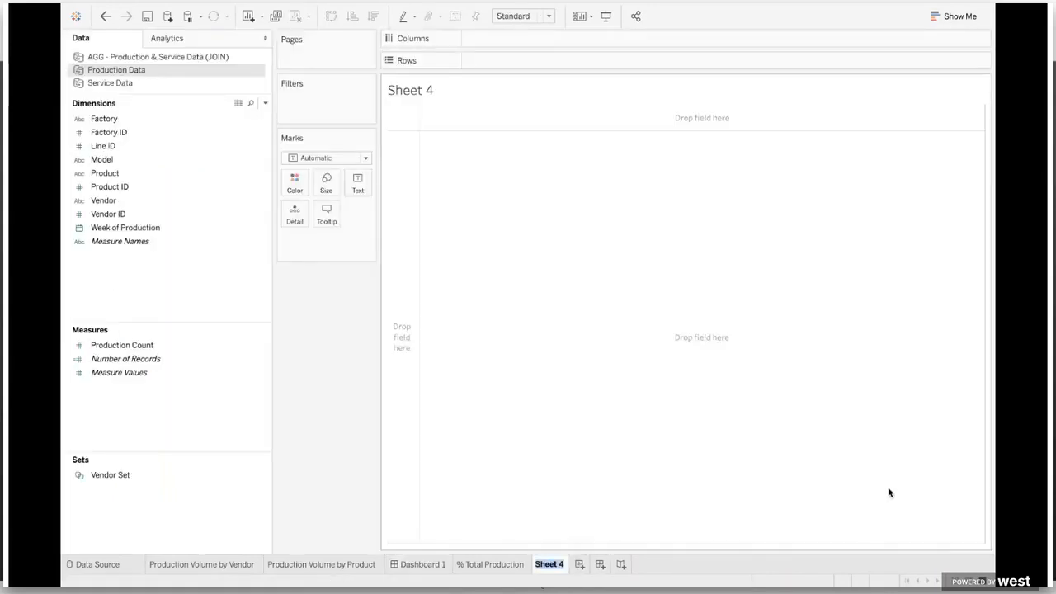
text(% Total )
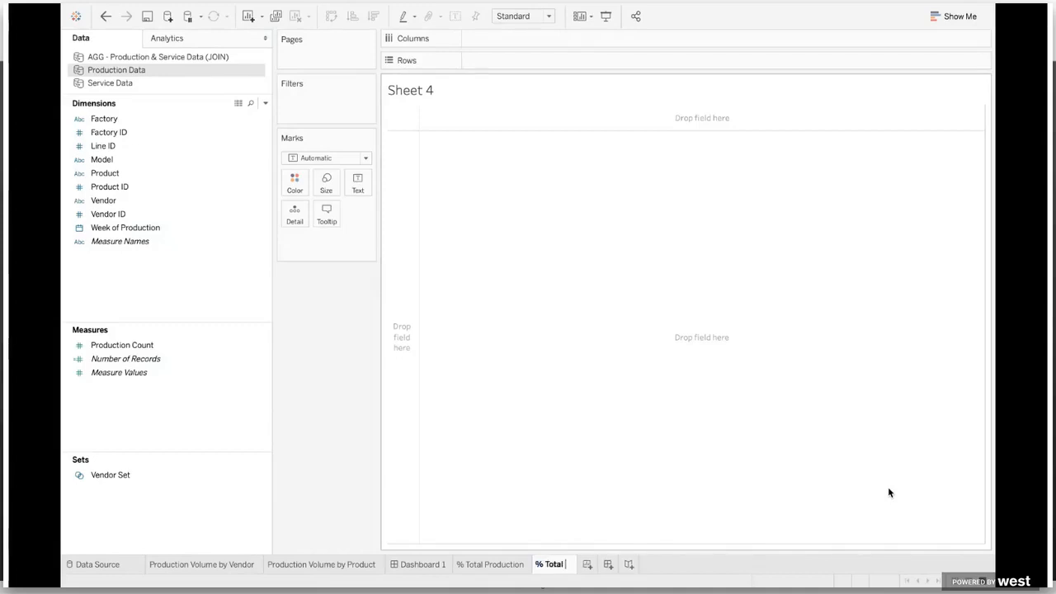
text(Servi)
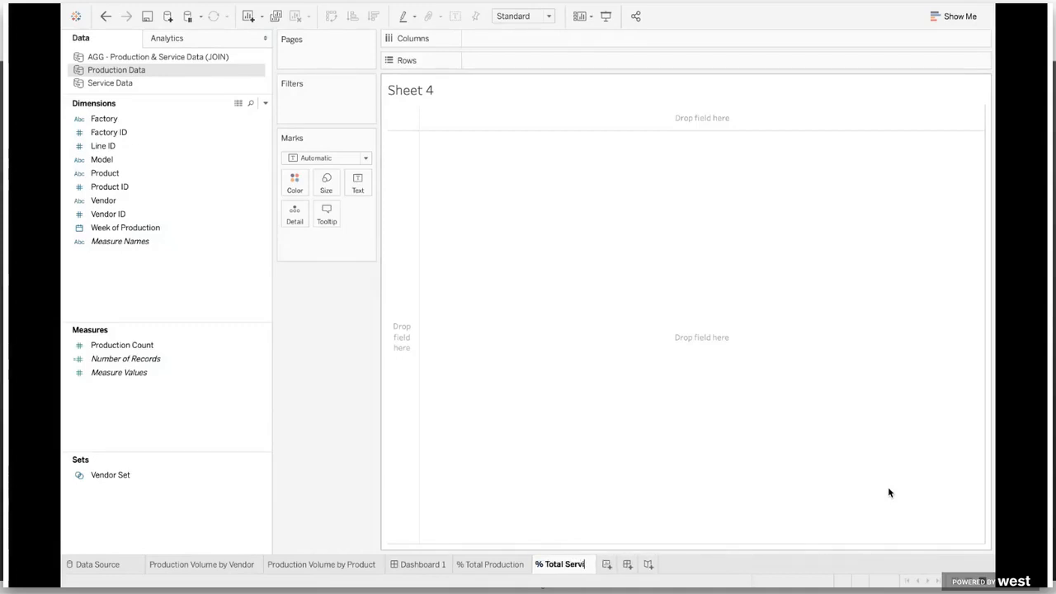
text(ce Events)
key(Return)
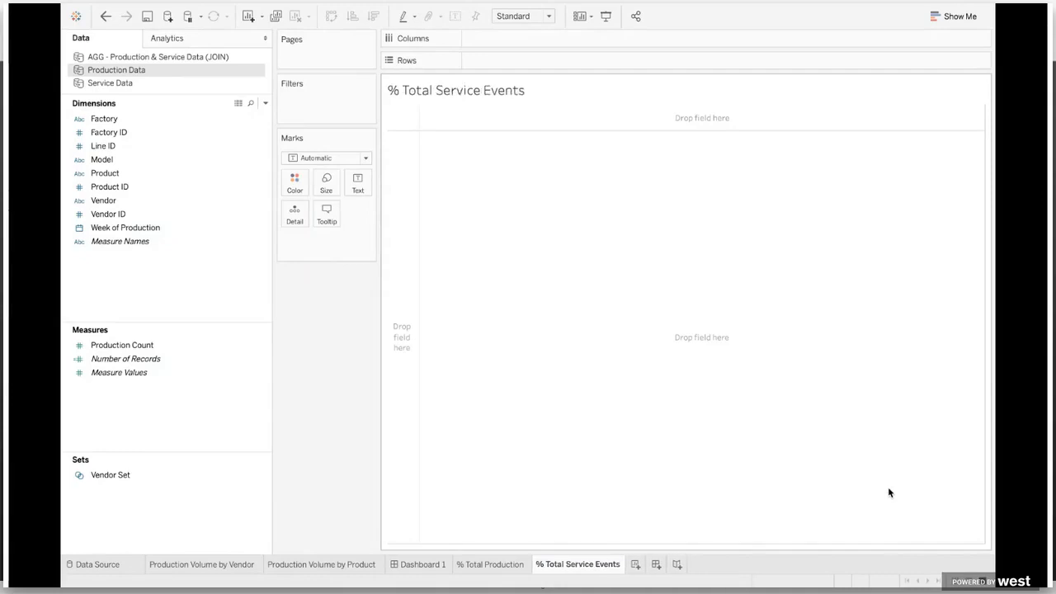
Switch the worksheet to the Service Data source and set its mark type to Pie.
click(121, 85)
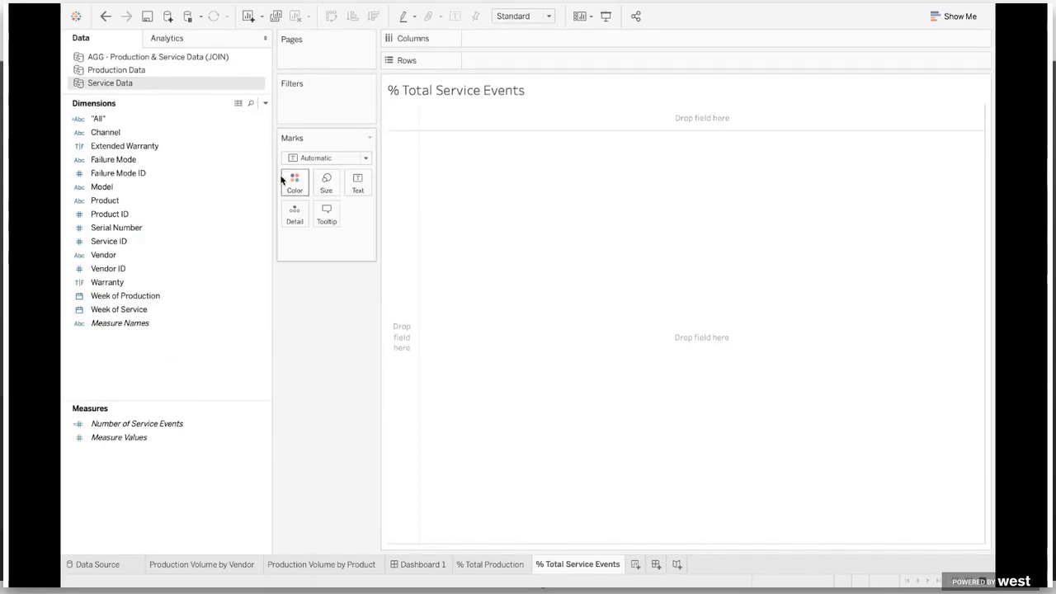
click(348, 159)
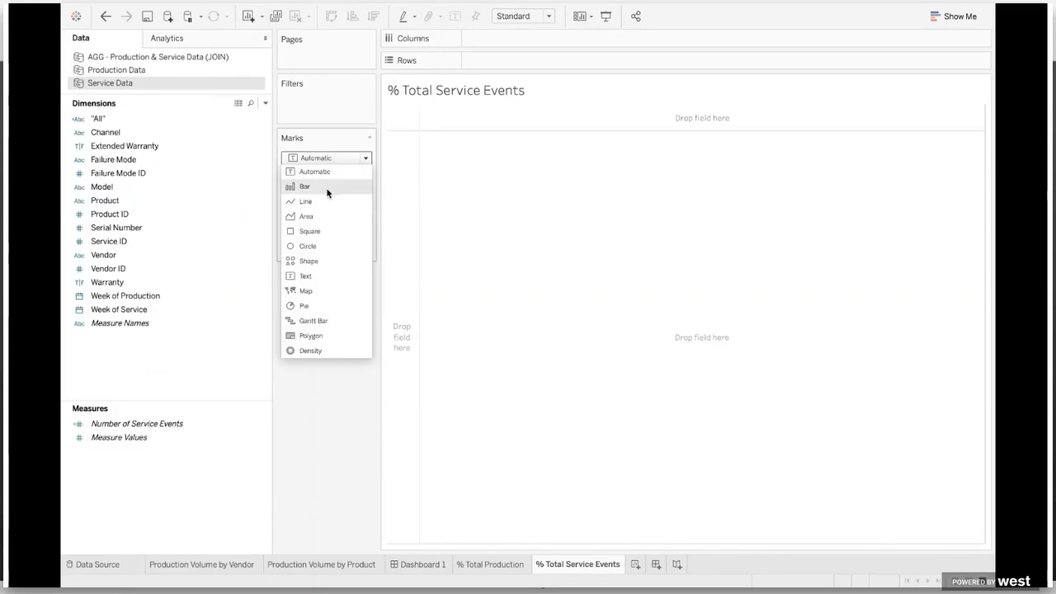
click(327, 307)
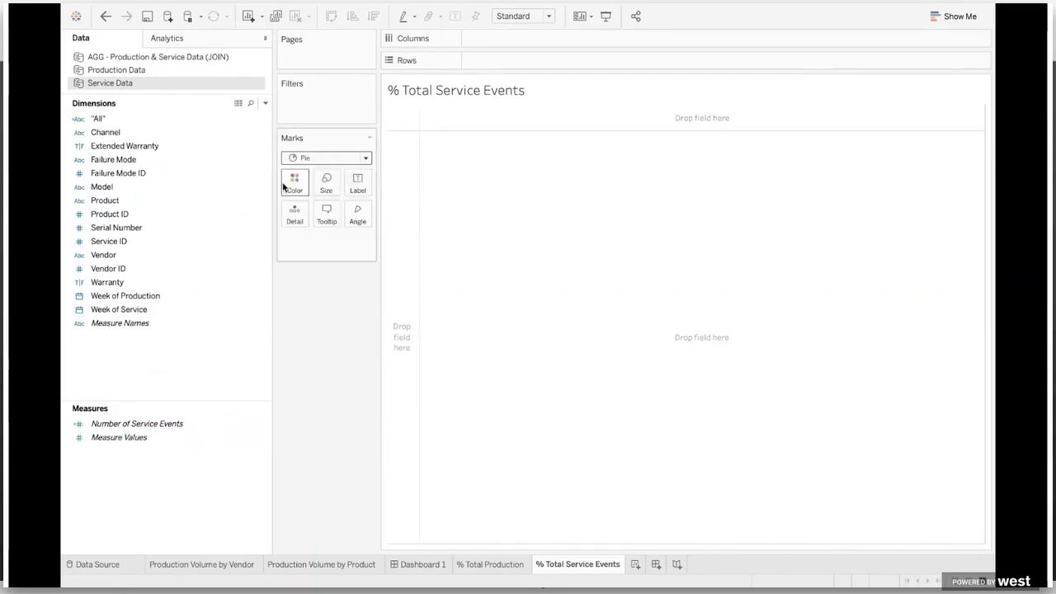
Create a set from the Vendor dimension in Service Data, named "Selected Vendor Set", with Vendor C as its member.
click(122, 116)
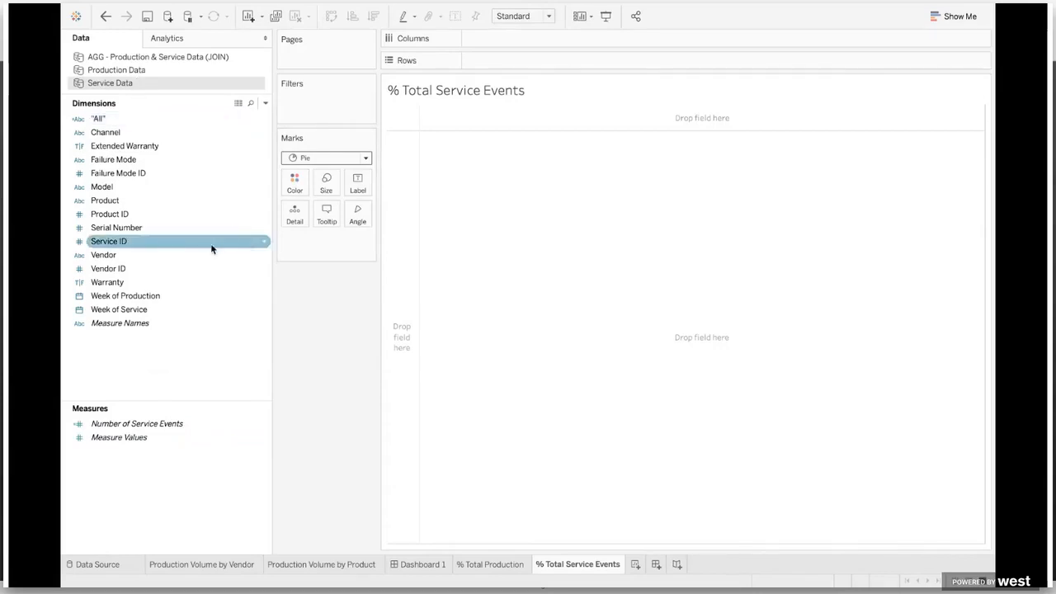
right_click(121, 256)
mouse_move(197, 350)
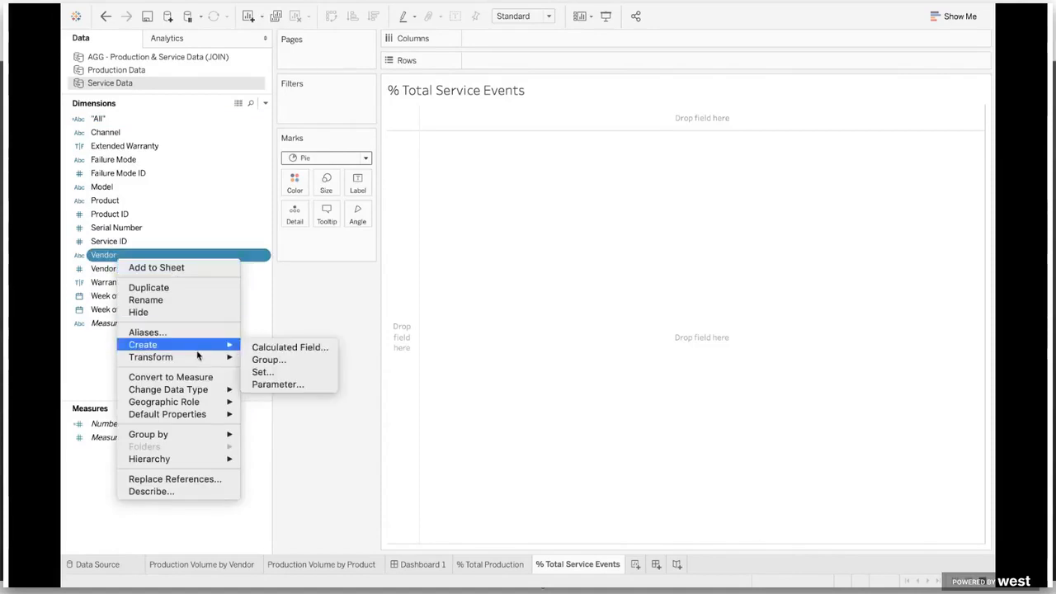
click(311, 377)
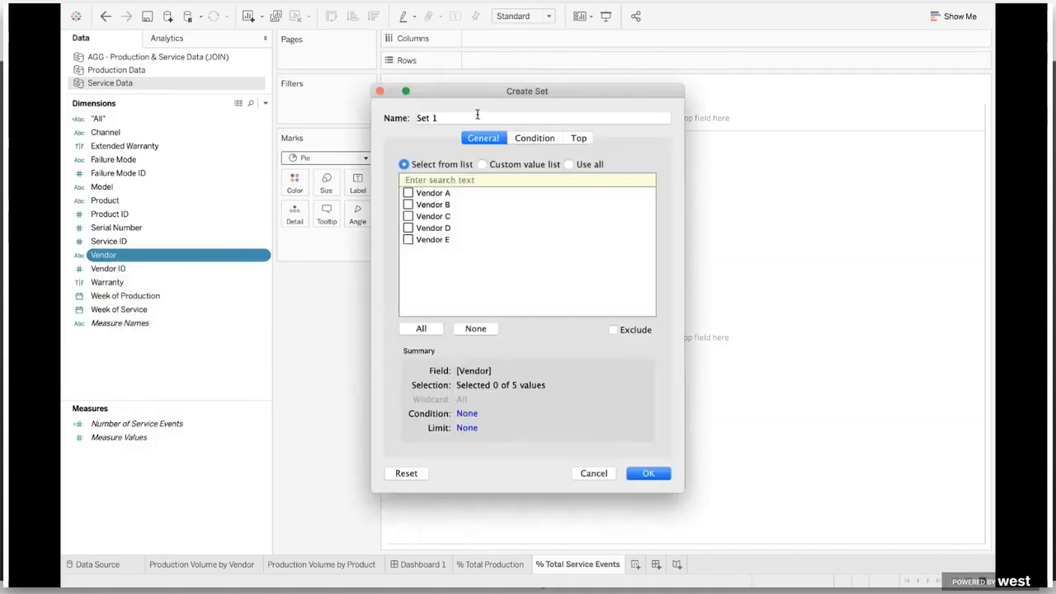
triple_click(479, 117)
text(Vendor)
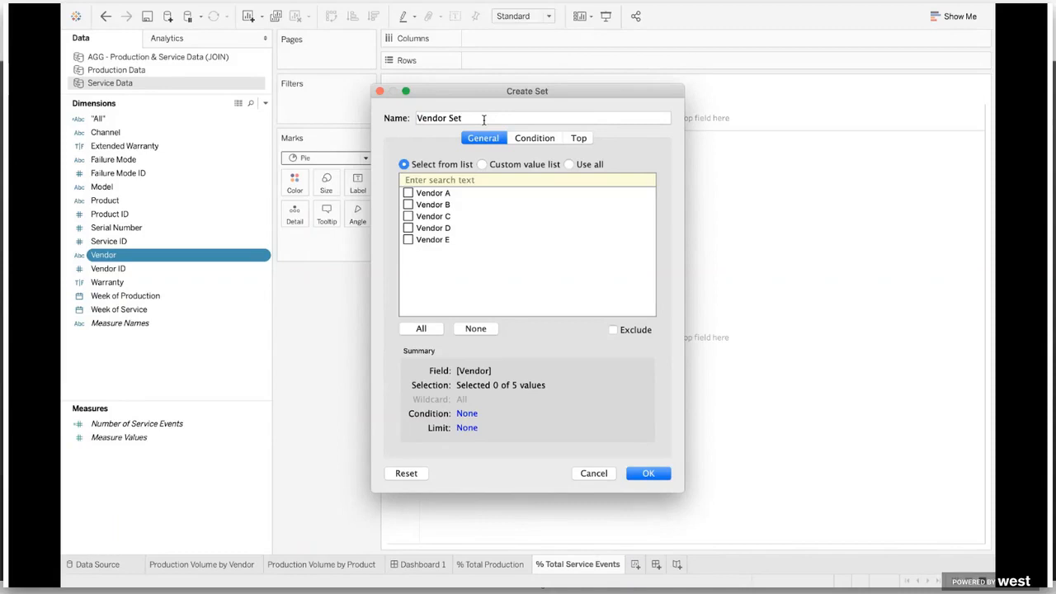
text(Select)
key(BackSpace)
text(ed)
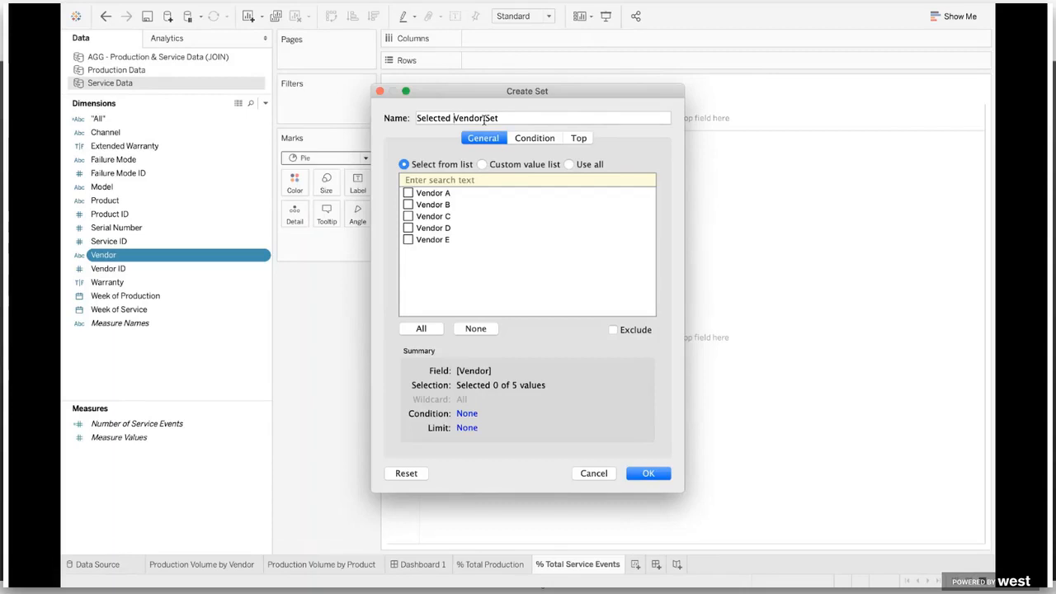
click(409, 216)
click(649, 474)
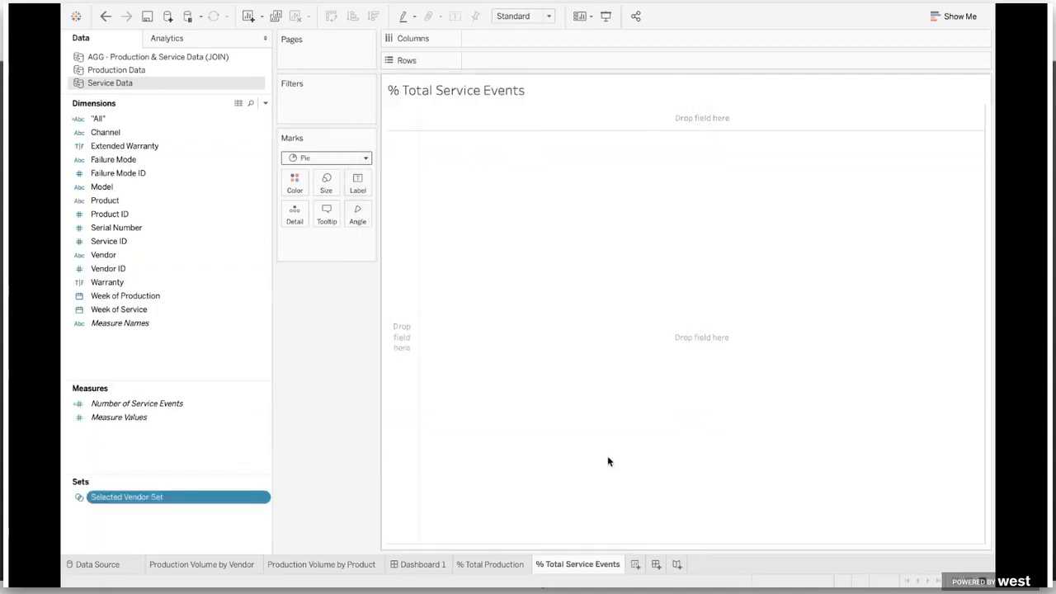
Color the pie by Selected Vendor Set and assign red to the In members.
drag(125, 498, 291, 189)
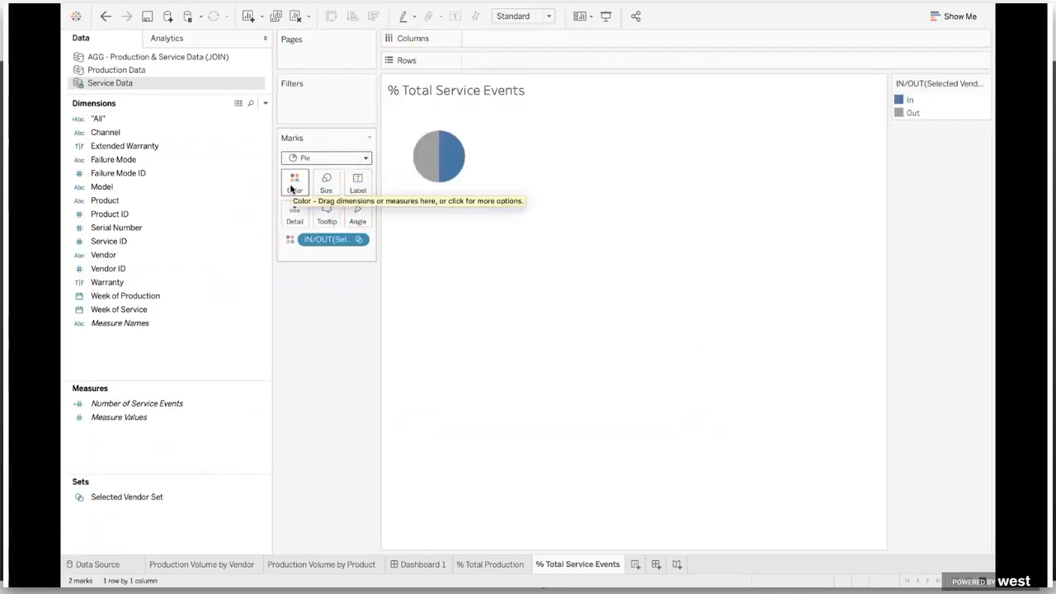
double_click(908, 100)
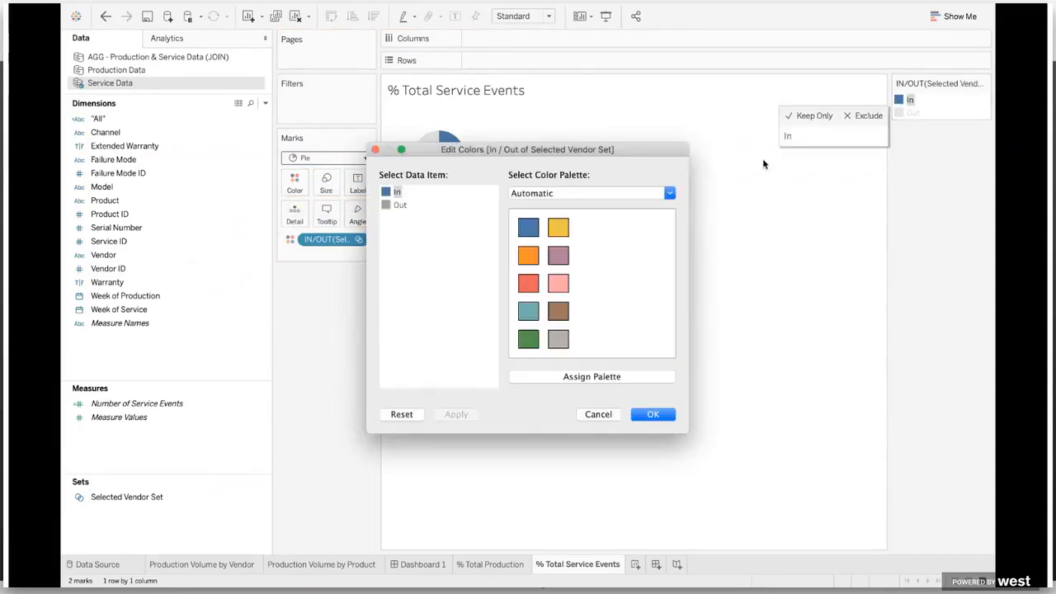
click(528, 283)
click(653, 414)
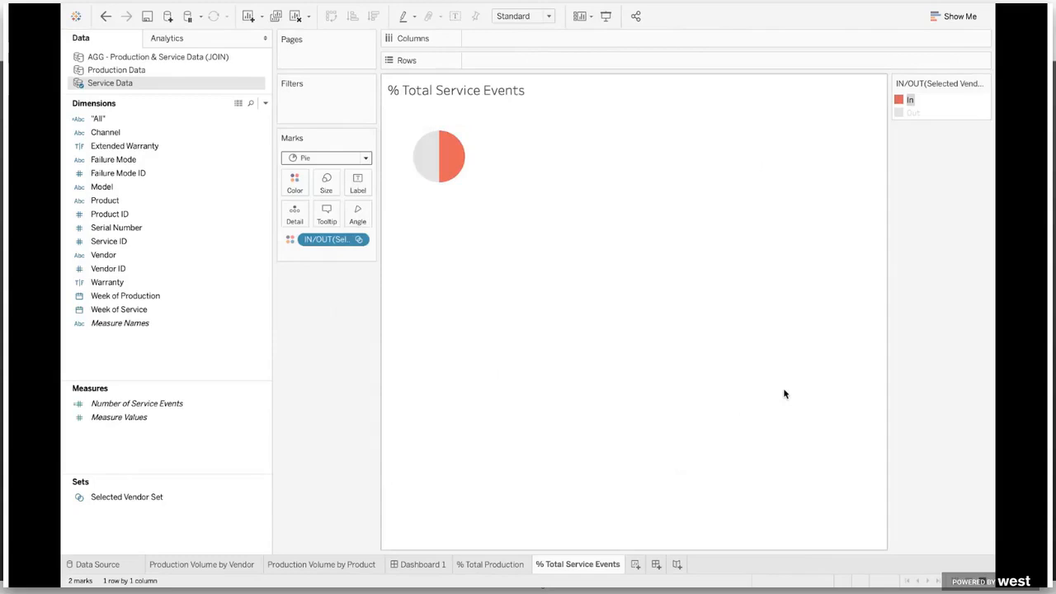
Use Number of Service Events for the pie's angle and label, and compute the label as Percent of Total.
drag(118, 404, 361, 225)
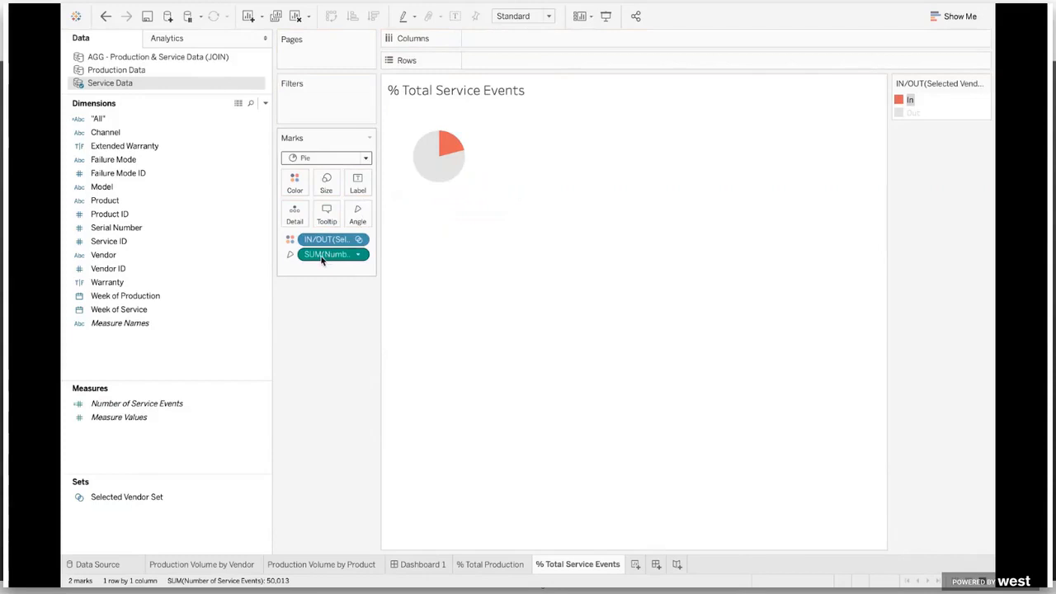
drag(322, 256, 358, 188)
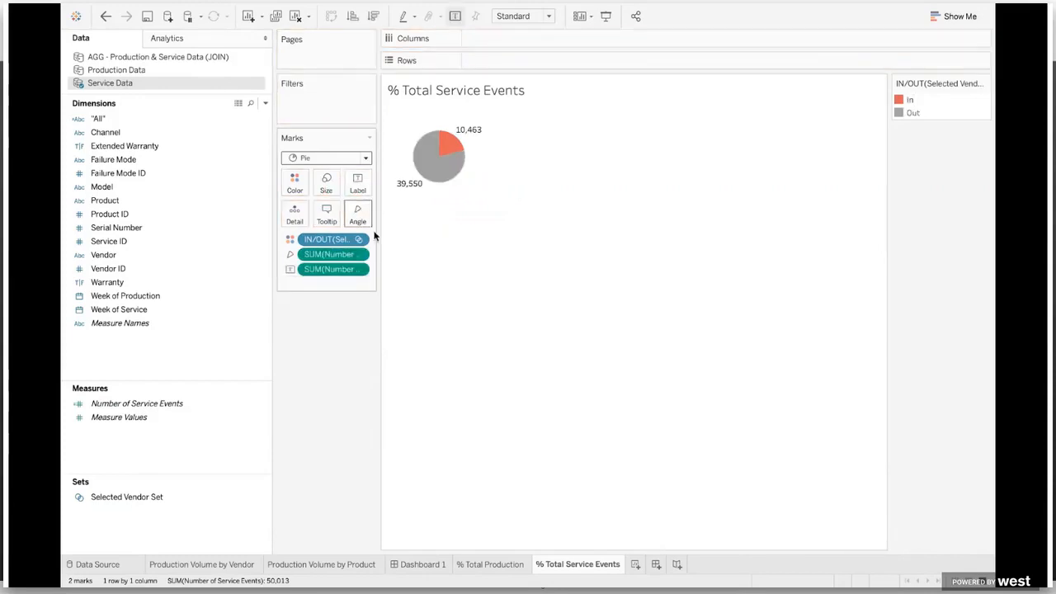
click(358, 271)
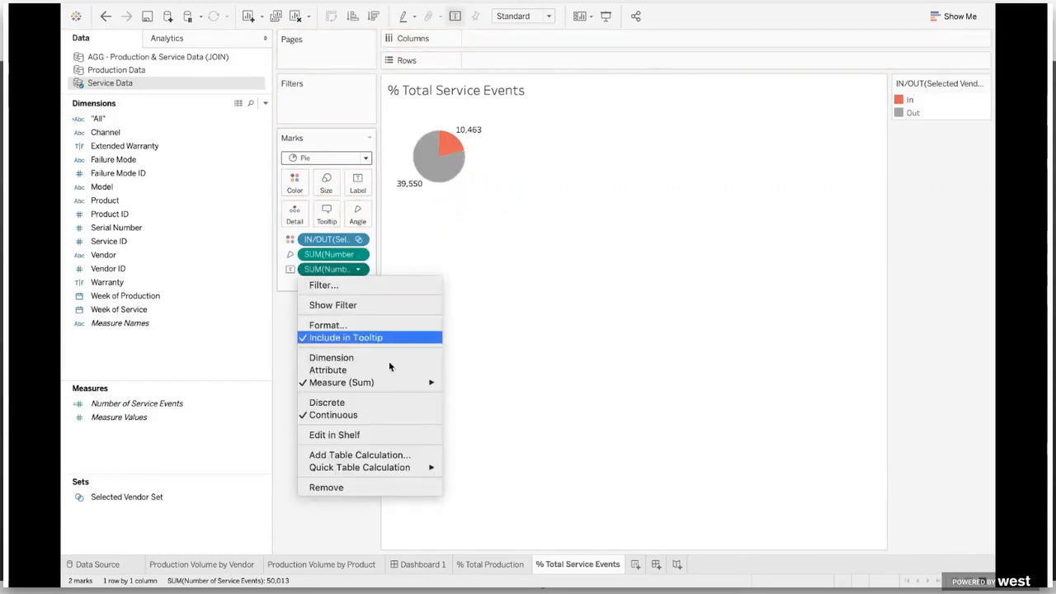
mouse_move(419, 468)
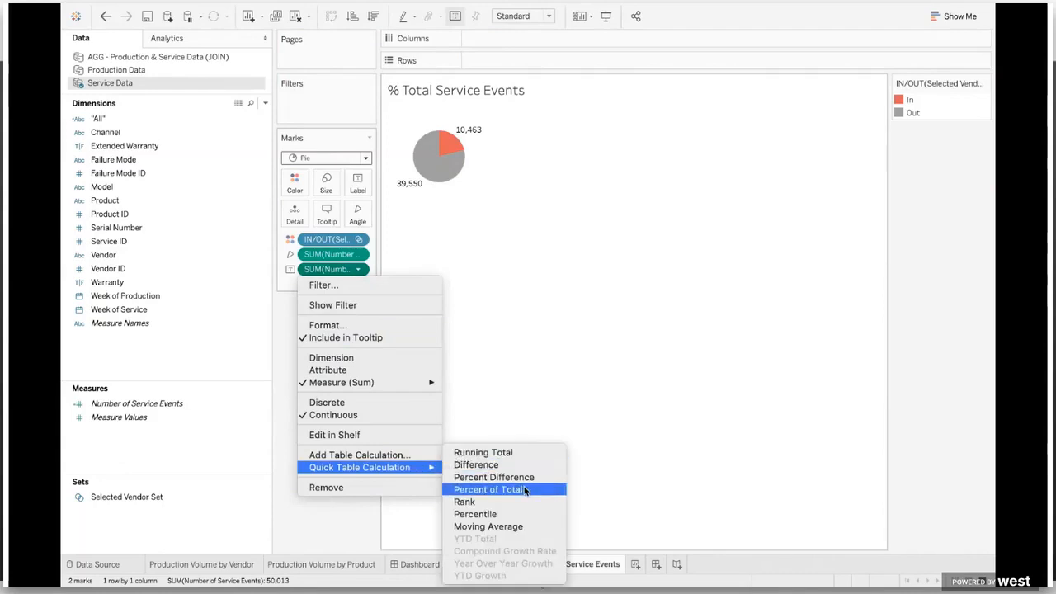
click(525, 490)
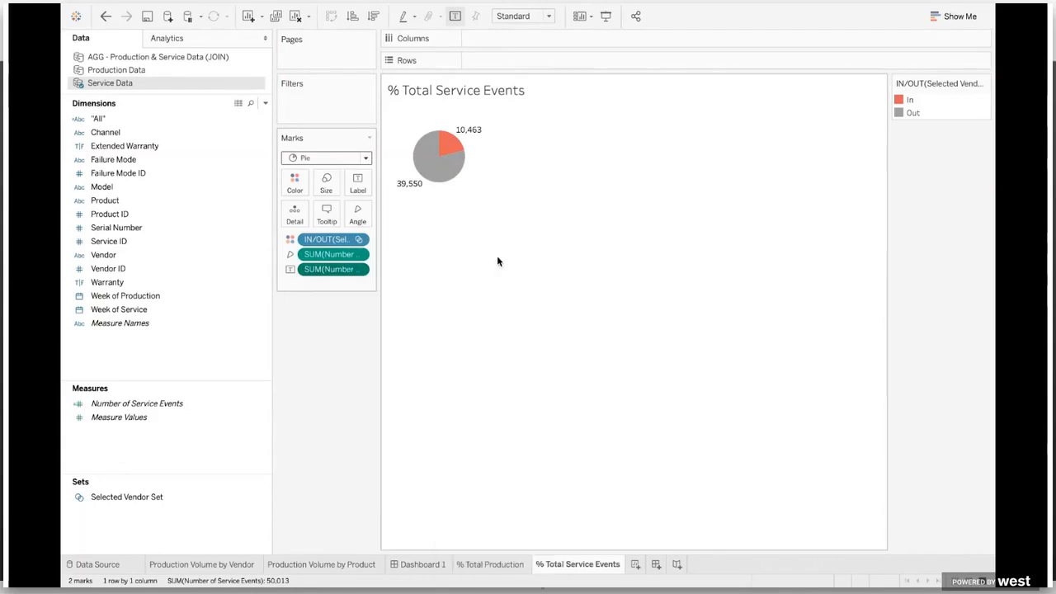
Format the pie's percent-of-total labels as Percentage with 0 decimal places.
right_click(315, 270)
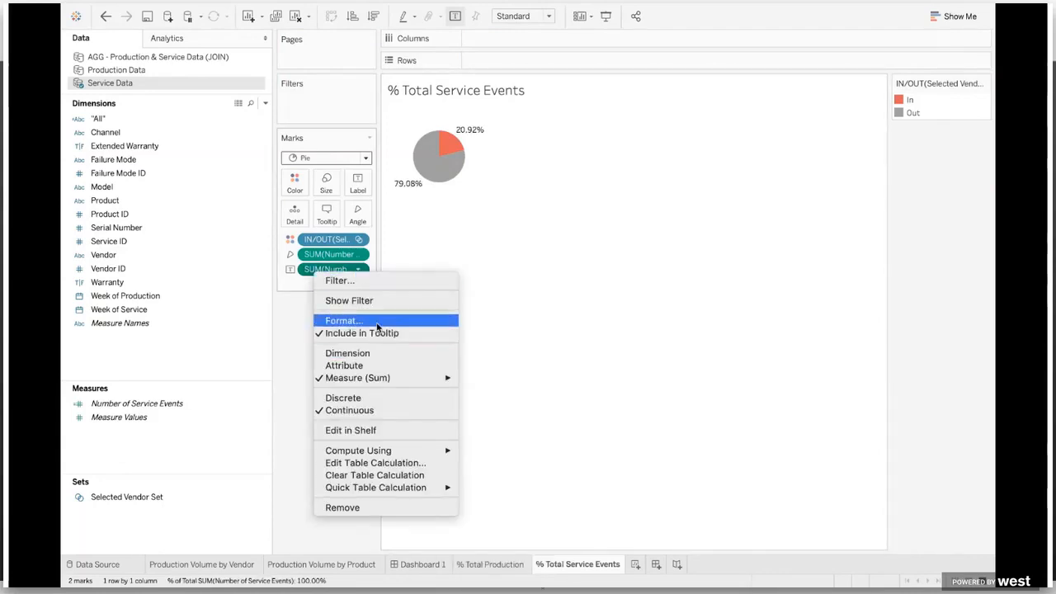
click(343, 320)
click(152, 167)
click(161, 260)
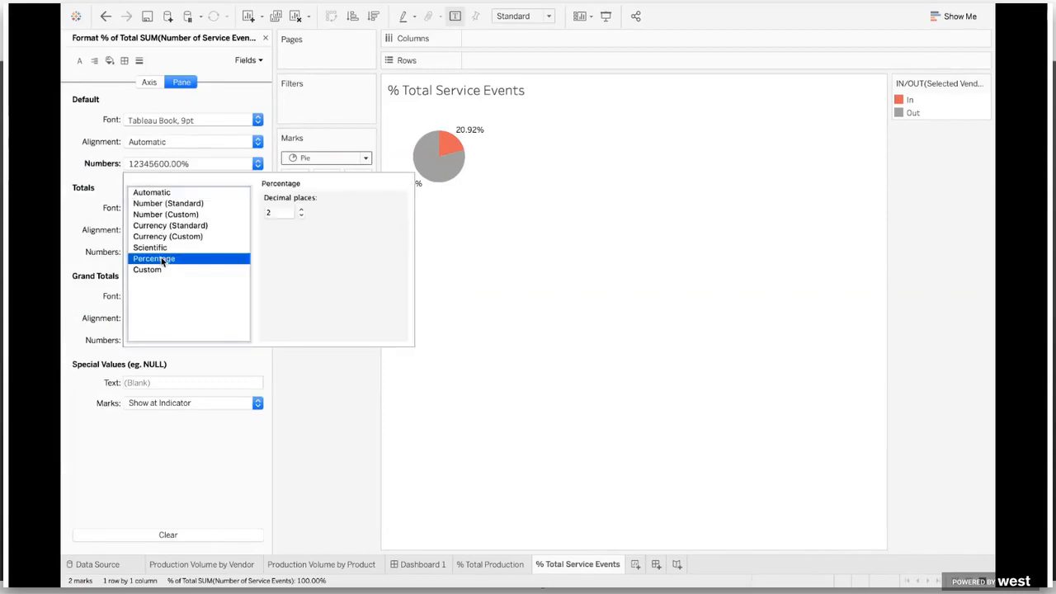
double_click(301, 216)
click(408, 278)
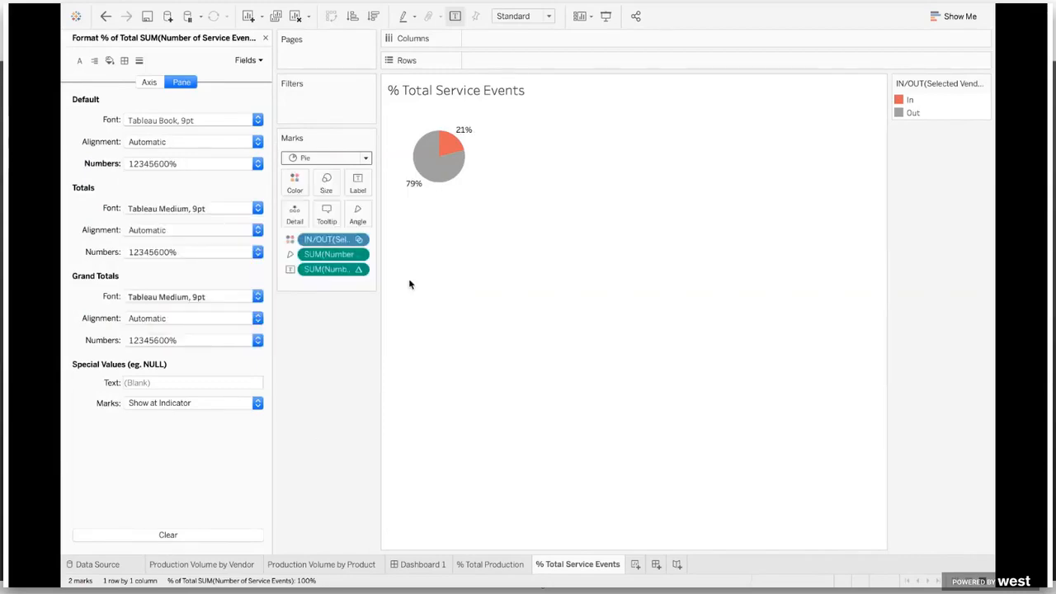
Fit the service events pie to Entire View and close the formatting pane.
click(535, 16)
click(533, 70)
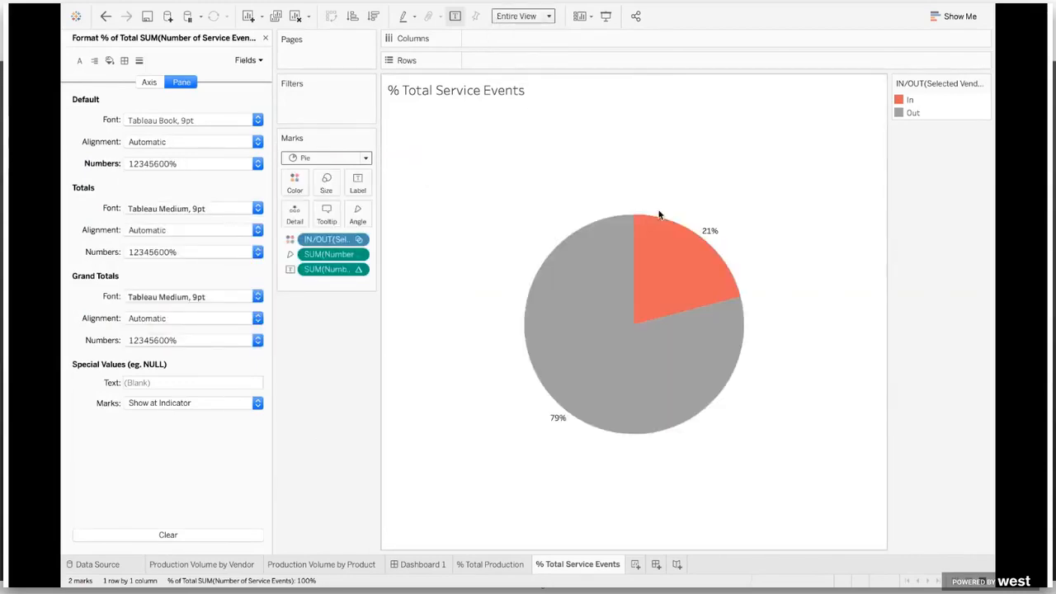
click(264, 38)
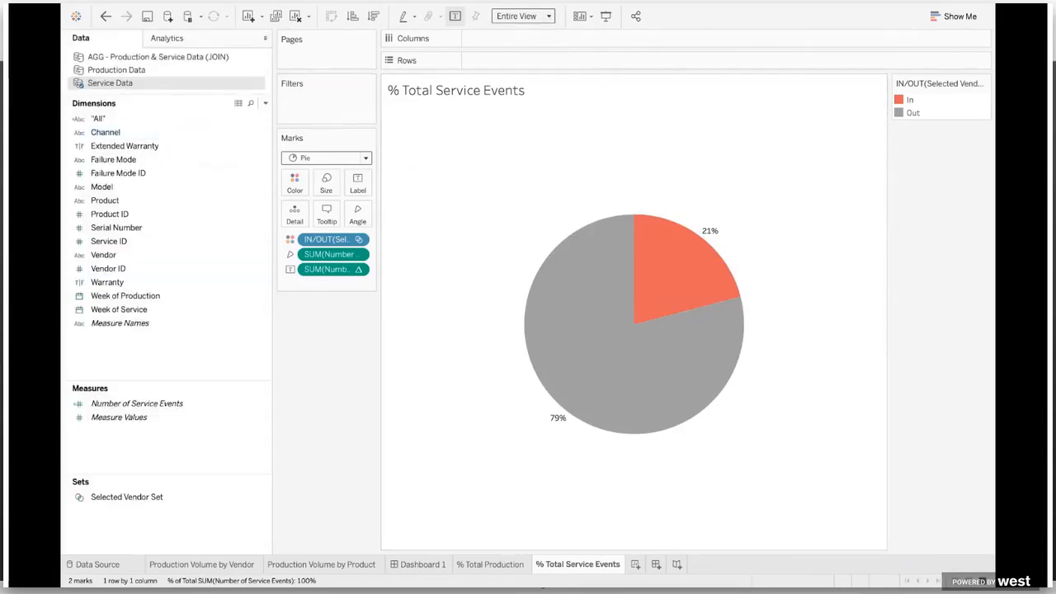
Add the % Total Service Events sheet to Dashboard 1, directly to the left of the % Total Production pie.
click(419, 564)
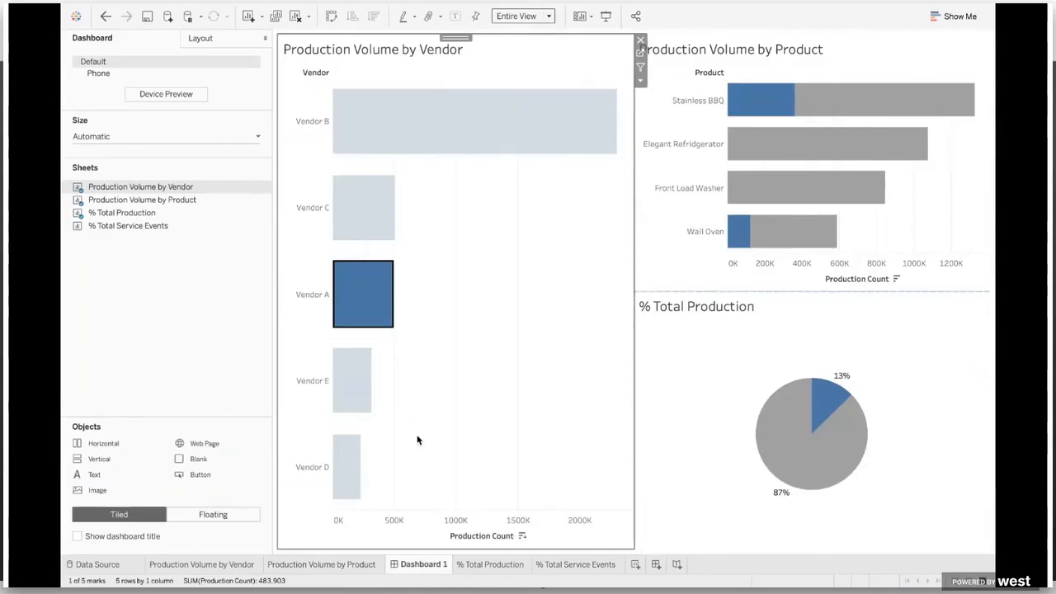
mouse_move(104, 226)
drag(103, 226, 707, 402)
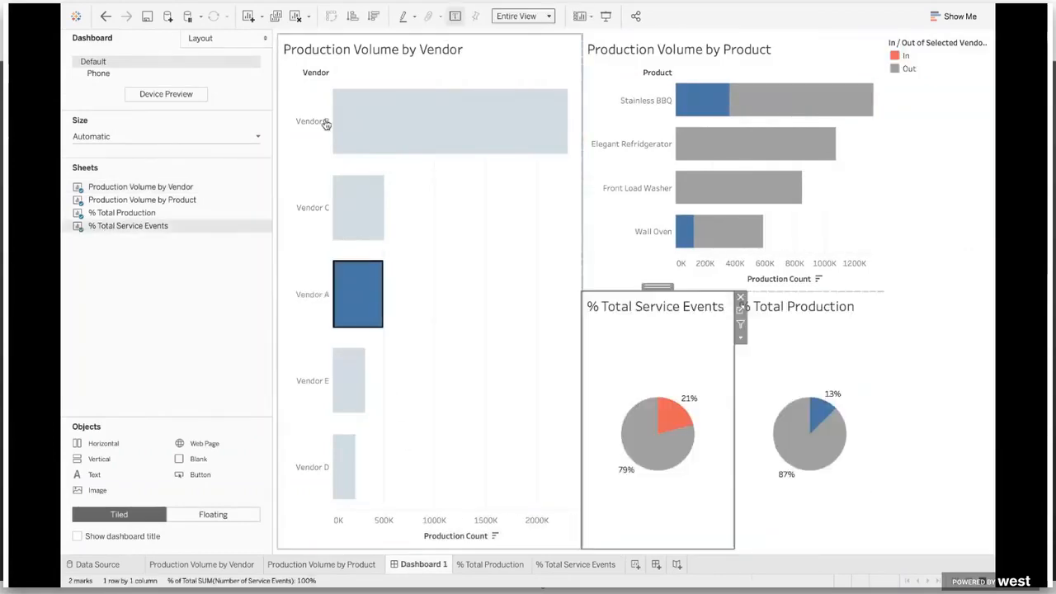
Collapse the dashboard side pane and delete the layout container holding the In / Out of Selected Vendor Set legend.
click(265, 38)
click(952, 108)
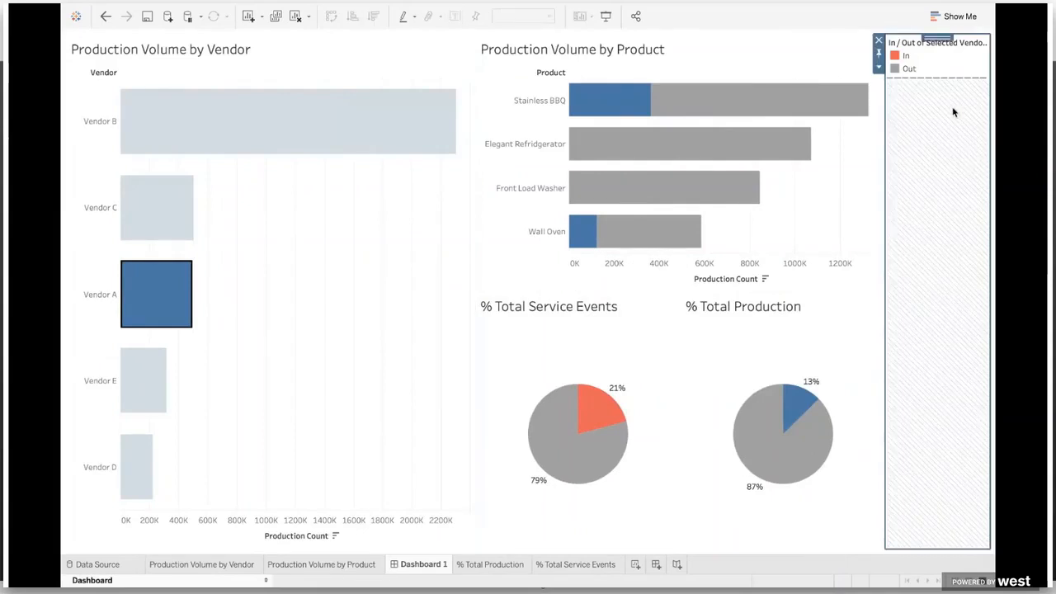
click(879, 43)
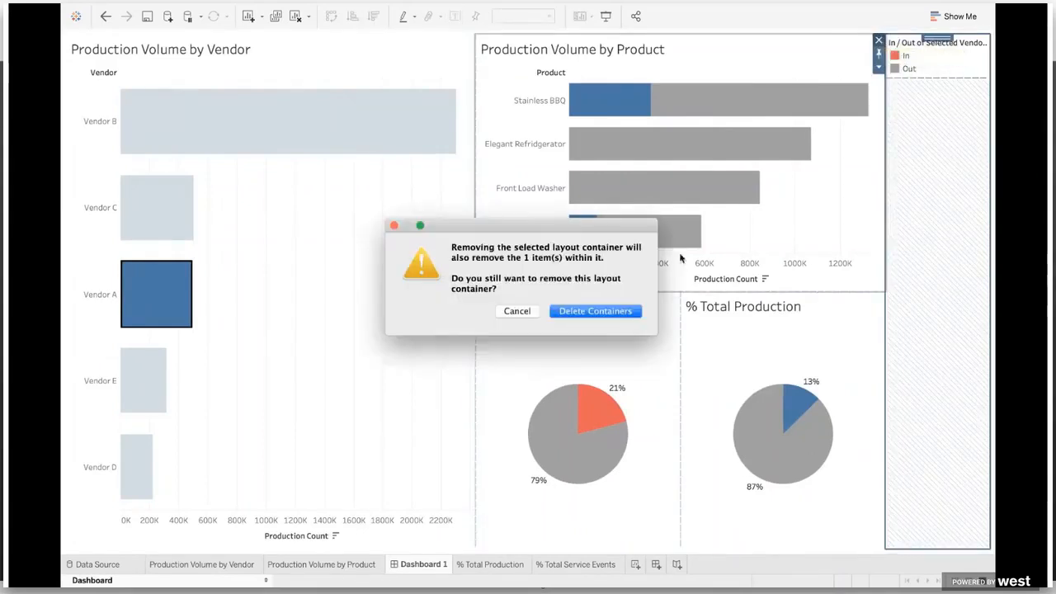
click(614, 314)
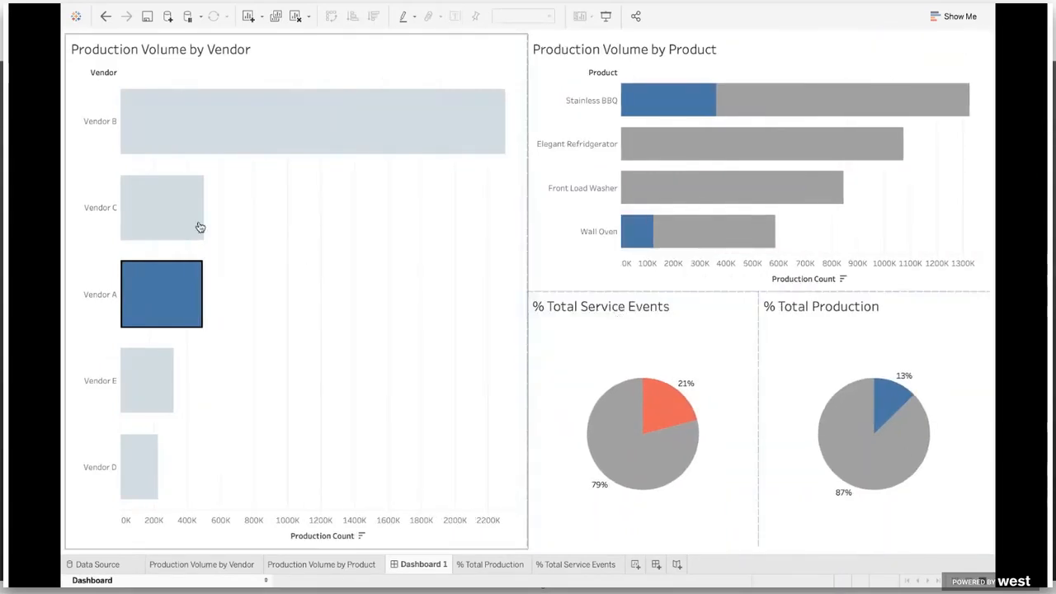
Test the service events pie's response by selecting vendors individually and Vendors B, C and A together.
click(170, 198)
click(236, 132)
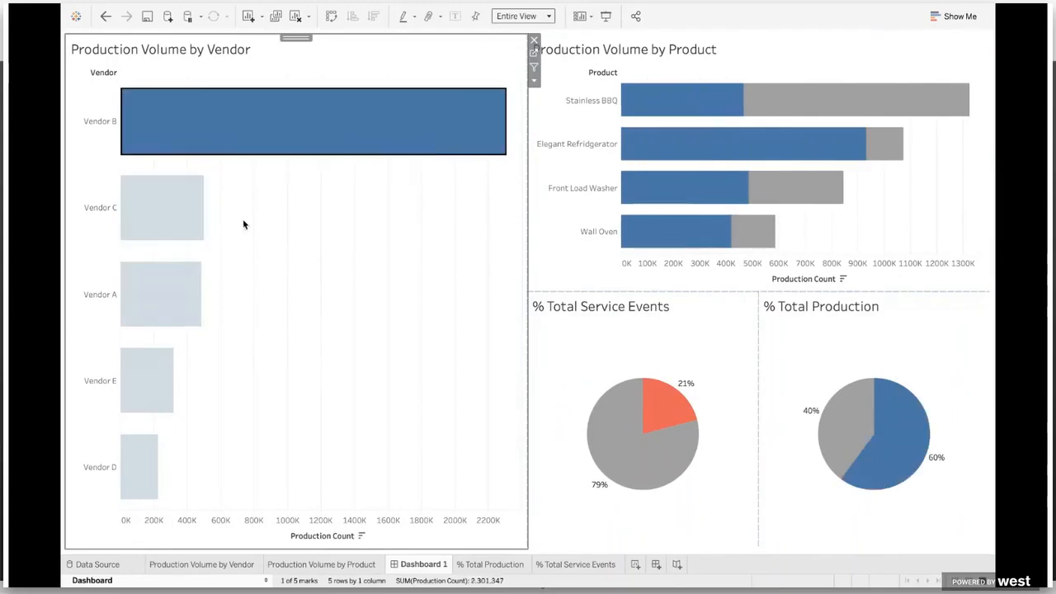
drag(243, 266, 177, 139)
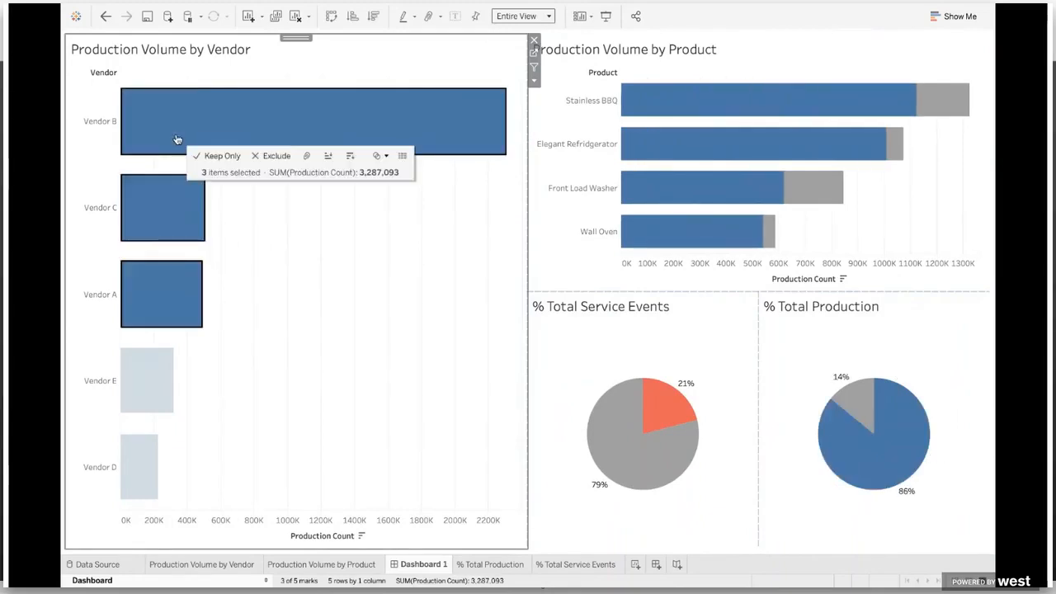
click(156, 394)
click(150, 301)
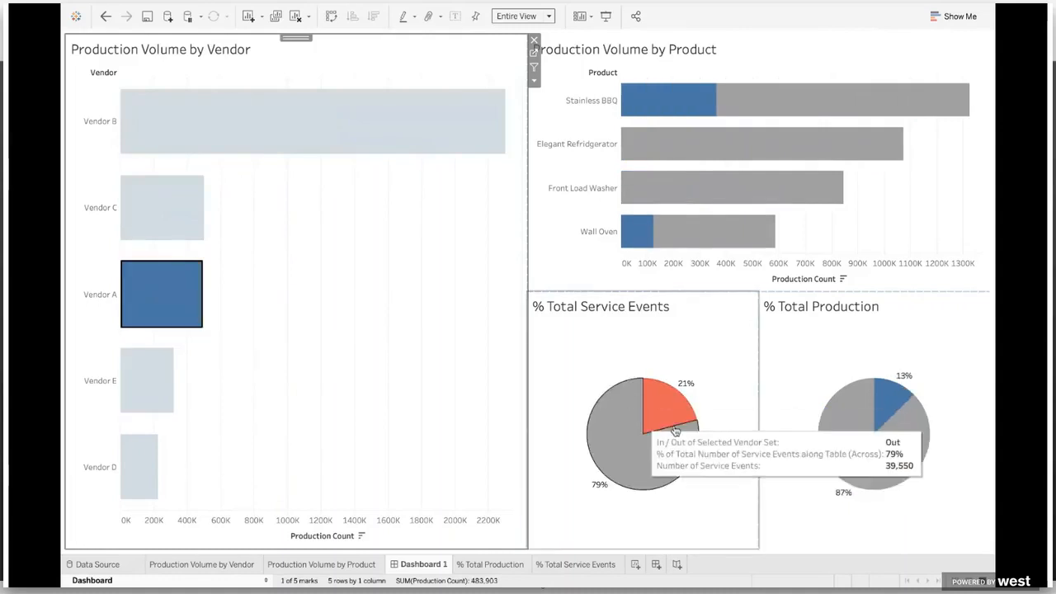
click(175, 190)
click(198, 144)
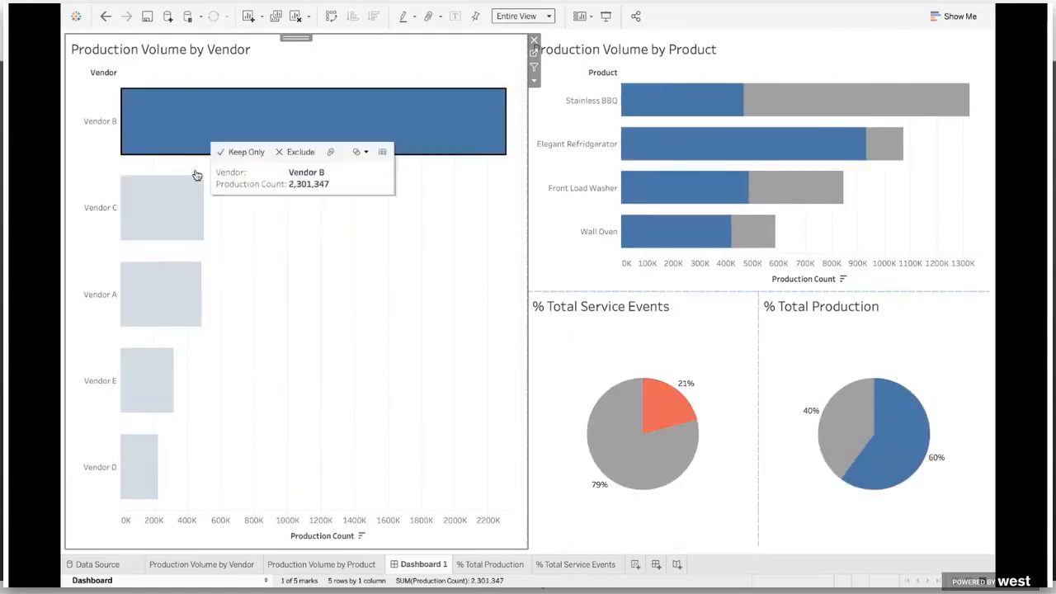
click(196, 236)
drag(255, 297, 184, 129)
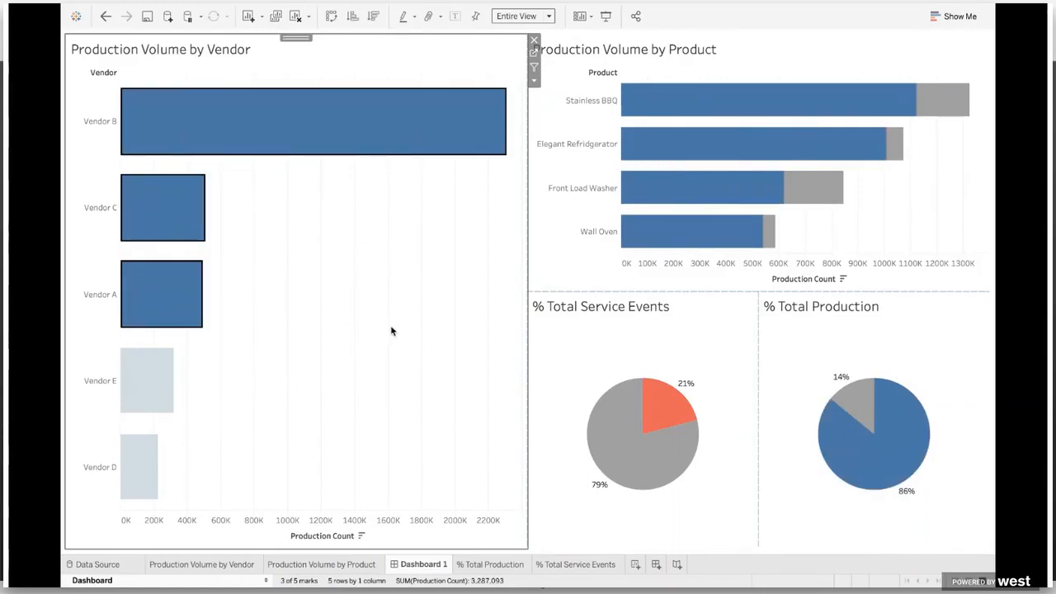
Add a dashboard action that changes set values and name it "Vendor Set – Service Data".
click(279, 10)
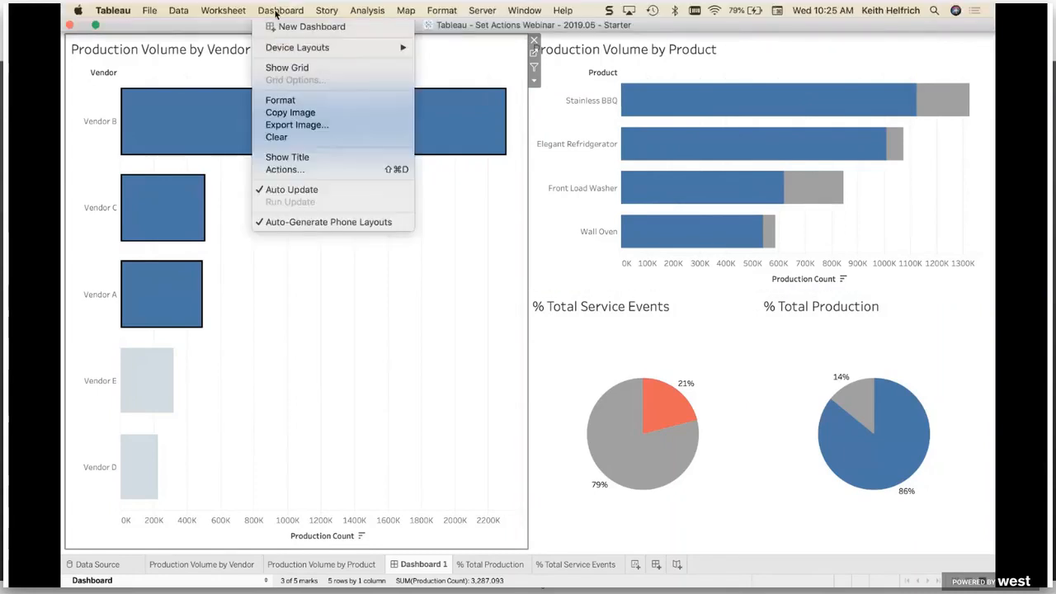
click(357, 169)
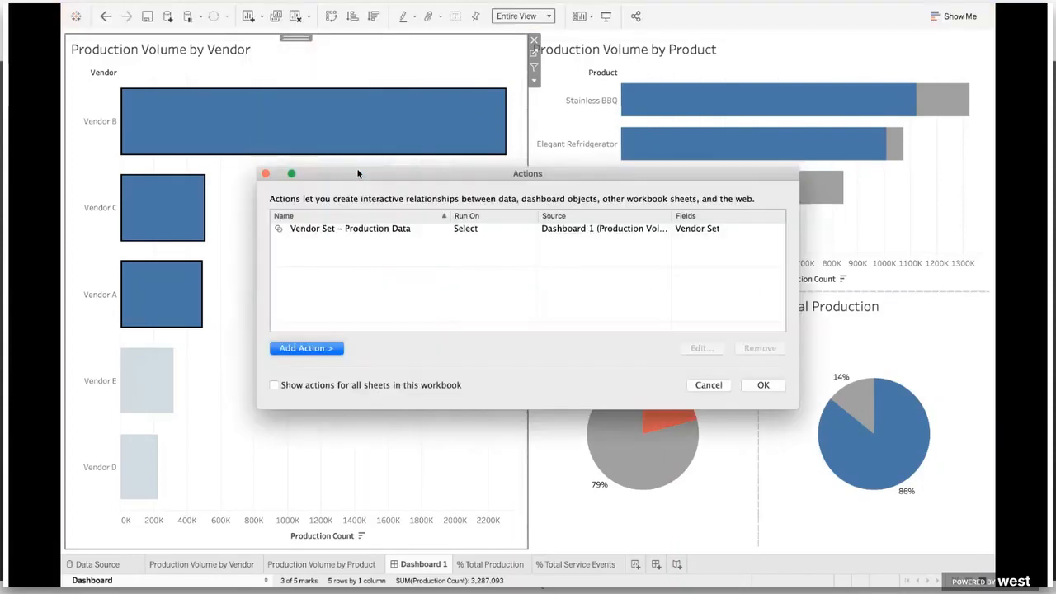
click(323, 349)
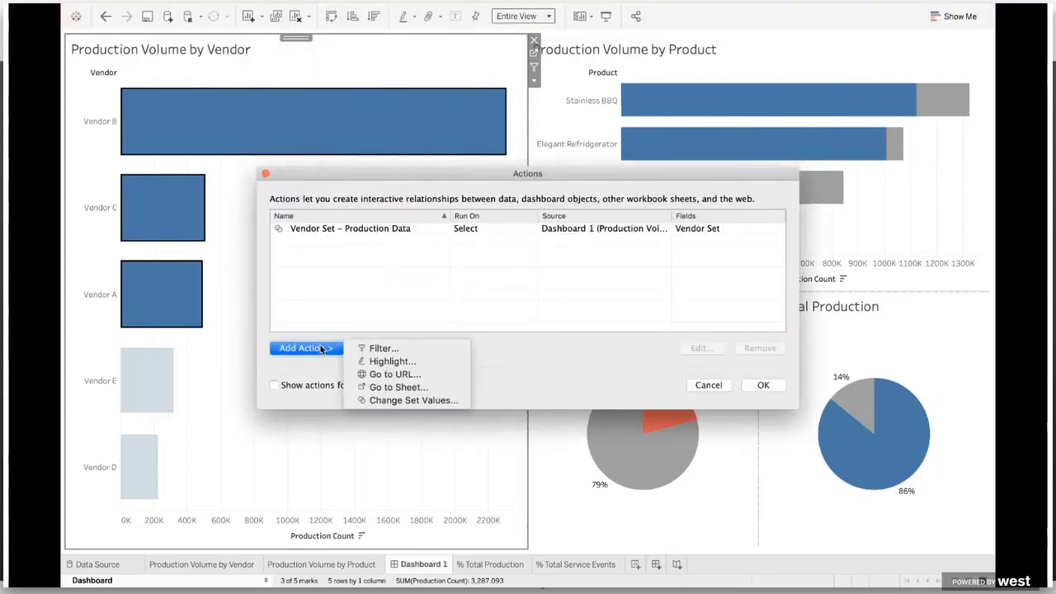
click(452, 401)
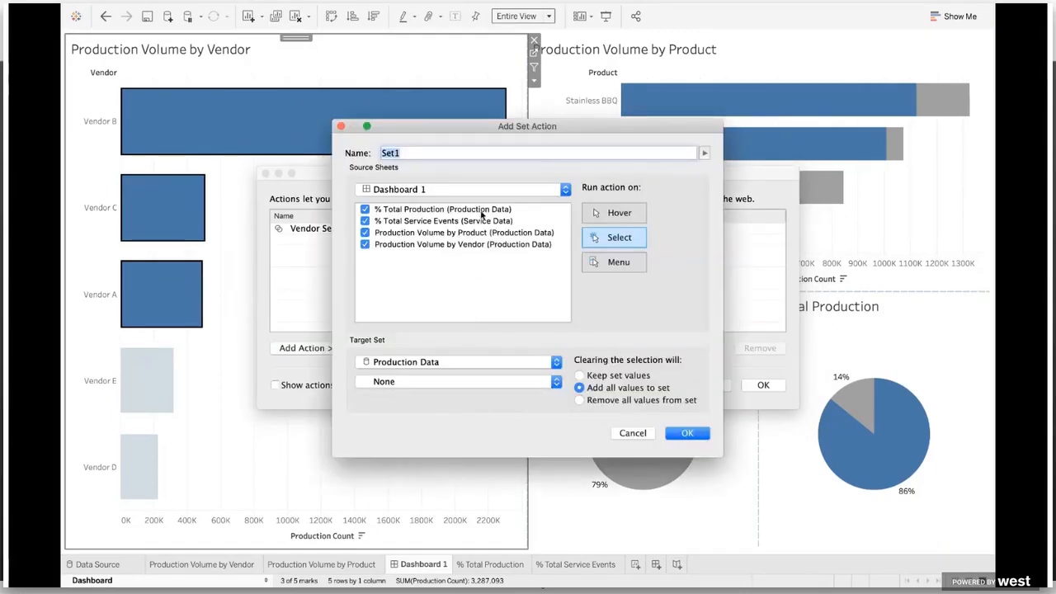
text(Vend)
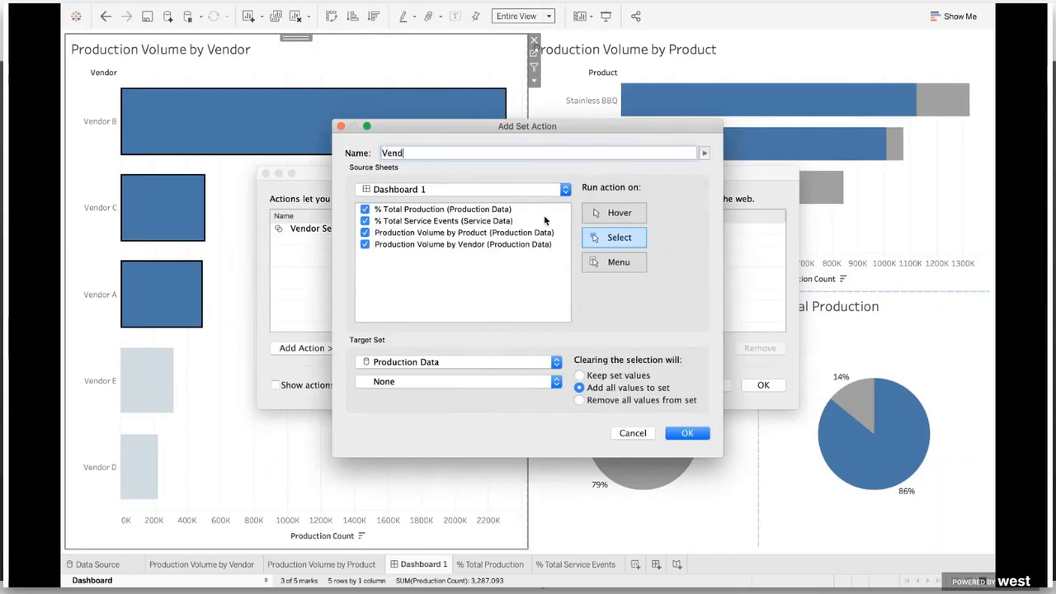
text(or Set – Servie)
text(Data)
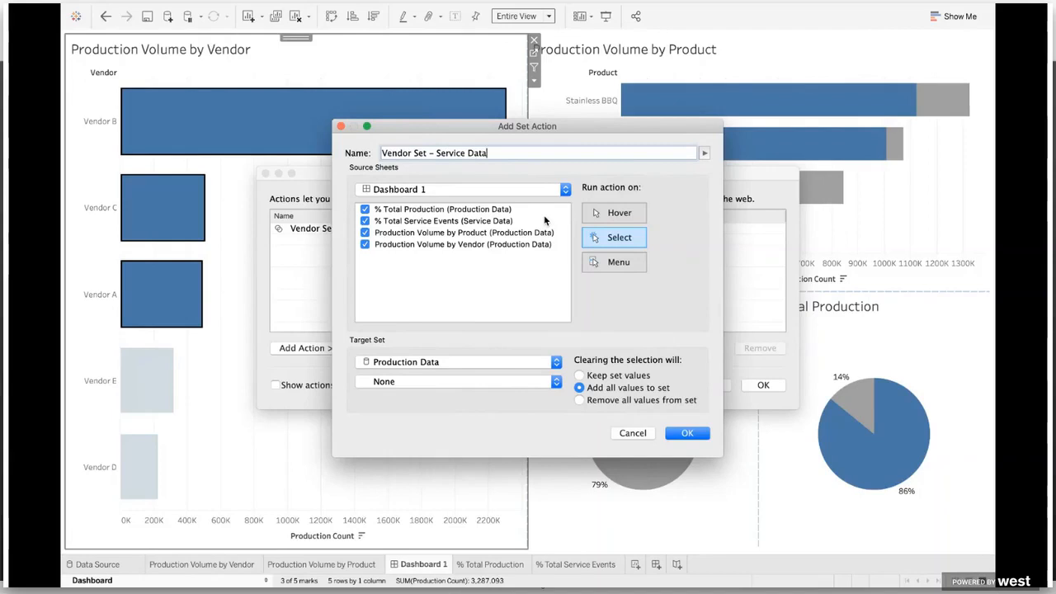
Limit the new set action's source sheets to Production Volume by Vendor only.
click(540, 234)
key(super+a)
key(space)
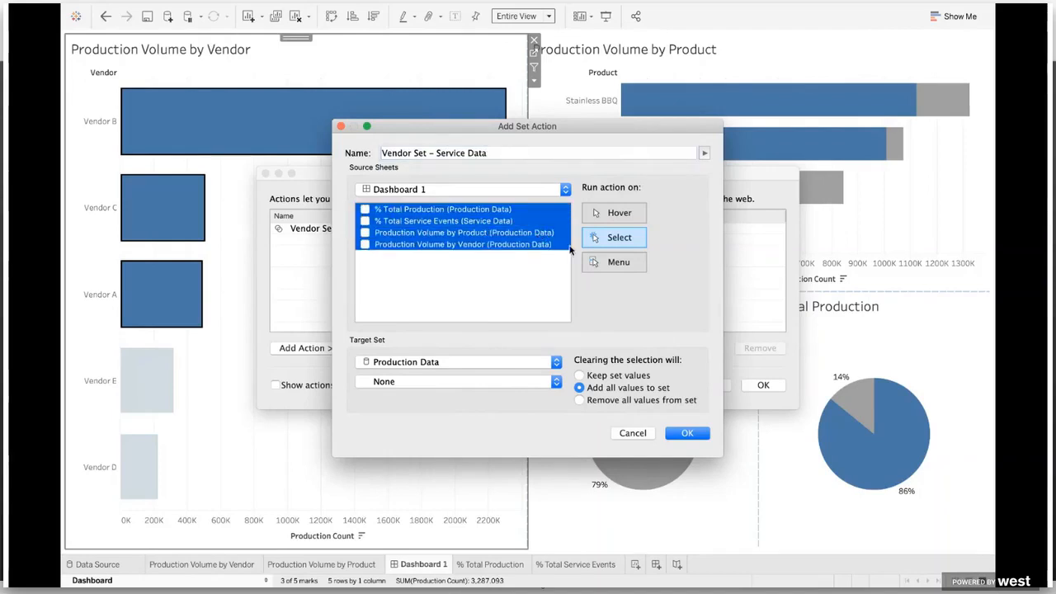
click(442, 257)
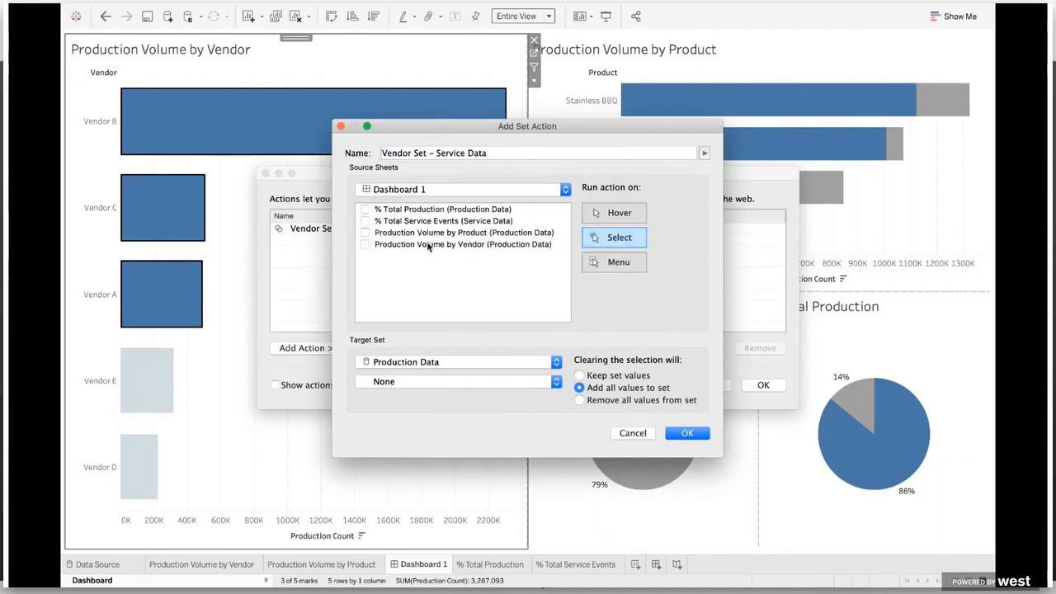
click(362, 246)
click(364, 246)
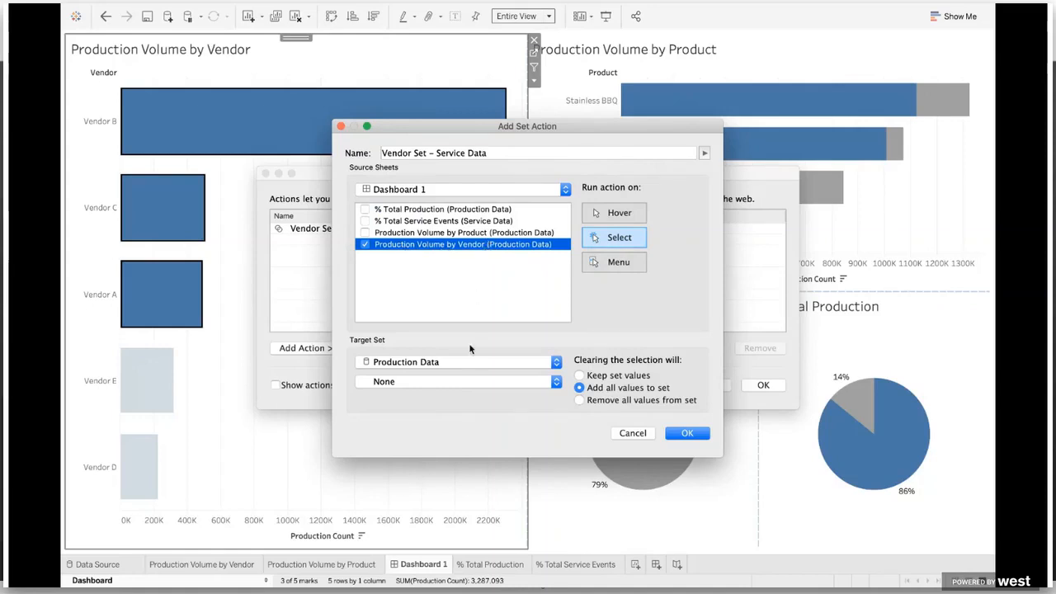
Target the Selected Vendor Set in Service Data with the new set action and accept the dashboard actions.
click(447, 365)
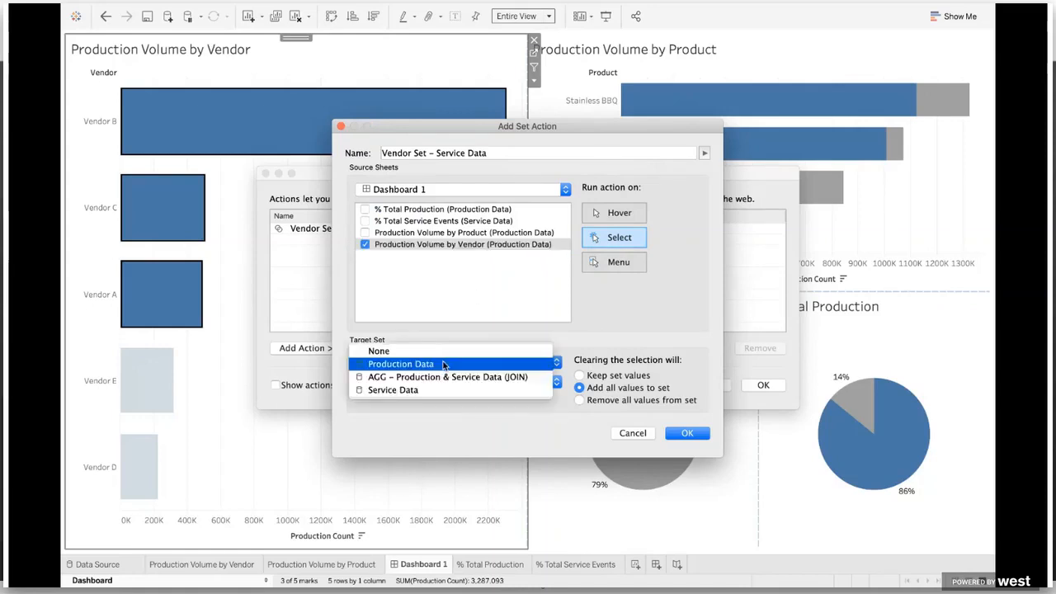
click(428, 390)
click(428, 384)
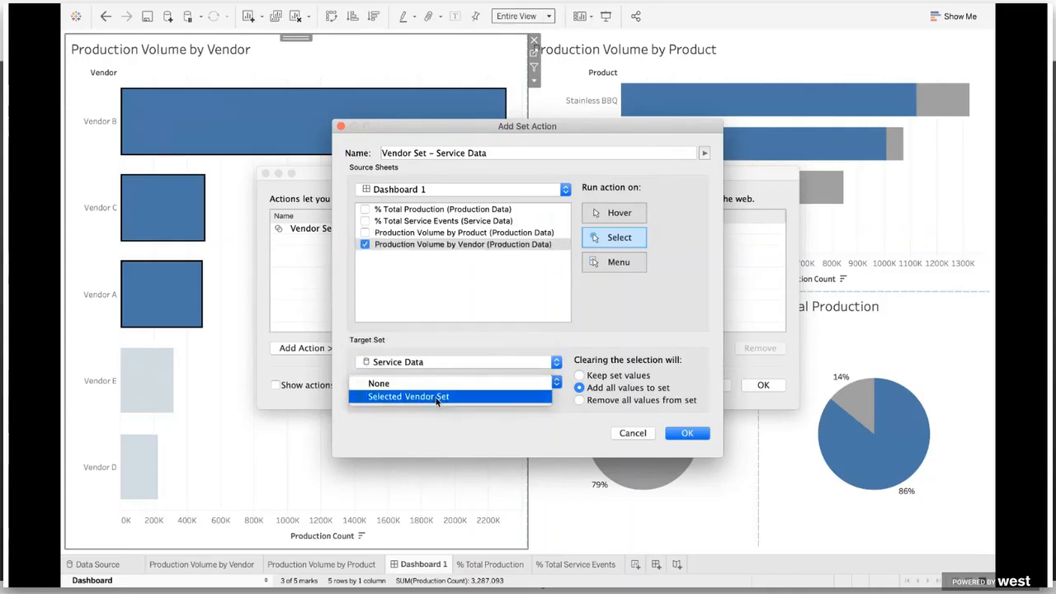
click(437, 397)
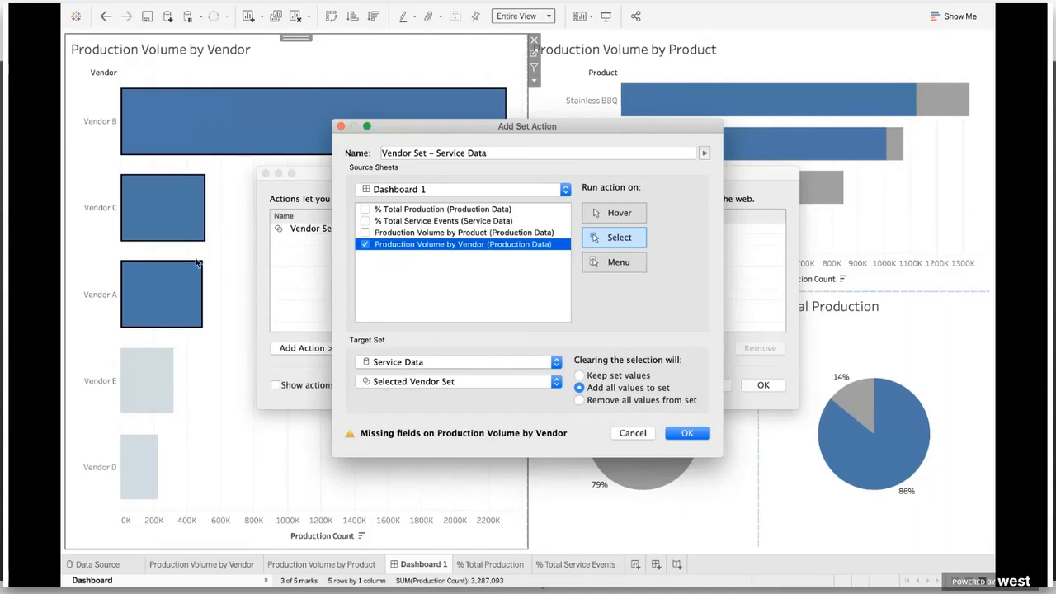
click(684, 435)
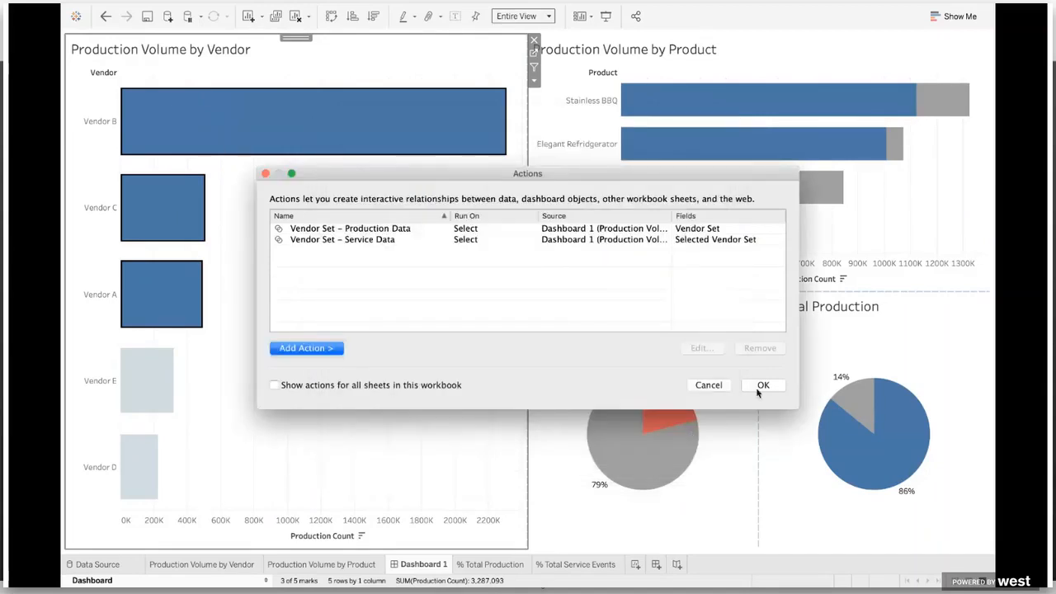
click(761, 385)
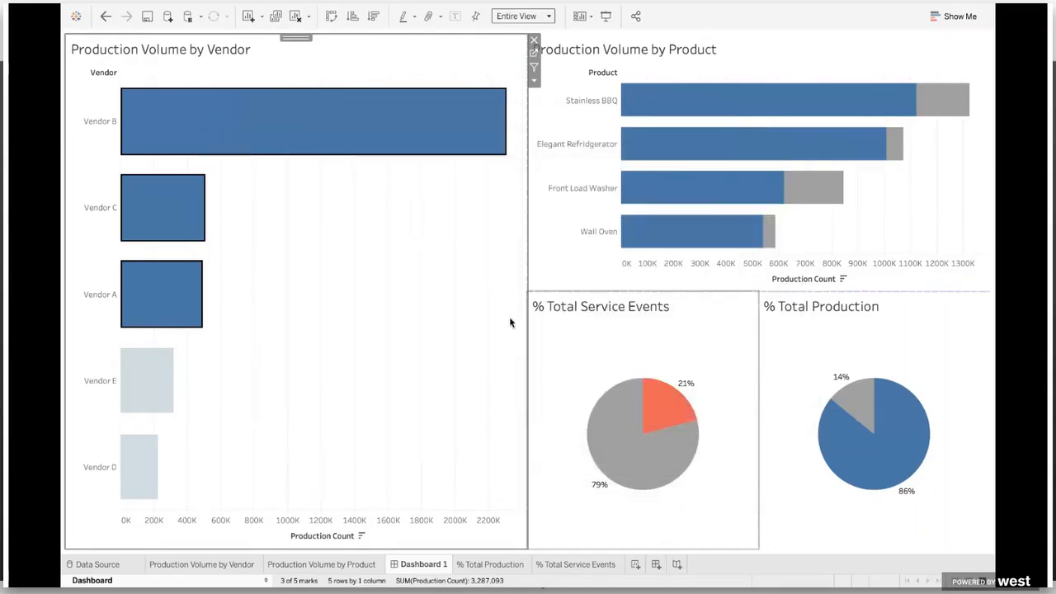
Test the new action by selecting single vendors and then Vendors C, A and E together in Production Volume by Vendor.
click(302, 146)
click(191, 196)
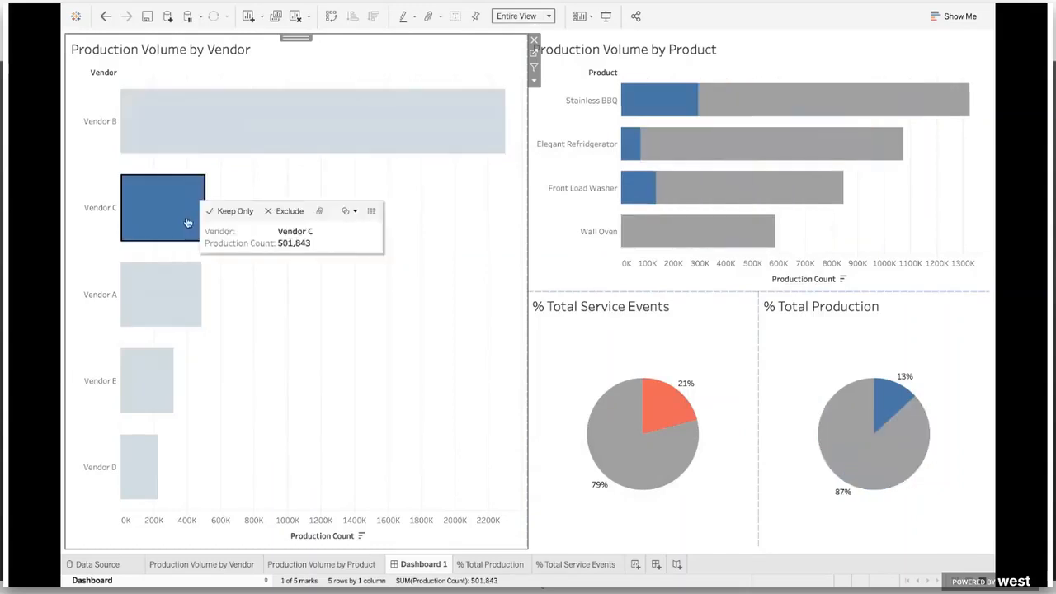
click(177, 314)
click(261, 381)
drag(257, 379, 157, 232)
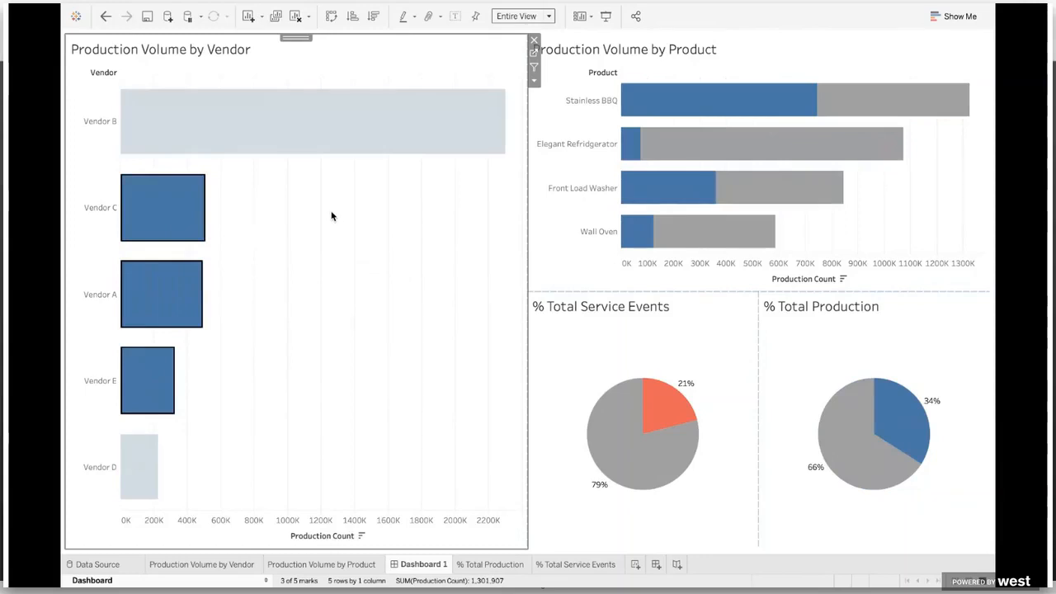
On the Production Volume by Vendor sheet, show the data pane and add Vendor from Service Data as a detail field on the marks.
click(220, 565)
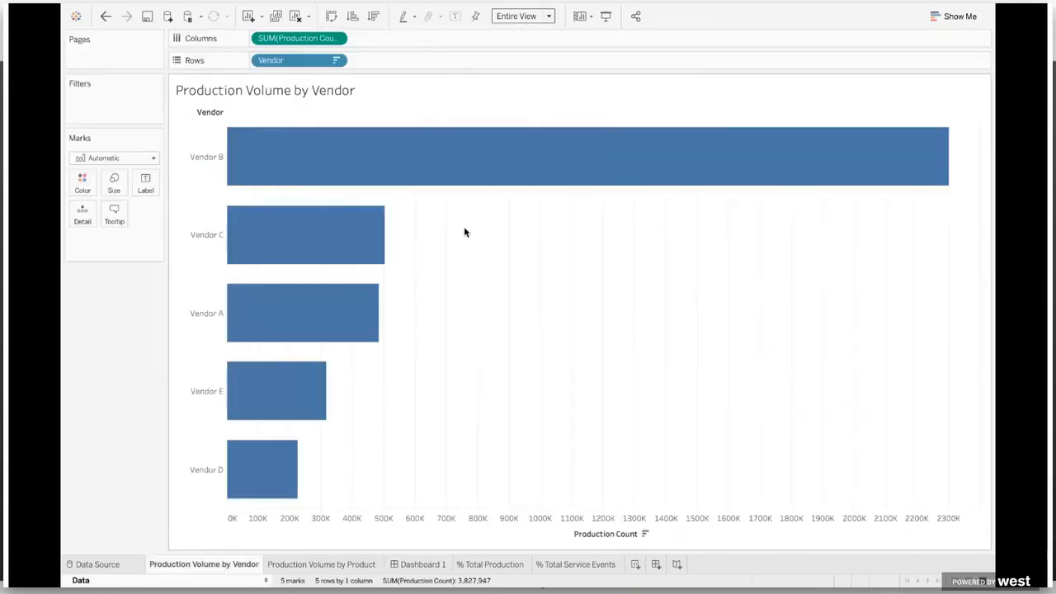
click(80, 580)
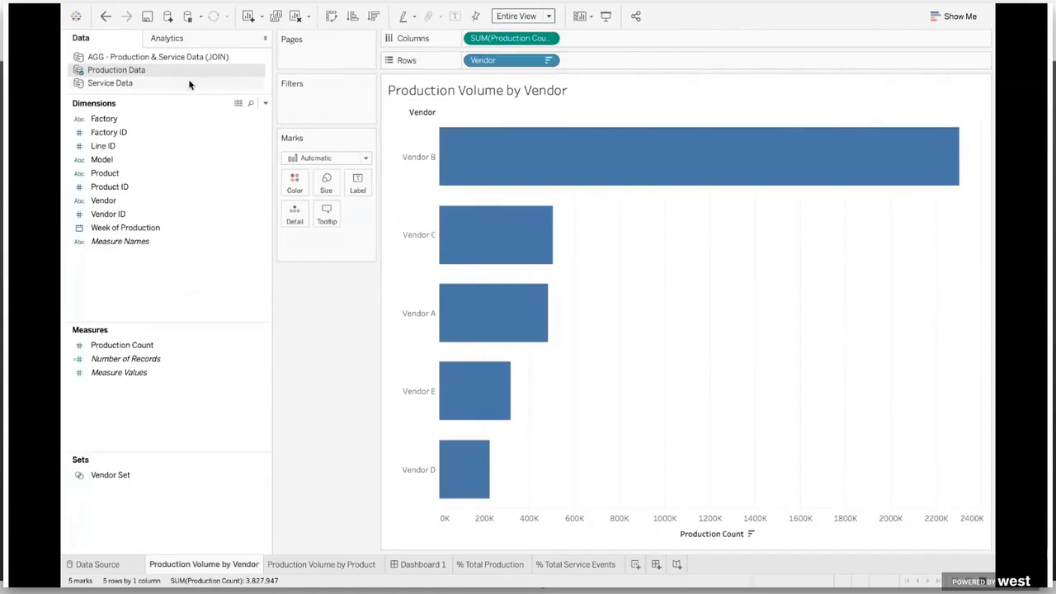
mouse_move(476, 219)
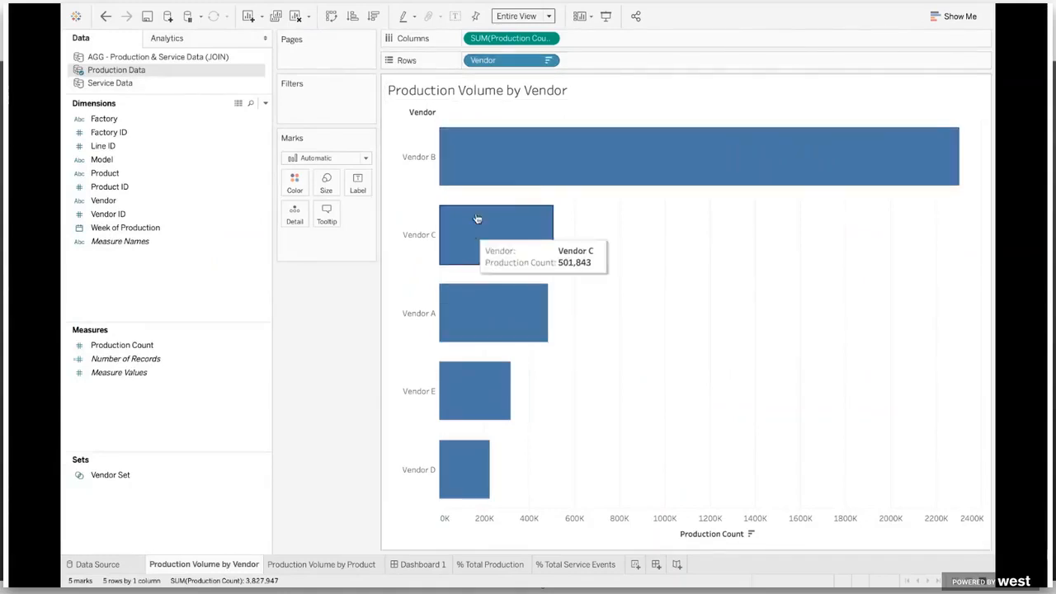
mouse_move(533, 150)
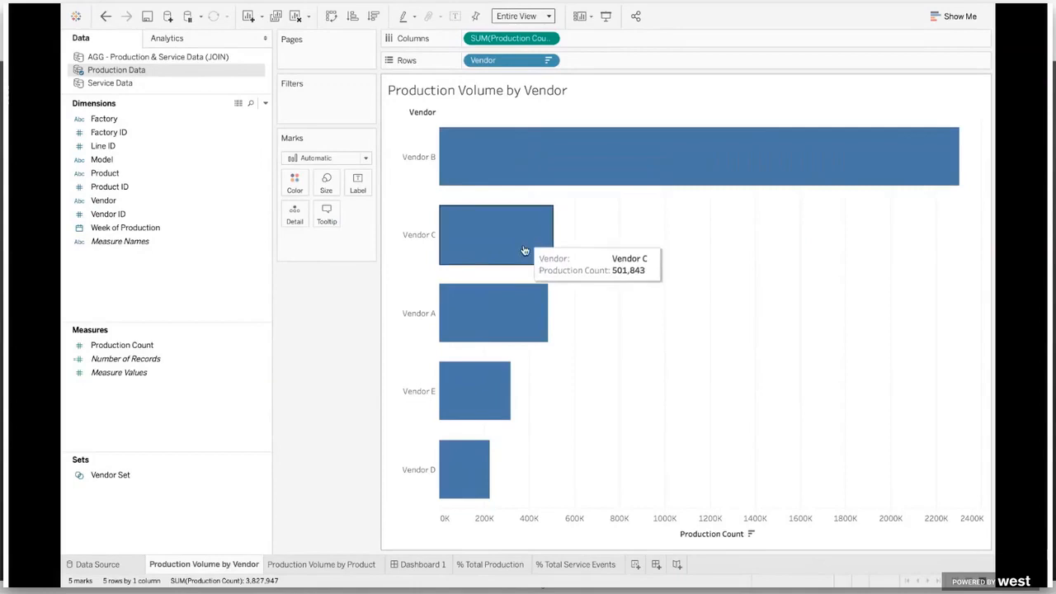
mouse_move(520, 244)
mouse_move(527, 327)
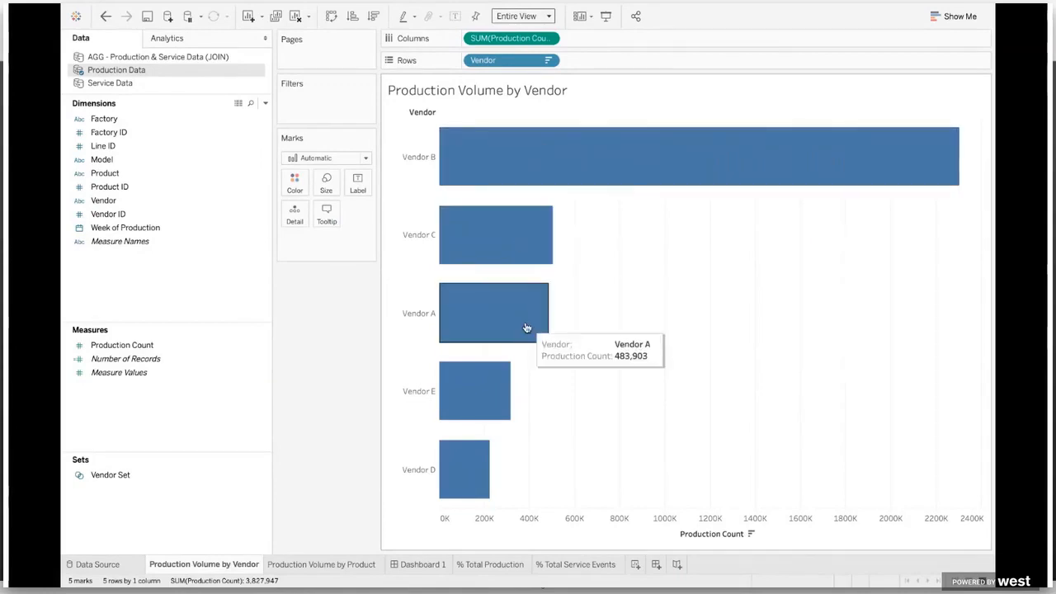
mouse_move(537, 179)
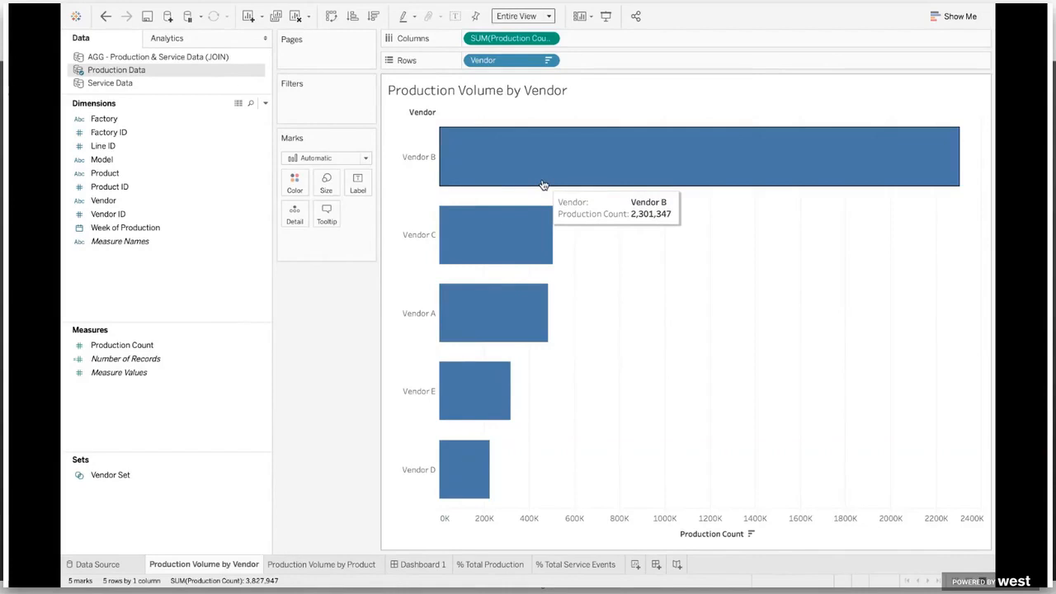
click(118, 82)
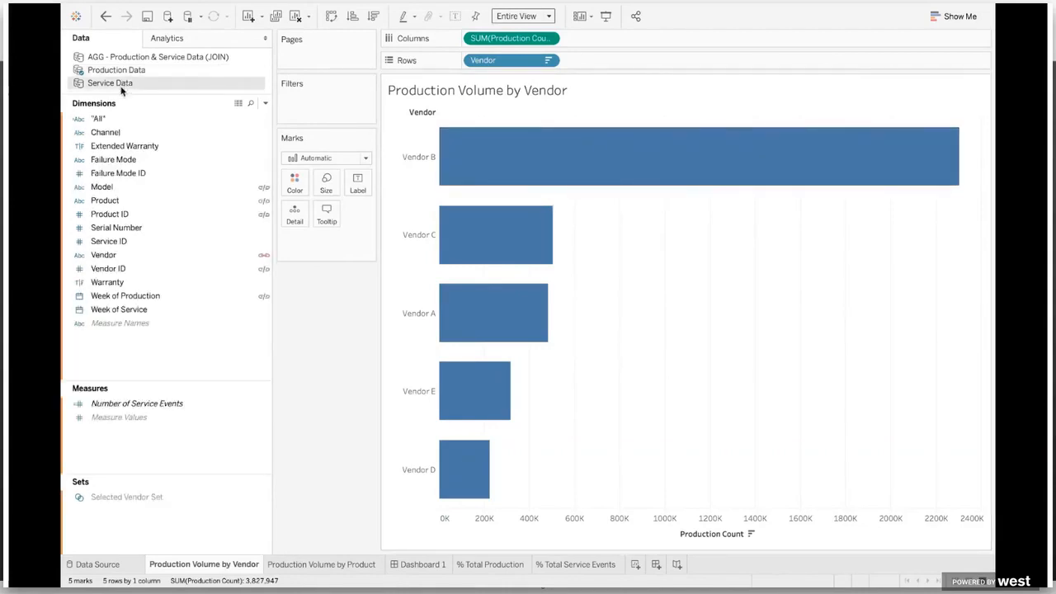
drag(103, 255, 321, 245)
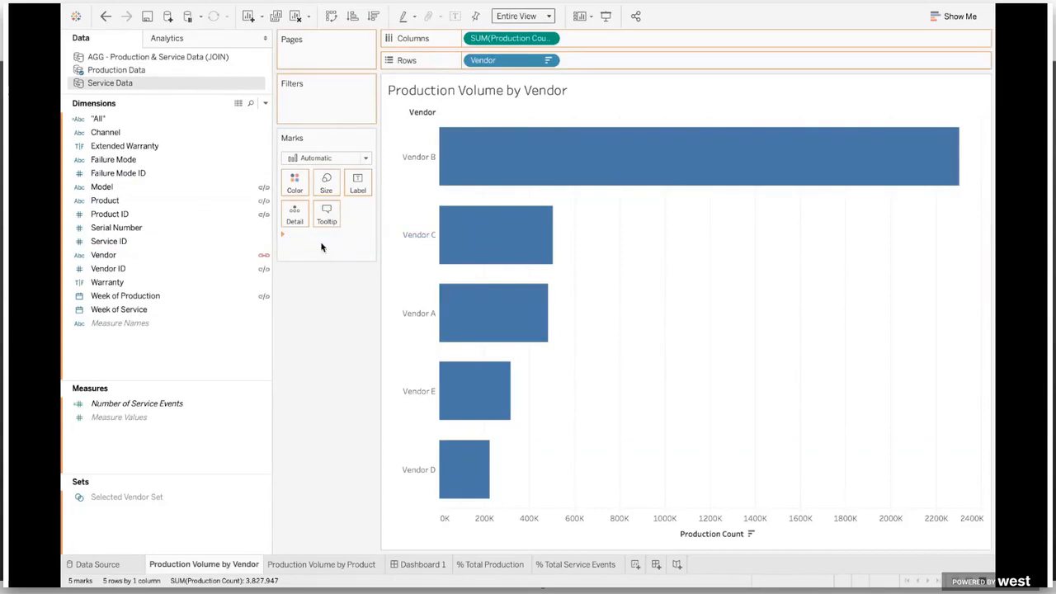
mouse_move(547, 171)
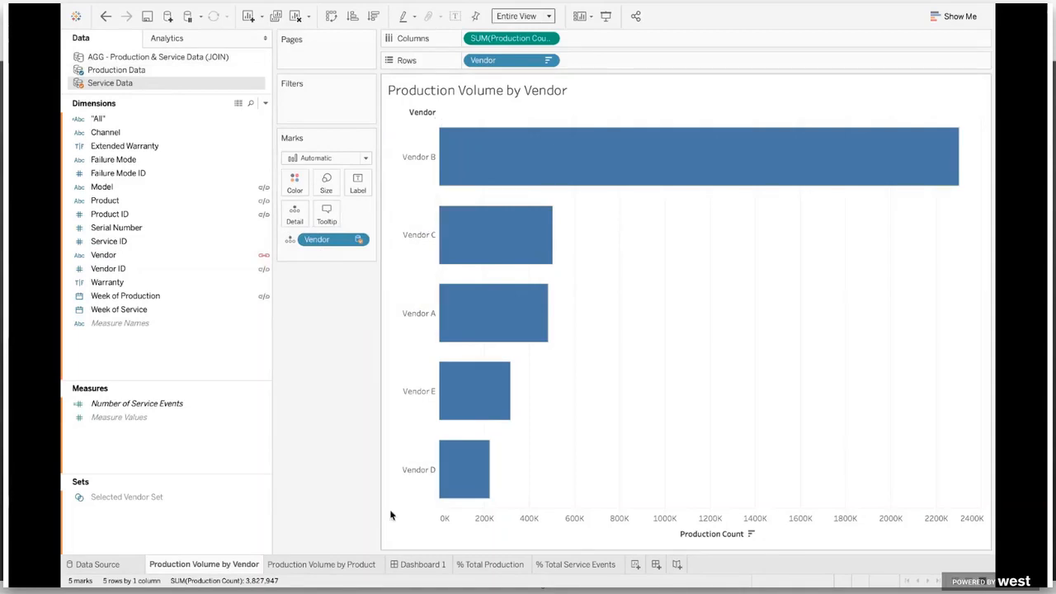
Return to Dashboard 1 and check both pies by selecting Vendors C, A and E individually and together.
click(422, 564)
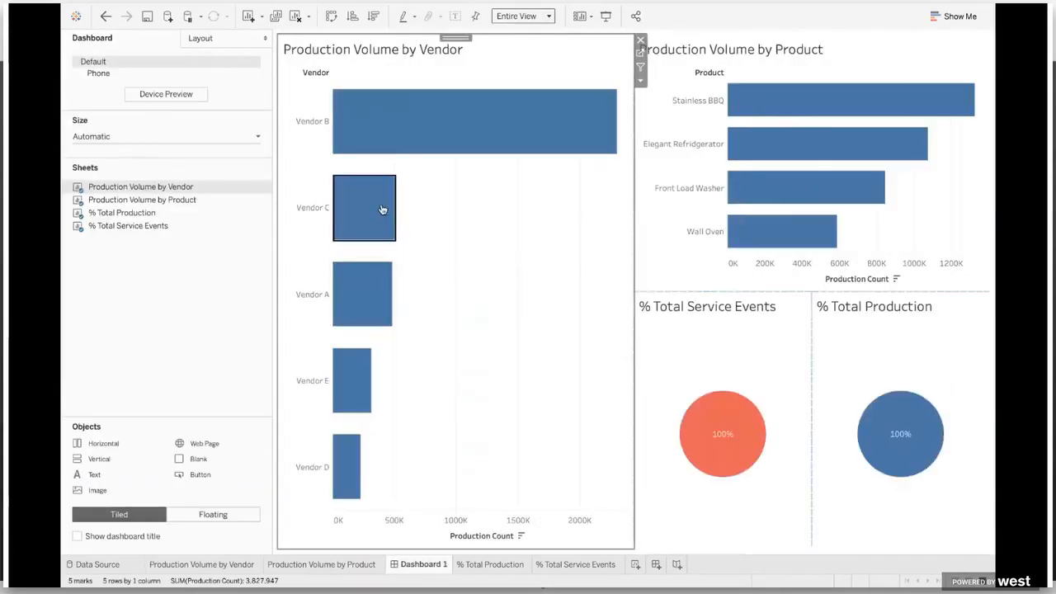
click(380, 209)
click(367, 307)
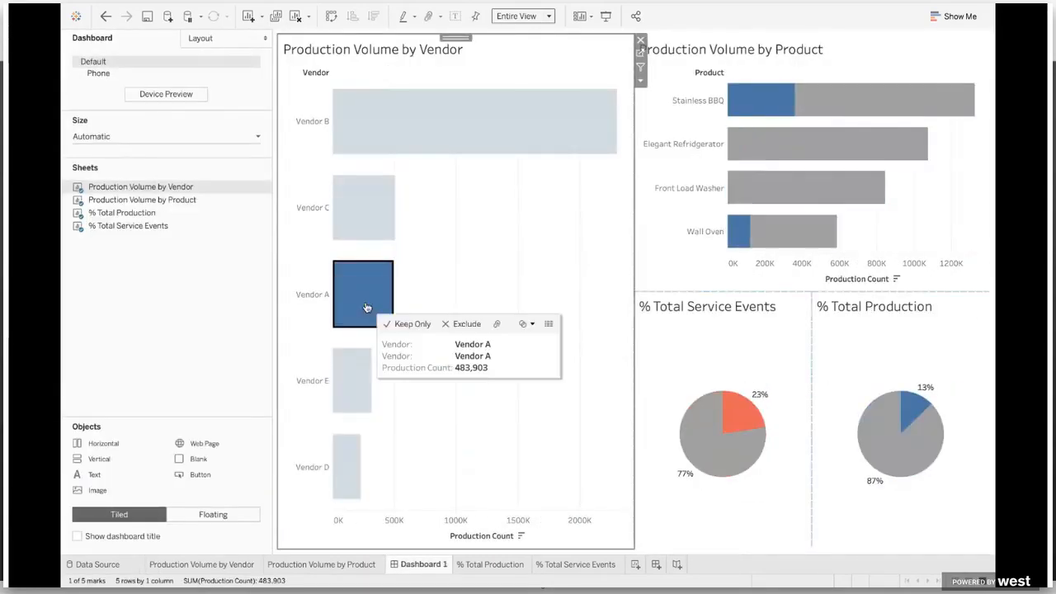
click(361, 373)
drag(427, 383, 355, 199)
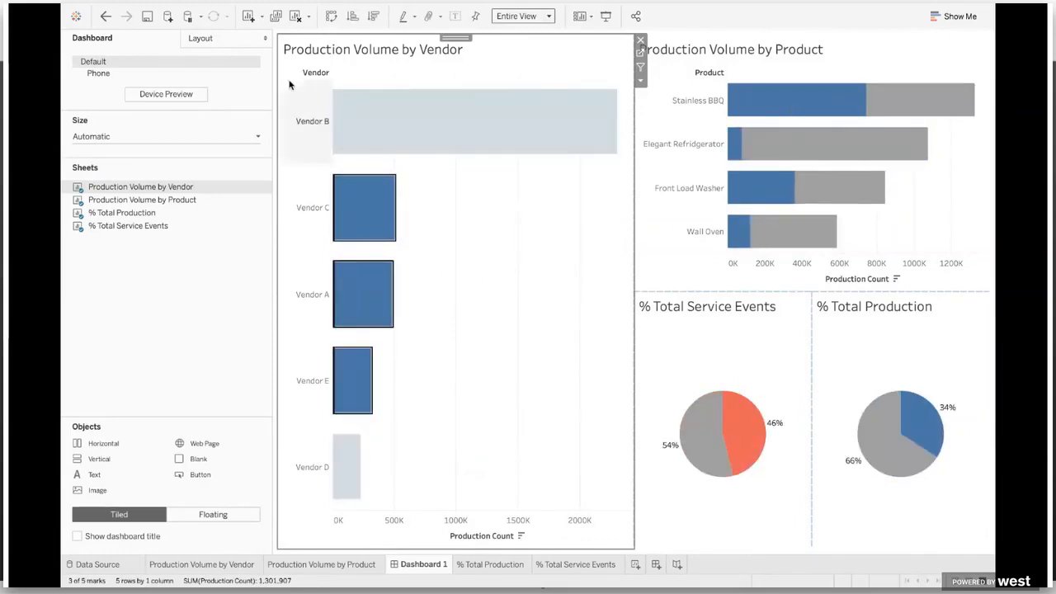
Collapse the dashboard side pane and retest the pies with Vendors B, C and A individually, plus C, A and E together.
click(265, 38)
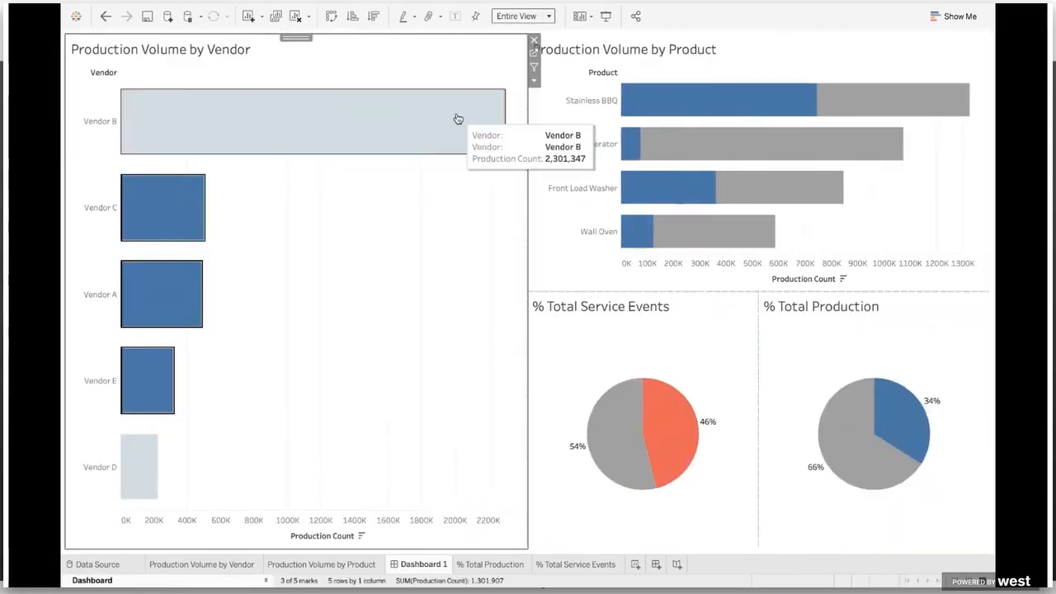
click(436, 141)
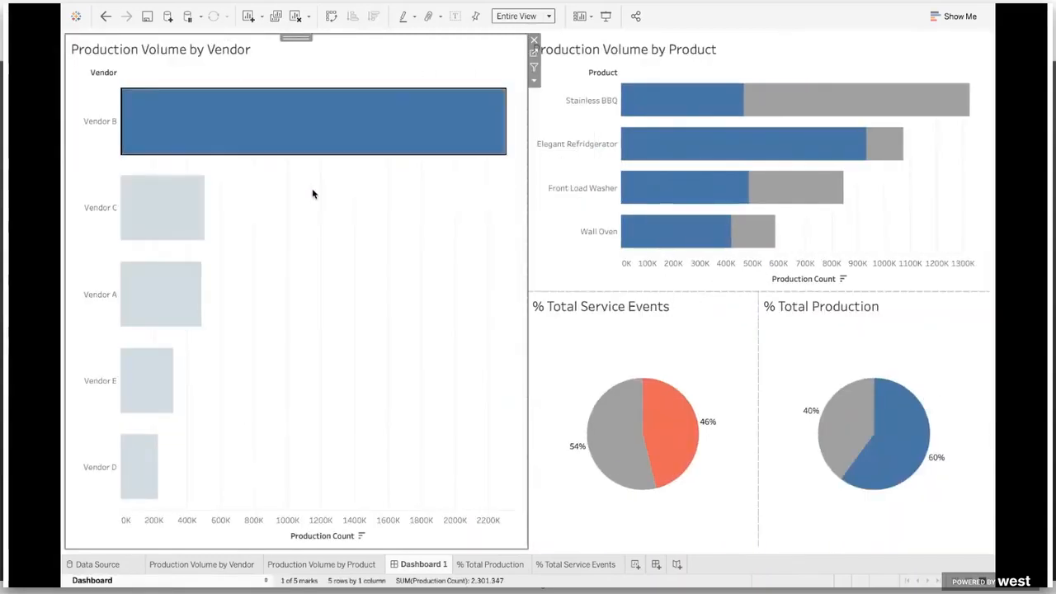
click(183, 231)
click(174, 287)
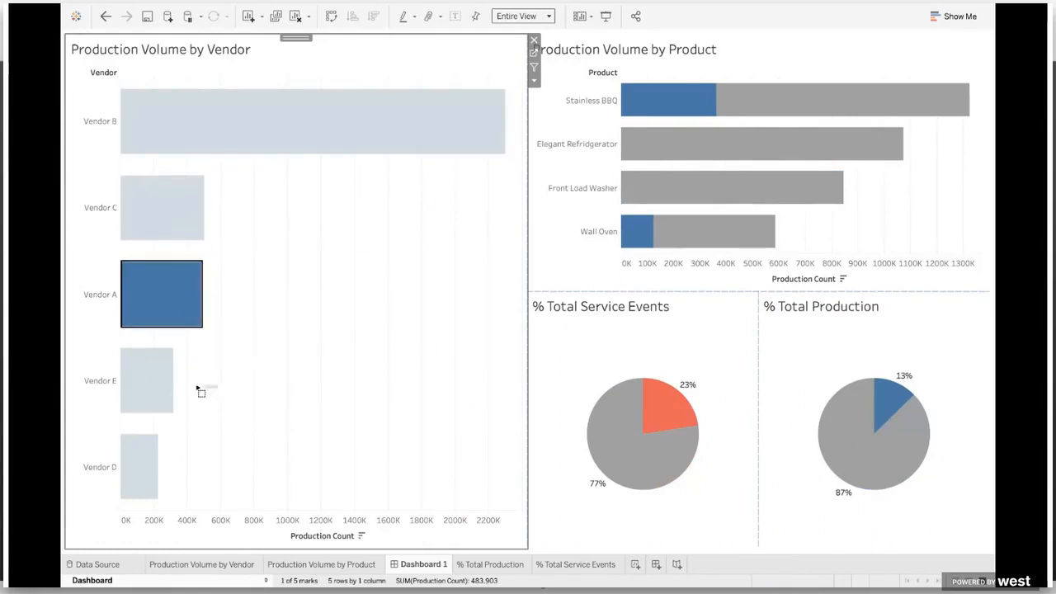
drag(217, 386, 164, 191)
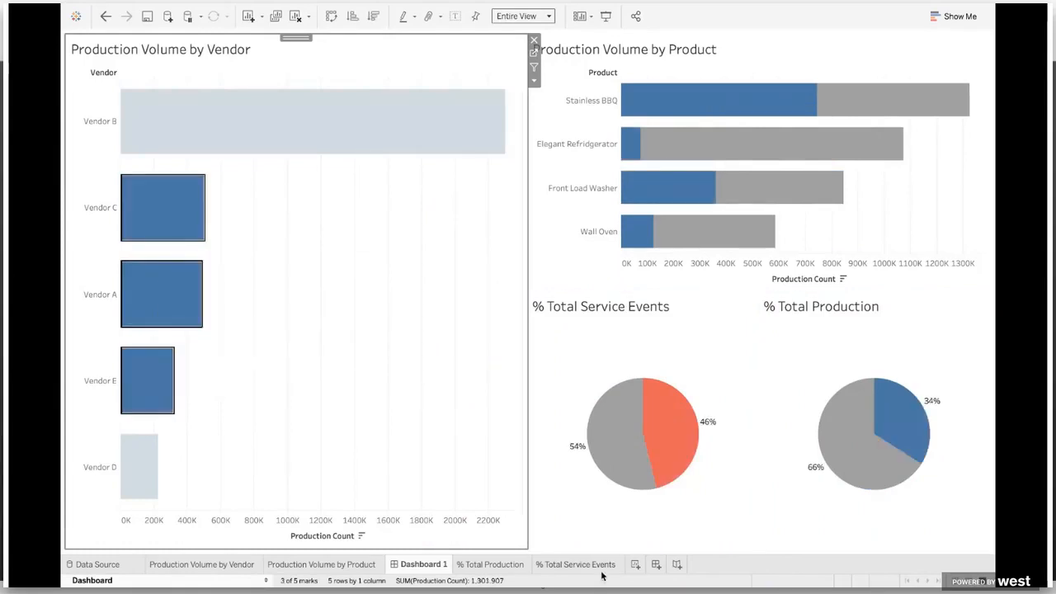
Create a new worksheet named "Service Rate Outliers".
click(635, 564)
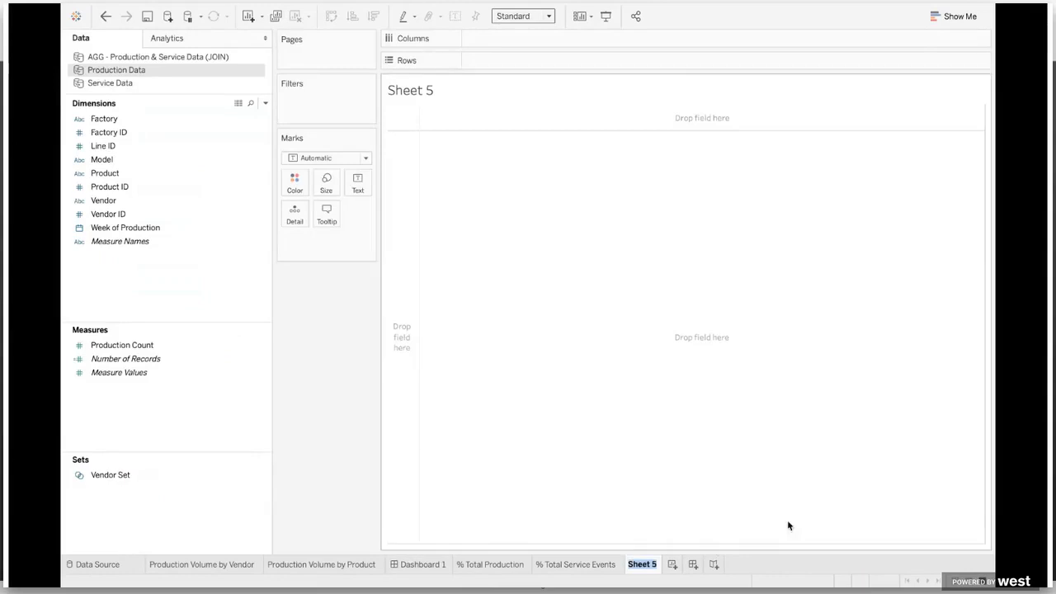
text(Service Rate Outli)
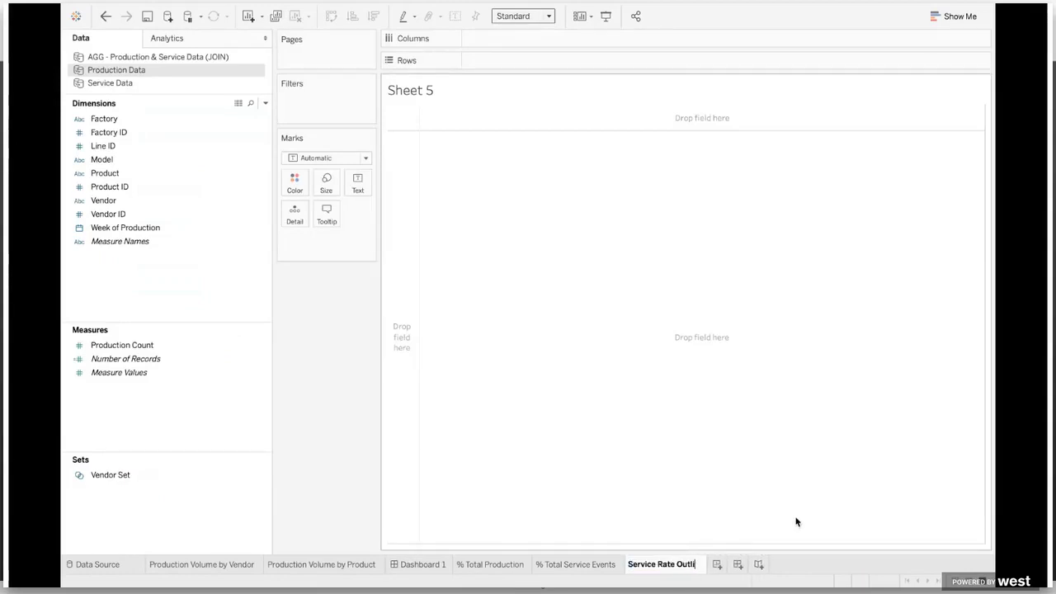
text(ers)
key(Return)
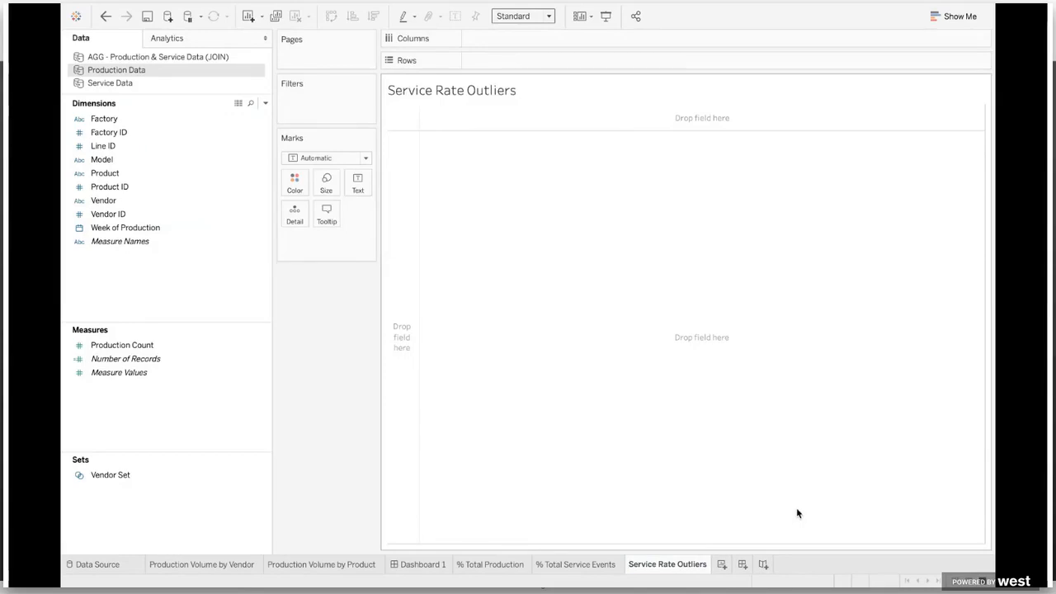
Place Product from Service Data on the columns and fit the sheet to Entire View.
click(129, 85)
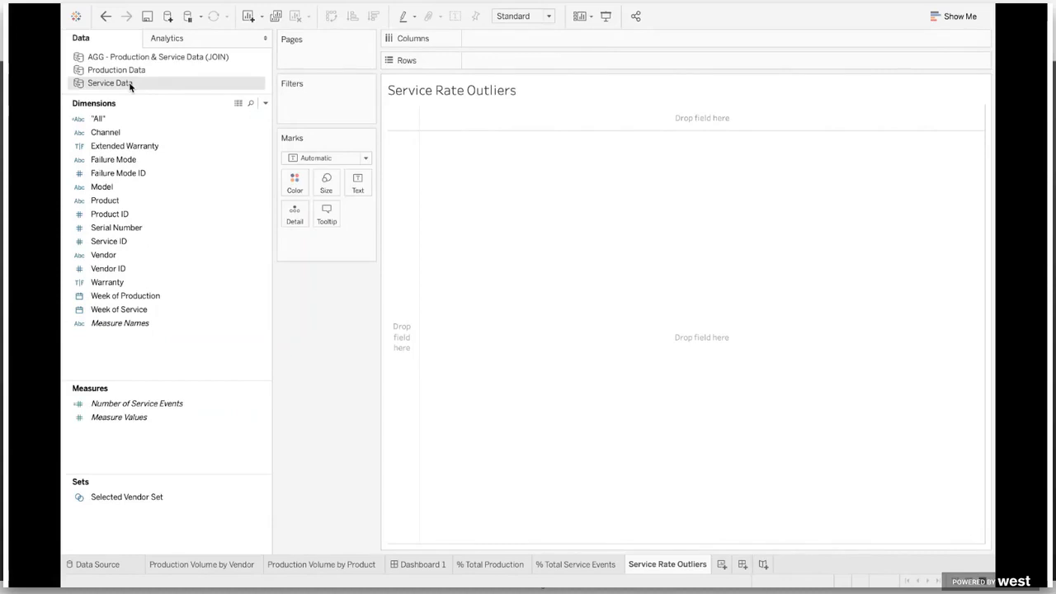
click(174, 215)
drag(106, 203, 554, 42)
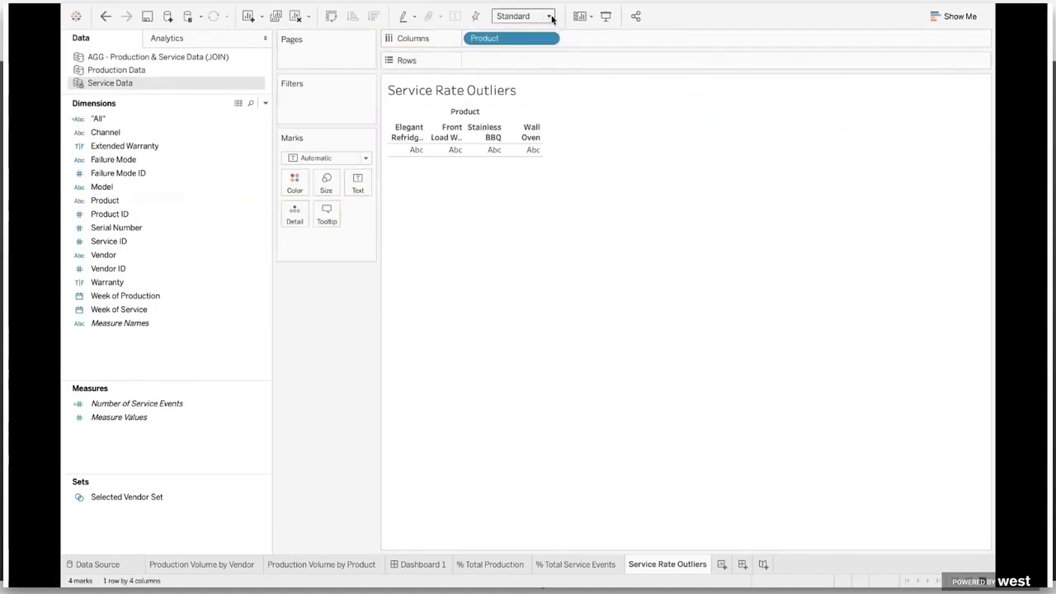
click(548, 17)
click(521, 69)
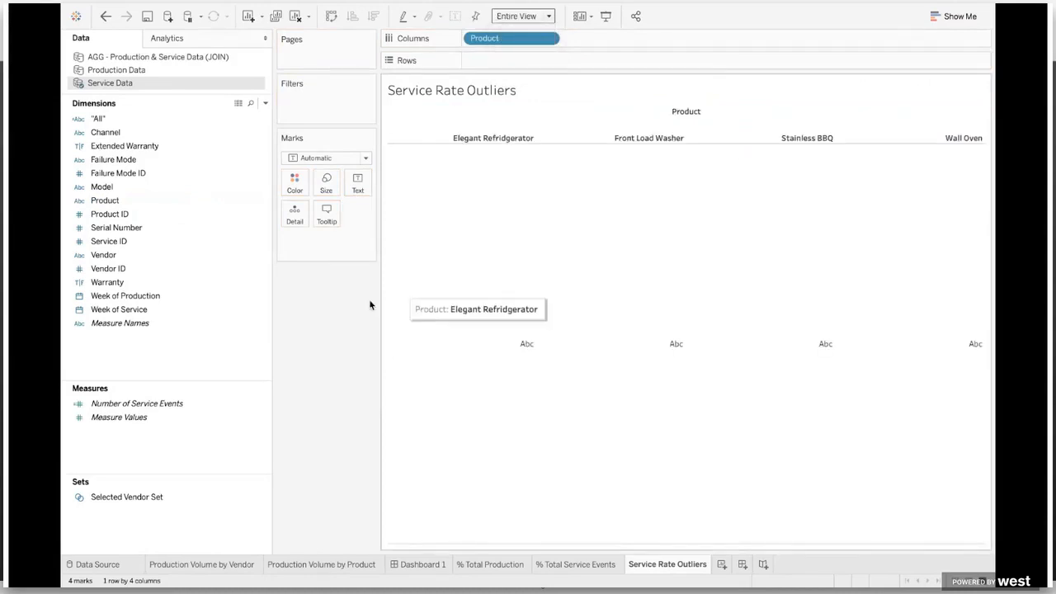
Start a calculated field named "Service Rate" in Service Data with the numerator SUM([Number of Service Events]).
click(265, 103)
click(248, 117)
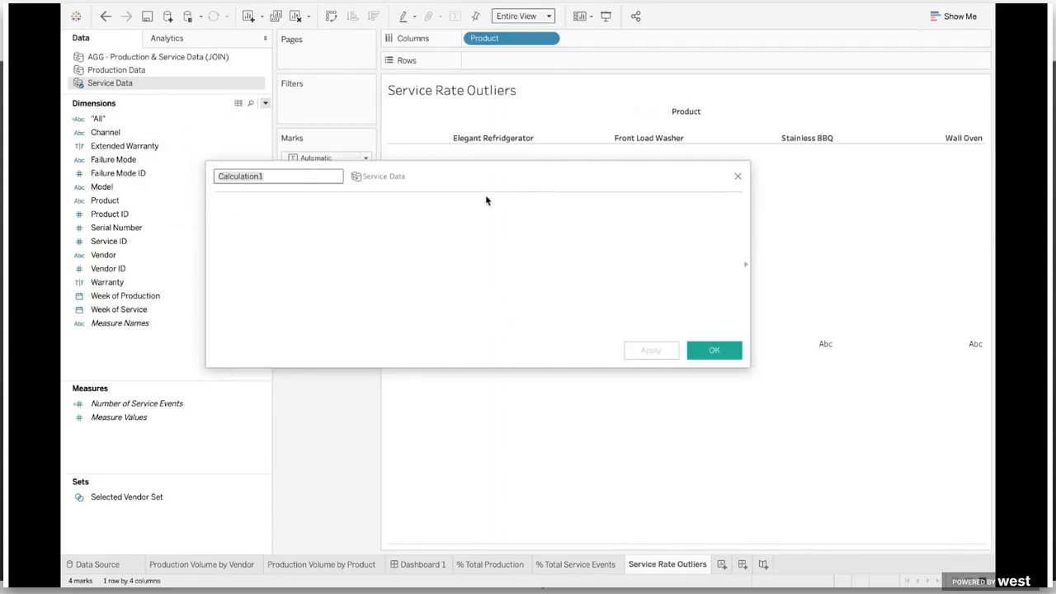
text(Service Rate)
key(Tab)
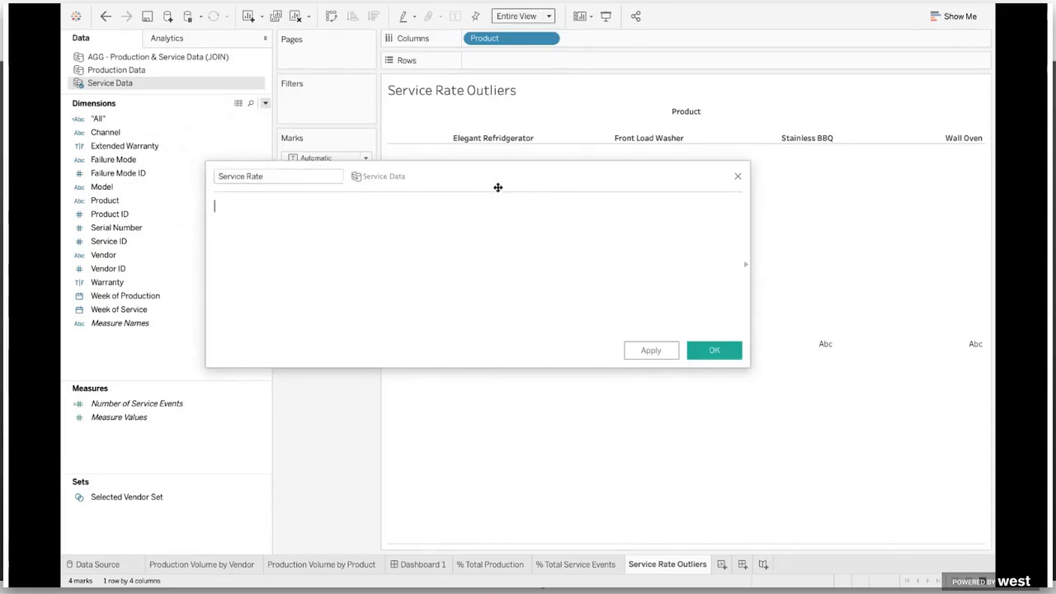
click(124, 404)
drag(124, 407, 433, 287)
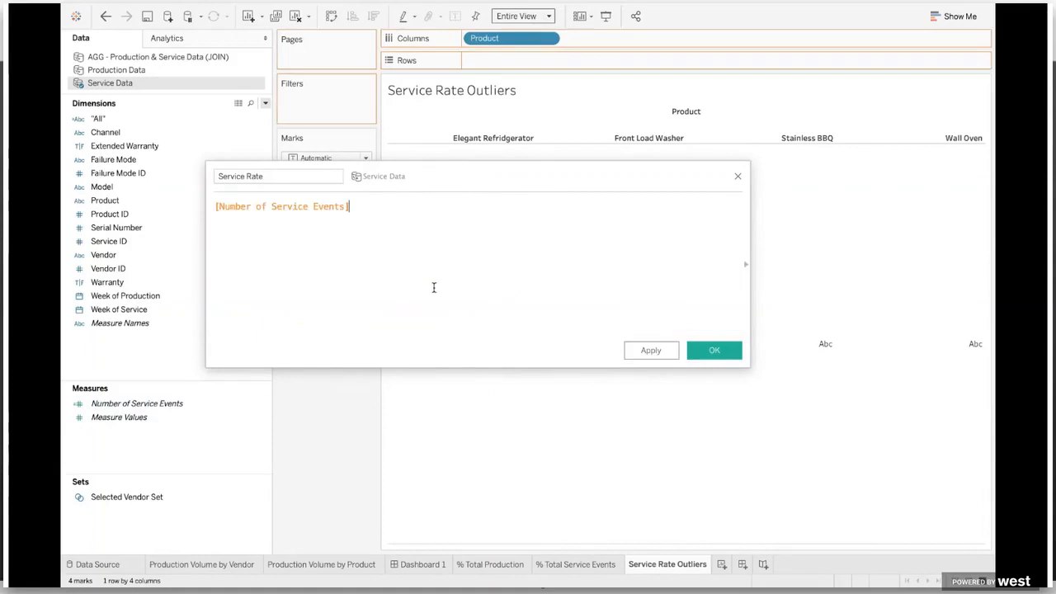
text())
key(Home)
text(SUM()
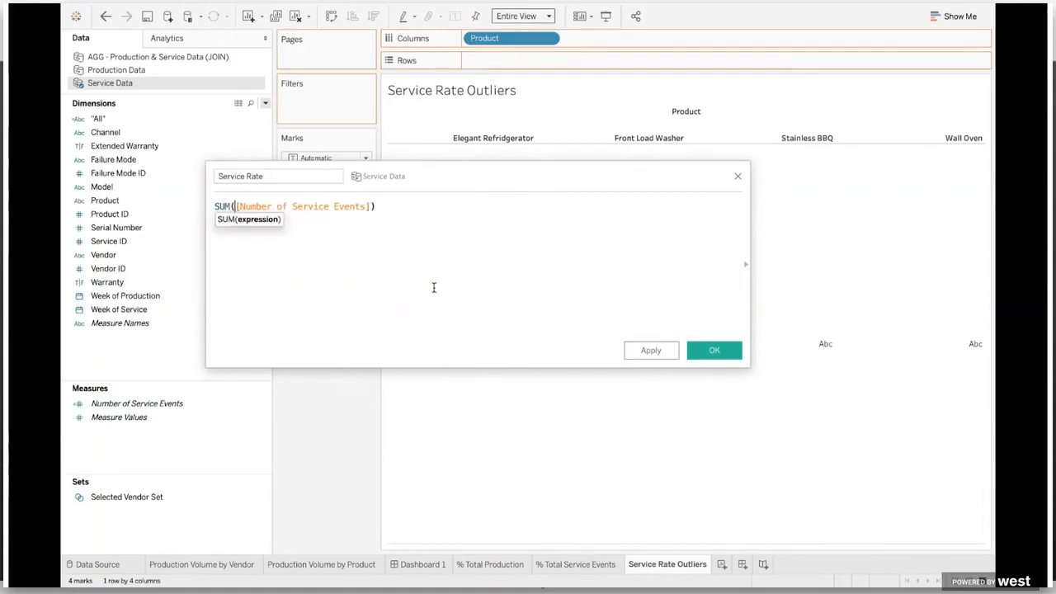
Divide the Service Rate formula by SUM([Production Data].[Production Count]) and save the calculated field.
key(End)
key(Return)
text(/)
key(Return)
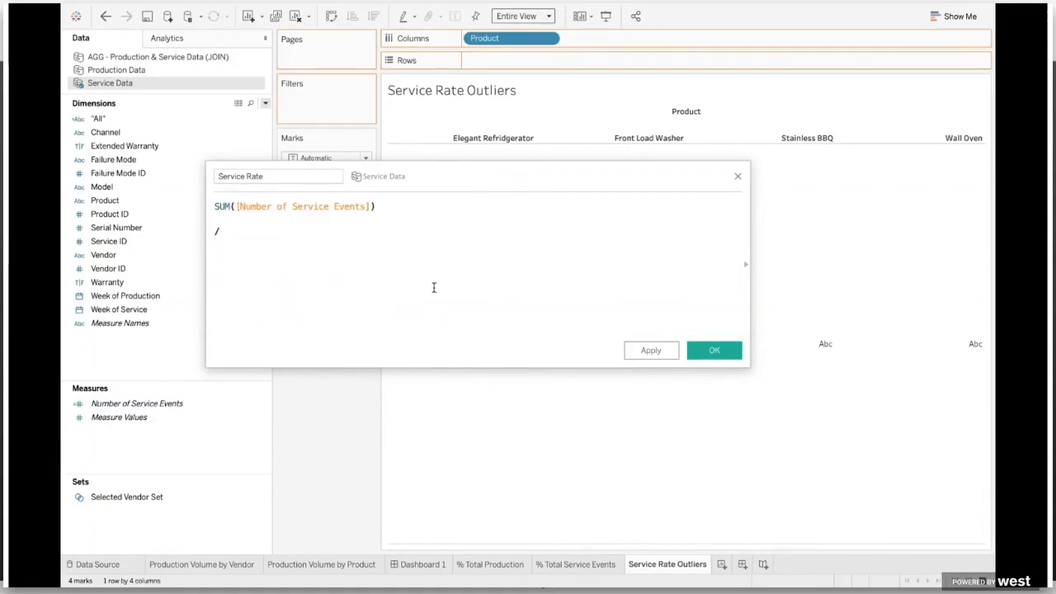
click(107, 73)
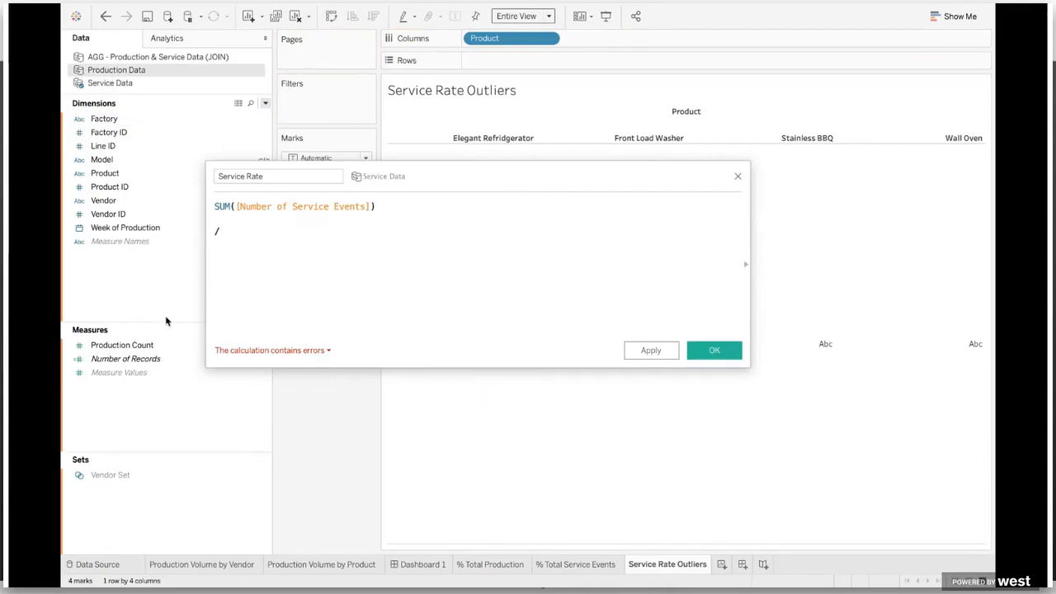
drag(122, 345, 480, 295)
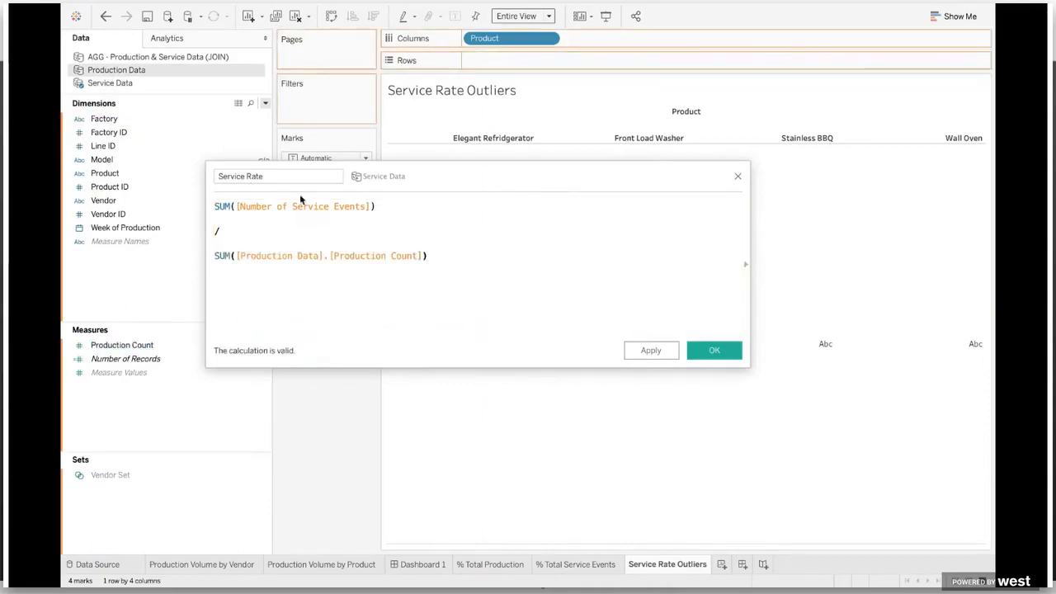
click(715, 351)
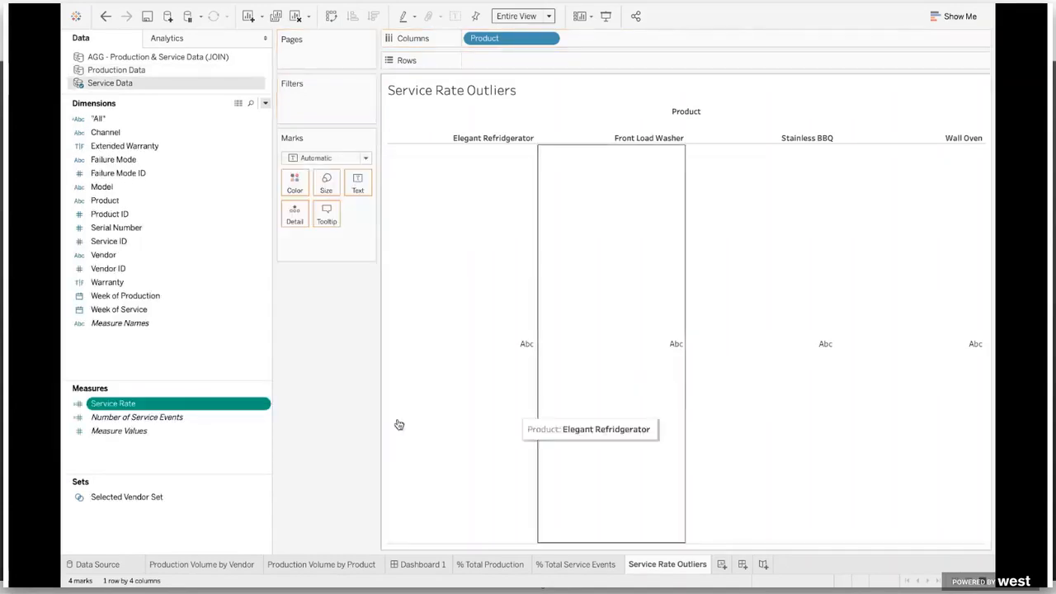
Set the default number format of the Service Rate measure to Percentage with 0 decimal places.
right_click(142, 405)
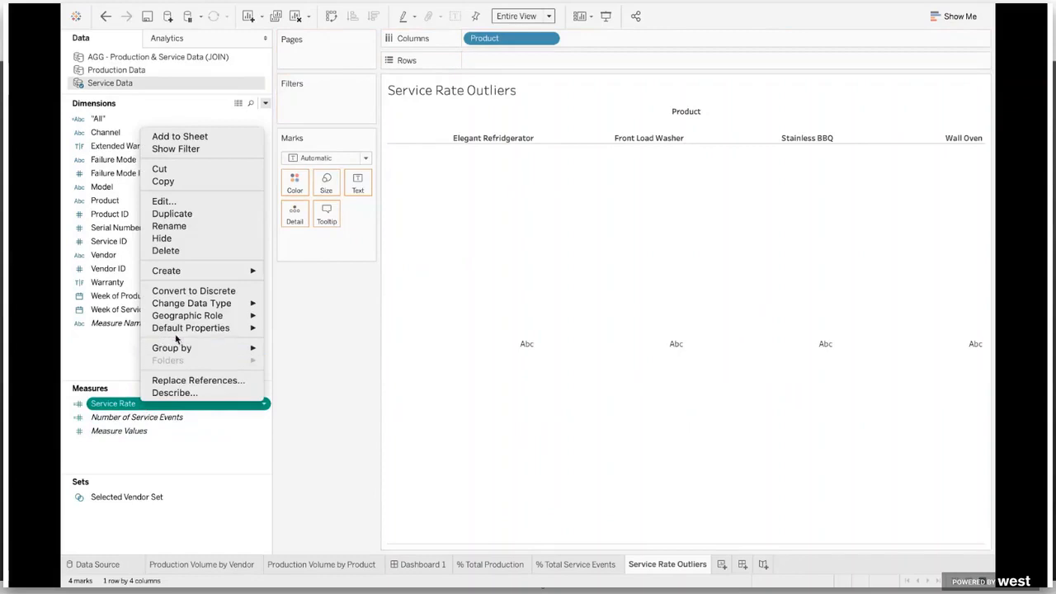
mouse_move(182, 328)
click(330, 355)
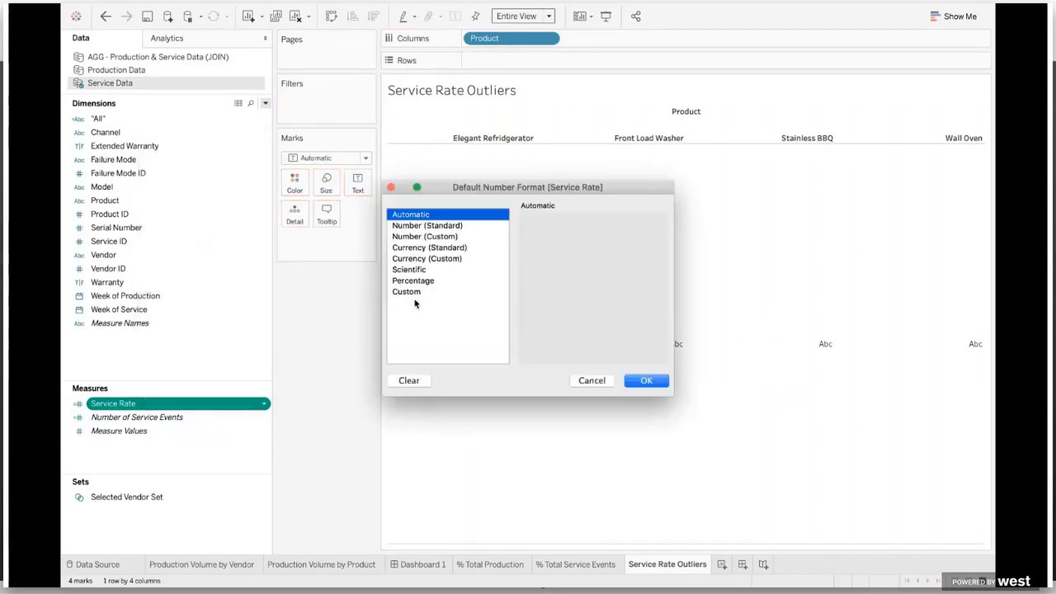
click(417, 282)
click(559, 240)
click(559, 240)
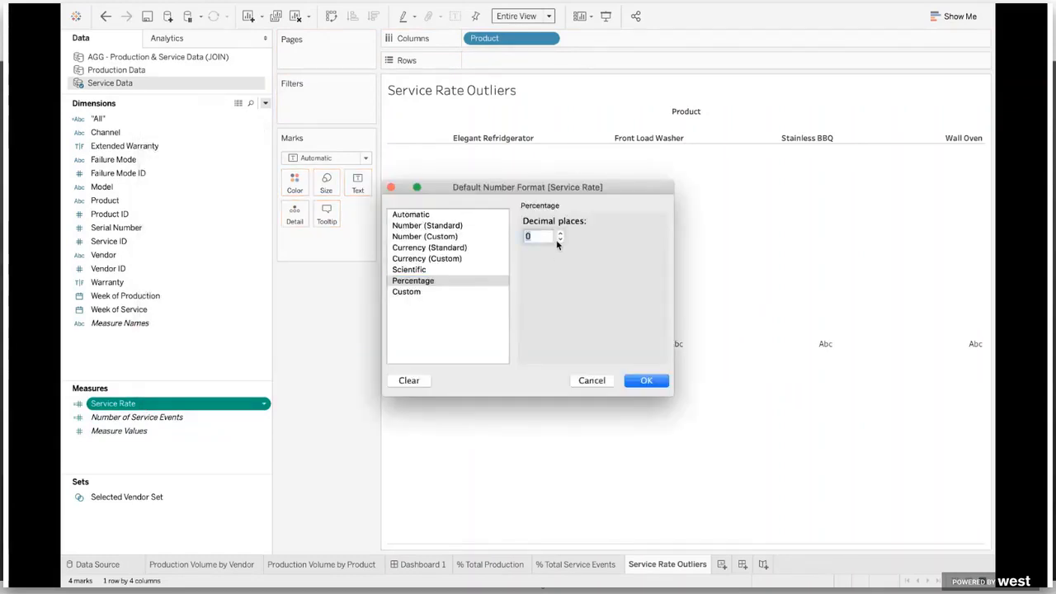
click(646, 380)
Plot Service Rate on the rows and show the marks as circles.
drag(127, 402, 521, 62)
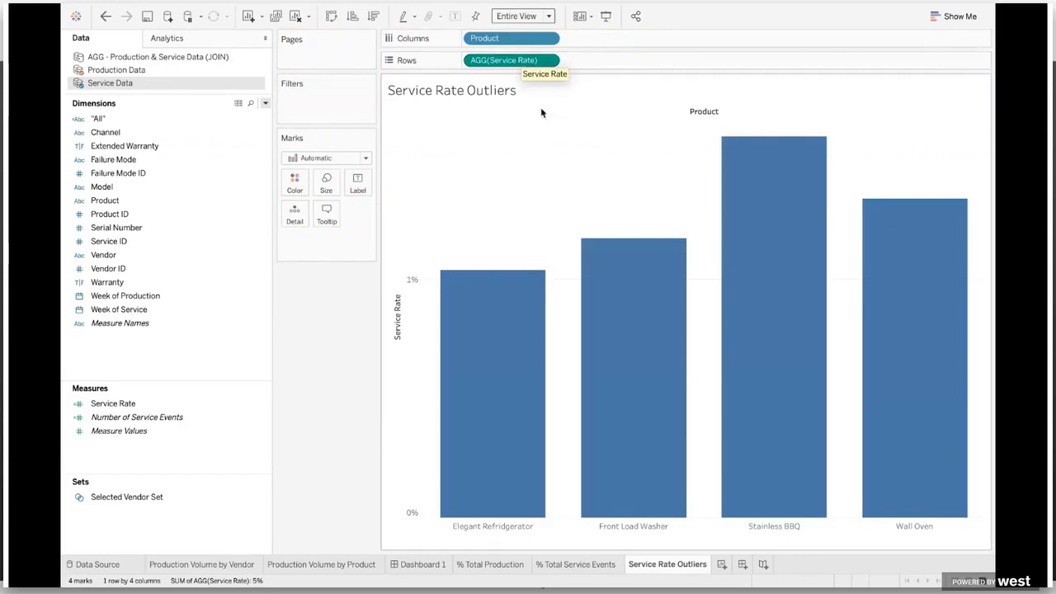
click(366, 157)
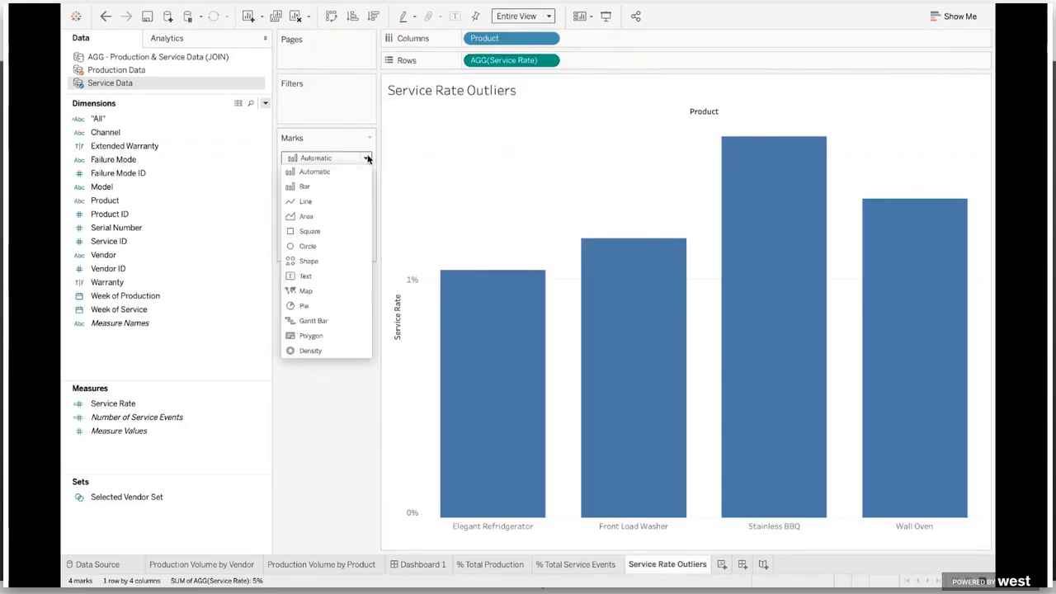
click(339, 245)
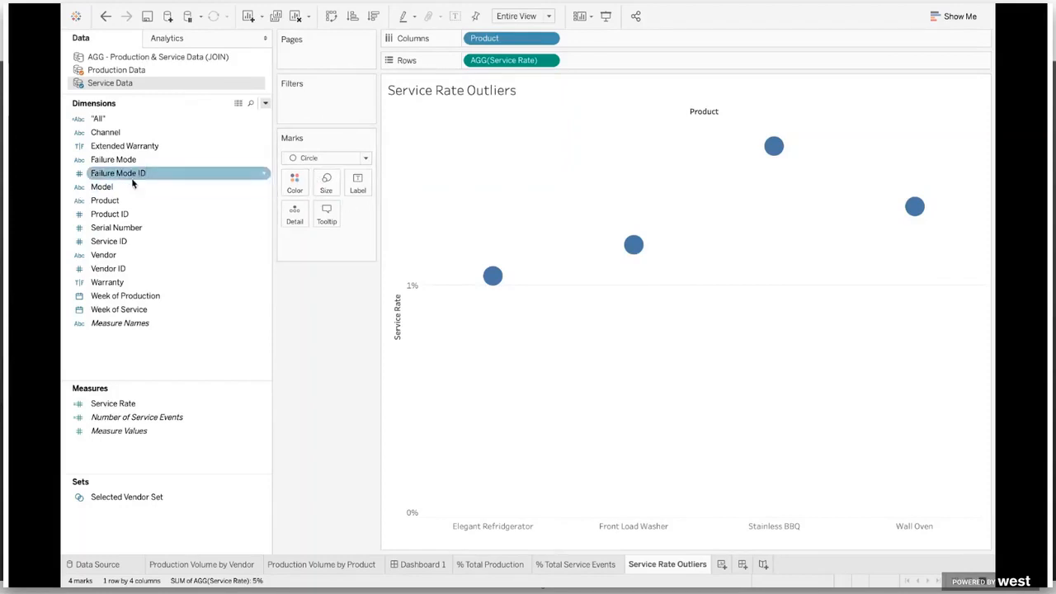
Add Model, Vendor and the discrete Week of Production from Service Data as detail fields on the marks.
drag(104, 186, 352, 239)
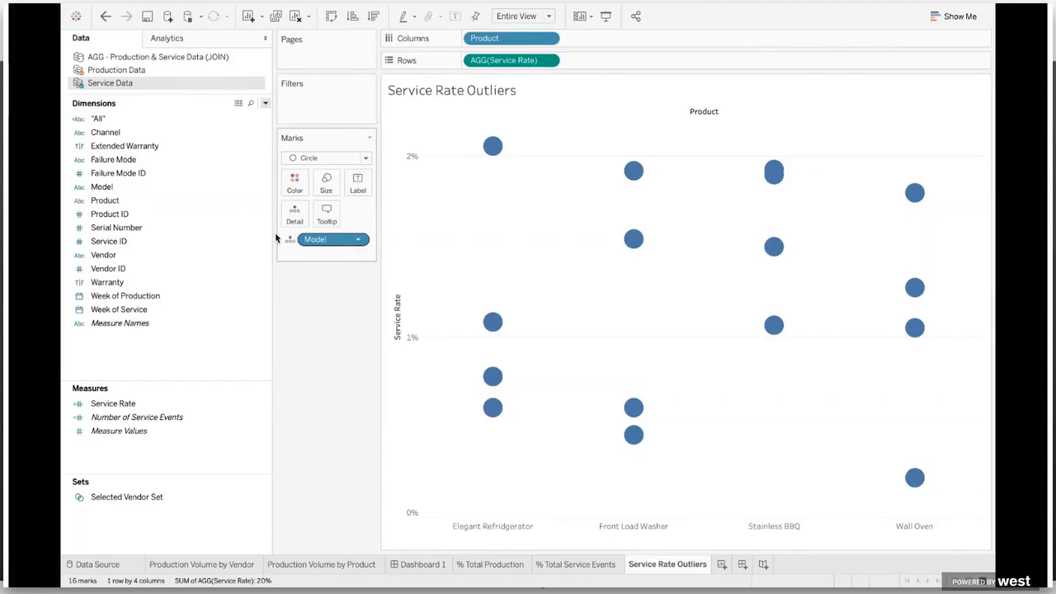
drag(103, 255, 323, 255)
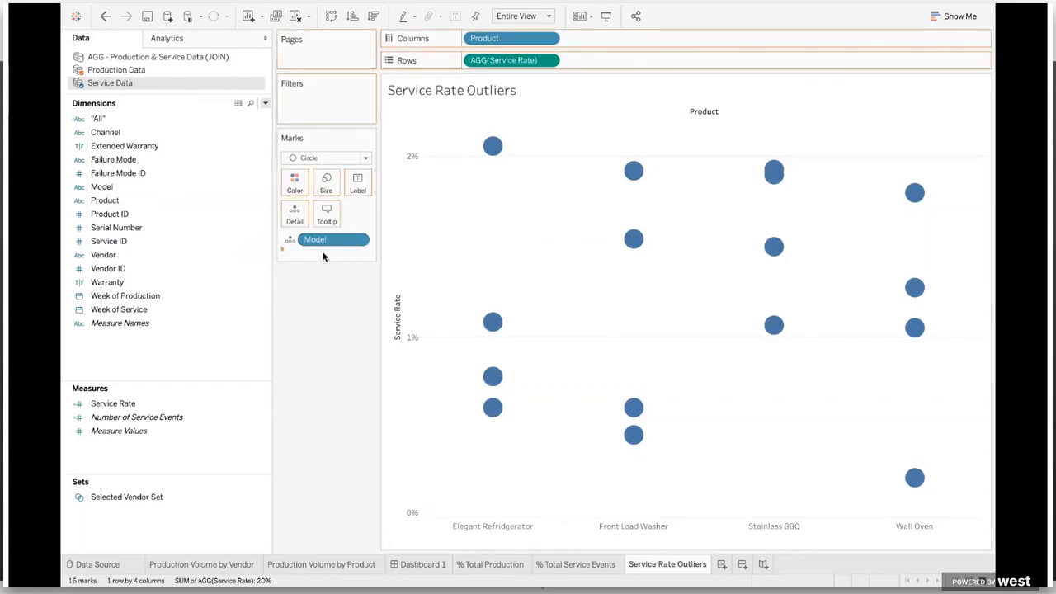
drag(113, 299, 330, 262)
click(501, 175)
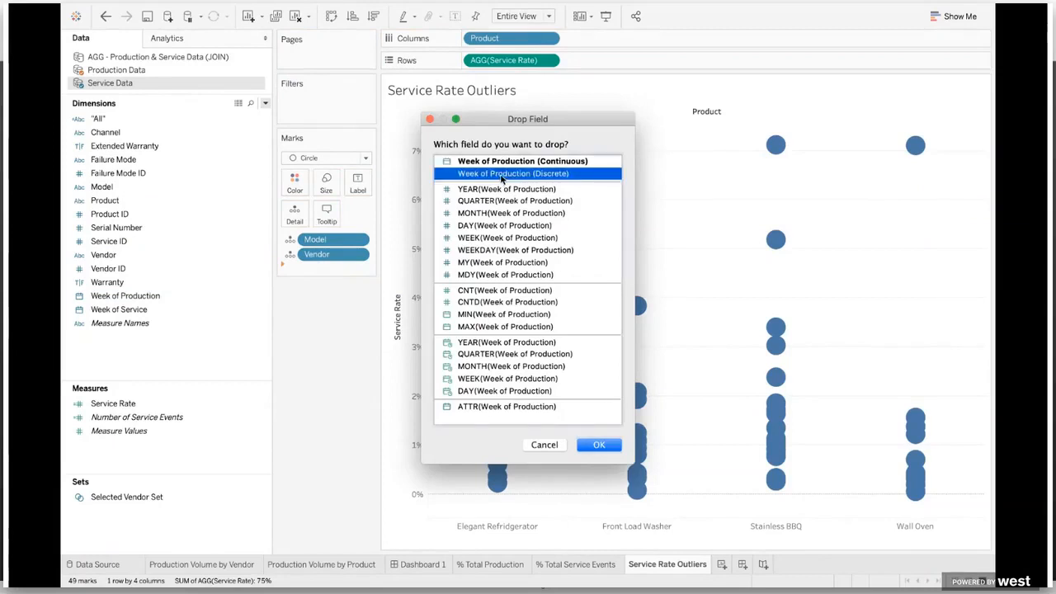
click(601, 444)
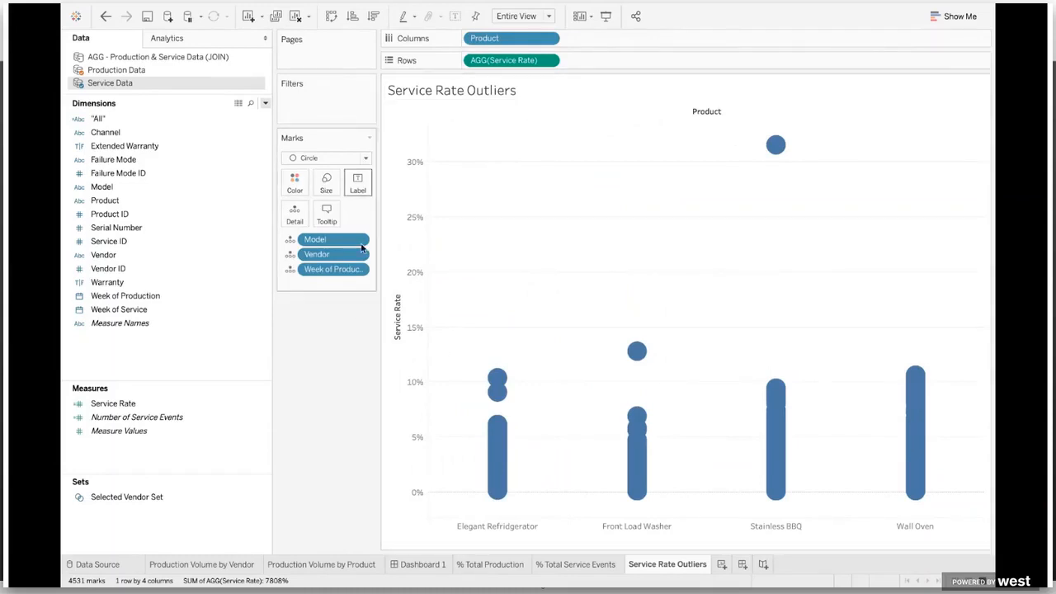
Check the linked fields in Production Data, return to Service Data and inspect the details of the Elegant Refridgerator marks.
click(122, 71)
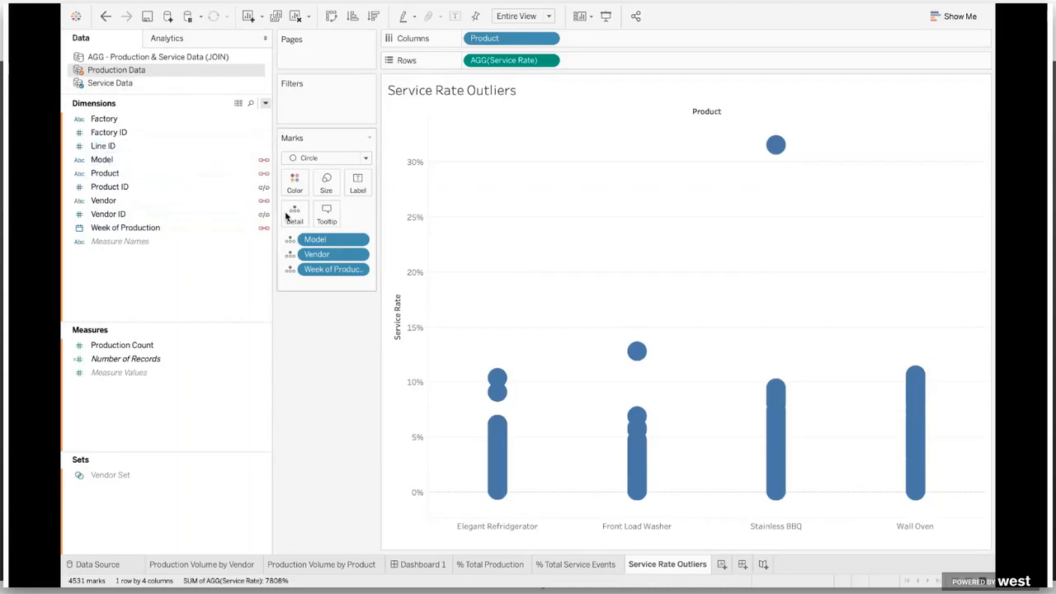
click(111, 83)
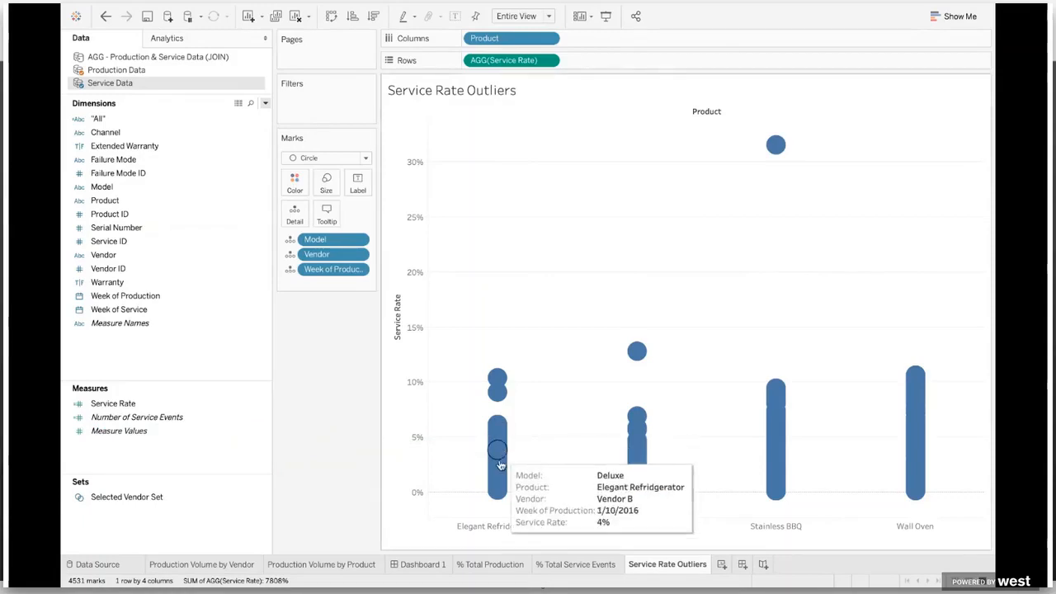
mouse_move(498, 490)
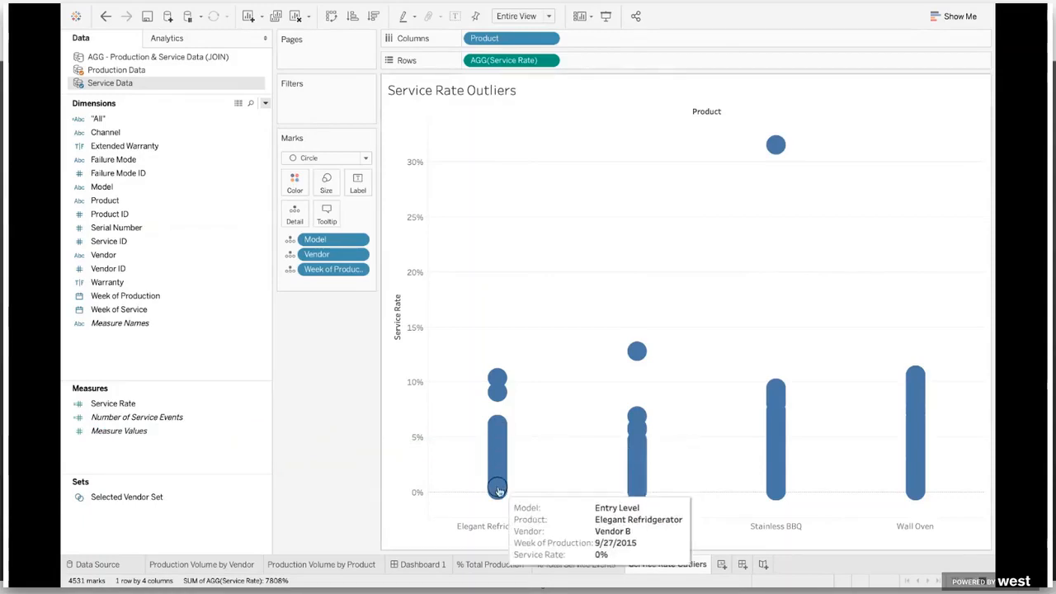
Reduce the size of the circle marks to small dots.
click(325, 187)
drag(349, 216, 335, 219)
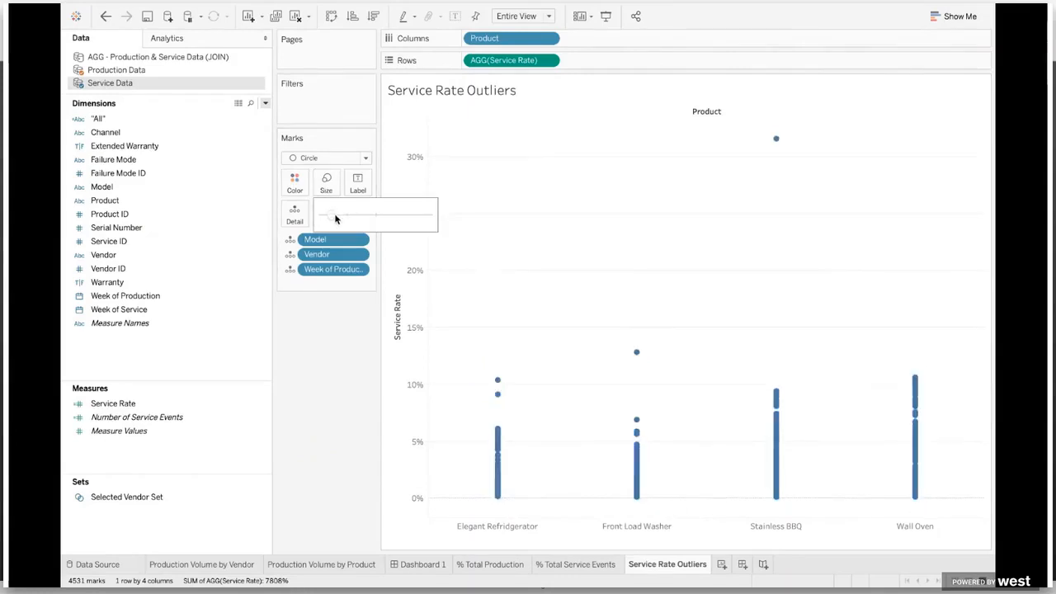
click(333, 370)
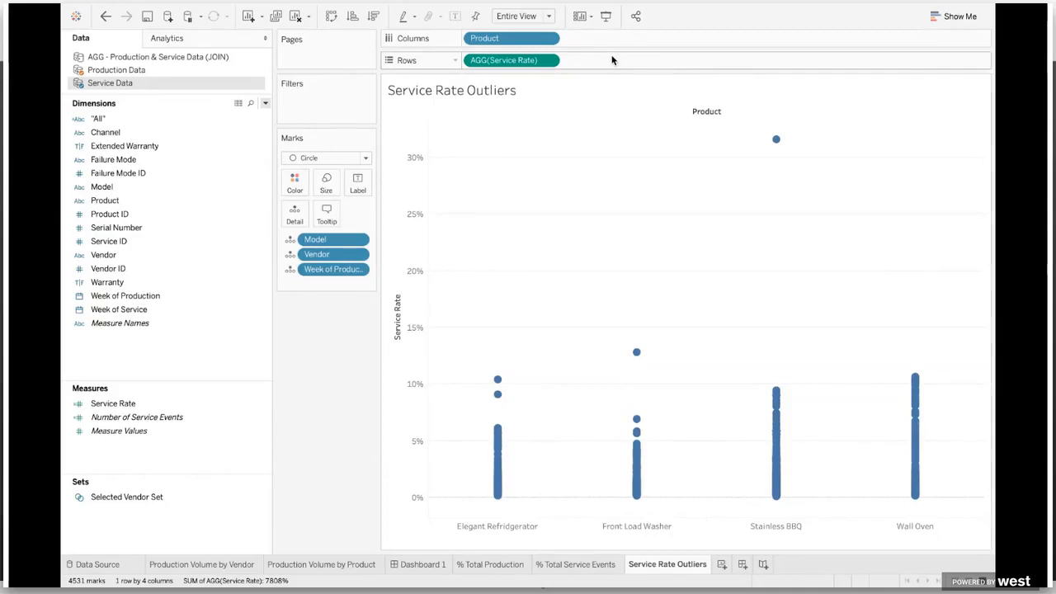
key(super+Tab)
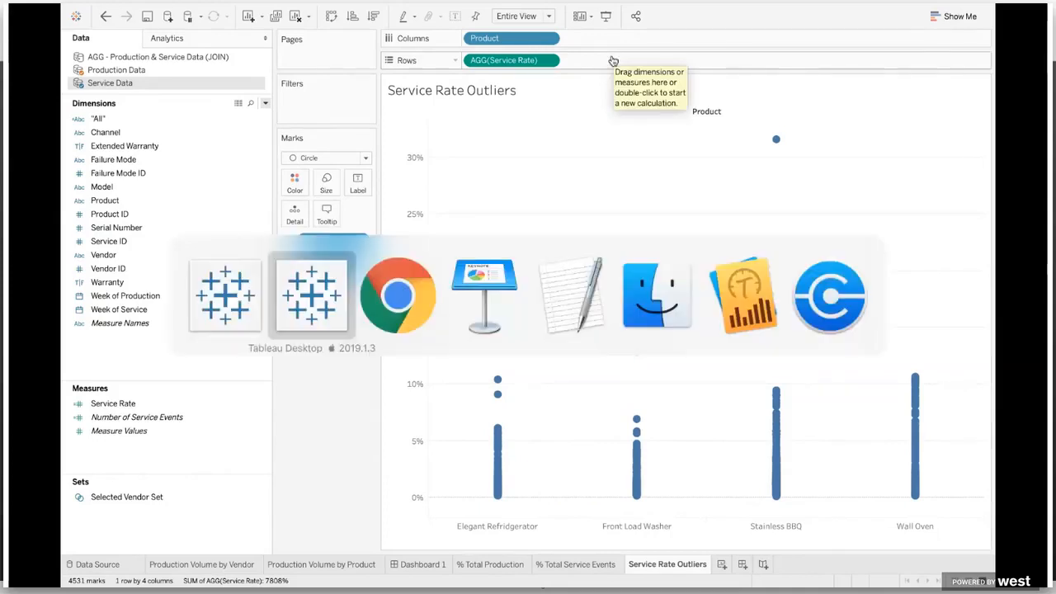
key(super+Tab)
key(super+Tab)
key(super+Tab)
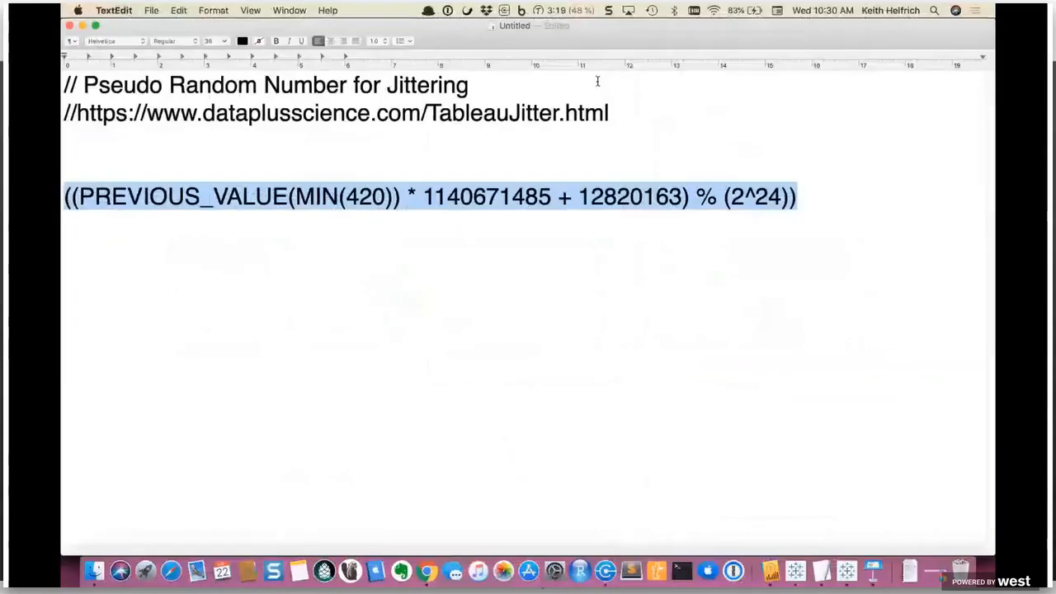
click(919, 198)
drag(883, 200, 66, 192)
key(super+c)
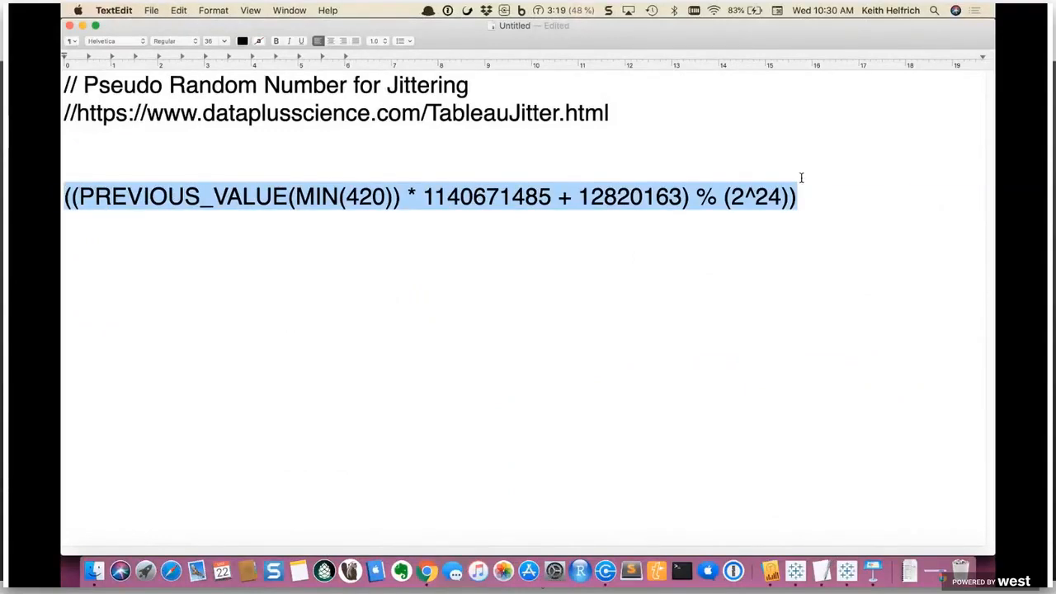
Highlight the TableauJitter.html source link, review the "Methods for Creating Jitter in Tableau" article in Chrome and return to TextEdit.
click(636, 112)
drag(652, 110, 65, 113)
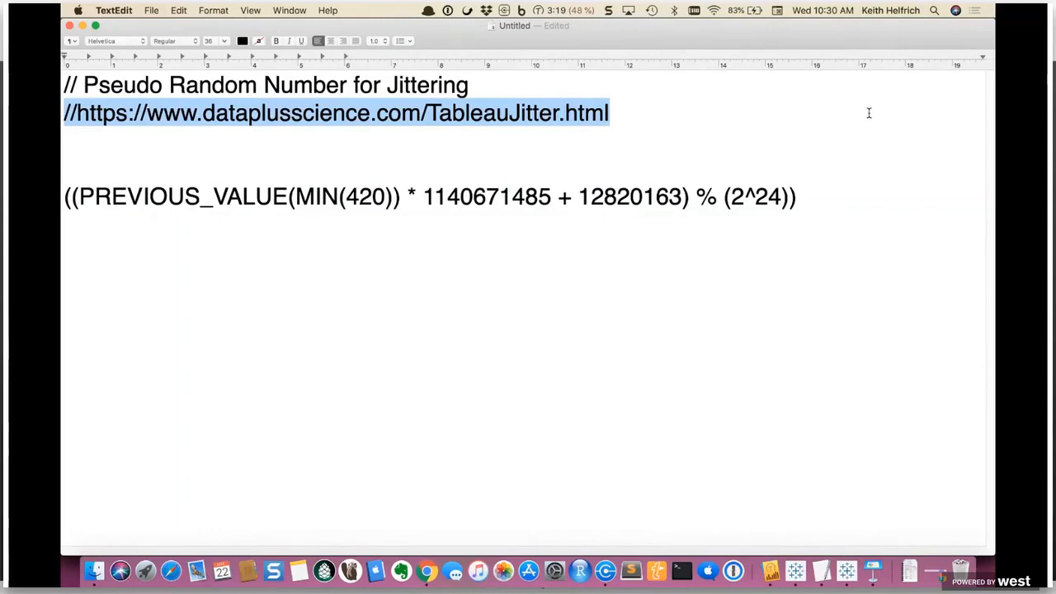
key(super+Tab)
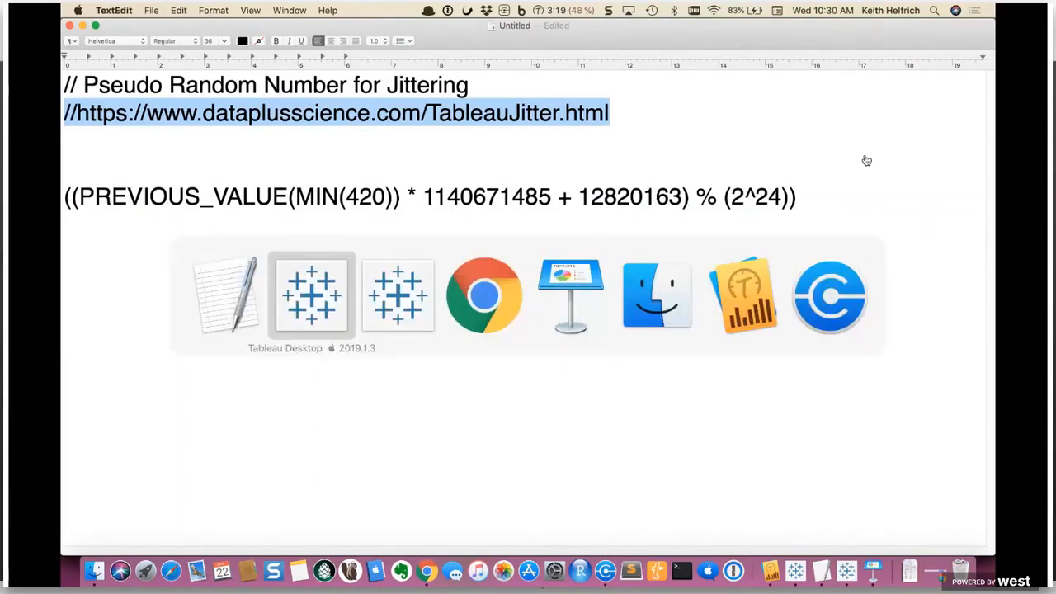
key(super+Tab)
key(super+Tab)
click(336, 36)
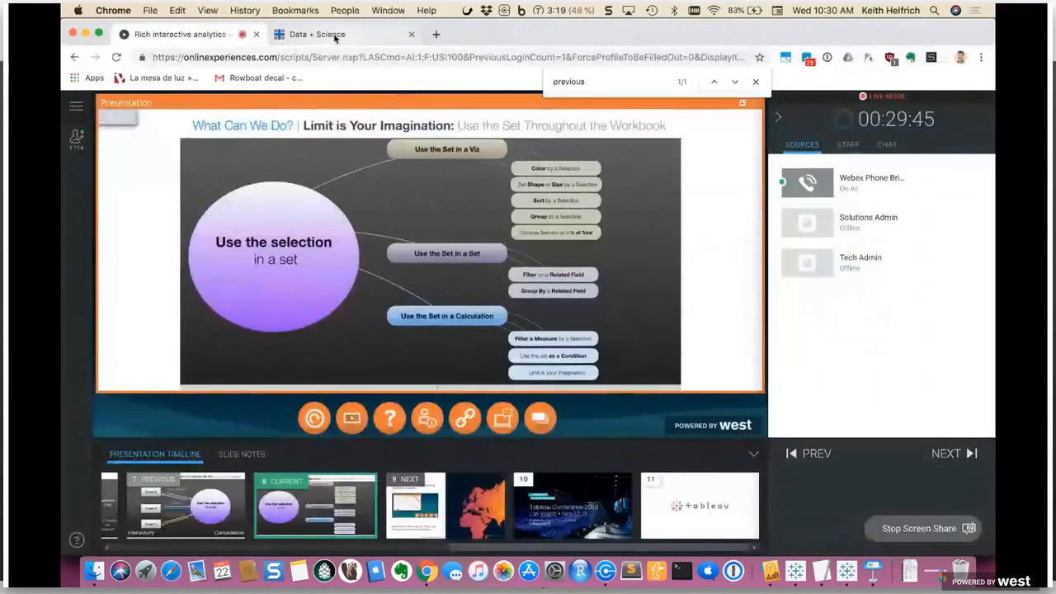
scroll(647, 292, up, 7)
scroll(657, 298, up, 10)
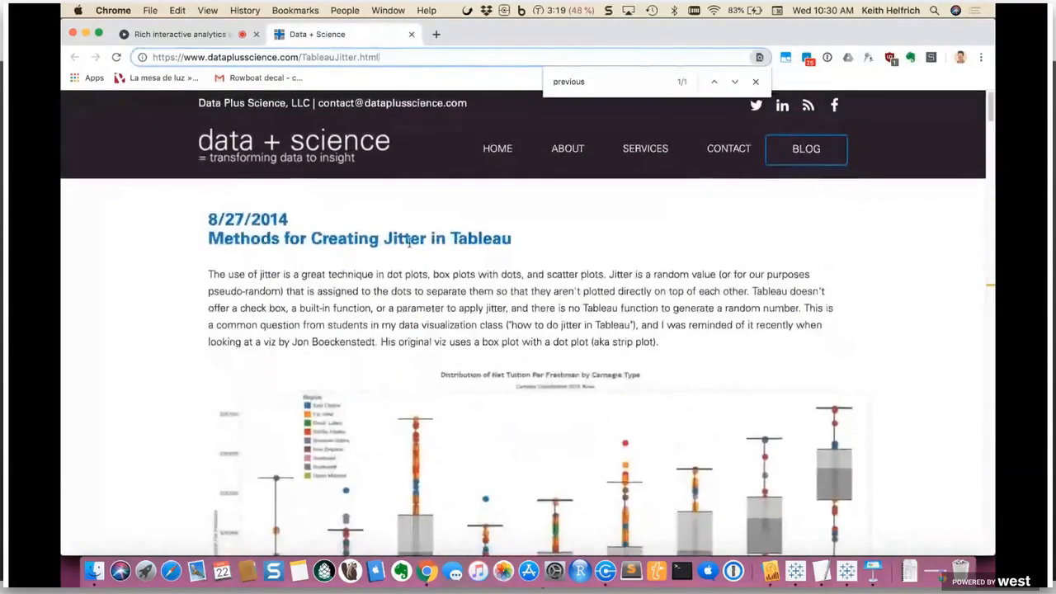
scroll(732, 270, down, 10)
scroll(732, 270, down, 5)
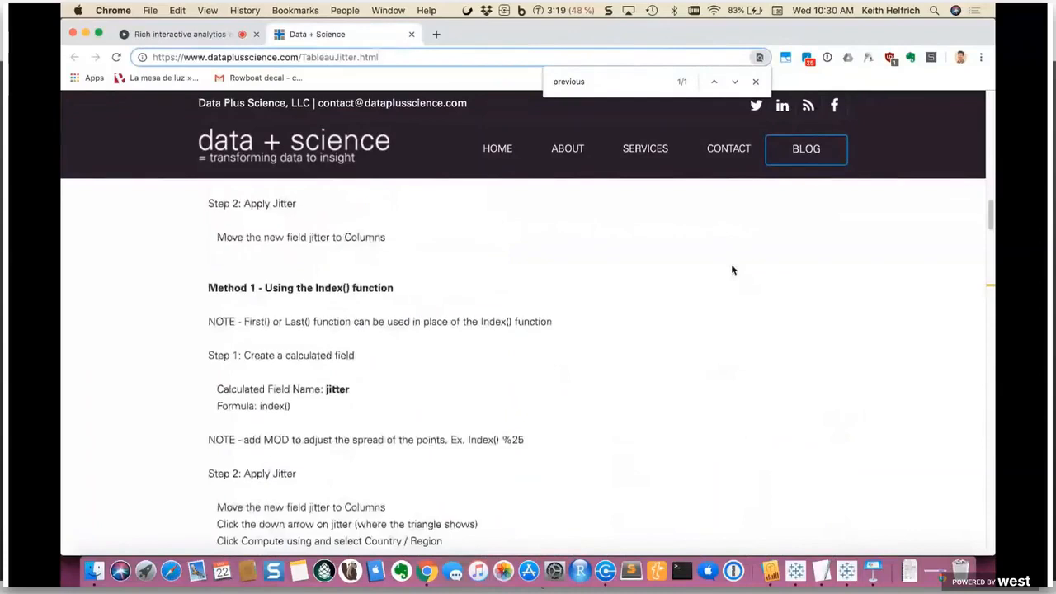
key(super+Tab)
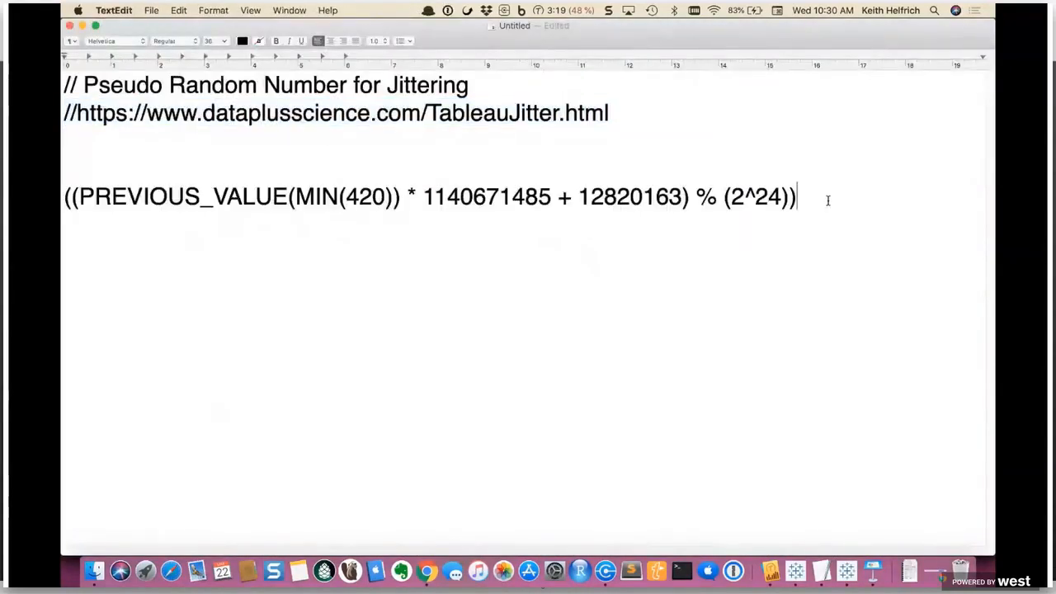
drag(829, 200, 73, 198)
key(super+c)
click(80, 198)
triple_click(80, 198)
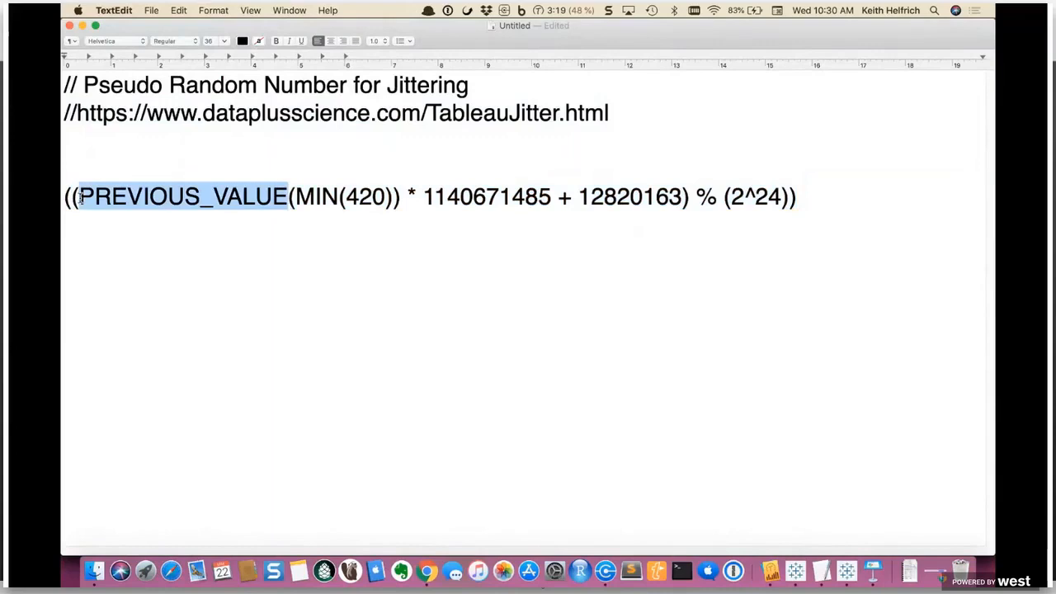
key(super+Tab)
key(super+Tab)
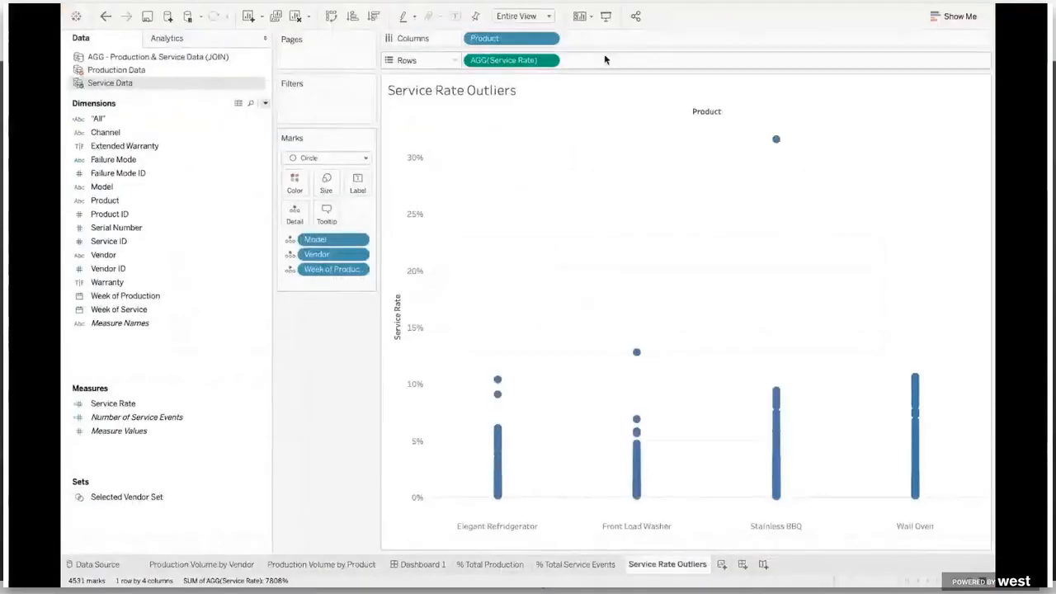
double_click(608, 38)
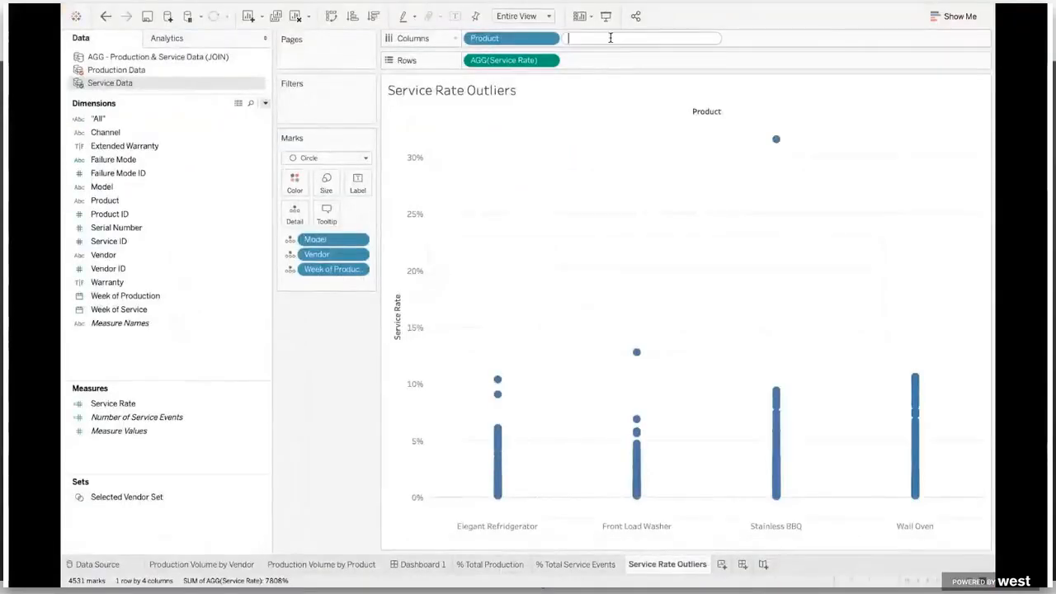
key(super+v)
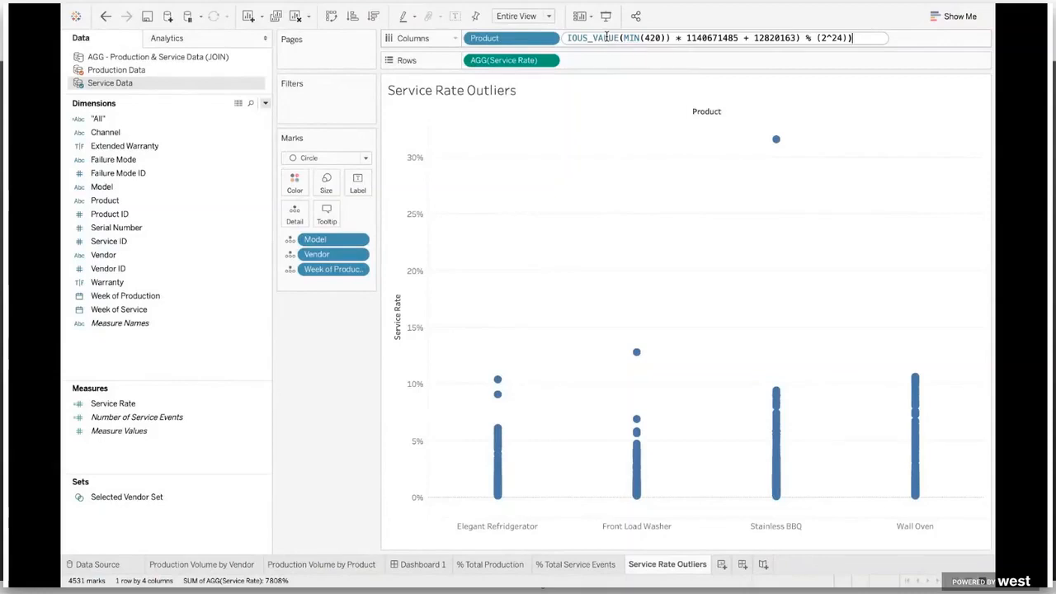
key(Return)
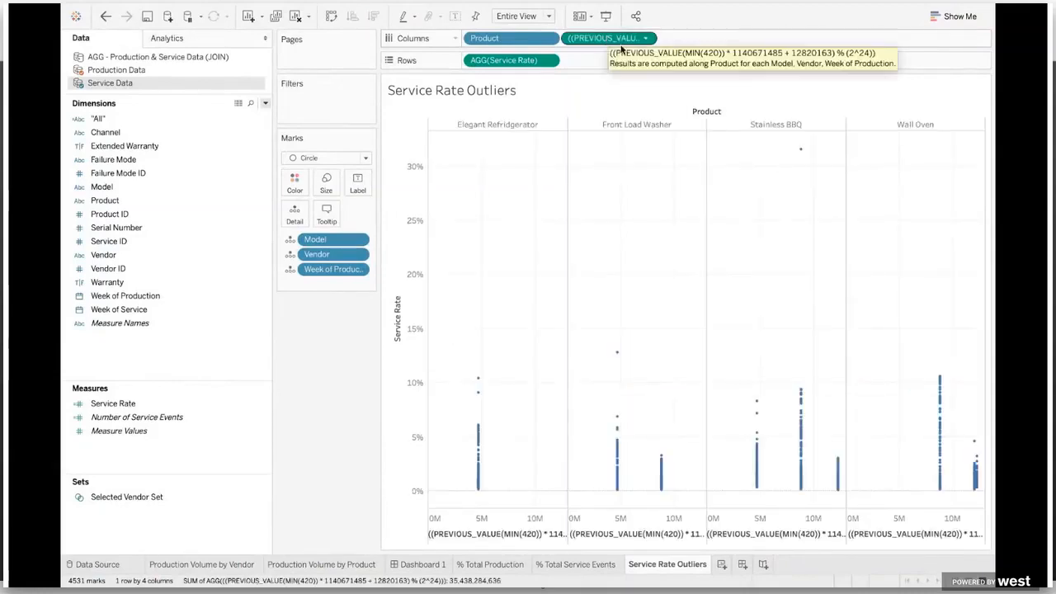
Compute the jitter table calculation using the specific dimensions Product, Model, Vendor and Week of Production.
click(646, 38)
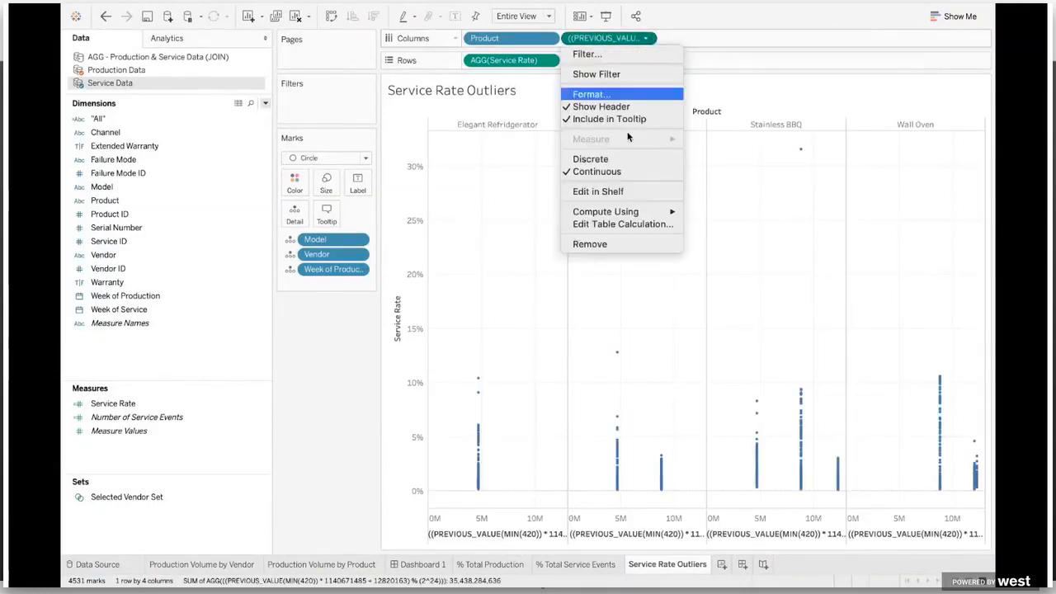
click(634, 224)
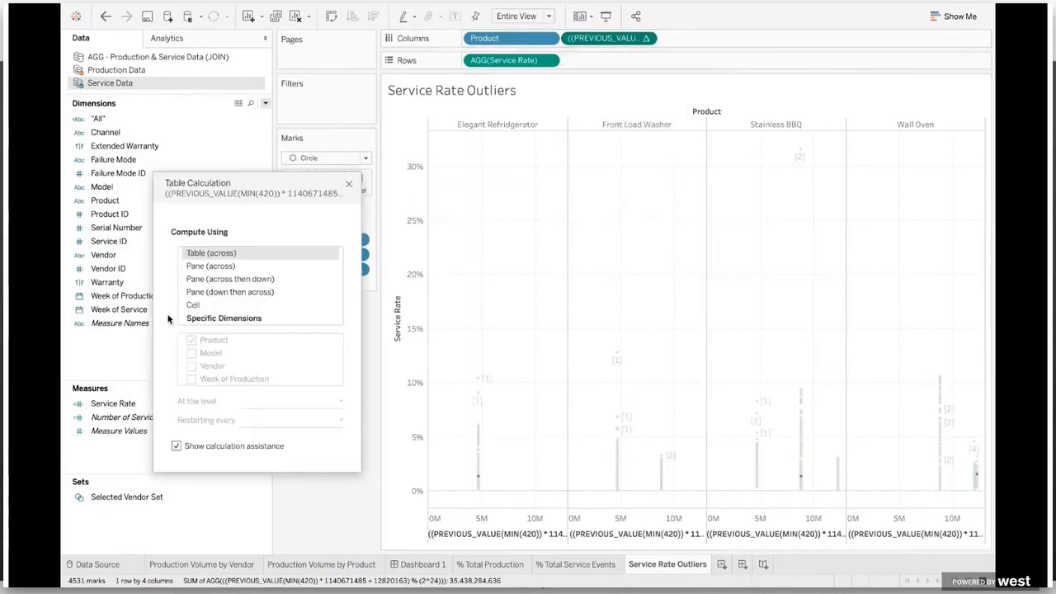
click(212, 318)
click(191, 354)
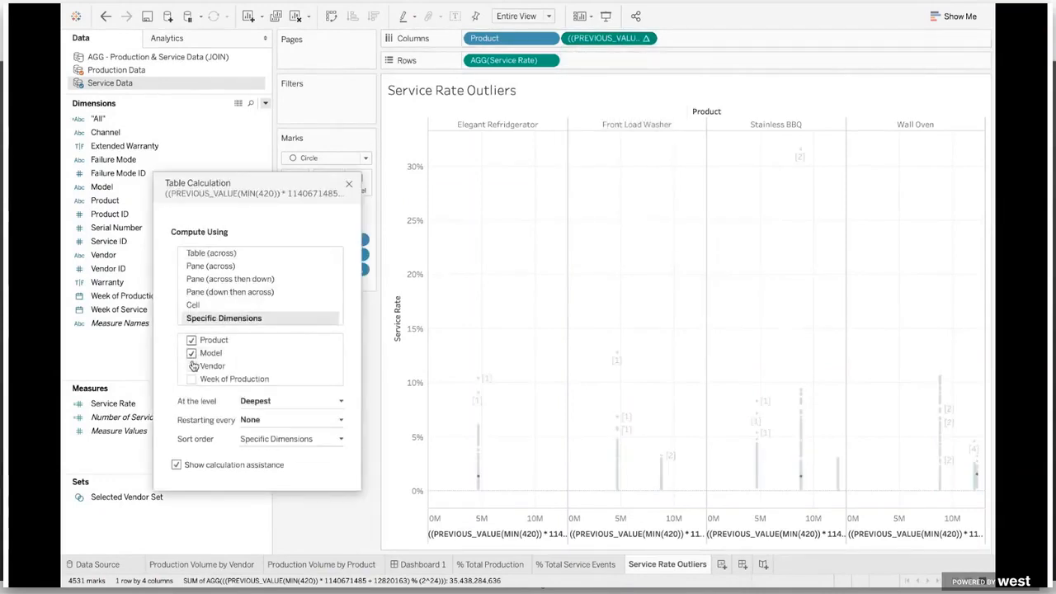
click(192, 366)
click(191, 378)
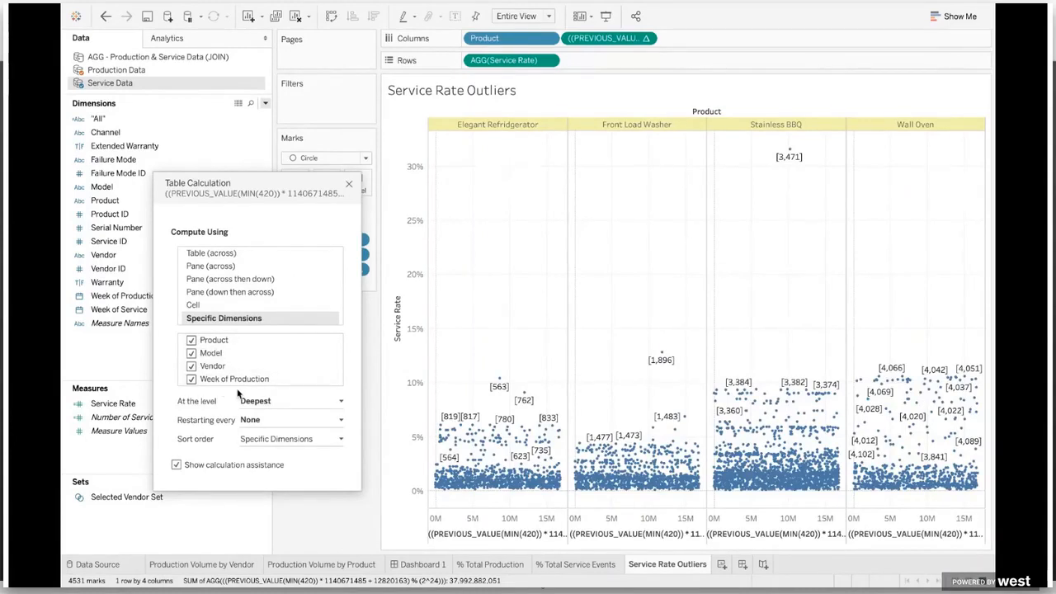
click(349, 186)
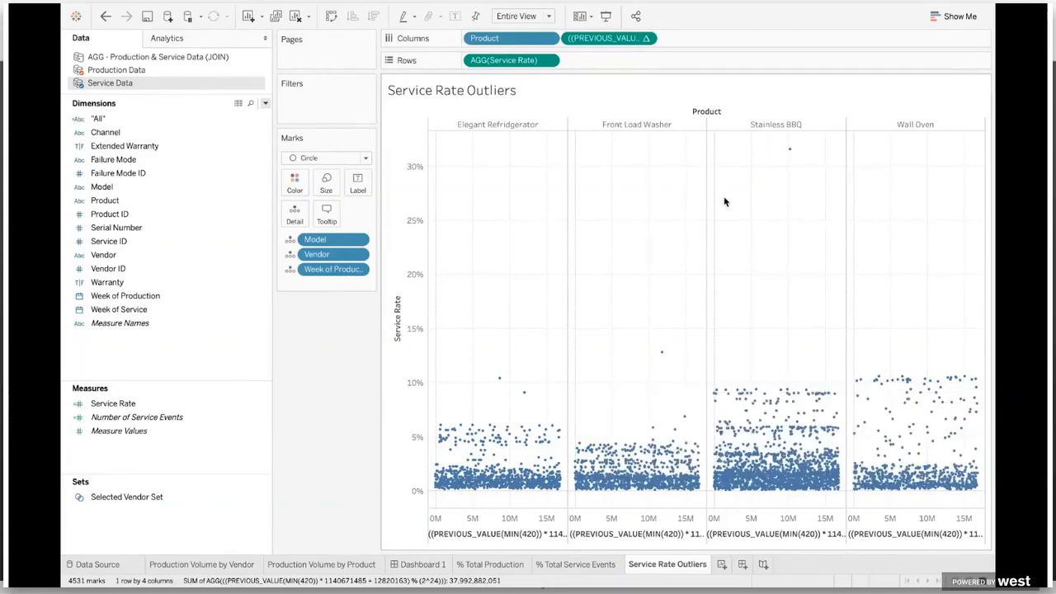
Hide the jitter axis header and set the sheet's grid lines to None.
right_click(609, 42)
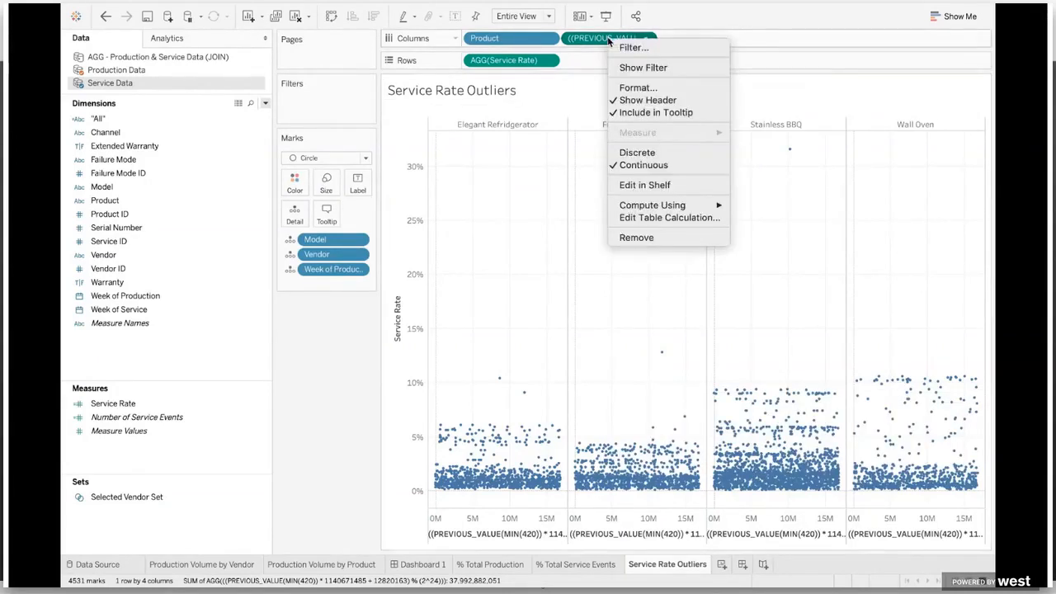
click(697, 101)
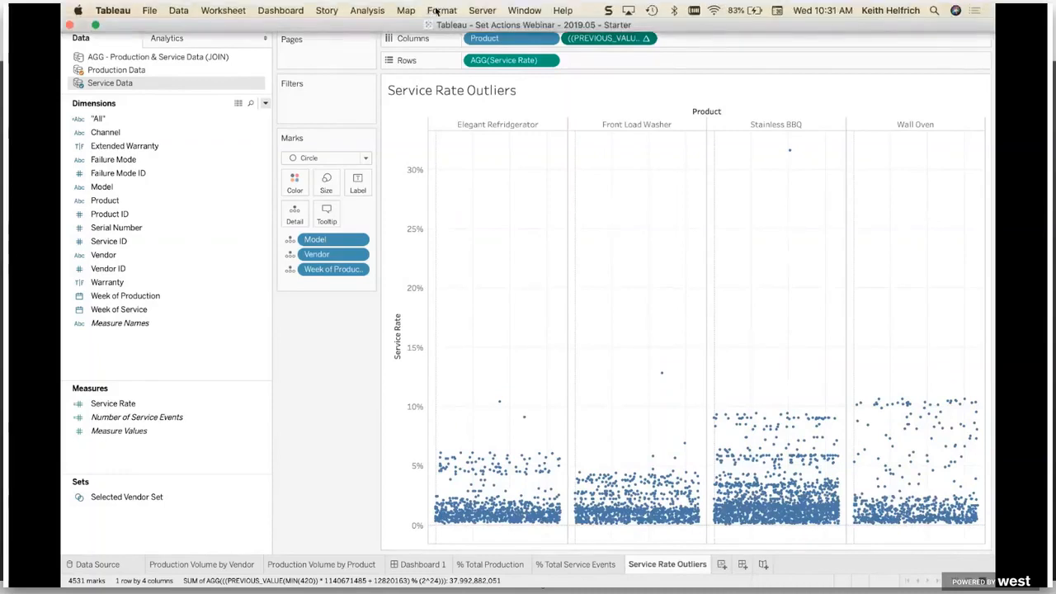
click(439, 10)
click(462, 126)
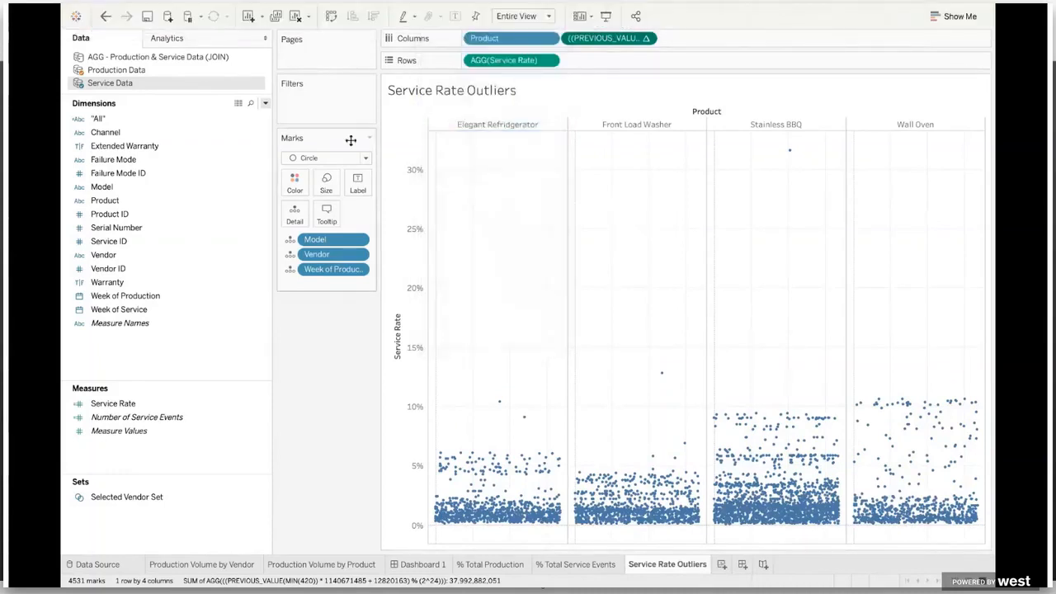
click(148, 119)
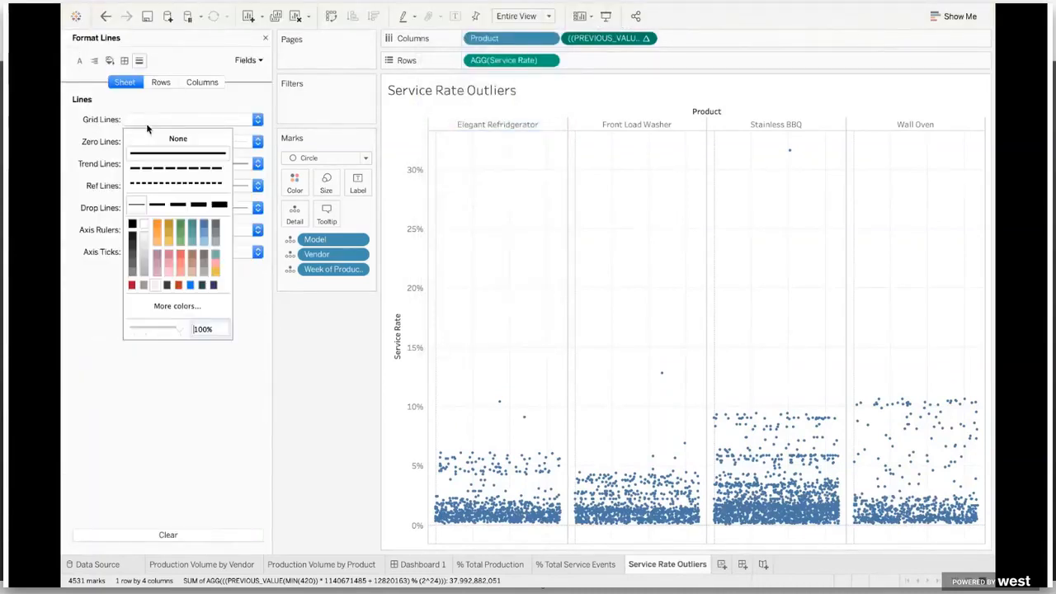
click(182, 141)
Set the zero lines for columns to None and close the line formatting.
click(202, 82)
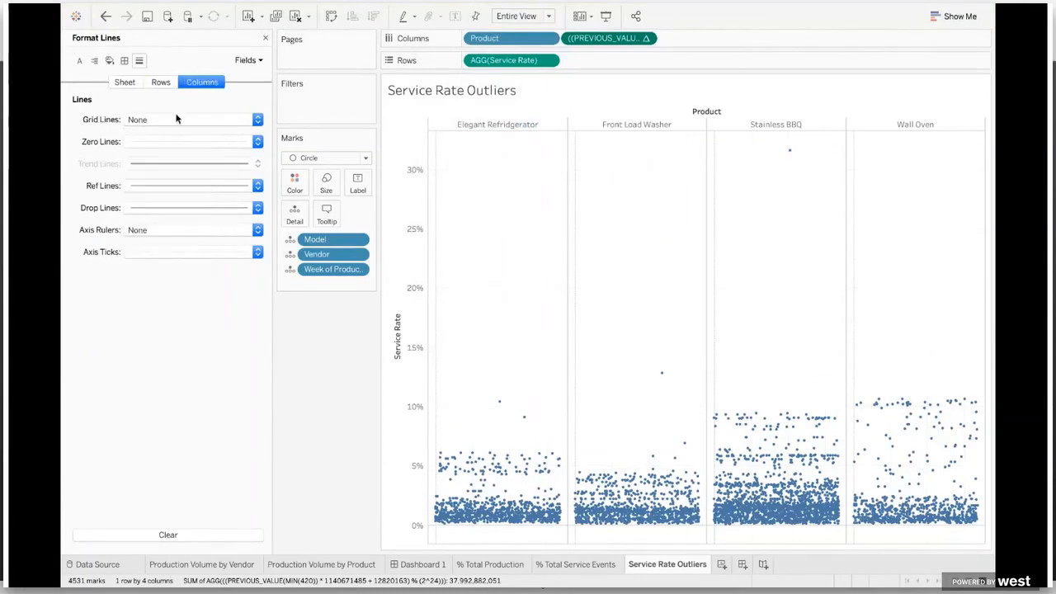
click(142, 144)
click(177, 160)
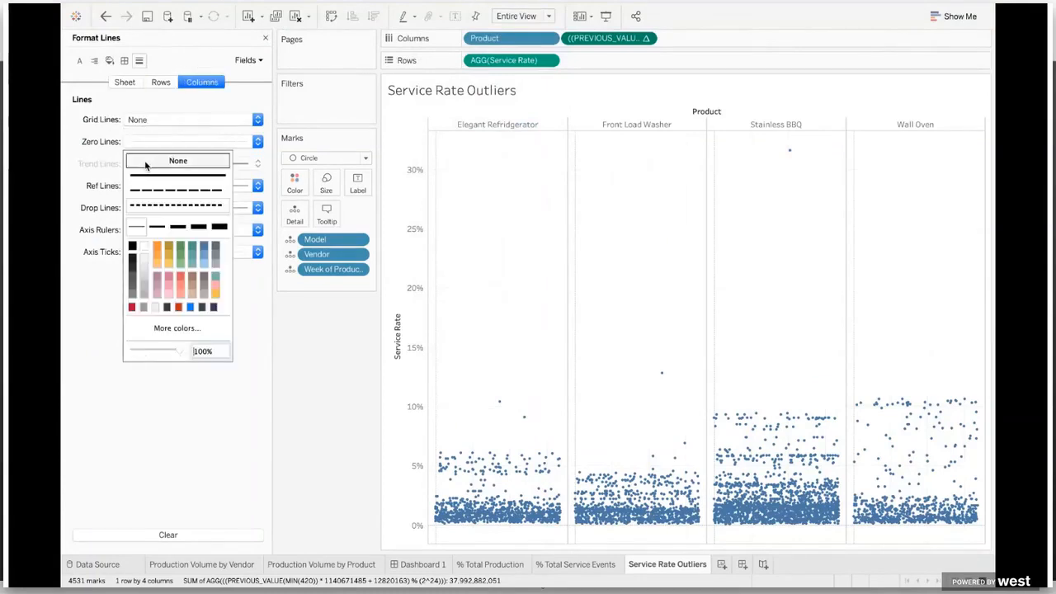
click(292, 350)
click(265, 38)
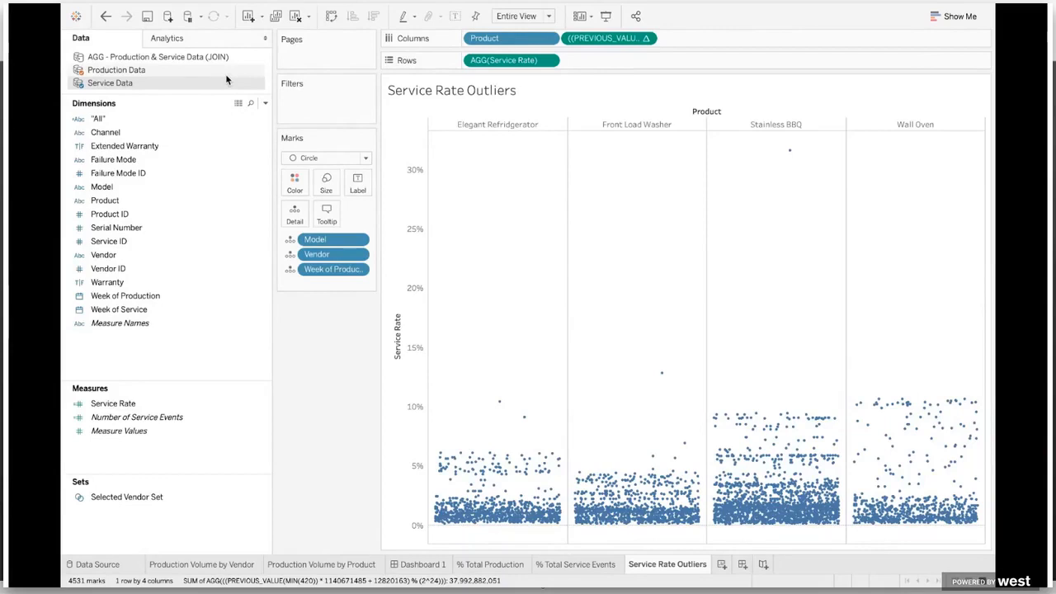
Add Service Rate box plots for each product and hide their underlying marks except outliers.
click(197, 40)
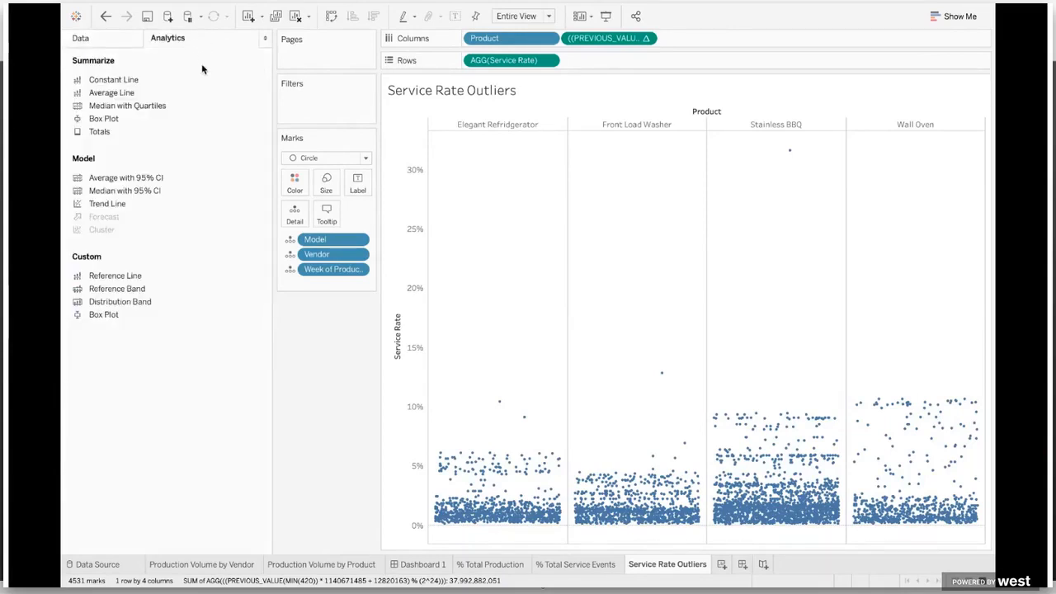
drag(104, 119, 503, 181)
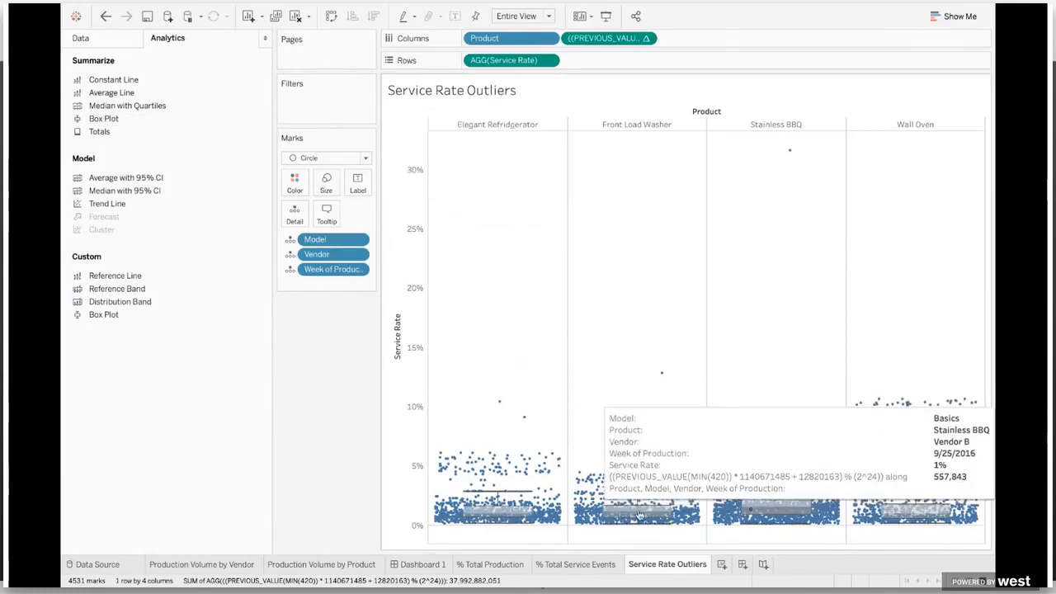
click(262, 40)
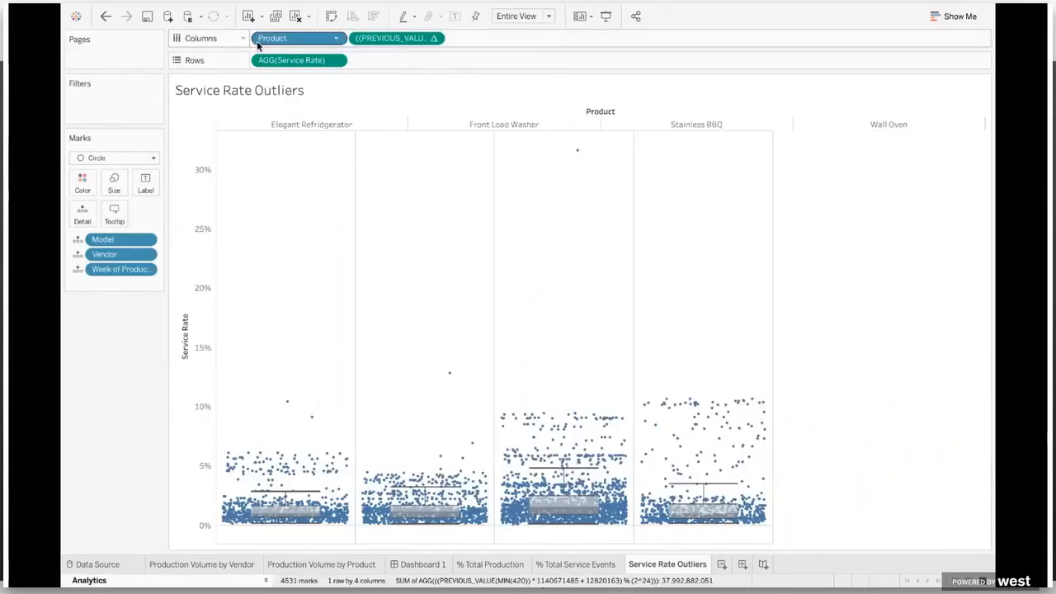
right_click(204, 350)
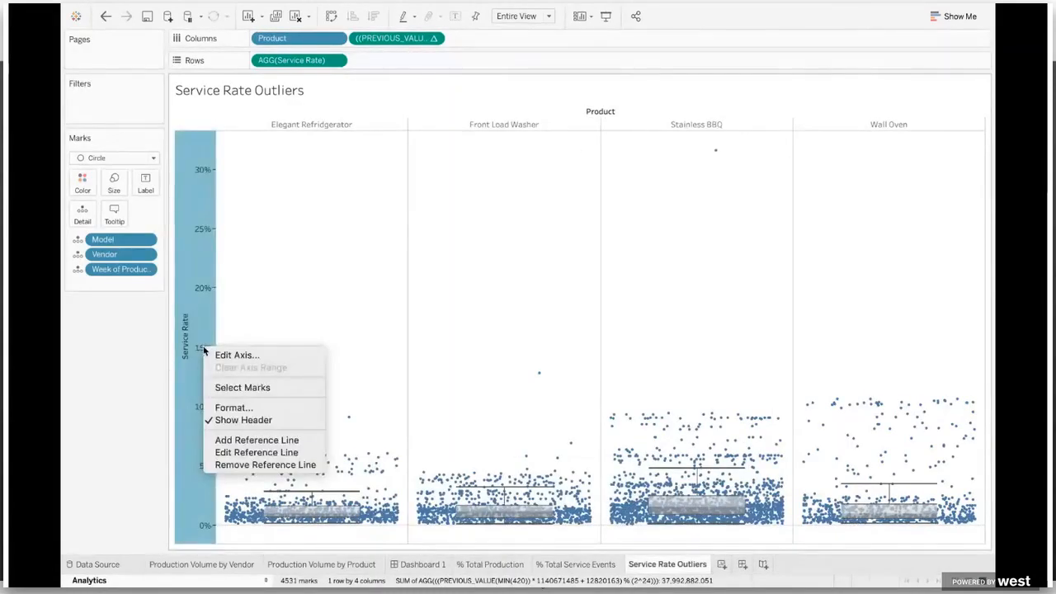
click(312, 455)
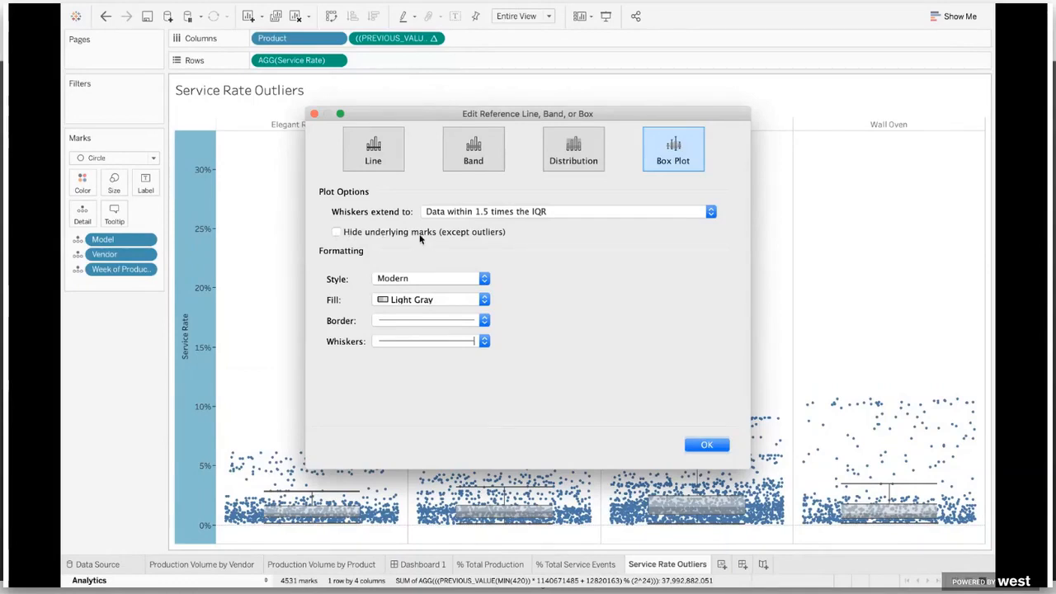
click(336, 233)
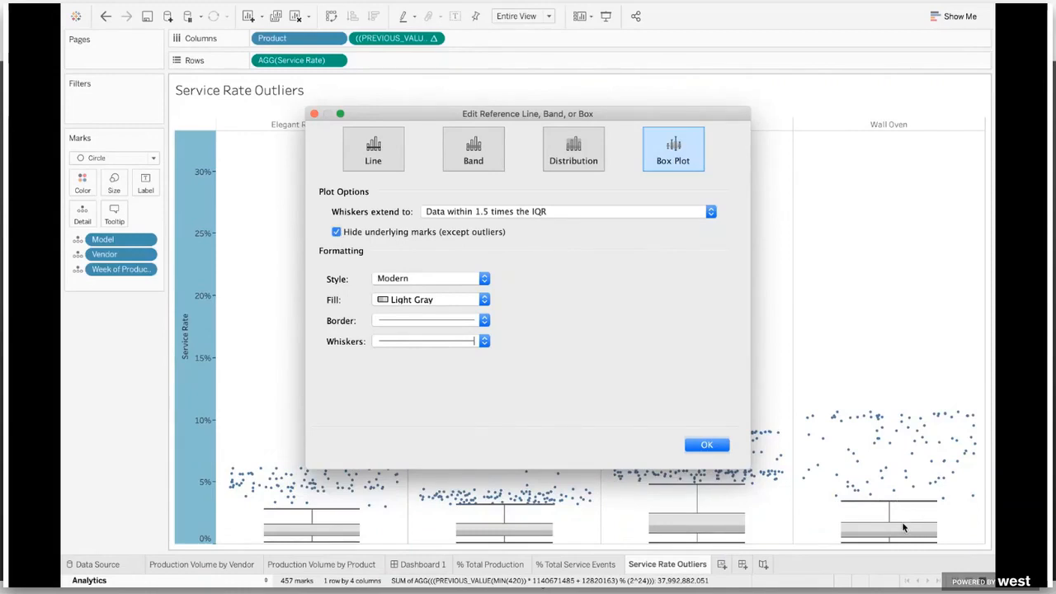
click(708, 445)
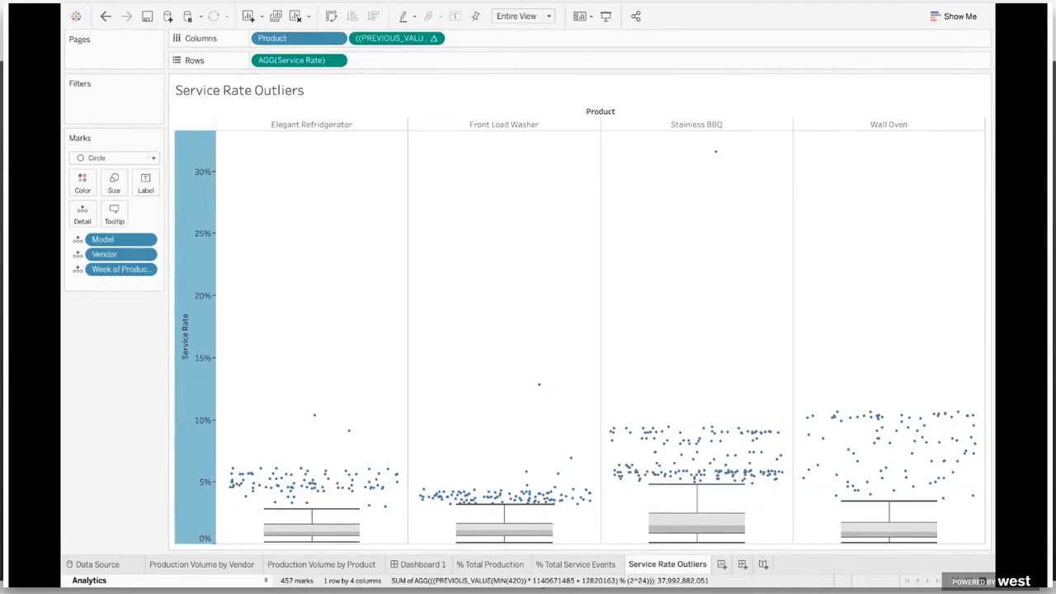
Change the mark type to Shape and color the marks by Selected Vendor Set.
click(89, 579)
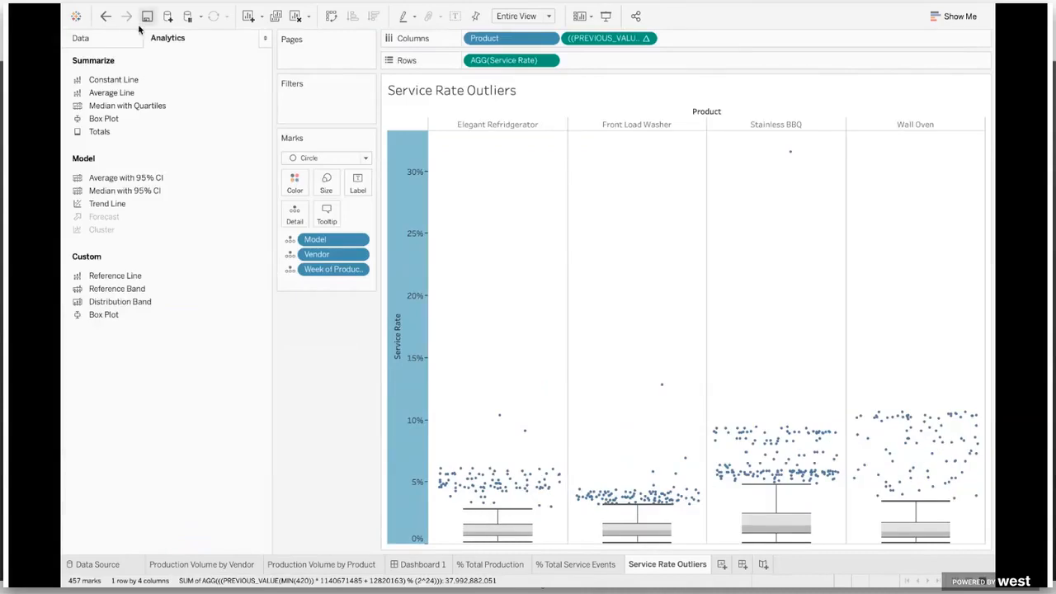
click(86, 38)
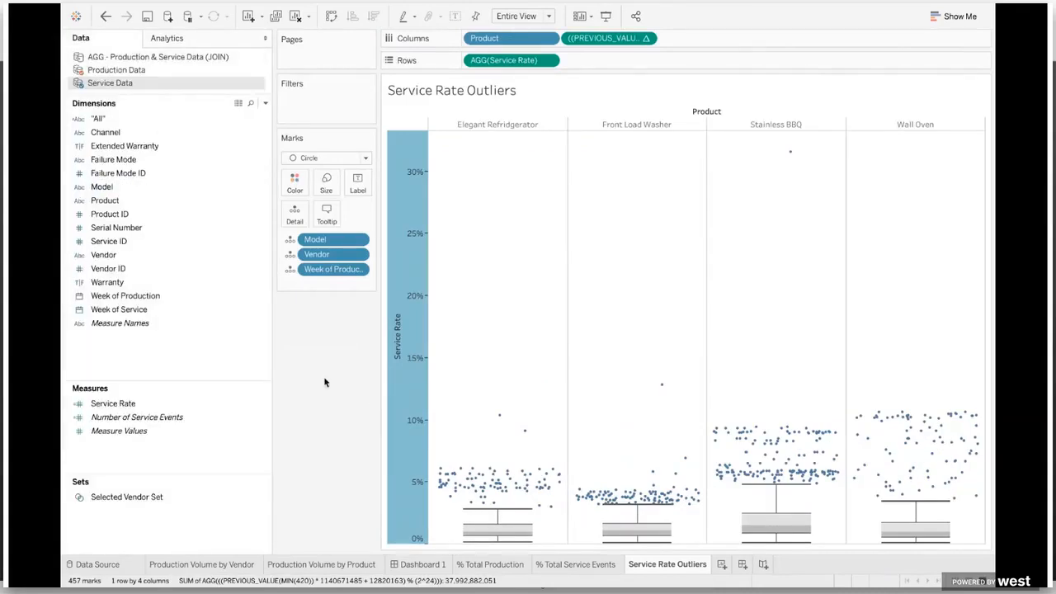
click(330, 157)
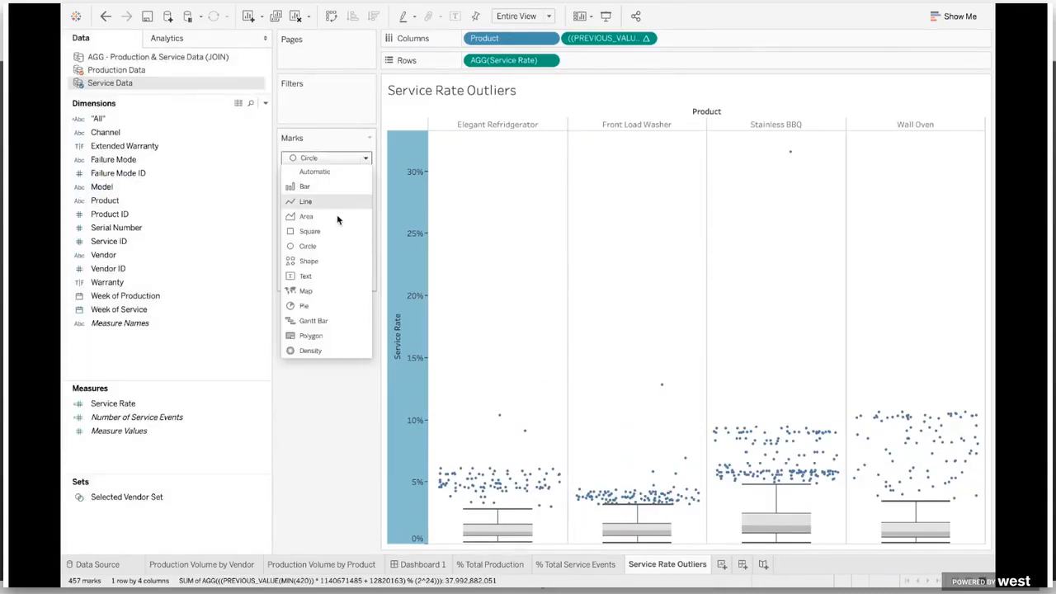
click(309, 260)
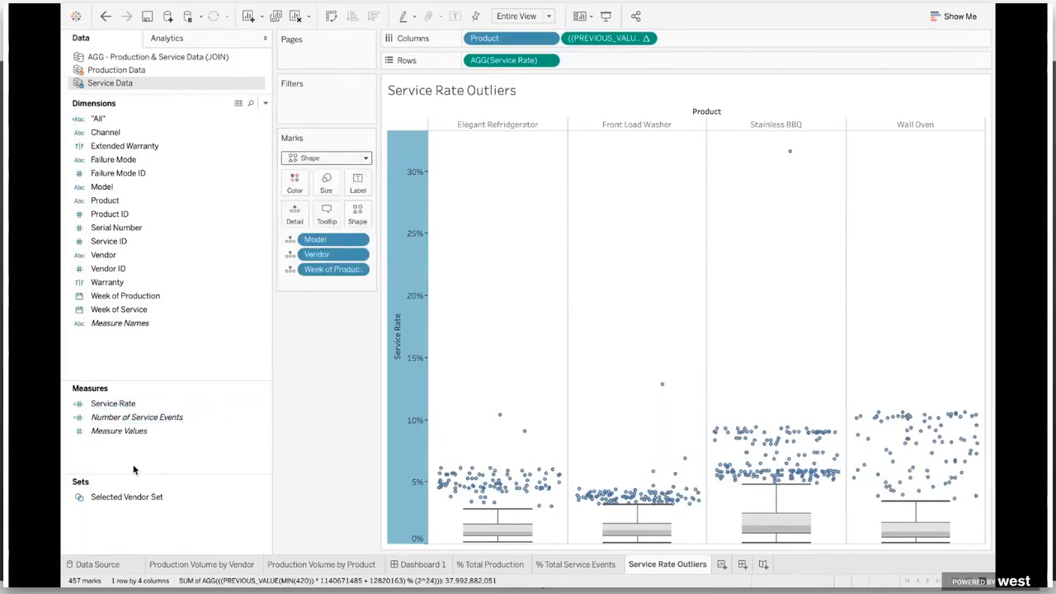
drag(113, 498, 292, 184)
drag(294, 185, 294, 182)
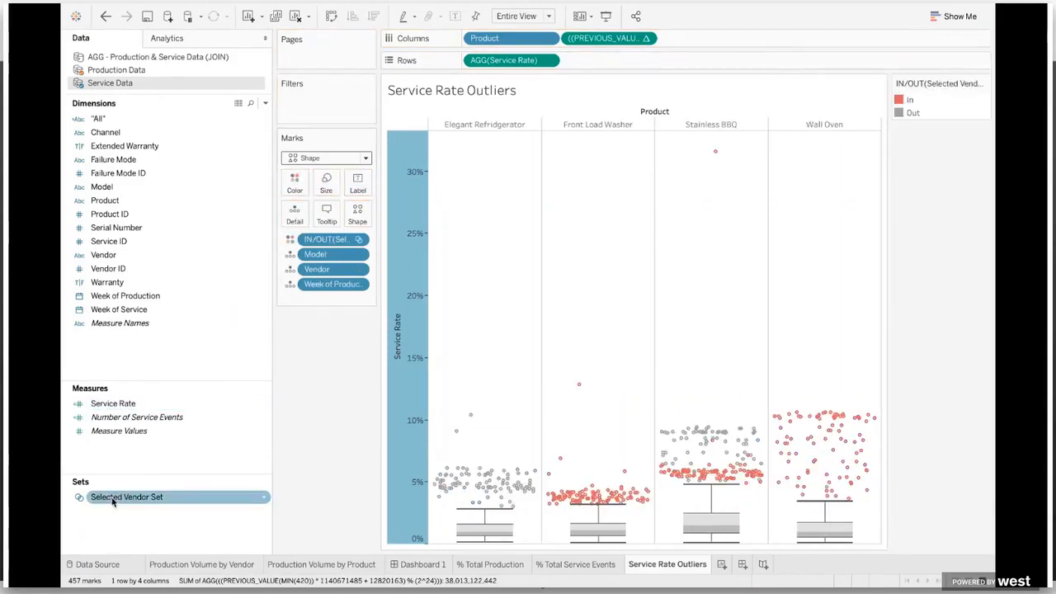
Assign Selected Vendor Set to shape, using the Filled palette's X for In and circle for Out, and apply it.
drag(112, 503, 357, 221)
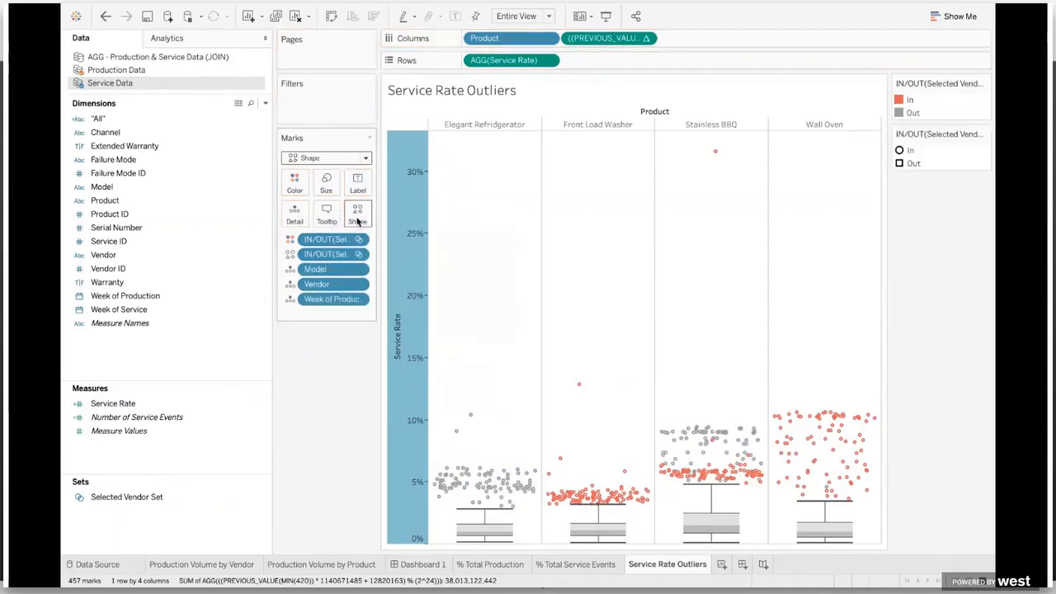
click(358, 215)
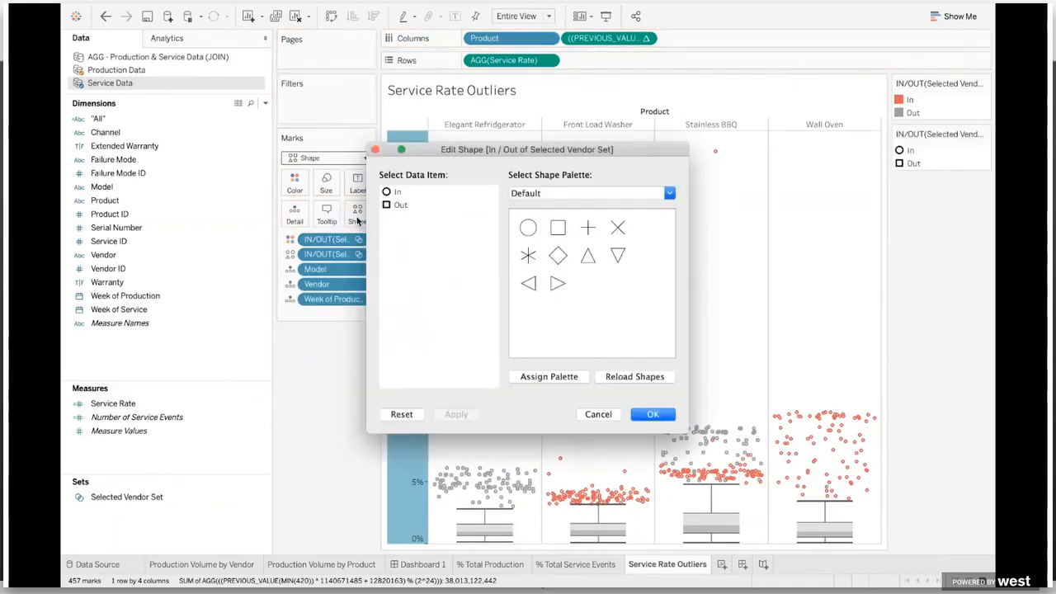
click(522, 194)
click(544, 357)
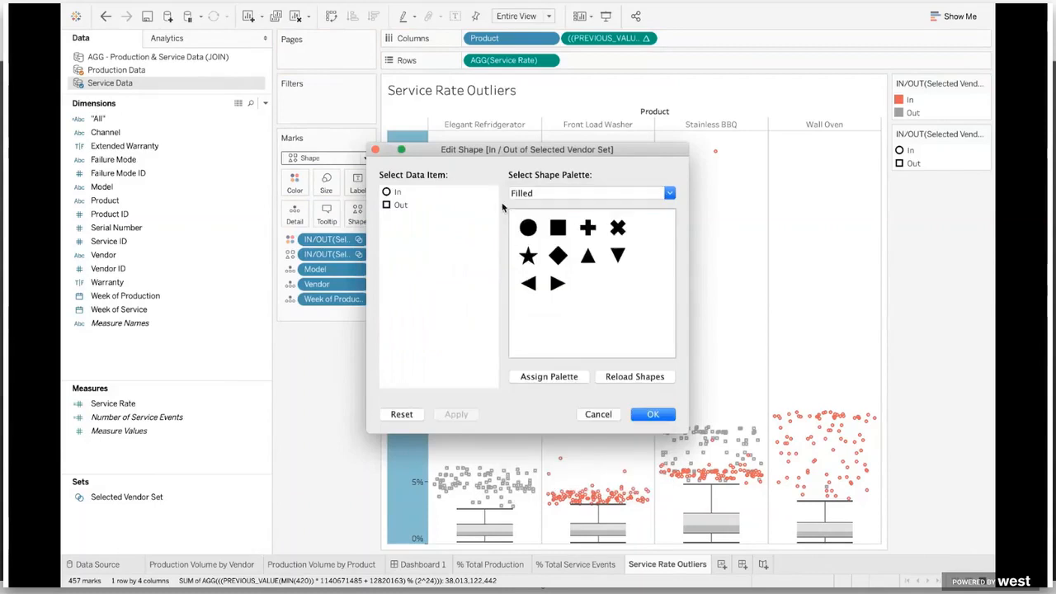
click(393, 196)
click(617, 228)
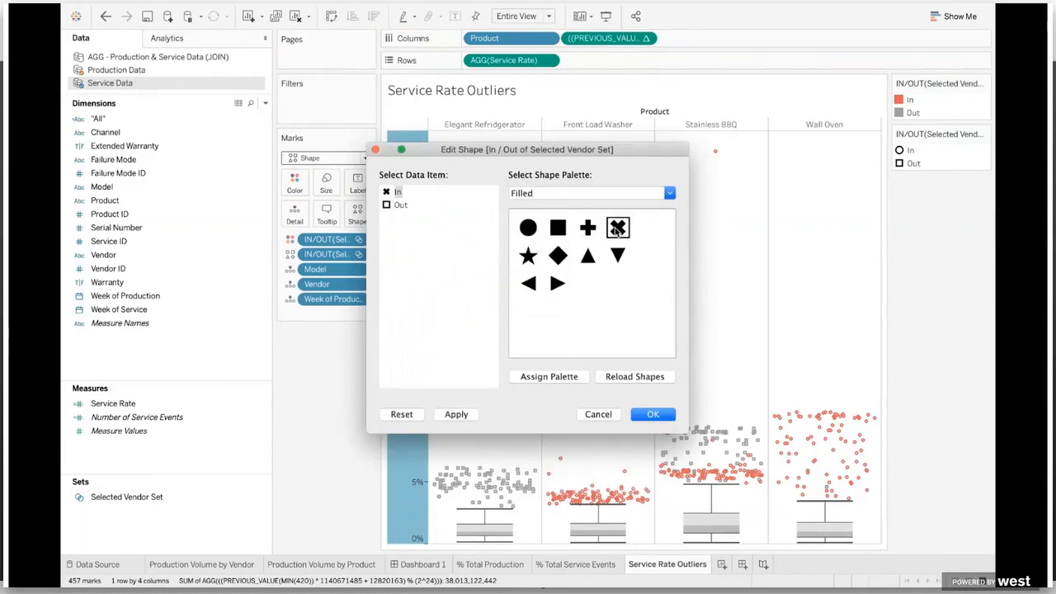
click(400, 205)
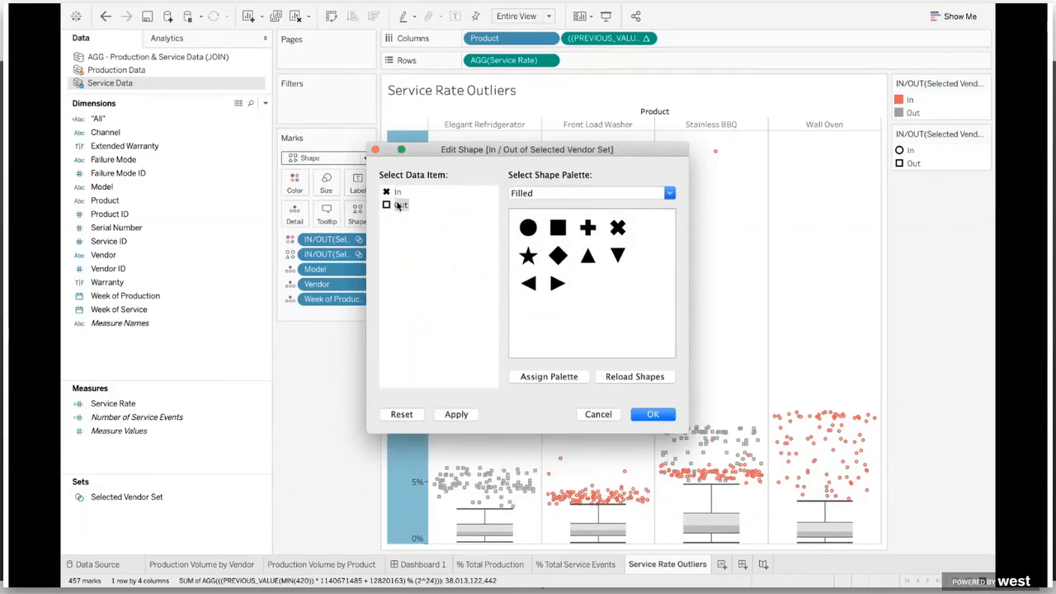
click(528, 229)
click(452, 416)
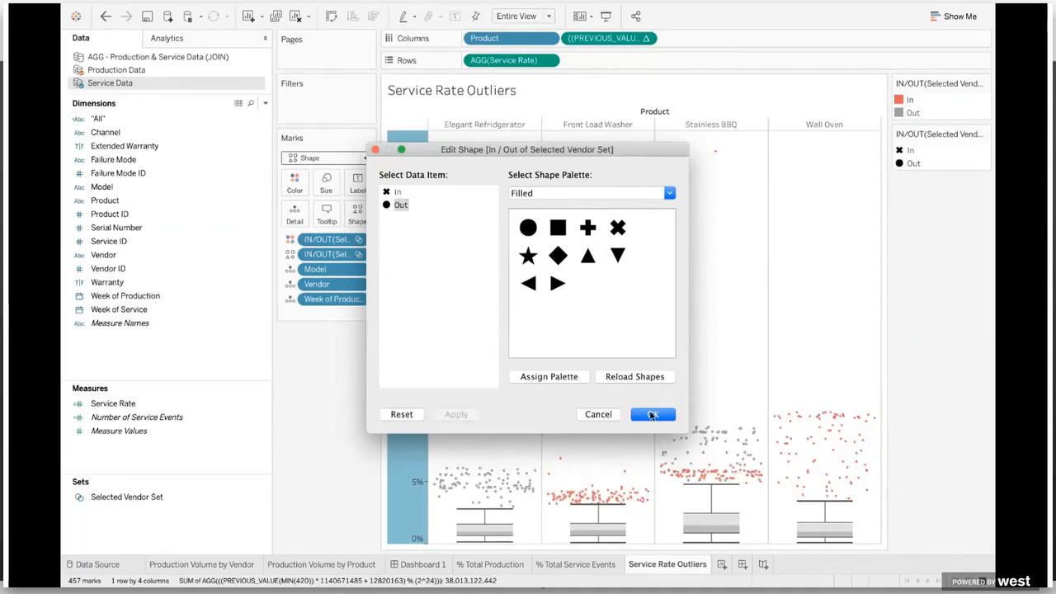
Accept the shape assignment, enlarge the outlier marks so the X and circle shapes are distinguishable, and collapse the Data pane.
click(652, 415)
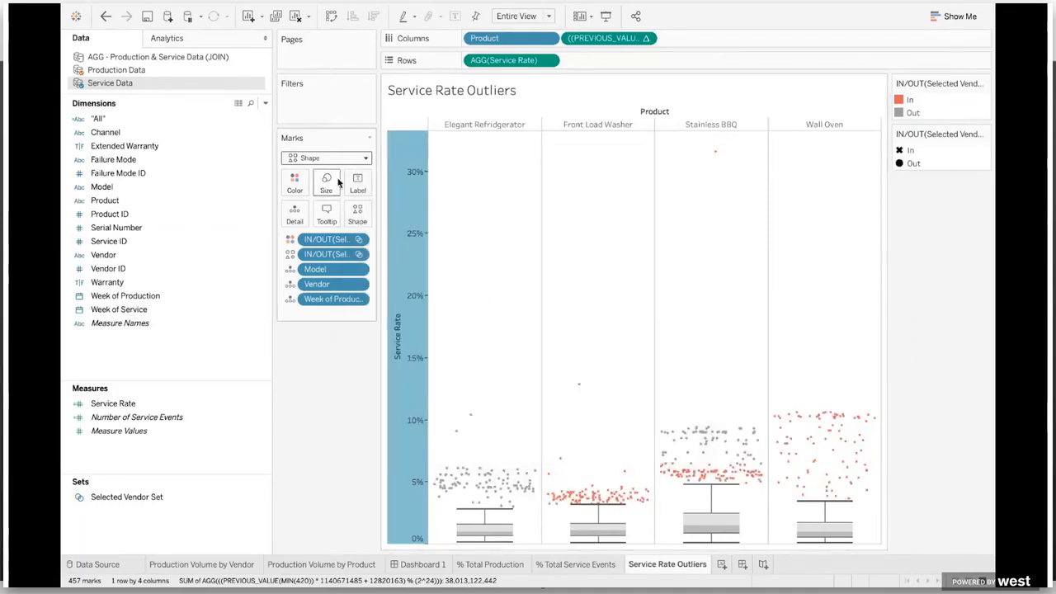
click(332, 183)
click(351, 218)
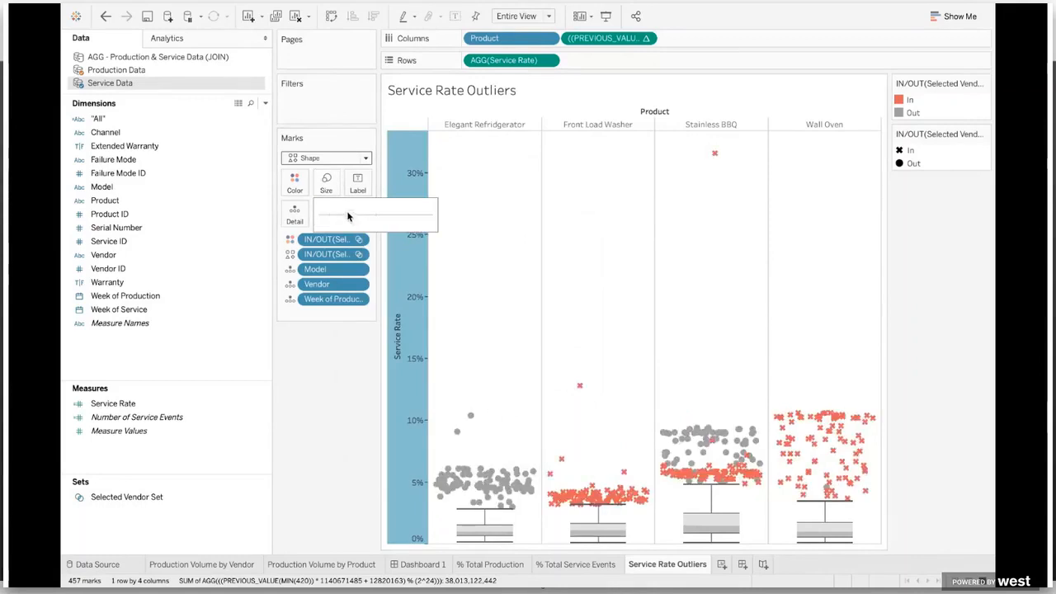
click(293, 388)
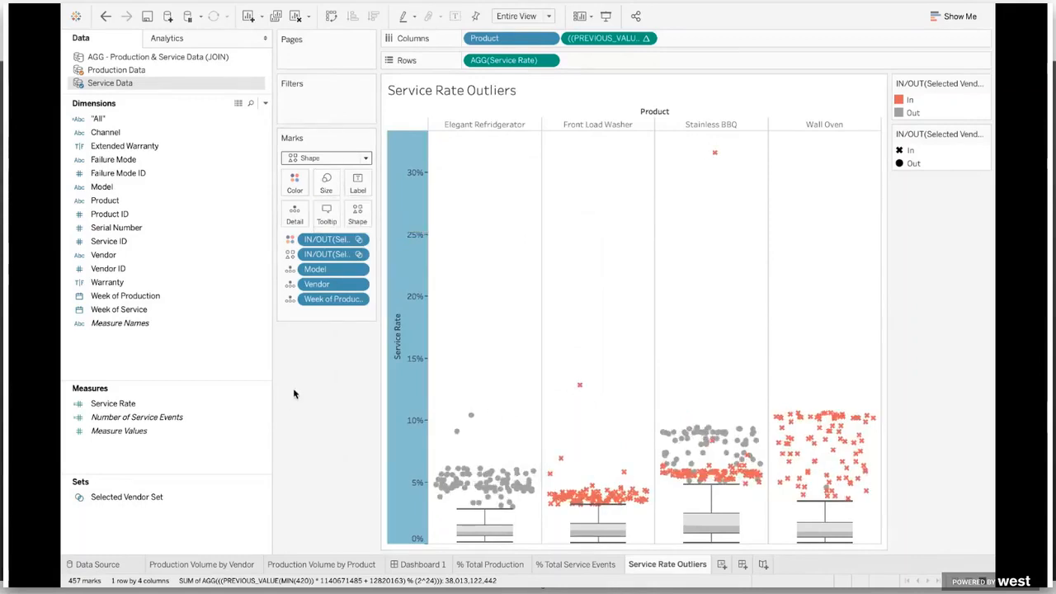
click(264, 39)
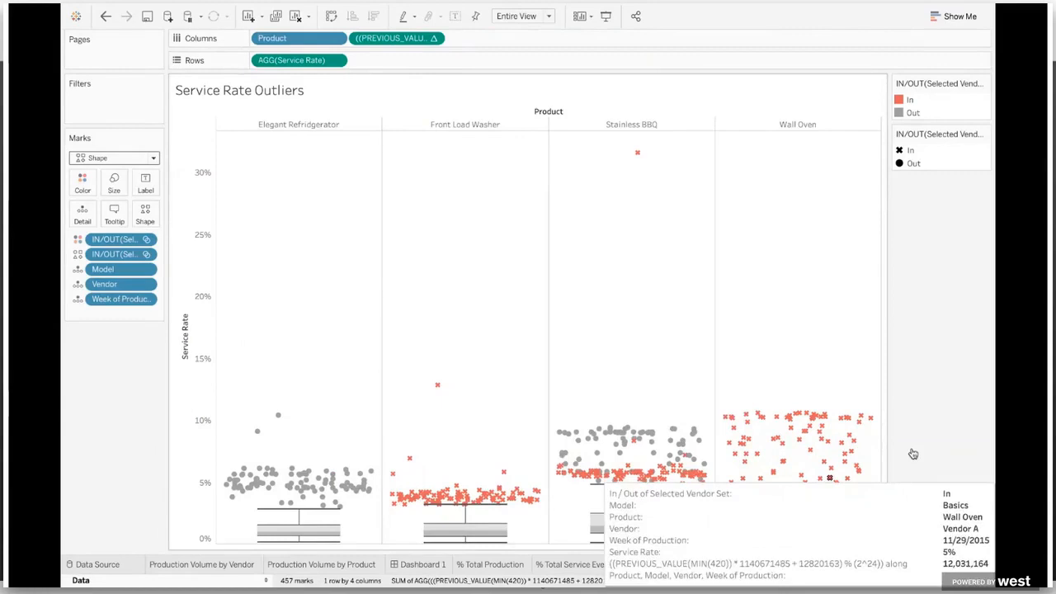
Add the Service Rate Outliers sheet to Dashboard 1 as a tiled view beside % Total Service Events, below Production Volume by Product.
click(421, 565)
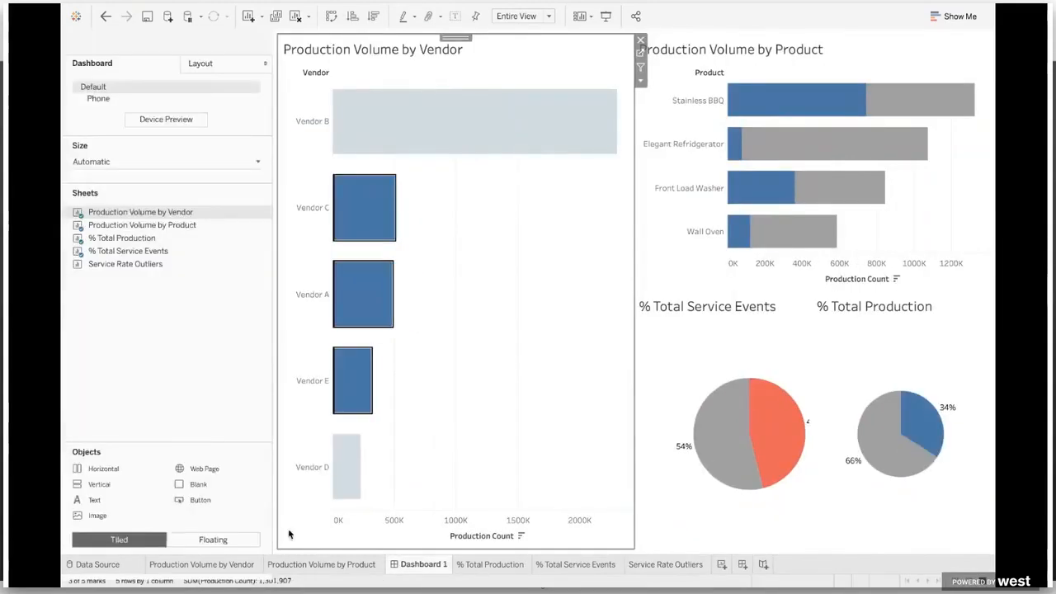
drag(175, 259, 689, 426)
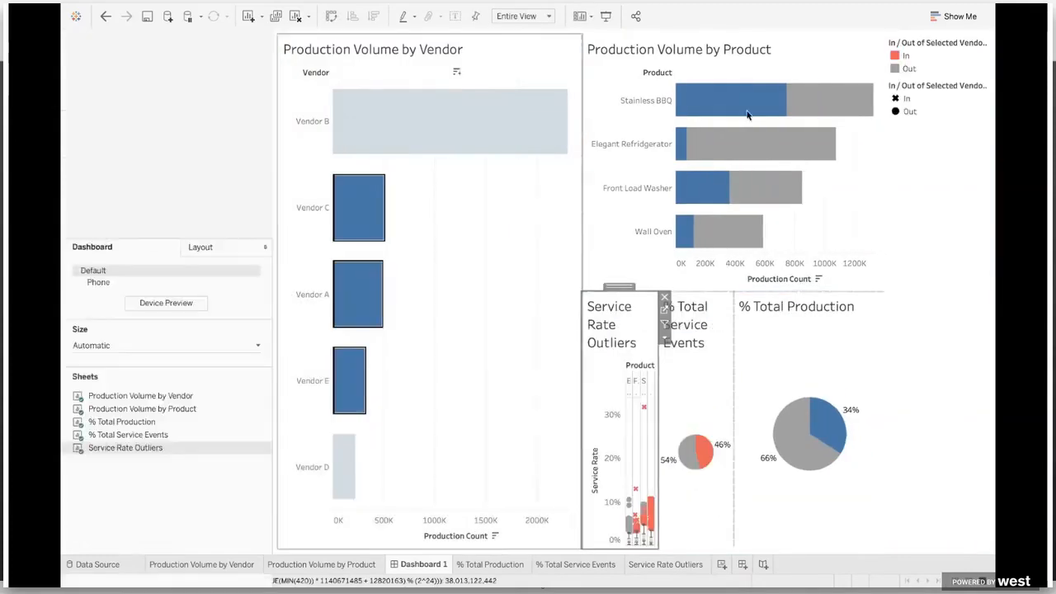
Remove the legend container from the dashboard and widen the Service Rate Outliers and % Total Service Events sheets.
click(879, 40)
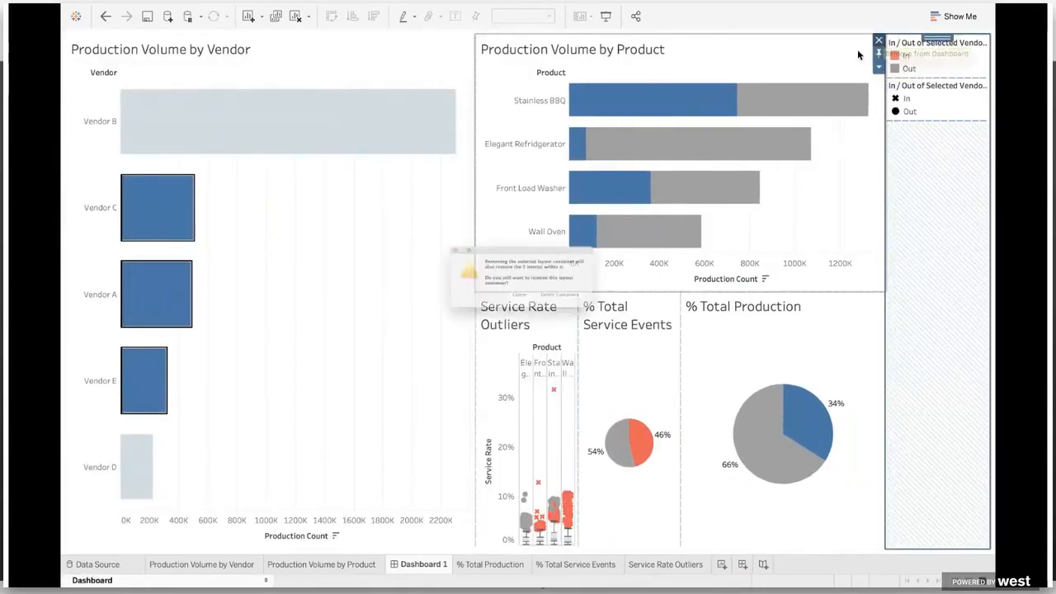
click(583, 315)
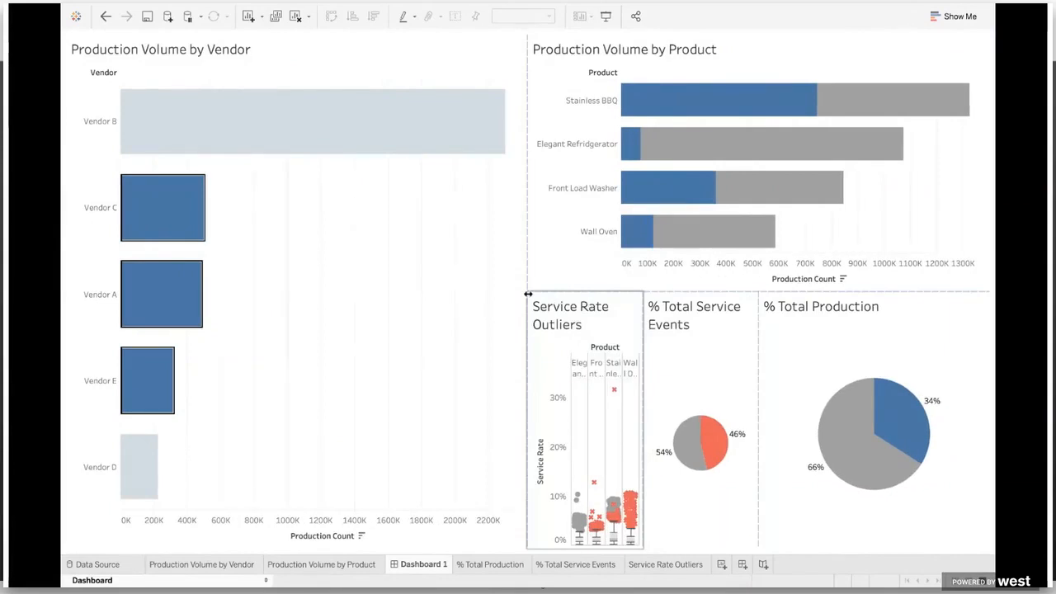
drag(526, 294, 415, 299)
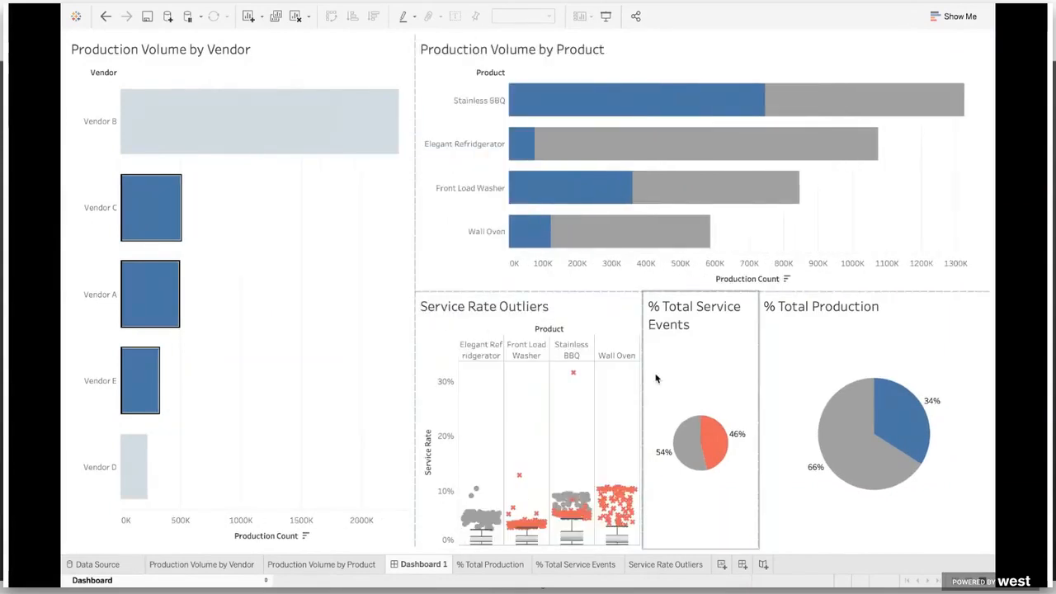
drag(759, 375, 801, 375)
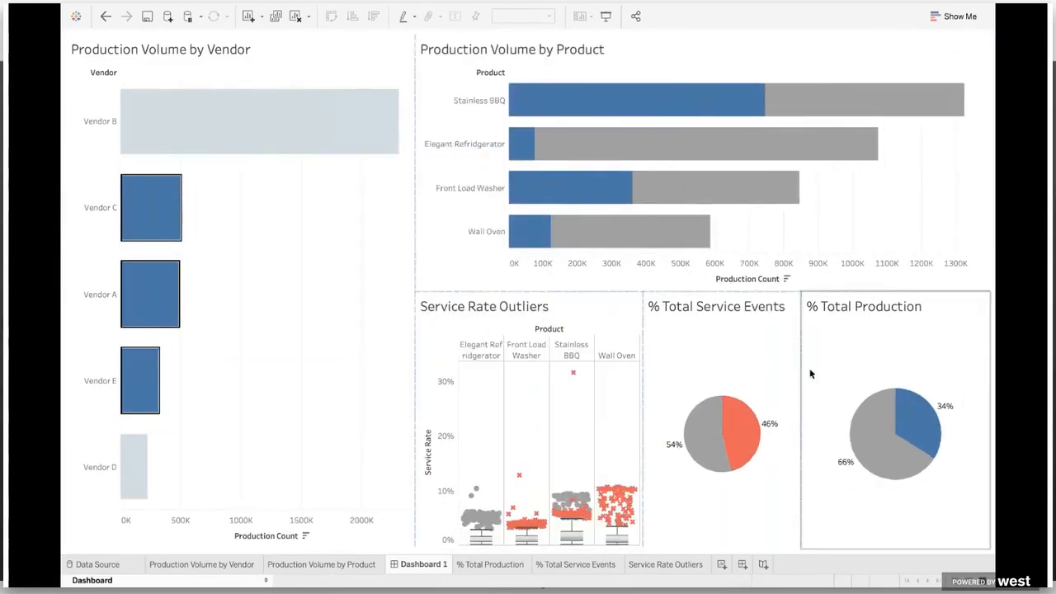
Test the vendor set actions by selecting Vendor B, Vendor C, Vendor A, and finally Vendors A, E and D together.
click(314, 123)
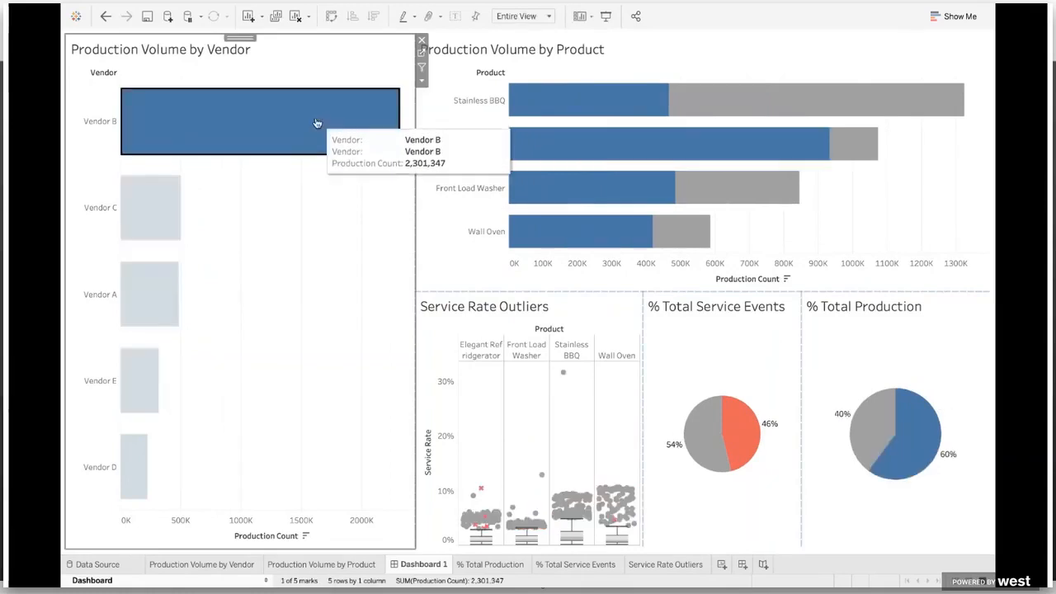
click(161, 194)
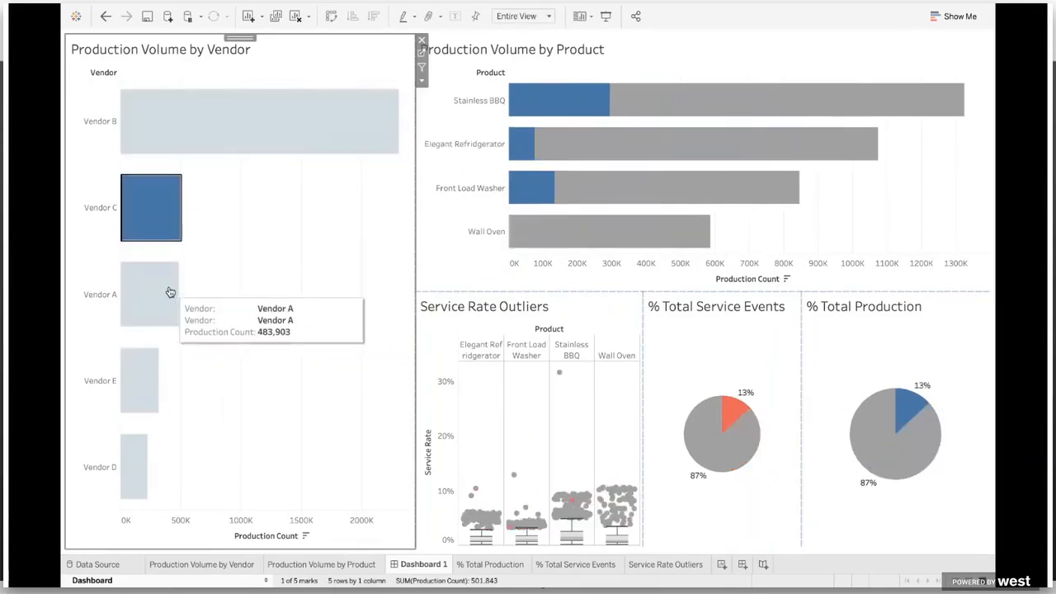
click(169, 292)
drag(246, 491, 167, 290)
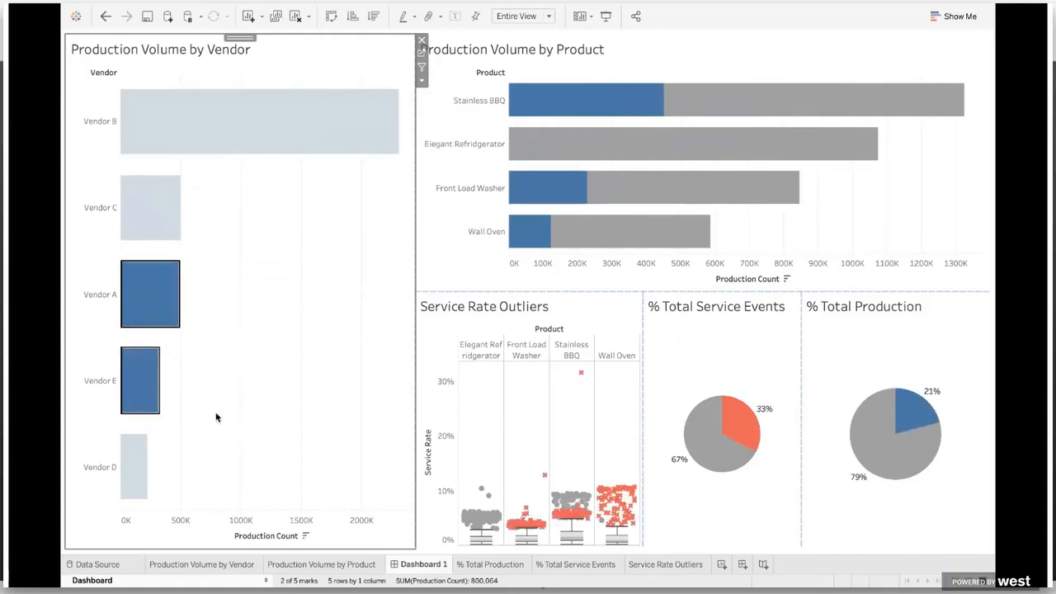
drag(233, 467, 165, 300)
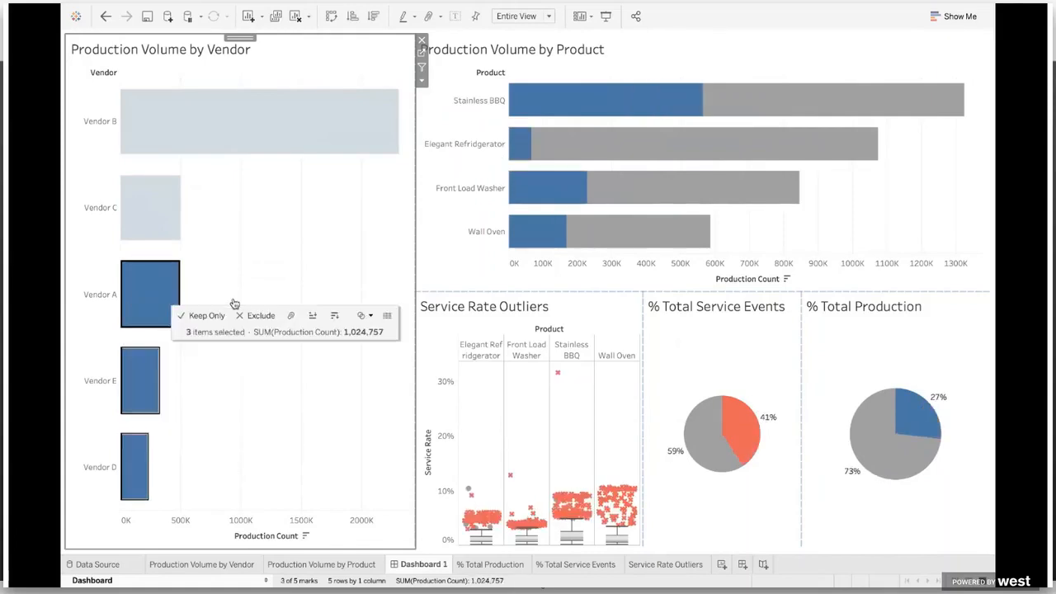
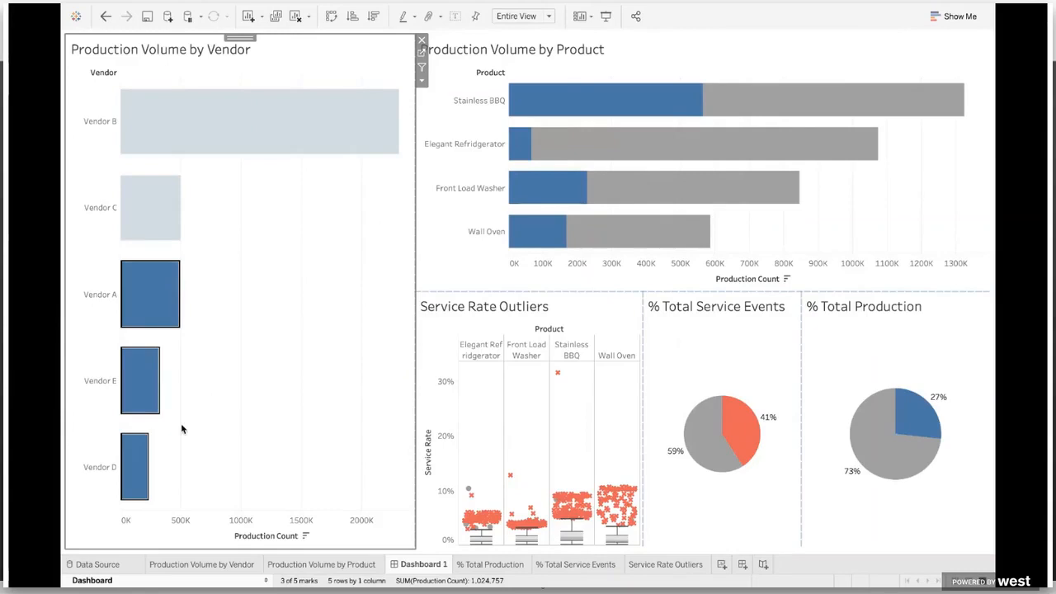
Add a dashboard filter action that runs on Select, with only Production Volume by Product as its source sheet.
mouse_move(128, 285)
click(277, 8)
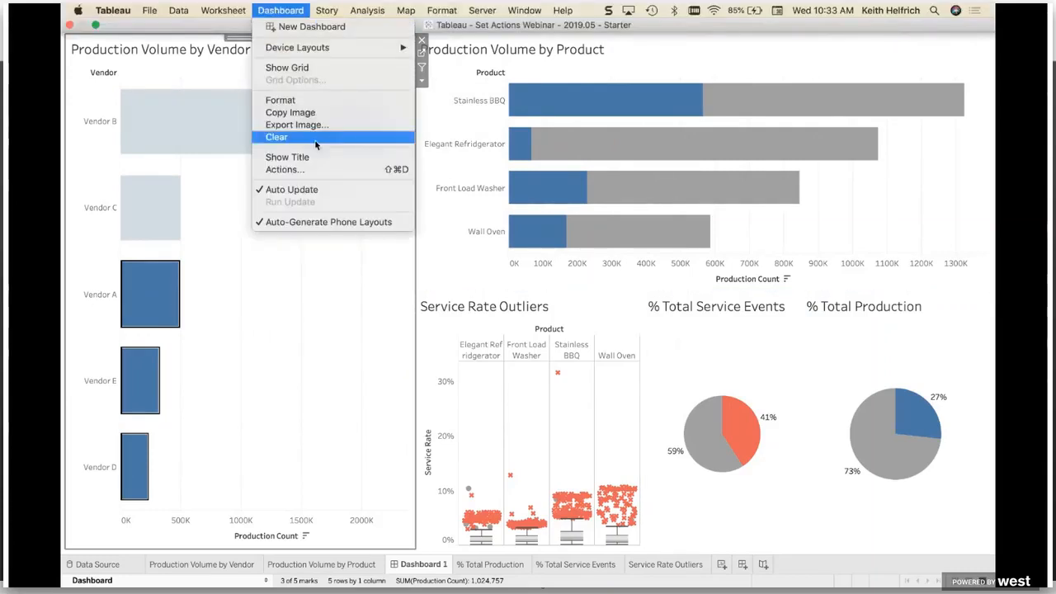
click(324, 170)
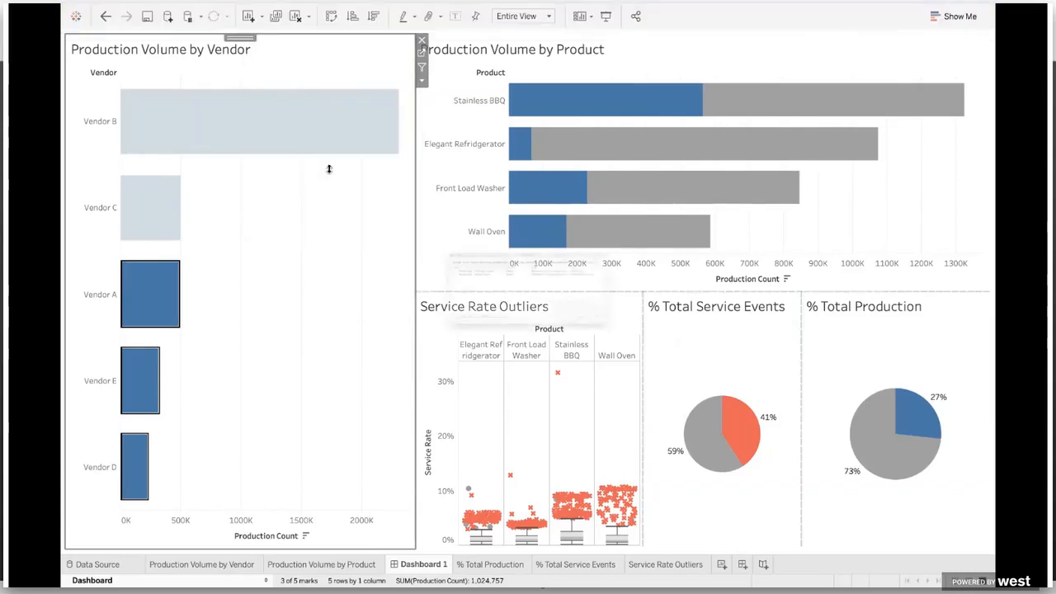
click(302, 350)
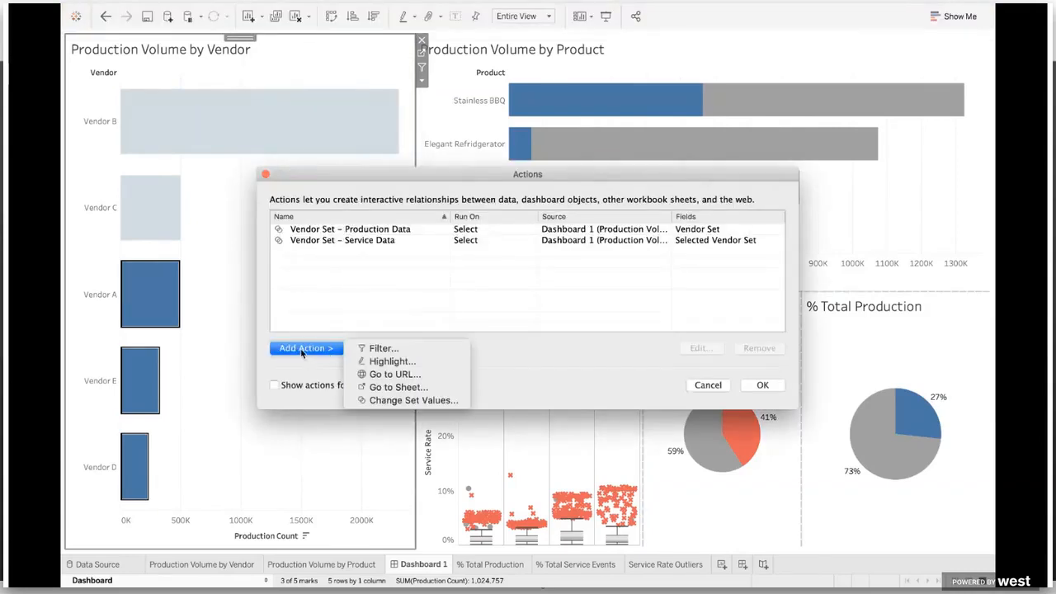
click(378, 349)
click(476, 178)
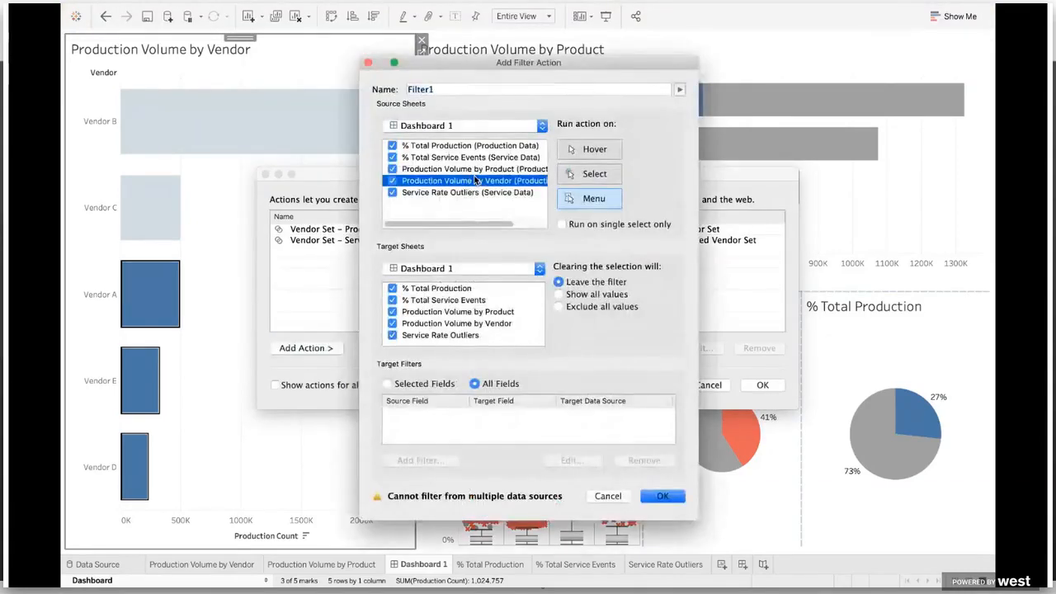
key(super+a)
key(space)
click(573, 182)
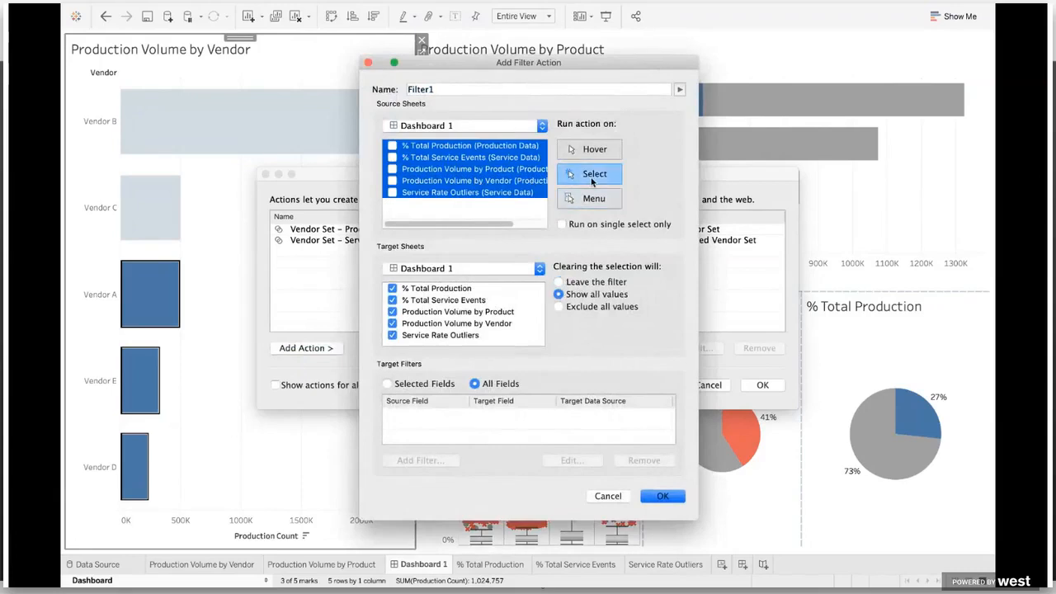
click(499, 205)
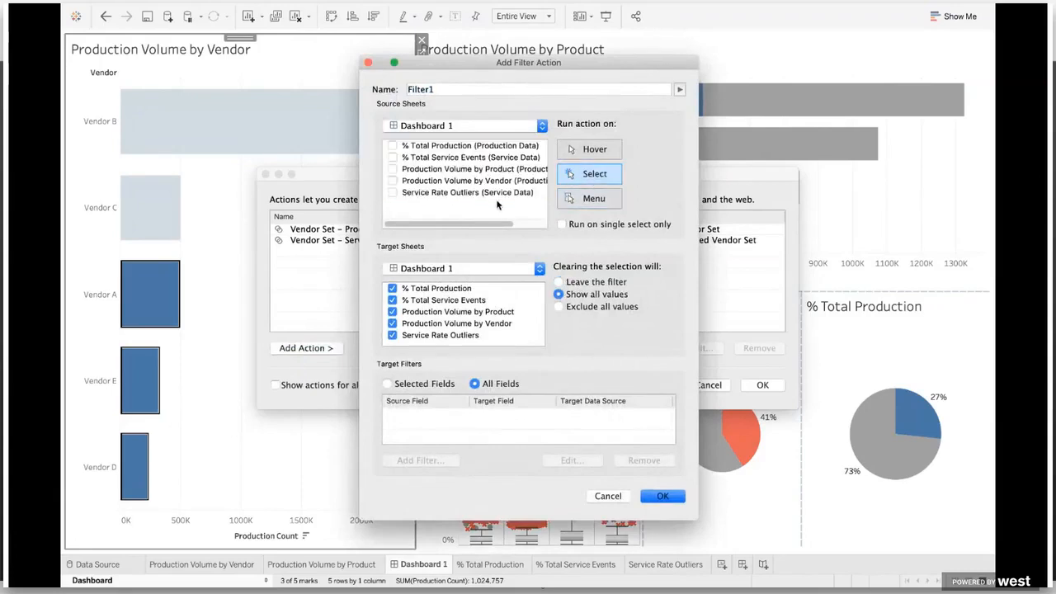
click(452, 170)
click(392, 169)
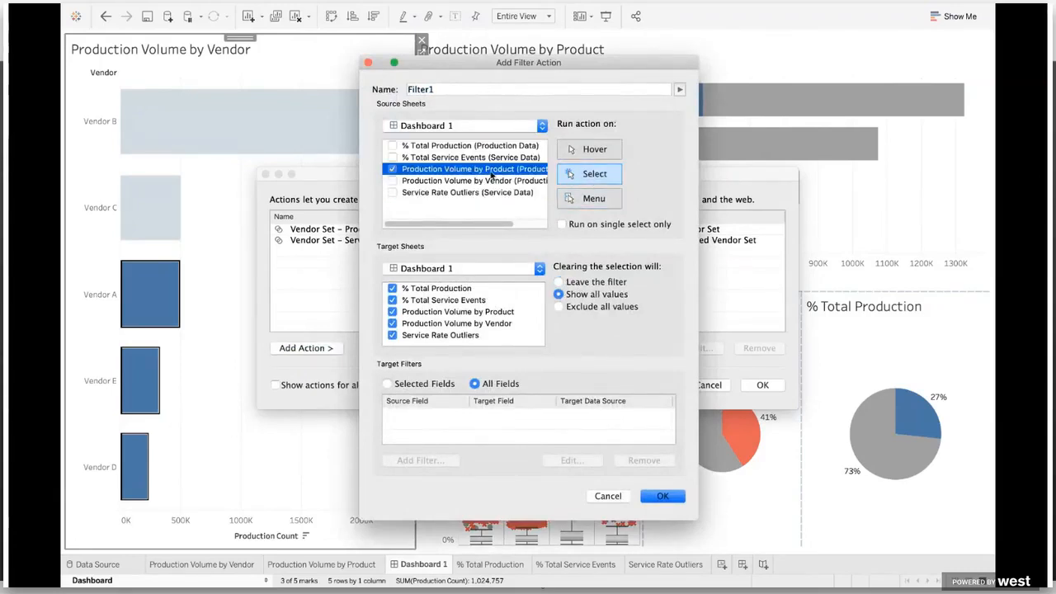
Exclude Production Volume by Product and Production Volume by Vendor from the filter's target sheets and name the action Product Filter.
click(392, 336)
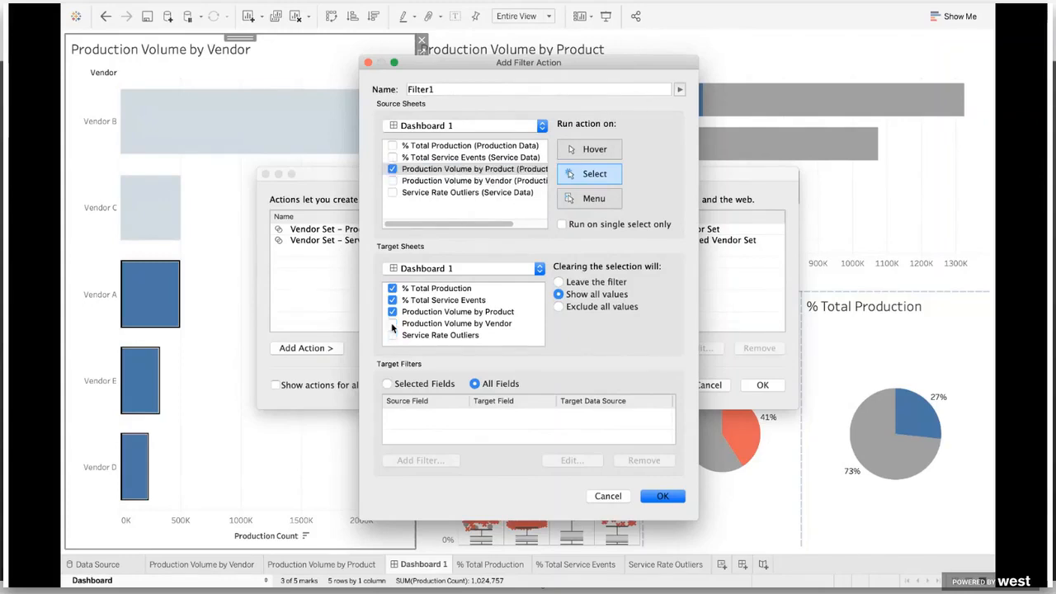
click(392, 312)
click(474, 91)
text(Pr)
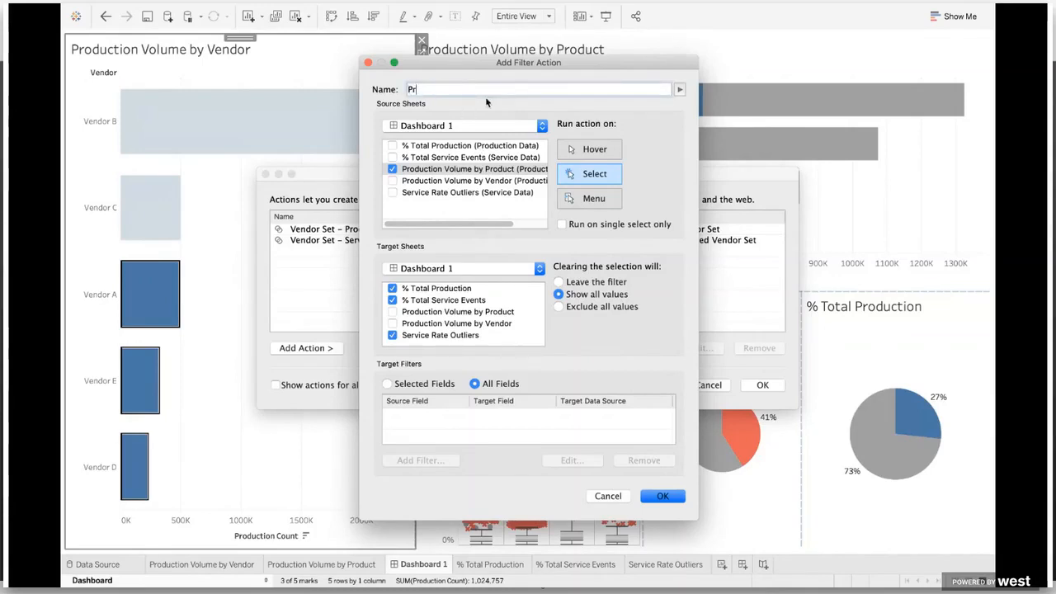
text(oduct Filter)
click(662, 495)
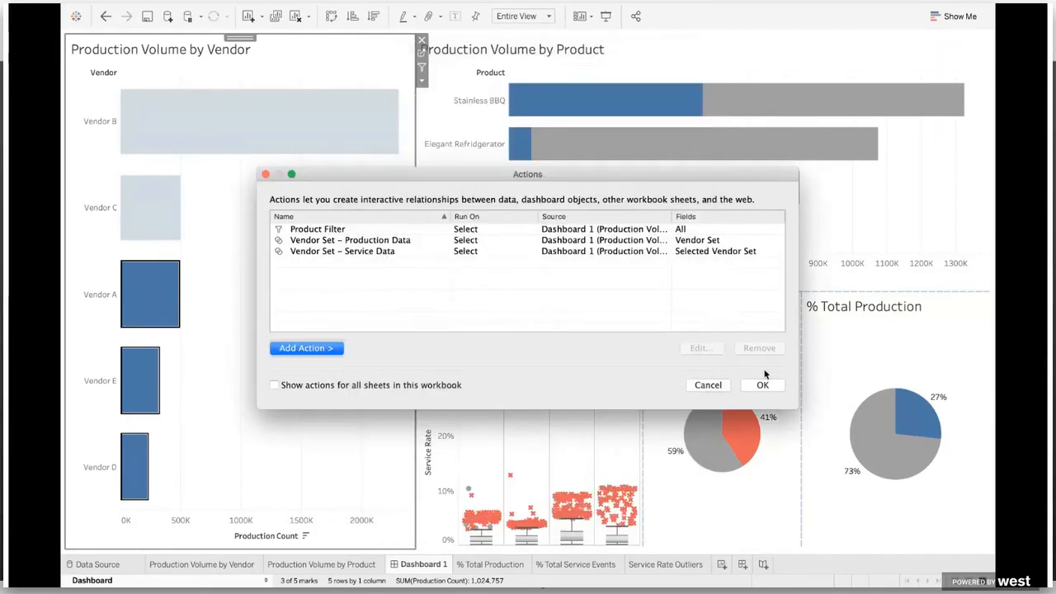
click(764, 386)
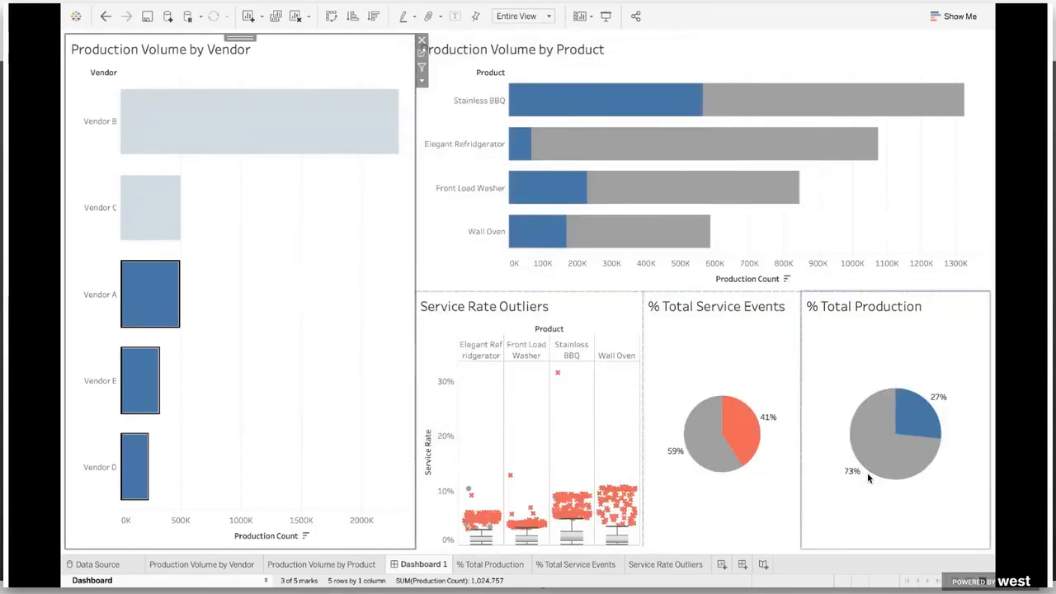
Test the product filter with the Stainless BBQ and Elegant Refridgerator headers, and clear the selection.
click(469, 105)
click(469, 102)
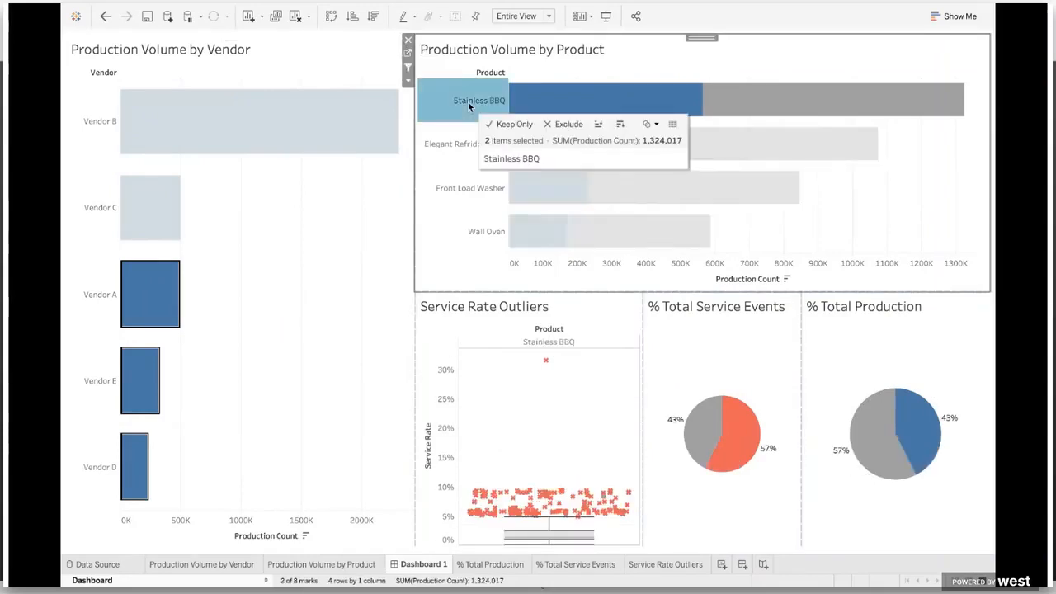
click(467, 145)
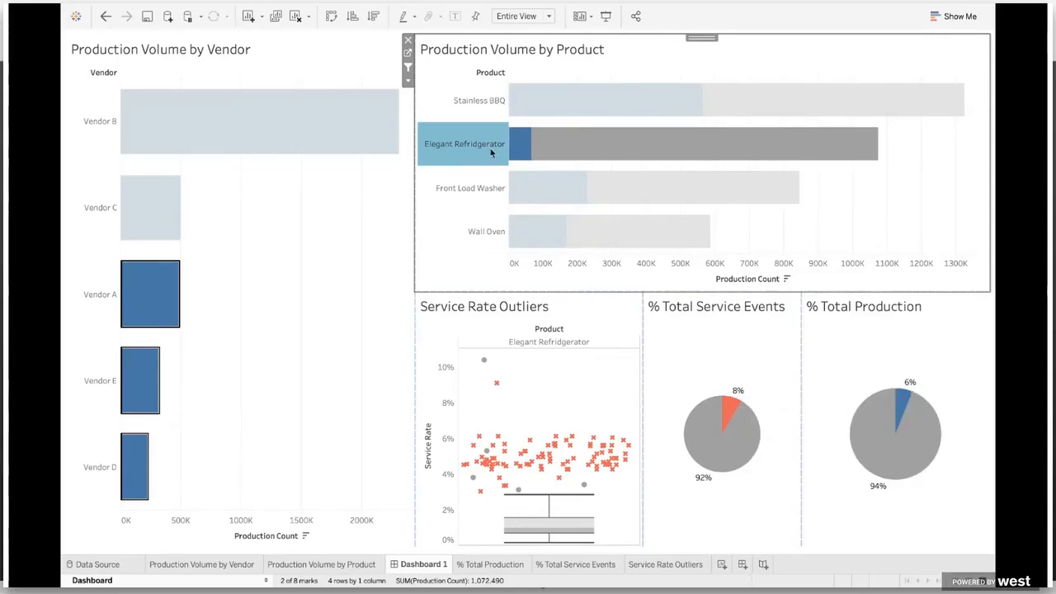
click(485, 101)
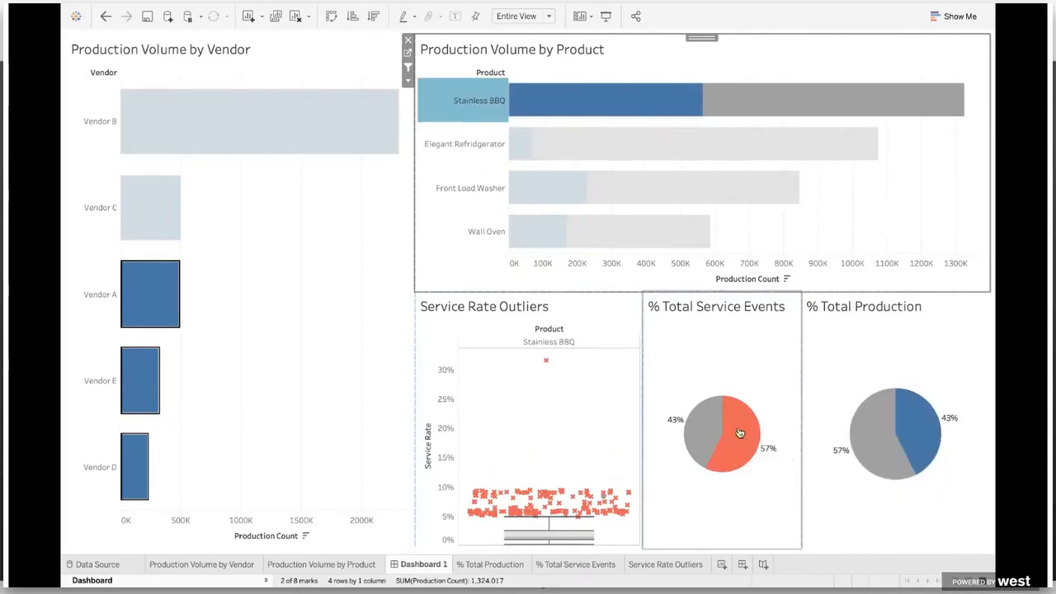
click(820, 235)
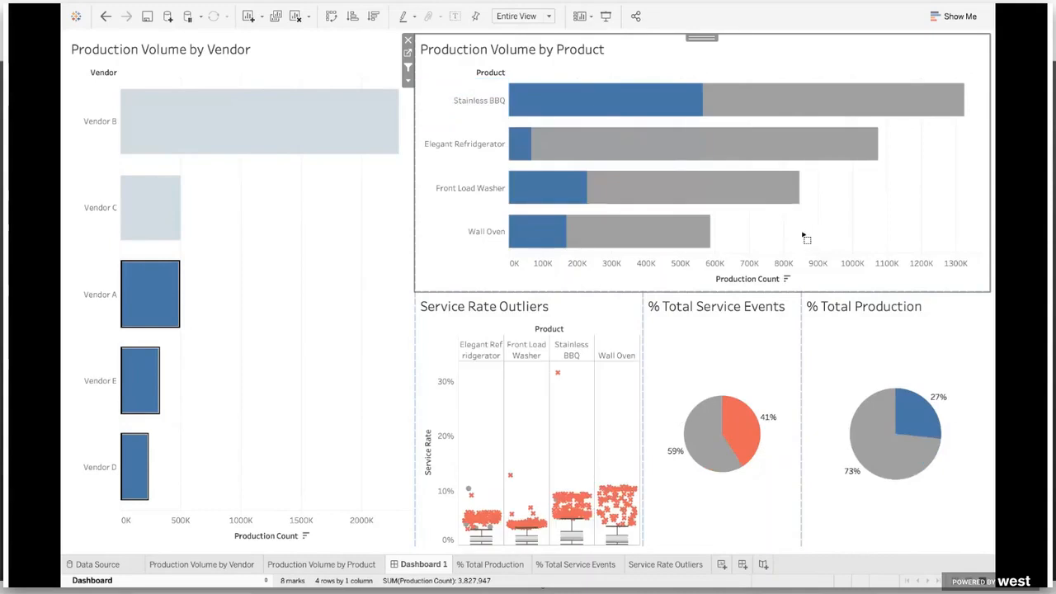
Compare the filtered charts for several Out bars together and for Front Load Washer, Wall Oven and Elegant Refridgerator individually.
drag(801, 245, 627, 179)
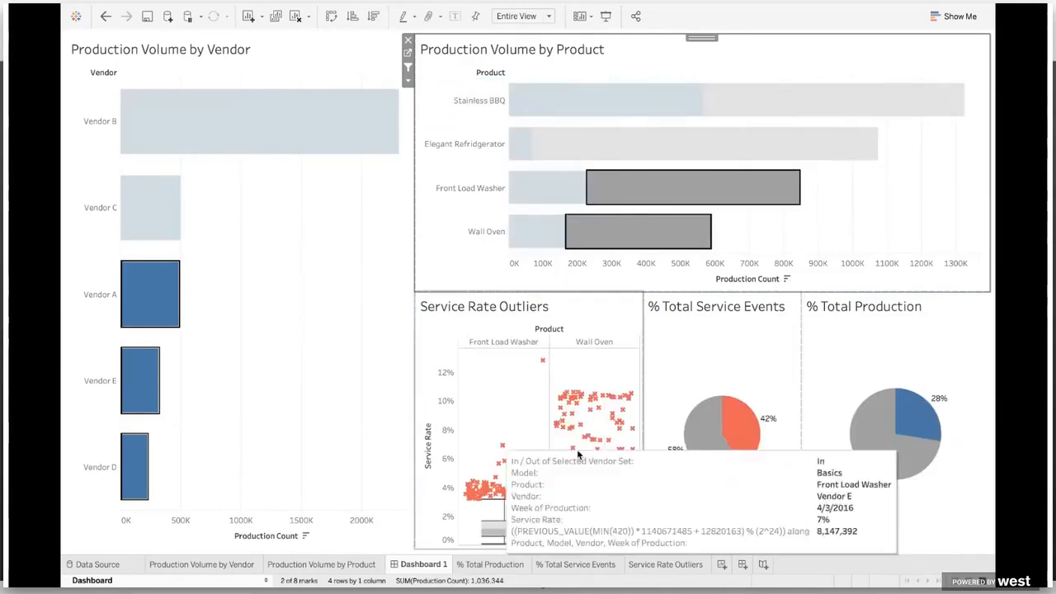
drag(795, 237, 654, 134)
drag(720, 150, 721, 150)
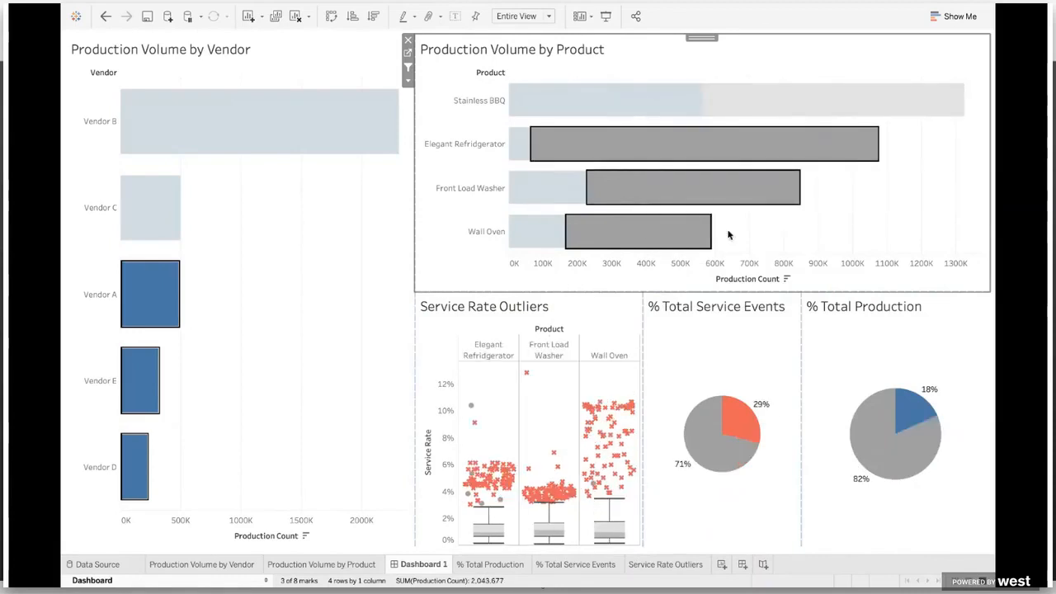
click(459, 190)
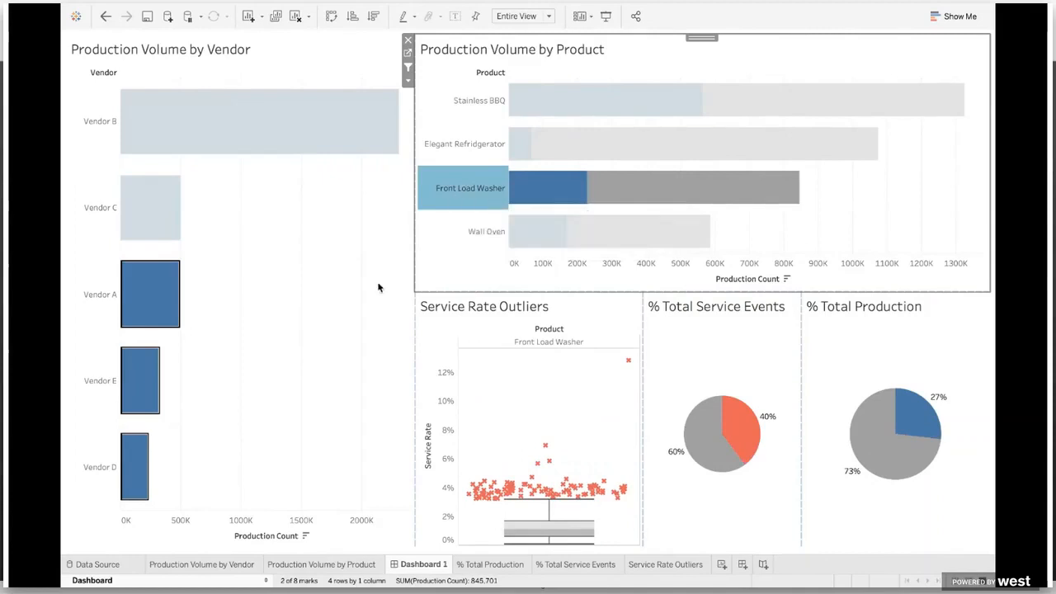
click(488, 231)
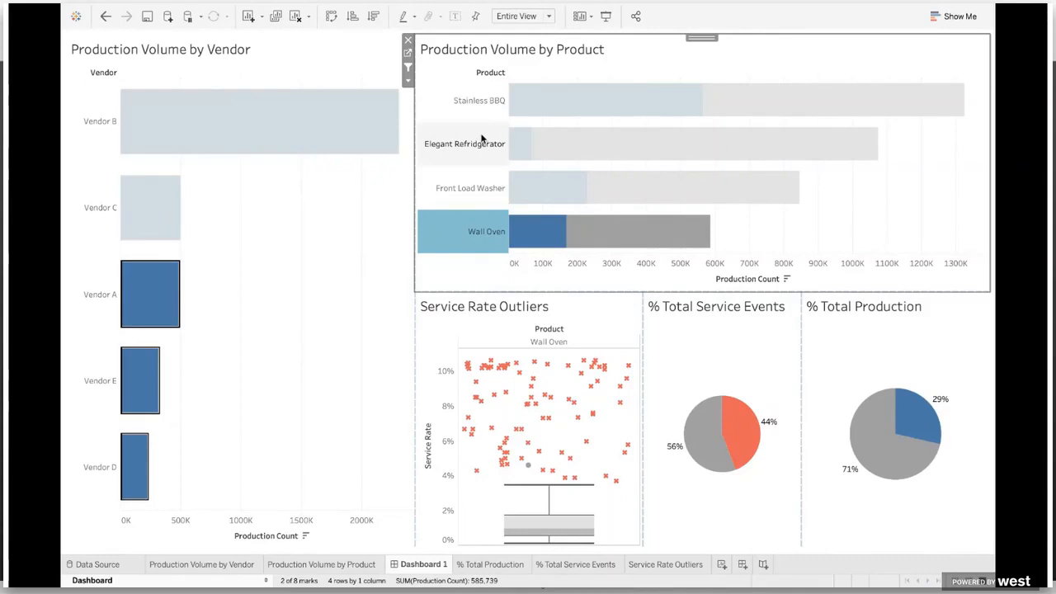
click(482, 138)
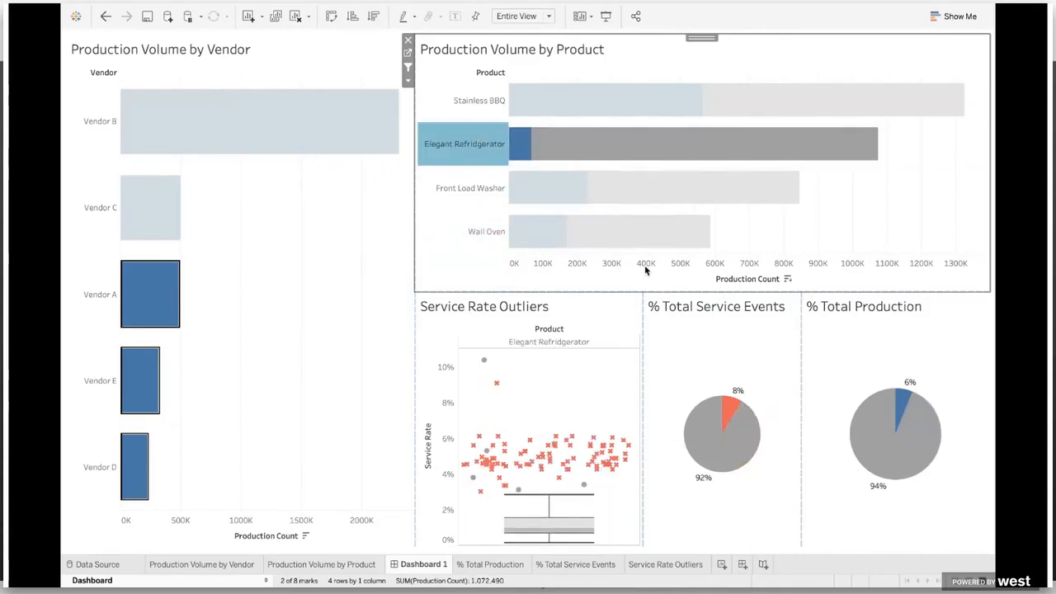
Switch to Chrome to view the web page about adding jitter in Tableau.
key(super+Tab)
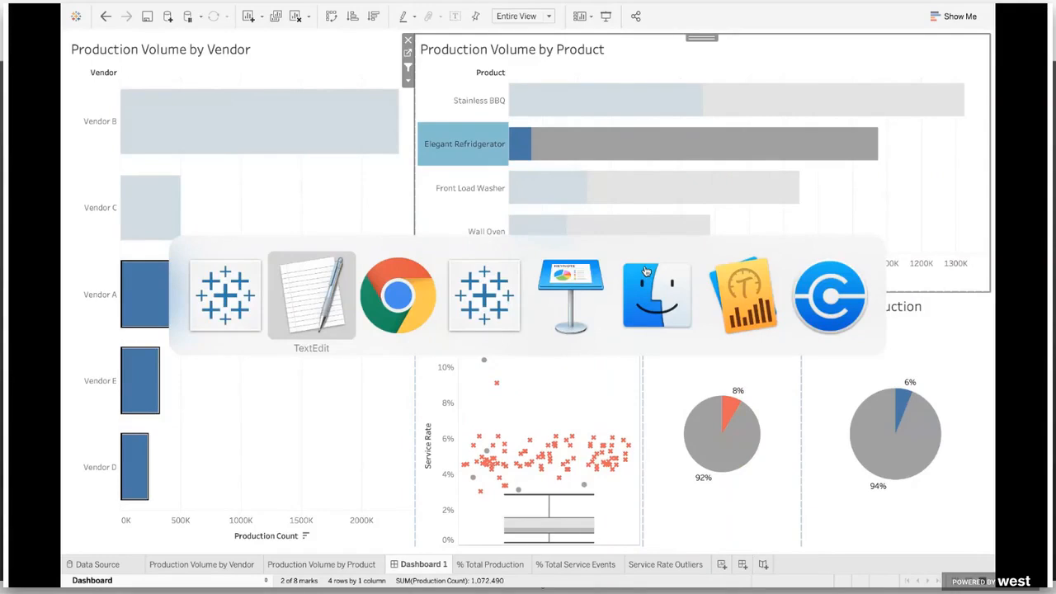
key(super+Tab)
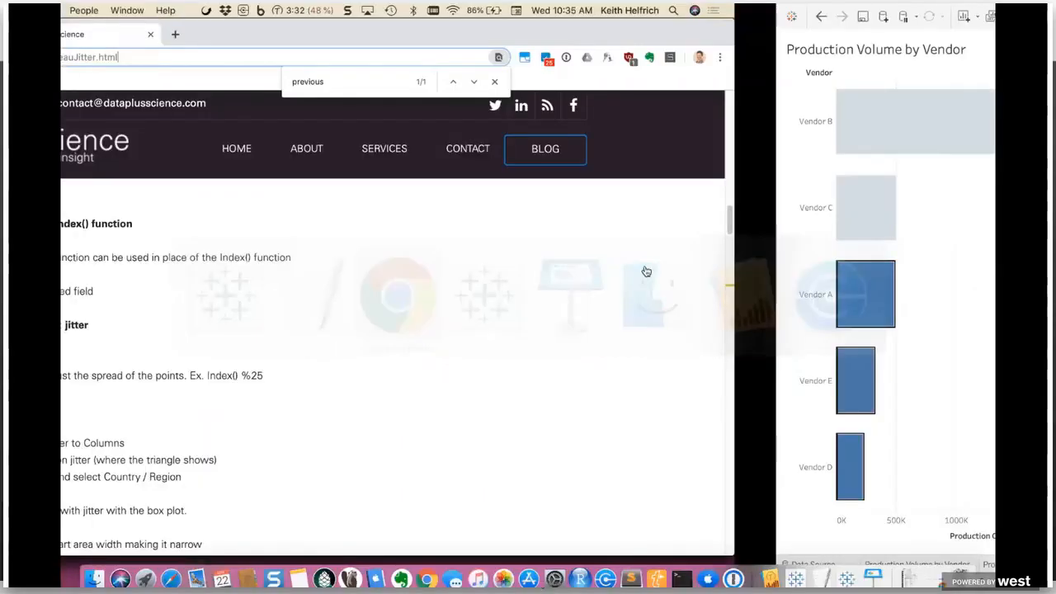
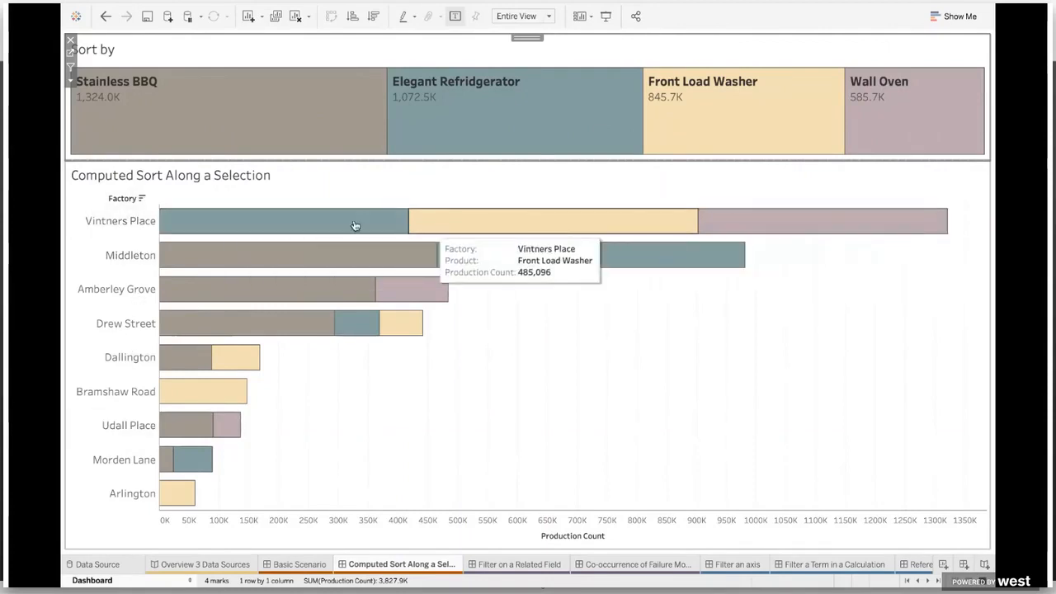
Sort the factories in the Computed Sort Along a Selection dashboard by Stainless BBQ, and by Elegant Refridgerator.
mouse_move(414, 250)
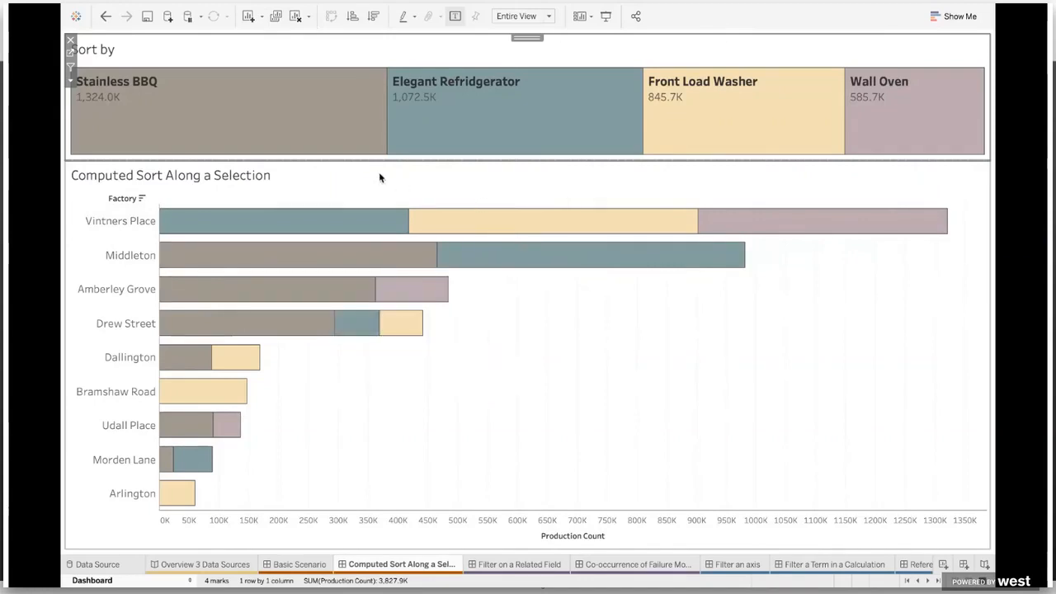
click(314, 130)
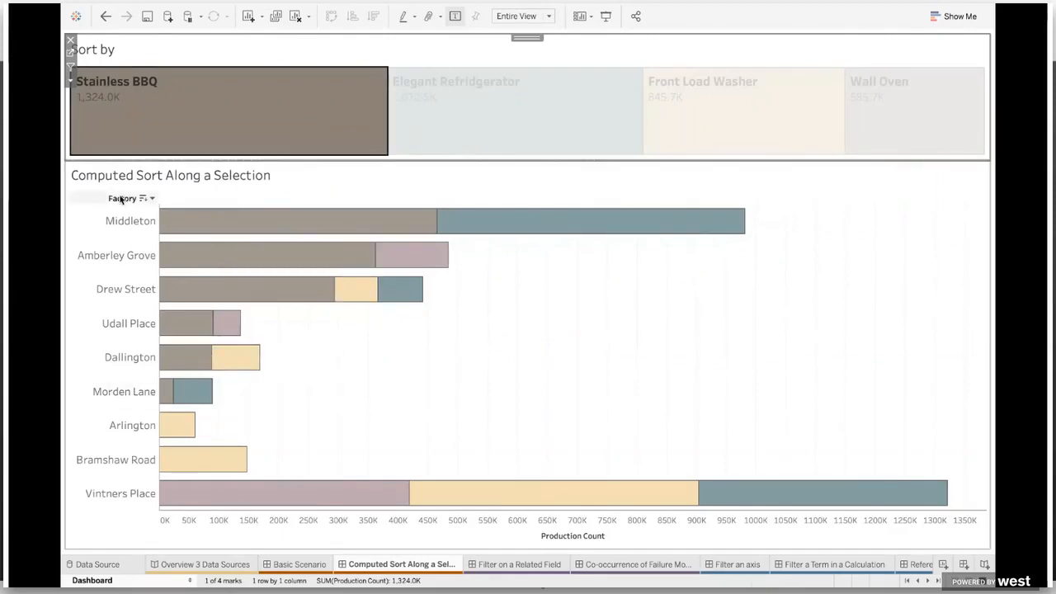
click(456, 145)
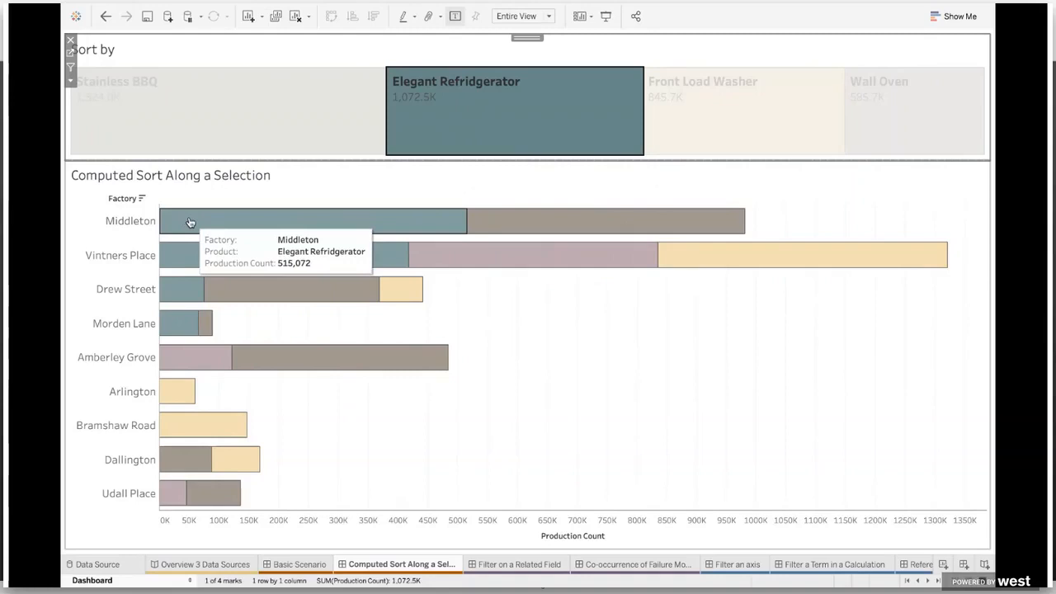
Compare the factory order when sorted by Front Load Washer, Wall Oven and Elegant Refridgerator, ending on Front Load Washer.
click(713, 136)
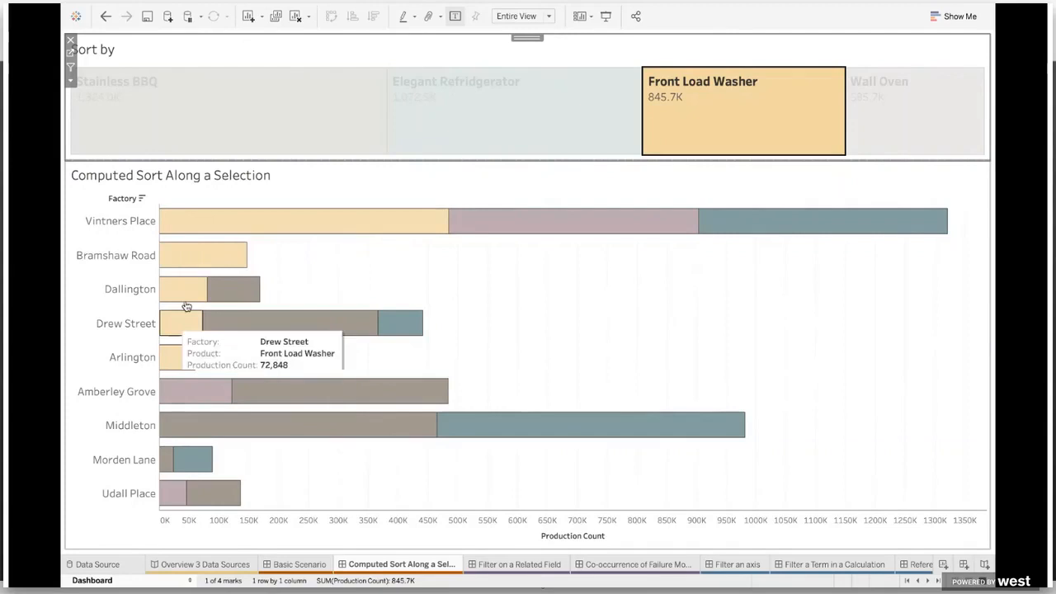
click(919, 127)
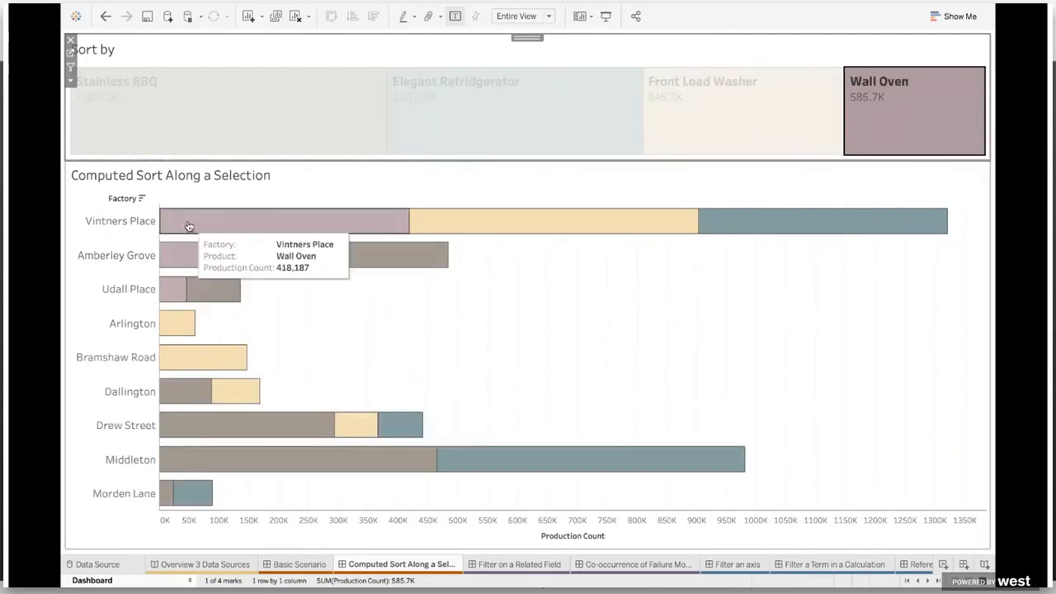
click(503, 147)
click(683, 129)
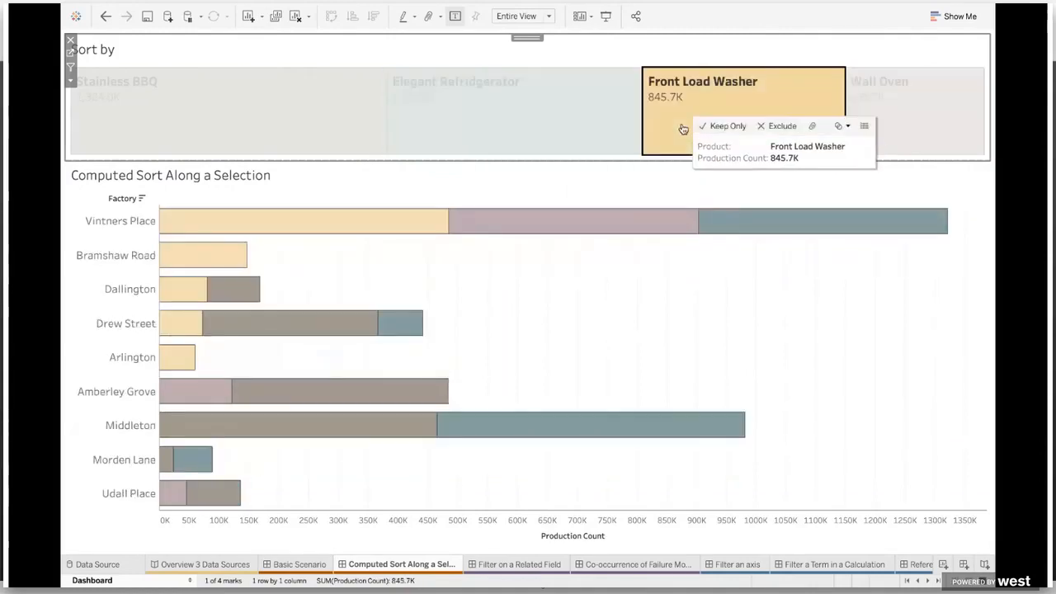
Switch to the workbook containing Dashboard 1 and add a worksheet named Sort By with marks colored by Product.
key(super+Tab)
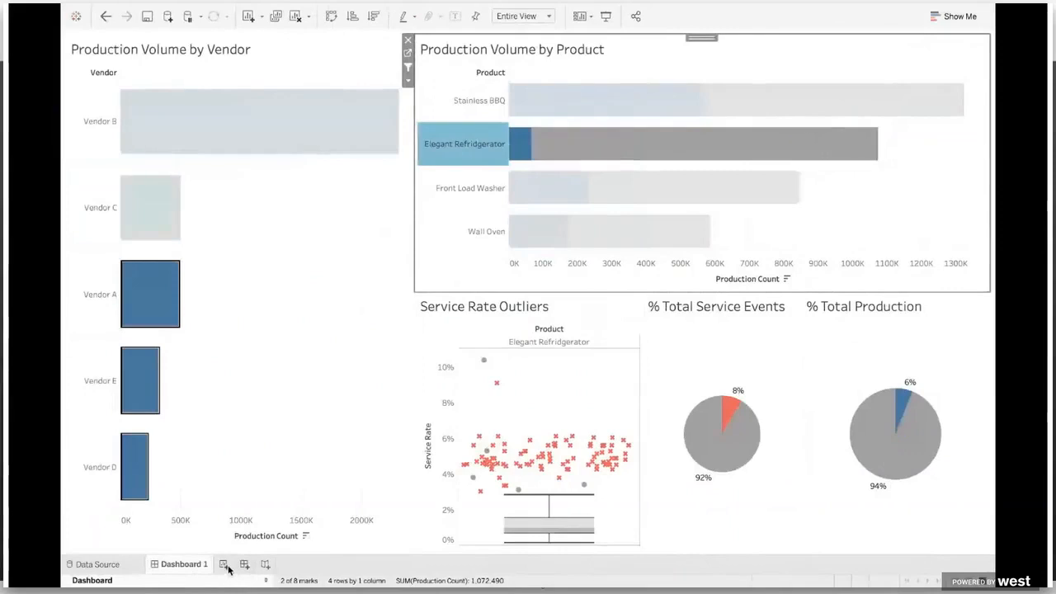
click(224, 565)
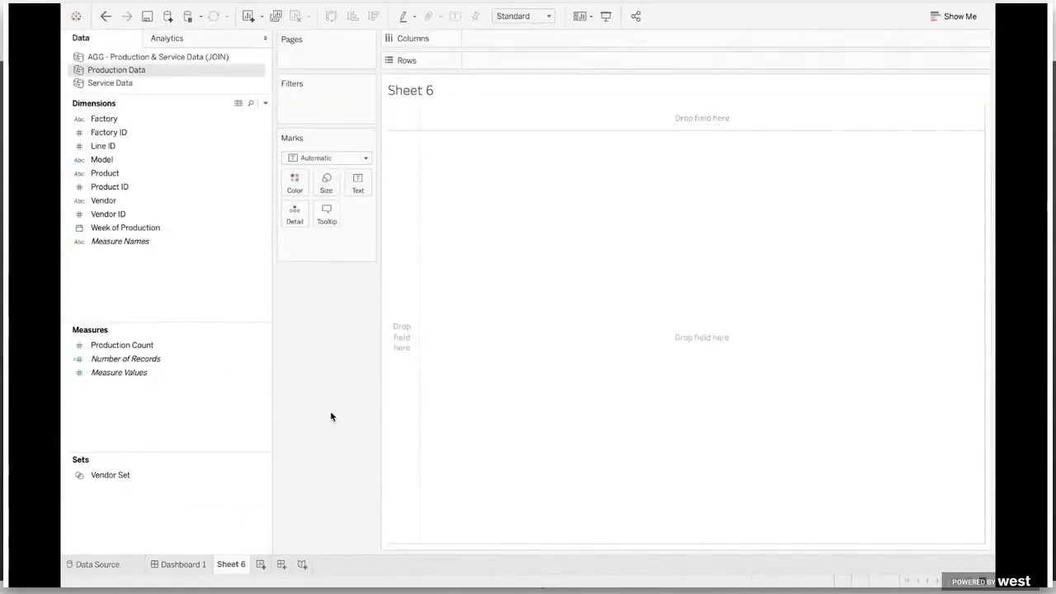
drag(146, 172, 293, 187)
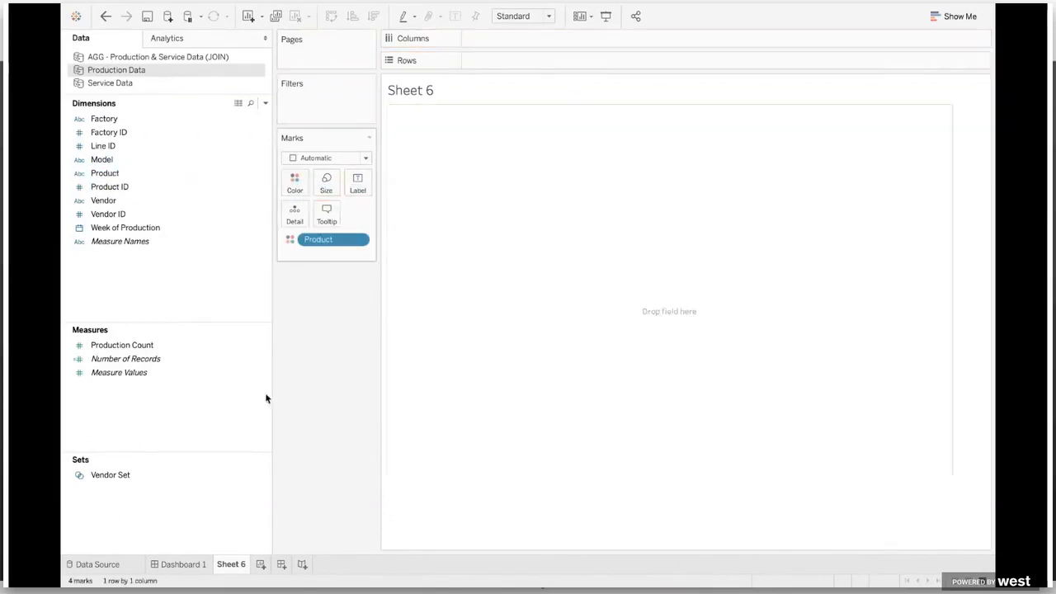
double_click(237, 568)
text(Sort By)
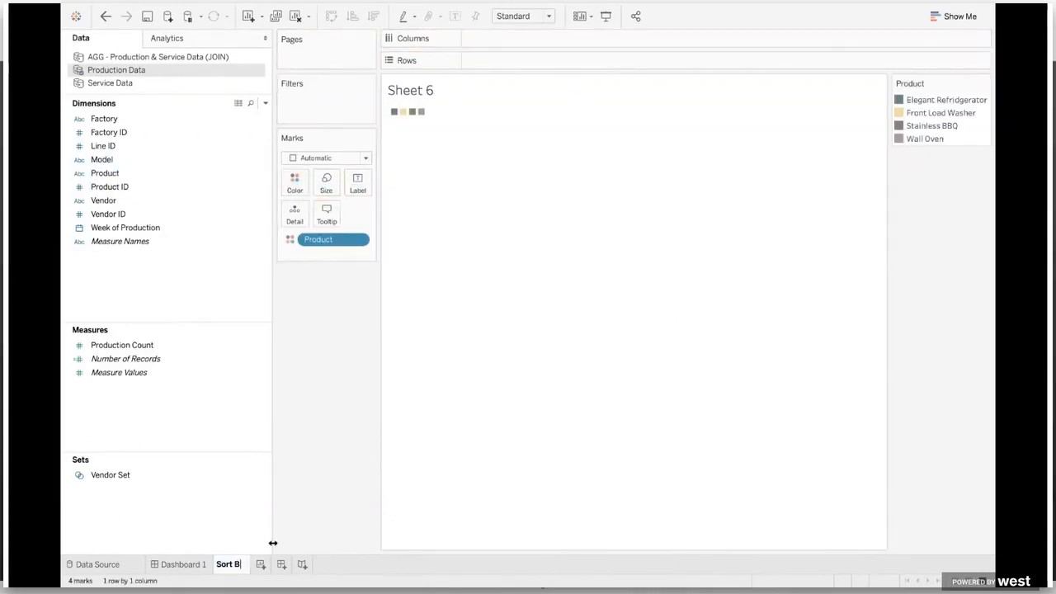
key(Return)
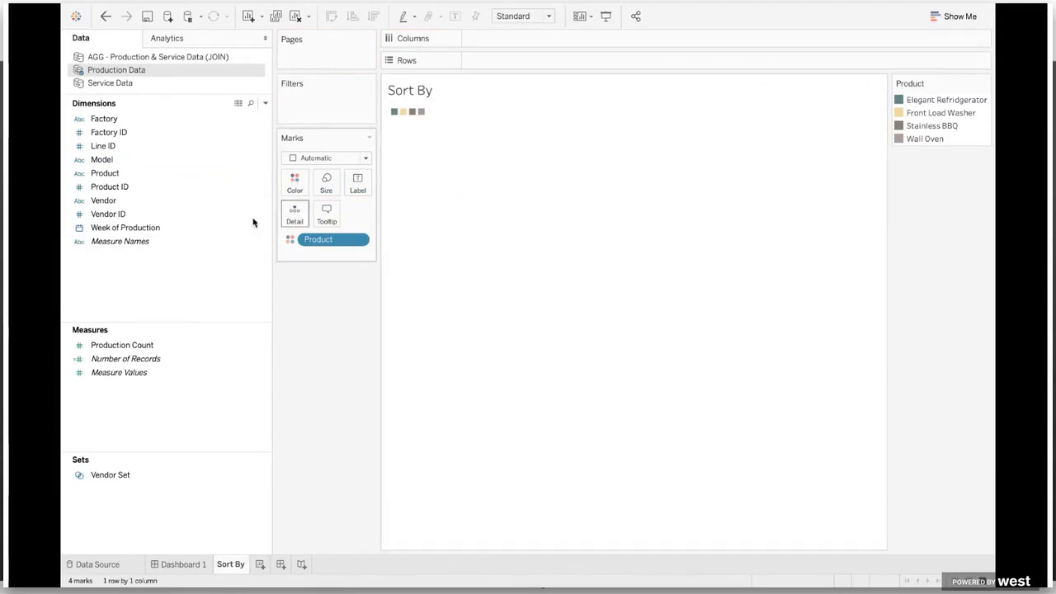
Size the product marks by Production Count, label them with Product and Production Count, and fit the treemap to Entire View.
click(96, 348)
drag(96, 349, 326, 200)
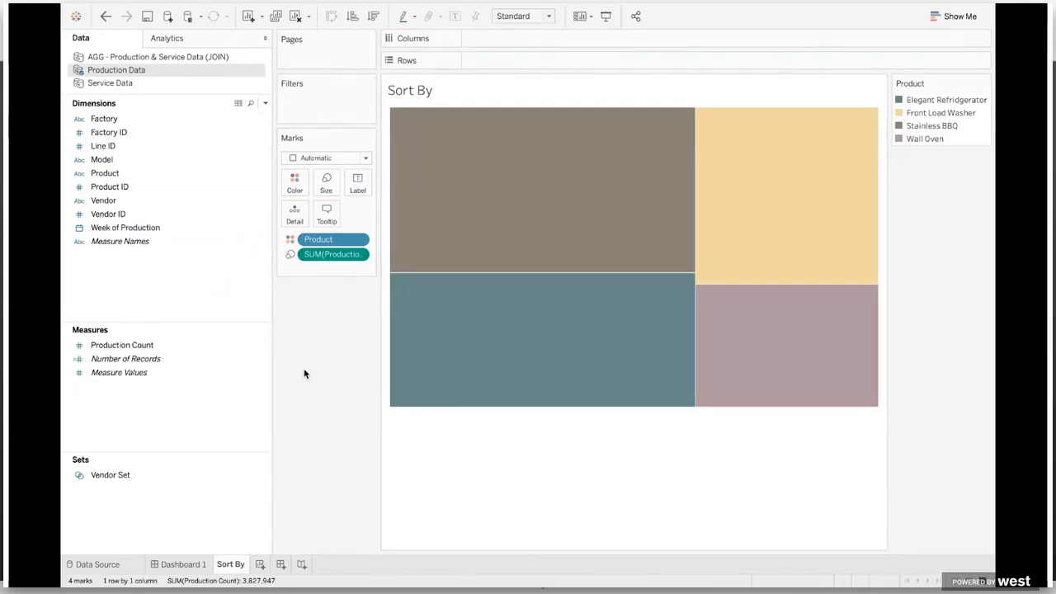
drag(326, 239, 365, 183)
drag(333, 254, 360, 191)
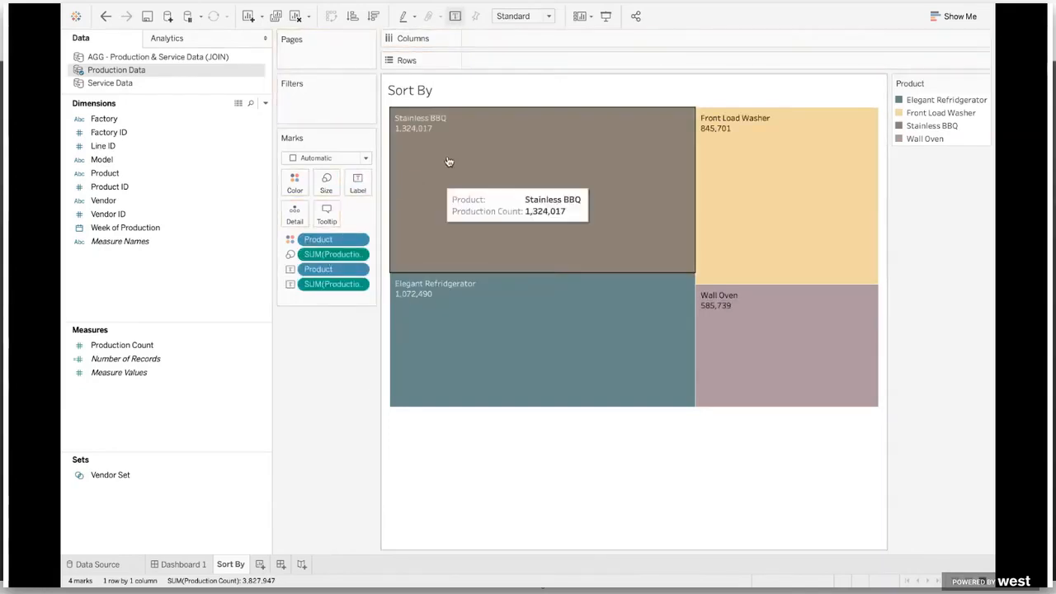
click(532, 16)
click(520, 69)
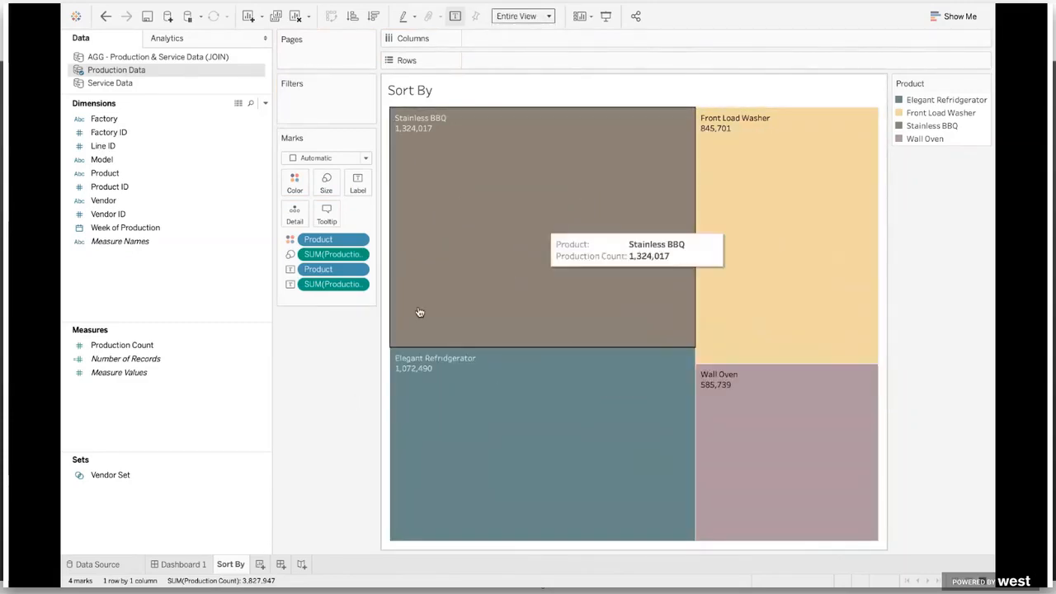
Add a new worksheet and name it Computed Sort by Select.
click(258, 565)
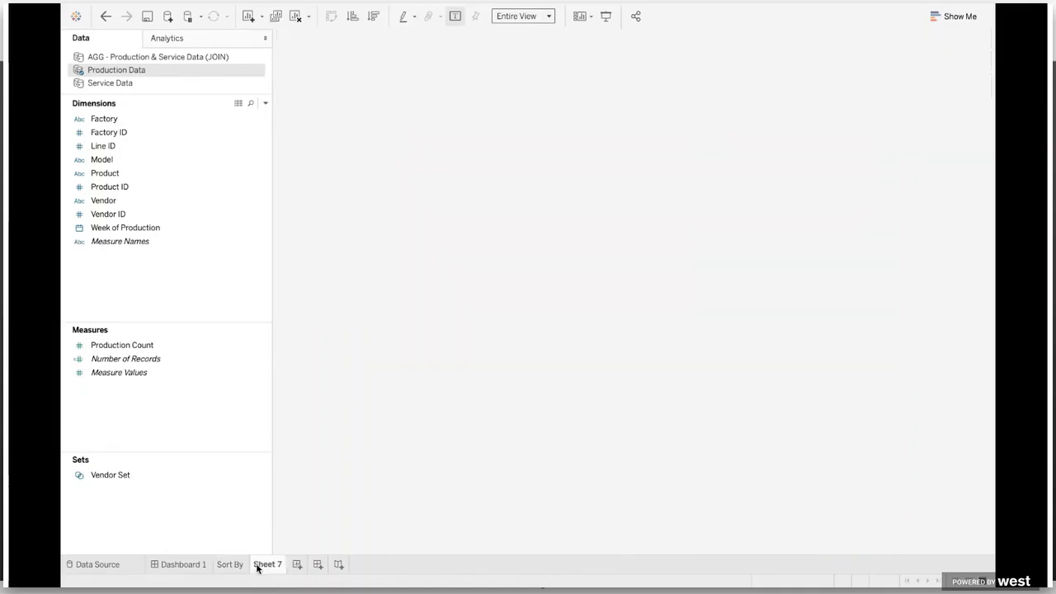
text(Com)
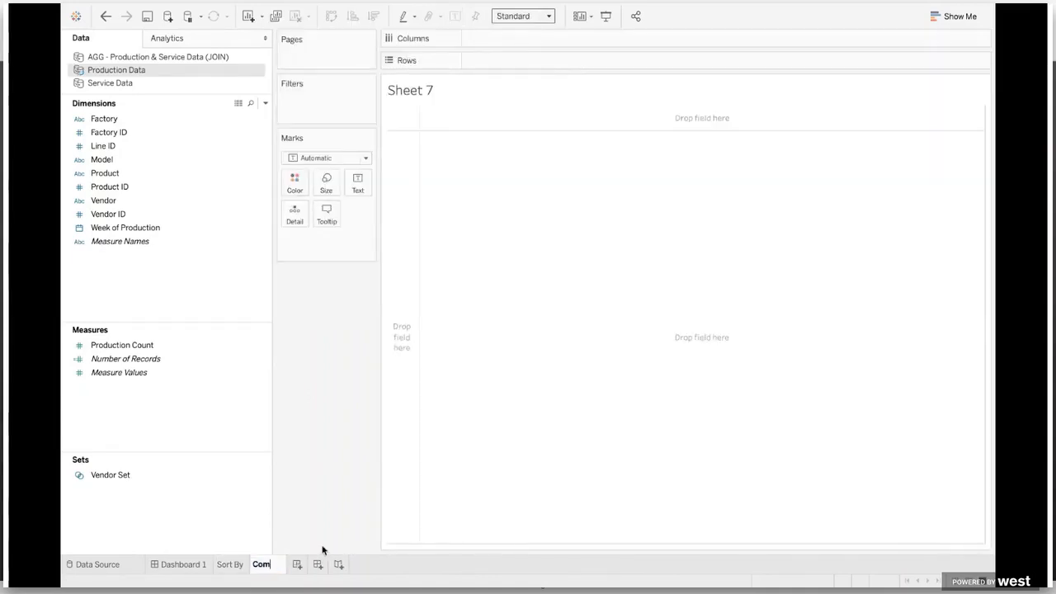
text(puted Sort b)
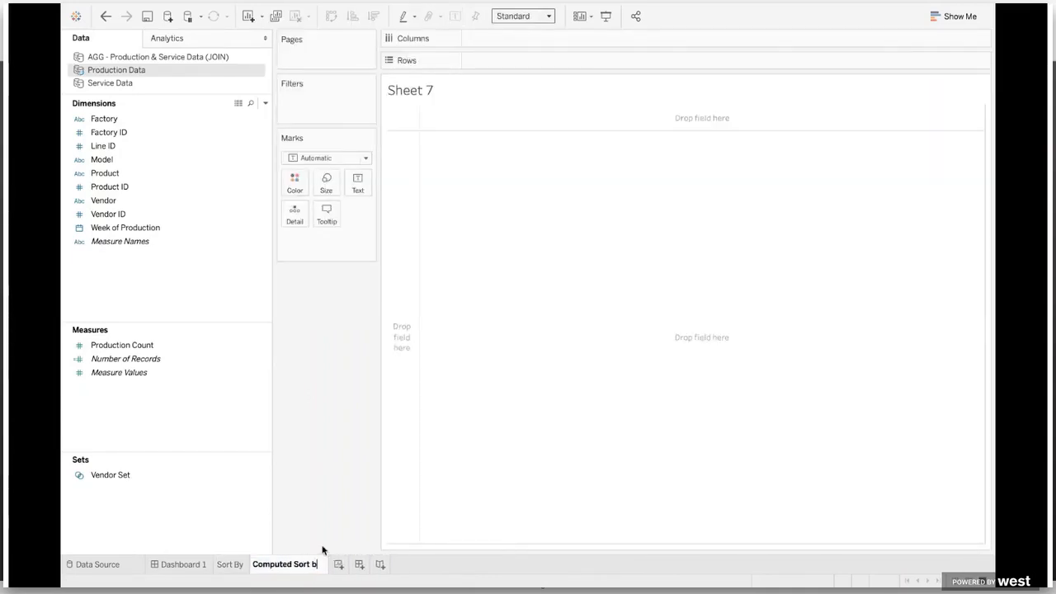
text(y Select)
key(Return)
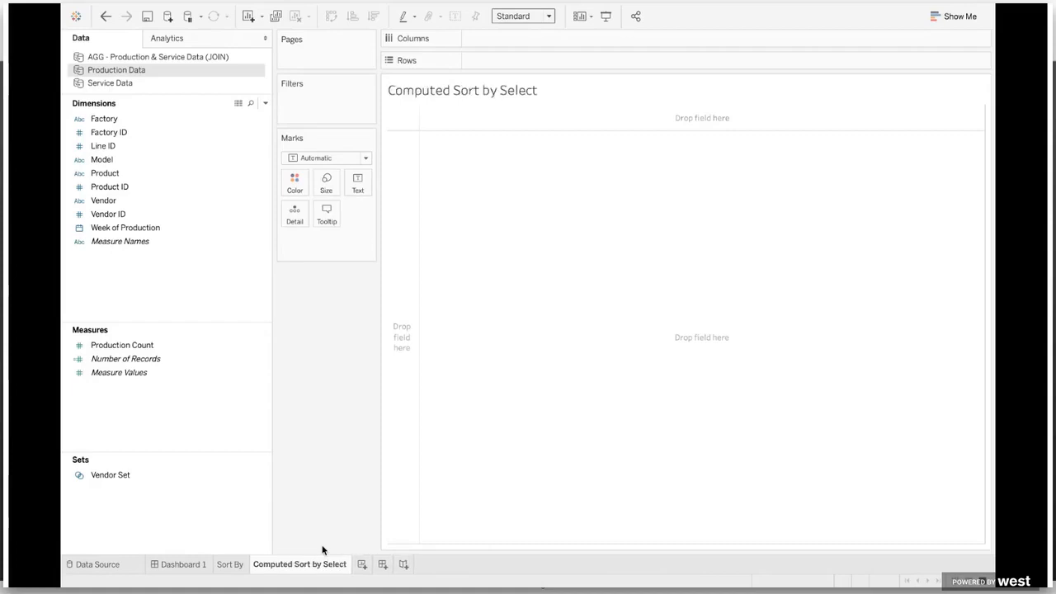
Build a bar chart of Production Count by Factory, sorted in descending order.
drag(105, 119, 547, 60)
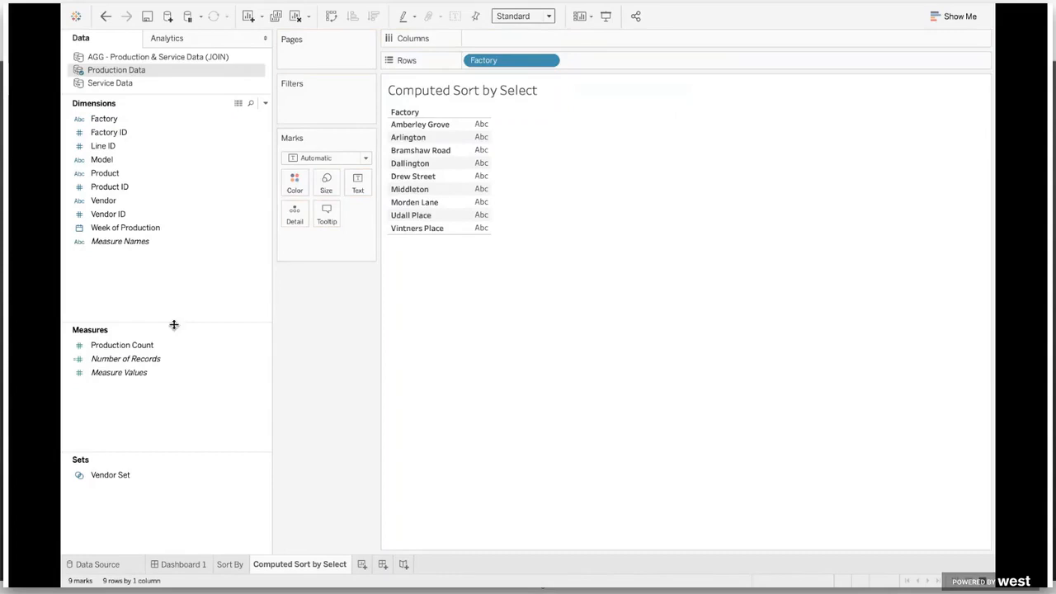
drag(131, 350, 520, 45)
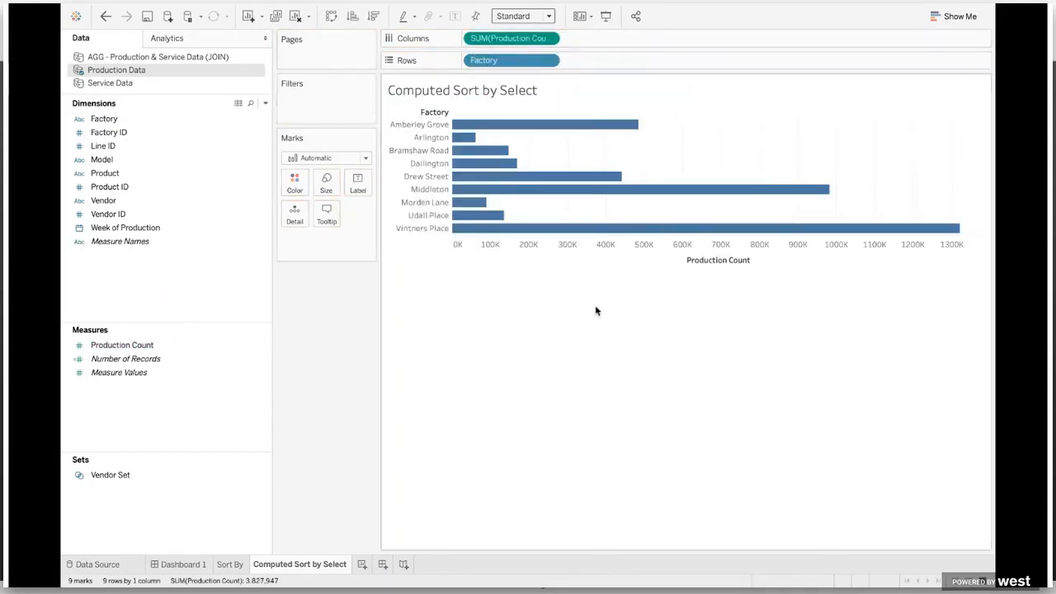
click(374, 16)
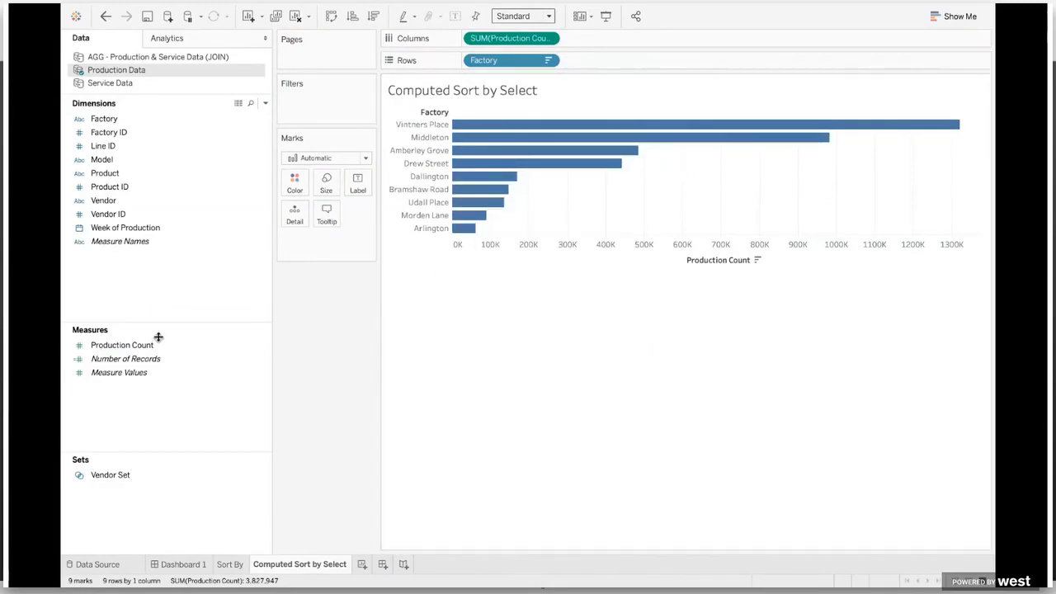
Color the factory bars by Product and fit the chart to Entire View.
drag(123, 173, 295, 182)
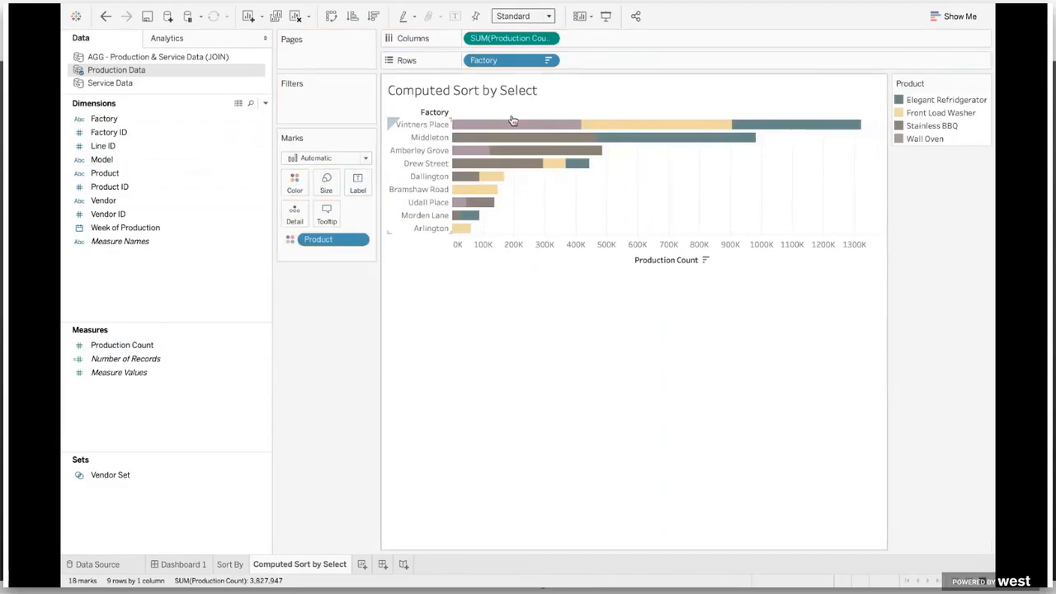
click(548, 16)
click(510, 66)
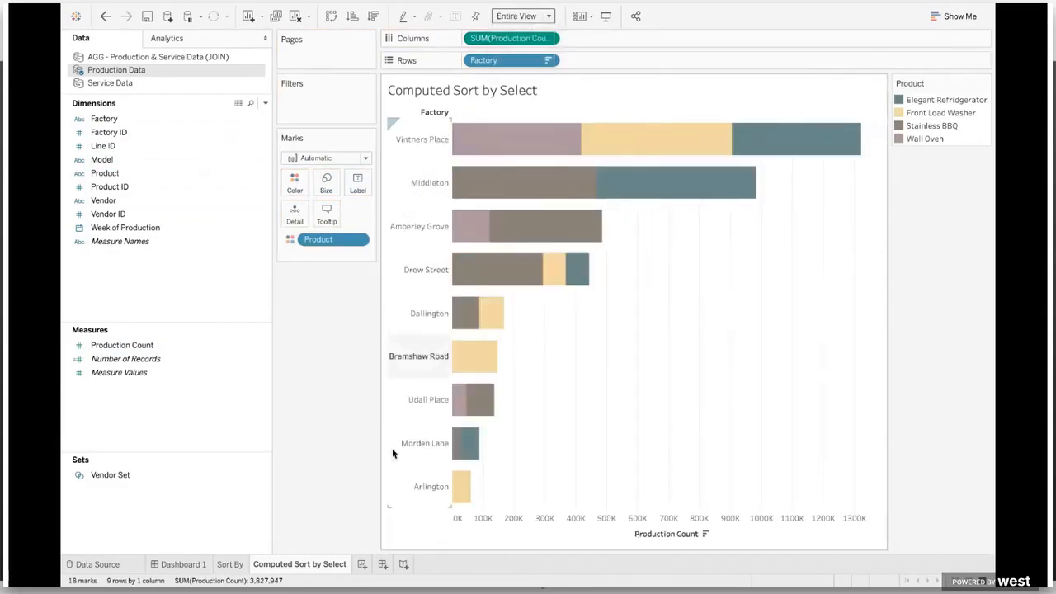
Create a dashboard named Computed Sort with the Sort By sheet placed above the Computed Sort by Select sheet.
click(383, 565)
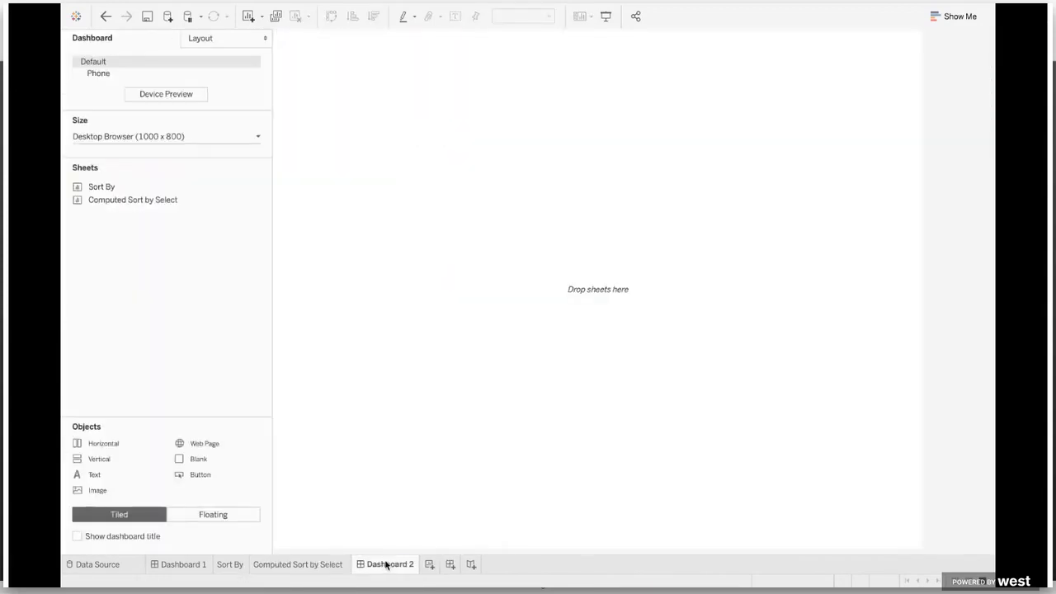
double_click(386, 565)
text(Computed Sort)
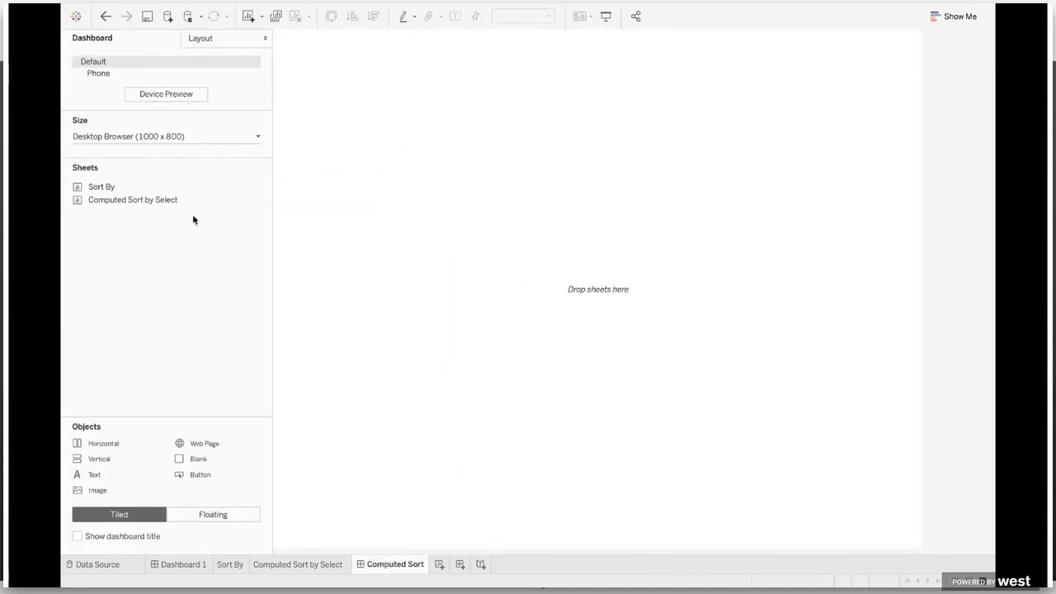
mouse_move(106, 189)
drag(106, 189, 522, 165)
mouse_move(248, 200)
mouse_down()
mouse_move(413, 294)
mouse_move(550, 406)
mouse_up()
Delete the Product legend's layout container and reduce the height of the Sort By treemap on the dashboard.
click(848, 246)
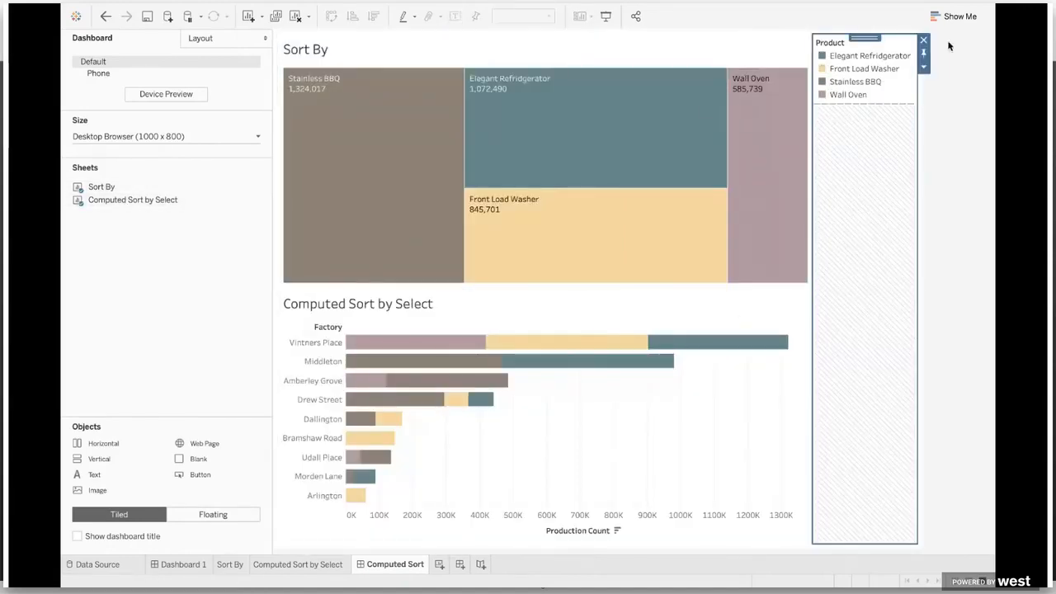
click(923, 40)
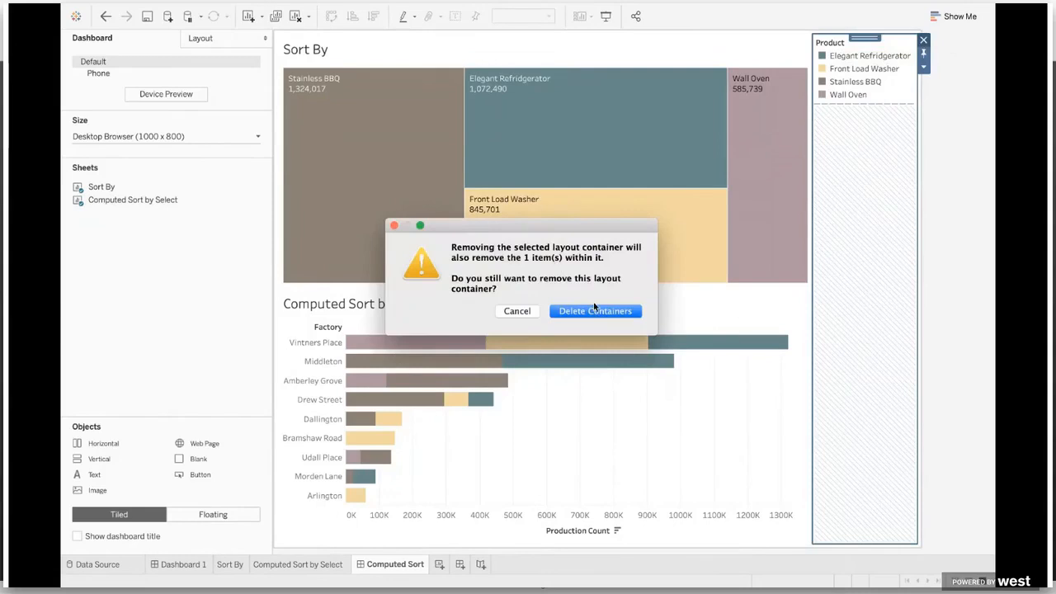
click(594, 311)
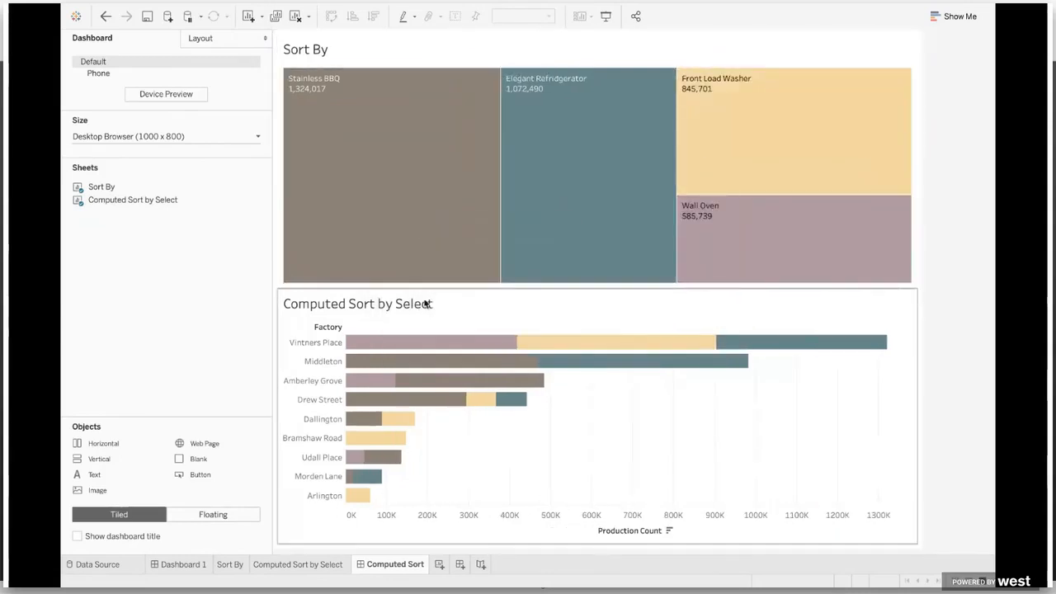
drag(429, 286, 450, 201)
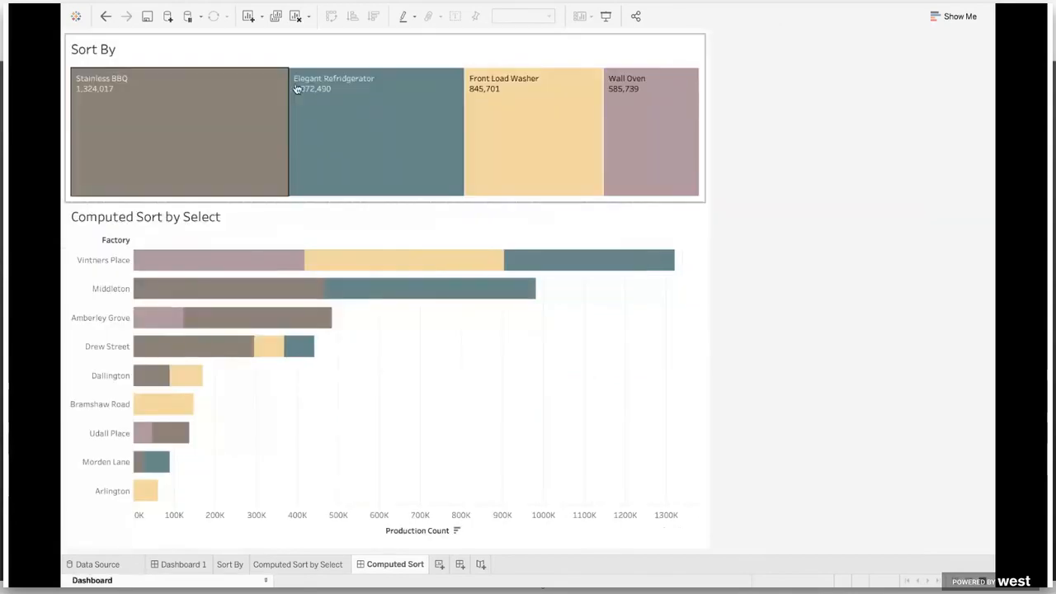
Check how the factory chart responds to selecting each product in the Sort By treemap, ending on Stainless BBQ.
click(243, 97)
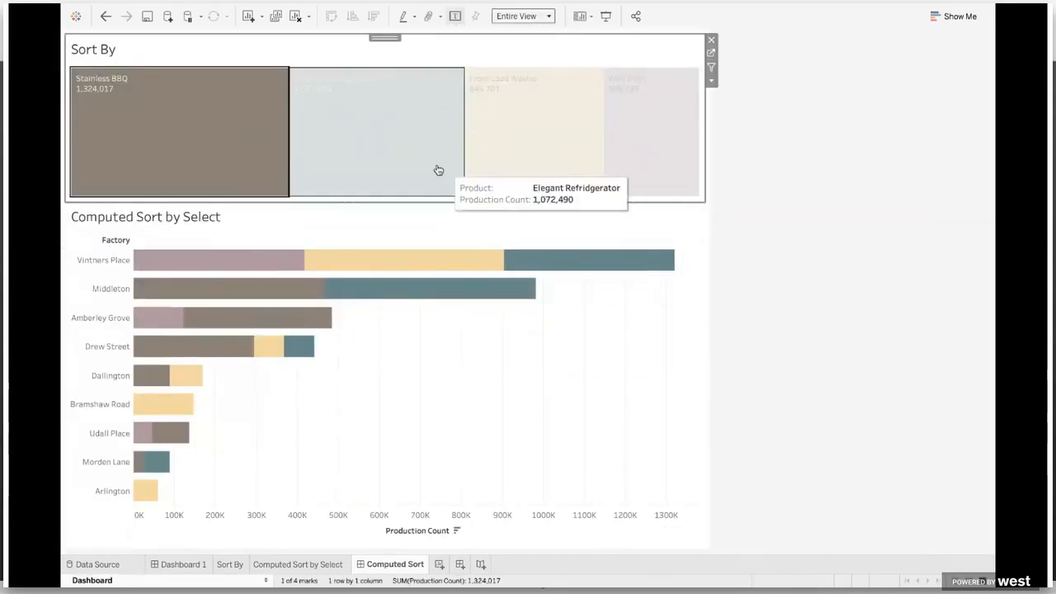
click(438, 170)
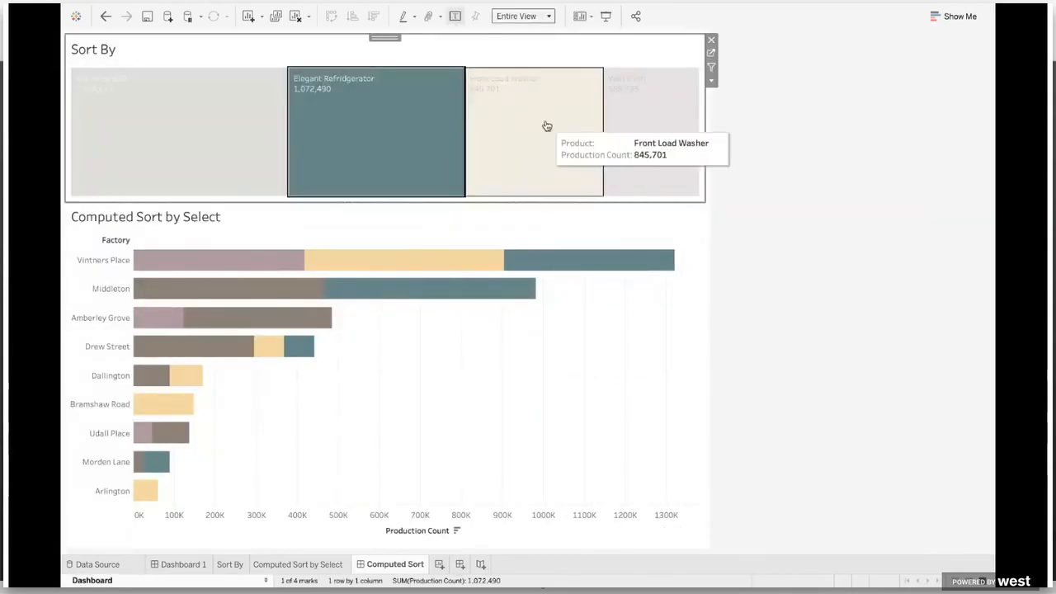
click(549, 150)
click(632, 174)
click(537, 167)
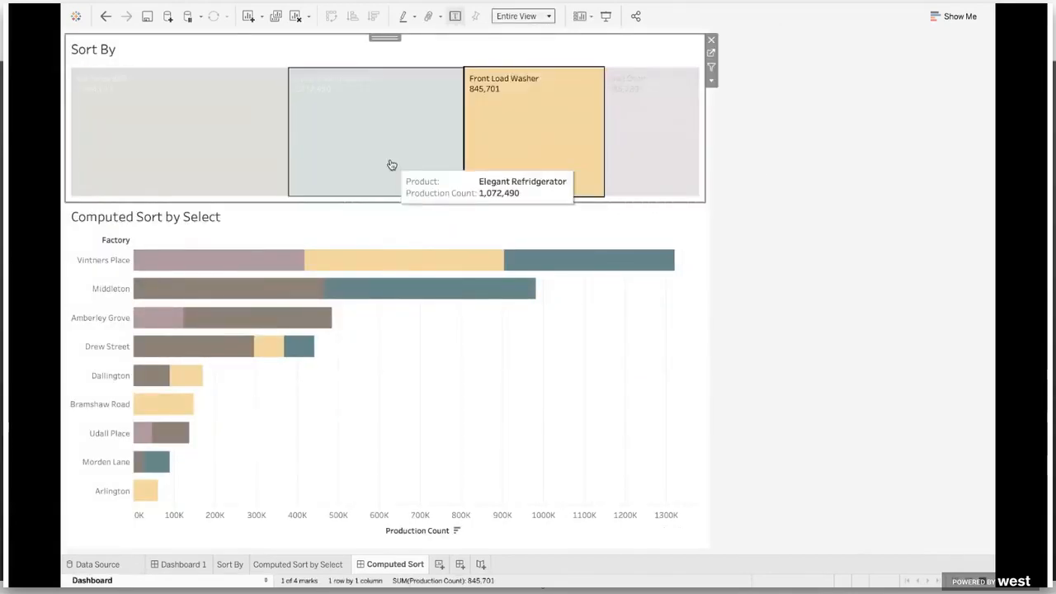
click(391, 165)
click(199, 149)
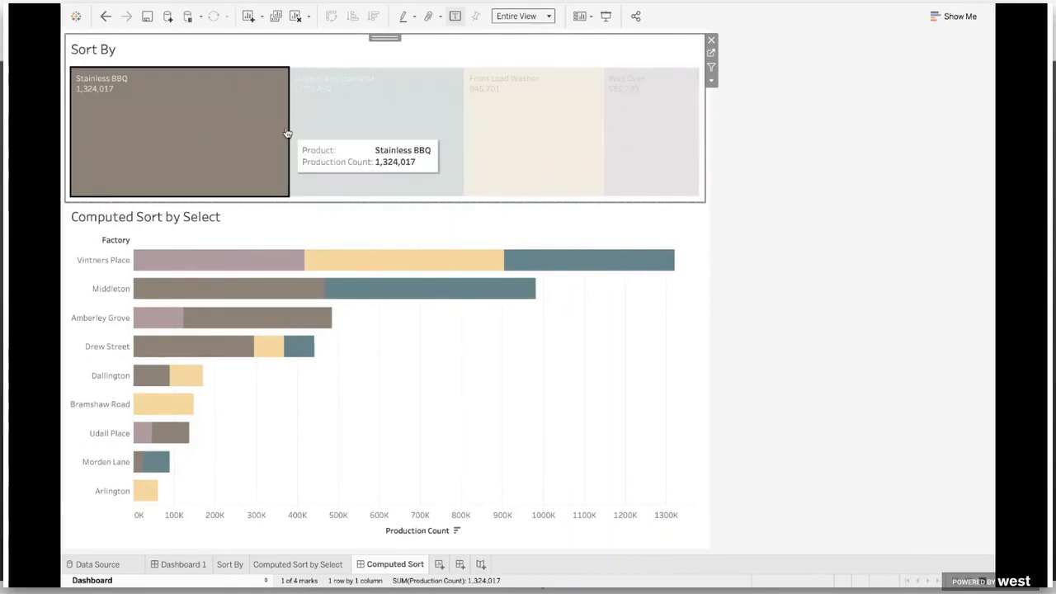
mouse_move(268, 133)
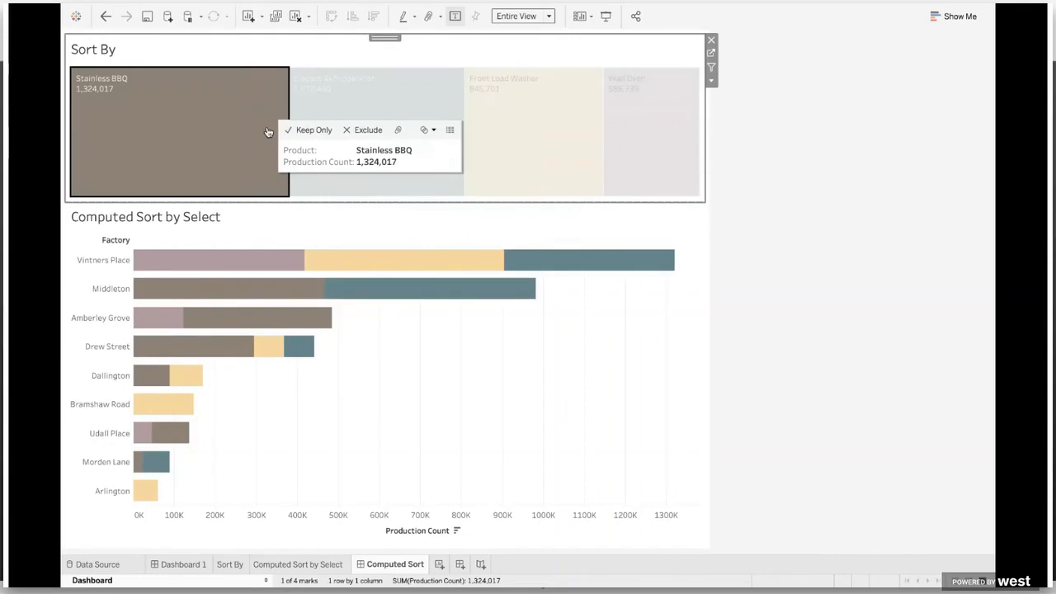
On the Computed Sort by Select sheet, create a set named Product Set from the Product field with Elegant Refridgerator as its only member.
click(321, 565)
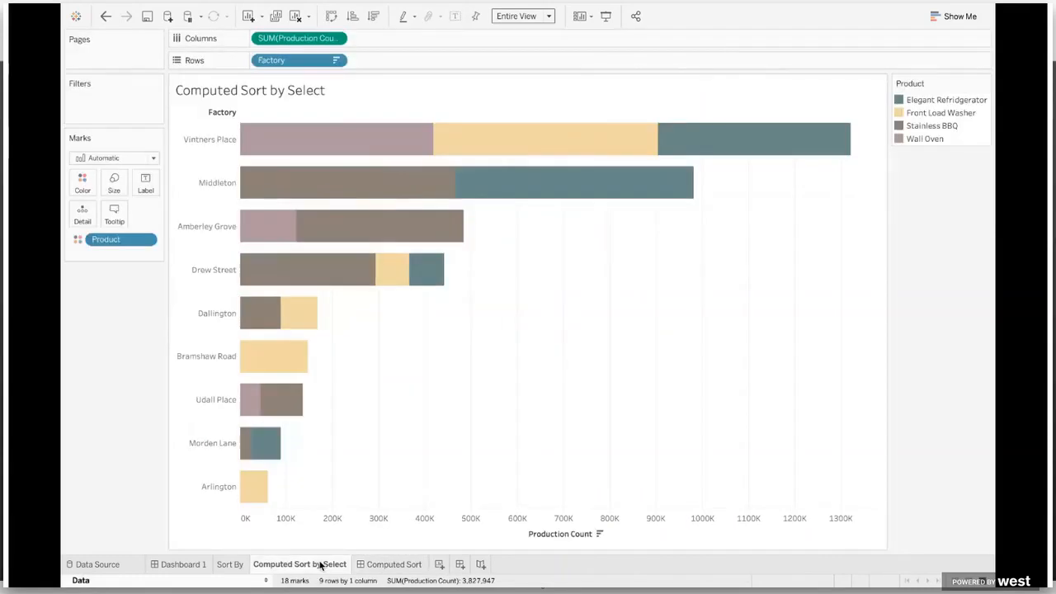
click(266, 582)
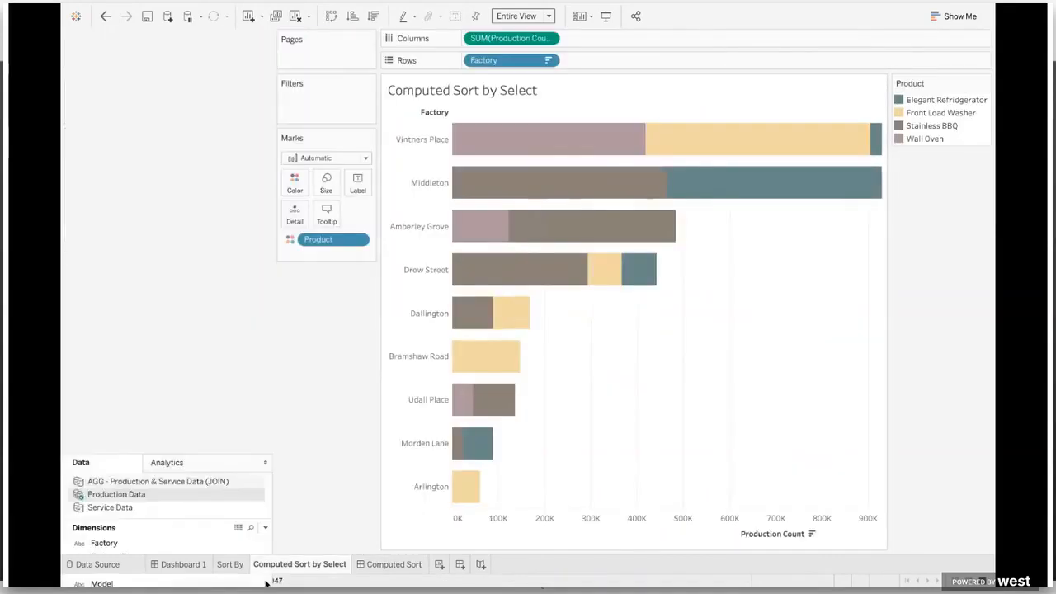
right_click(122, 175)
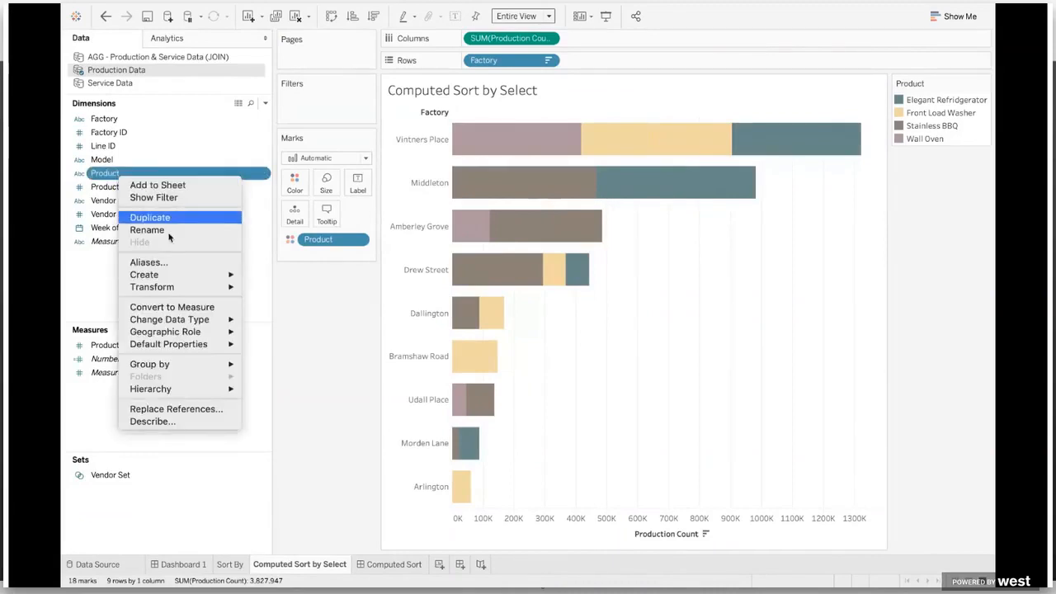
mouse_move(189, 273)
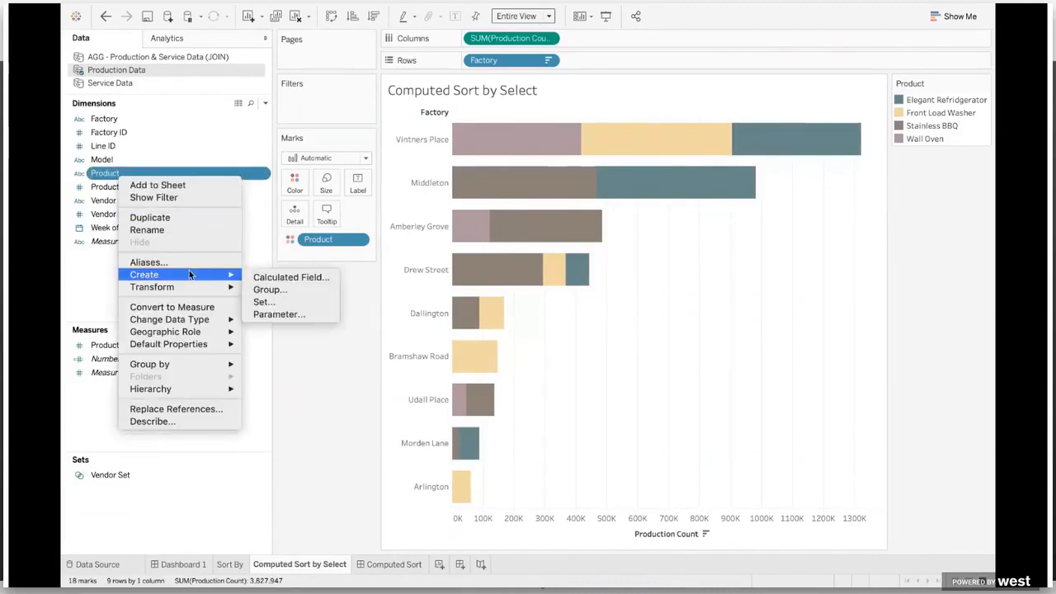
click(318, 307)
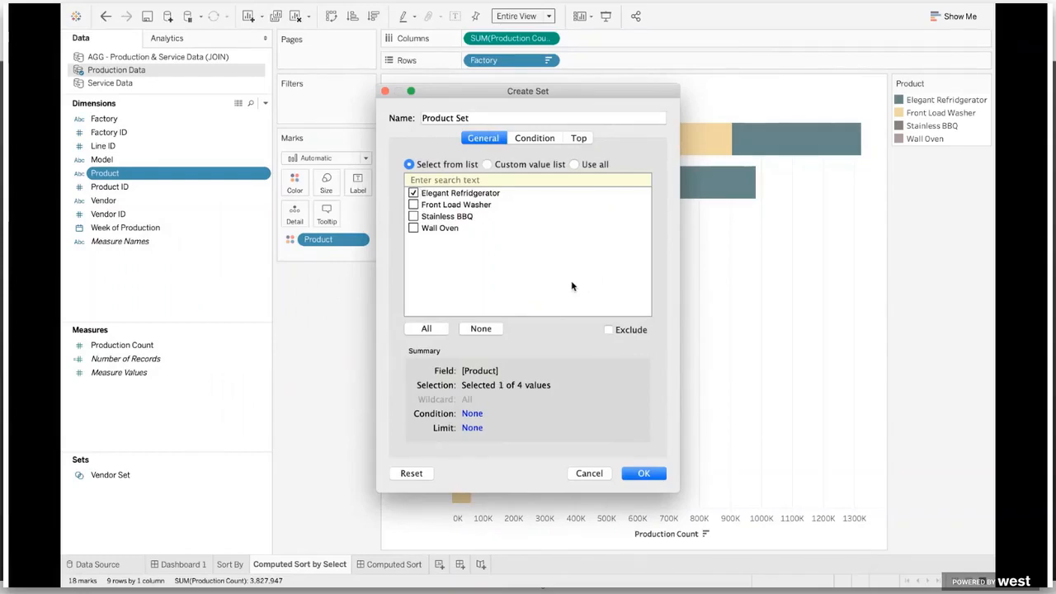
click(645, 474)
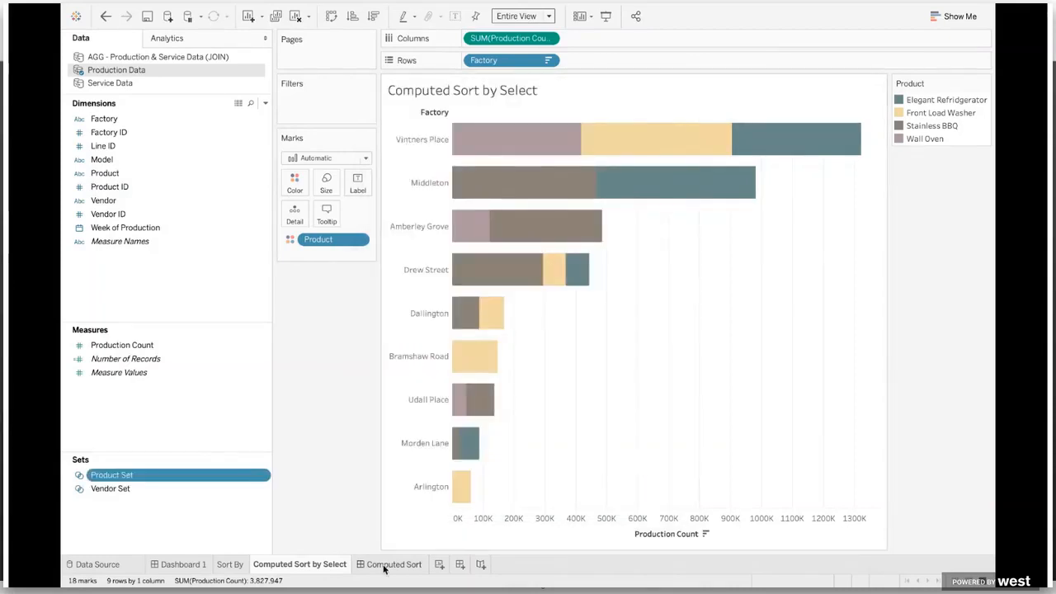
Start a calculated field named Computed Sort with the formula IF [Product Set] THEN [Production Count] END.
mouse_move(383, 569)
click(267, 104)
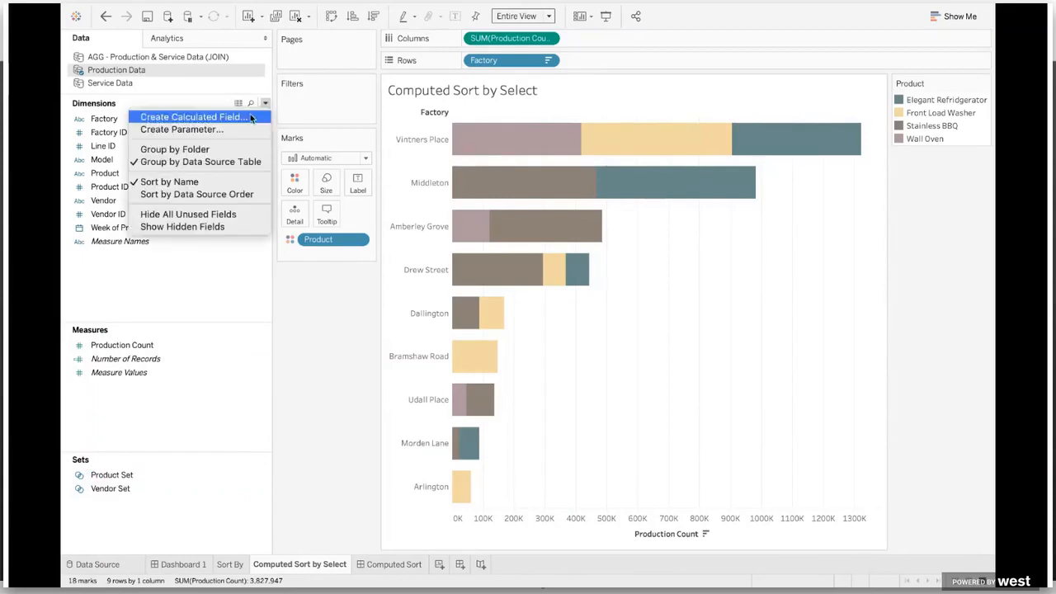
click(250, 113)
text(Computed Sort)
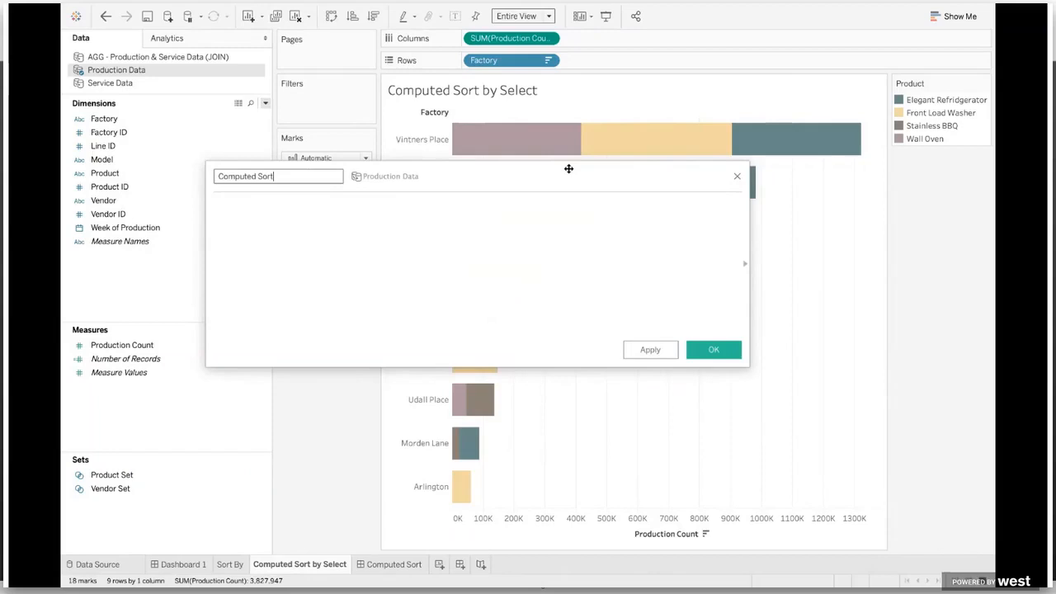
key(Tab)
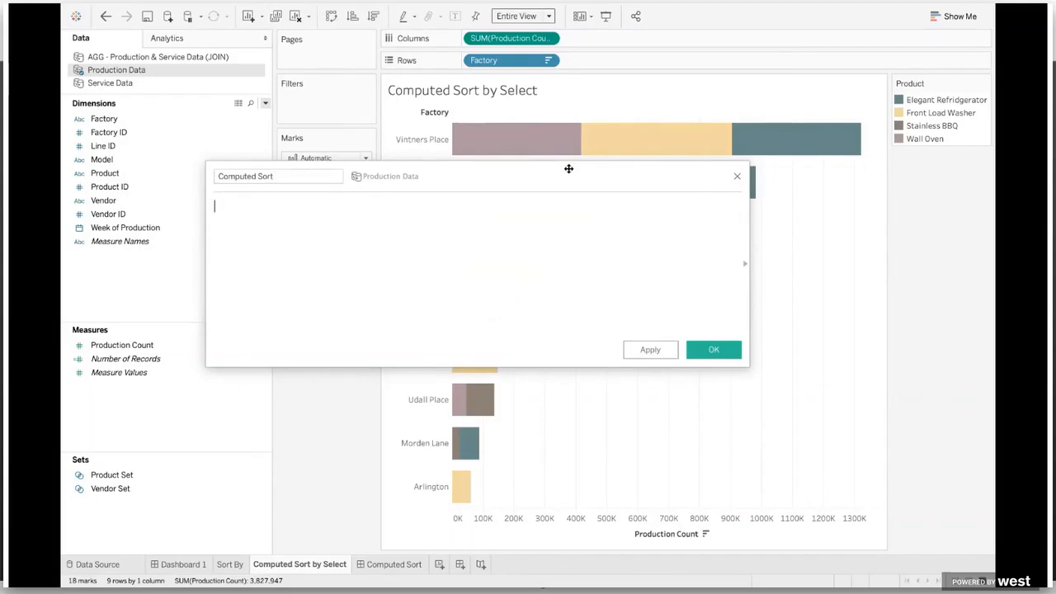
text(IF)
drag(116, 476, 472, 273)
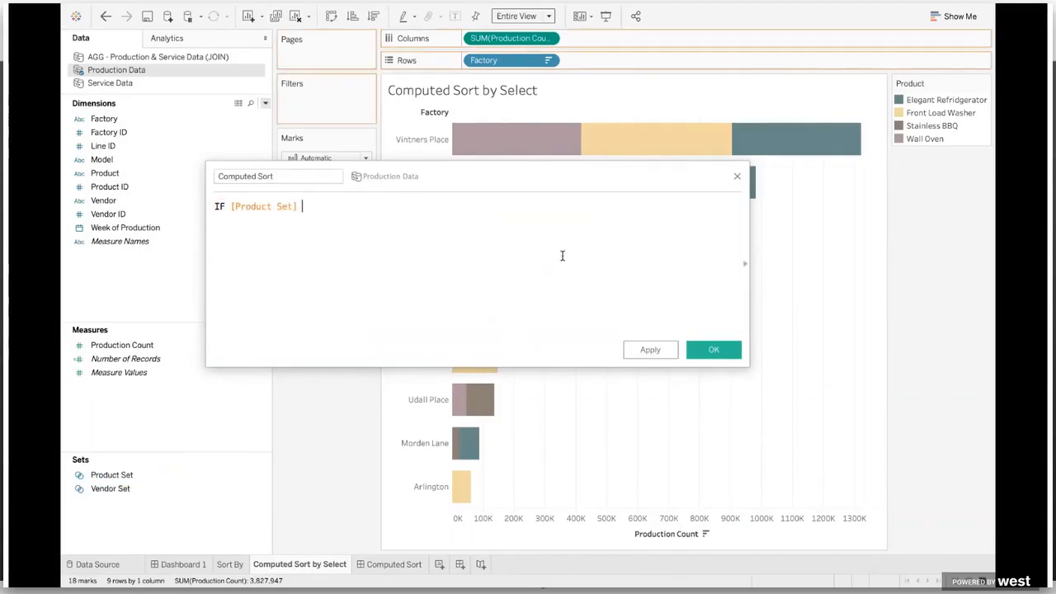
text(THEN)
click(144, 345)
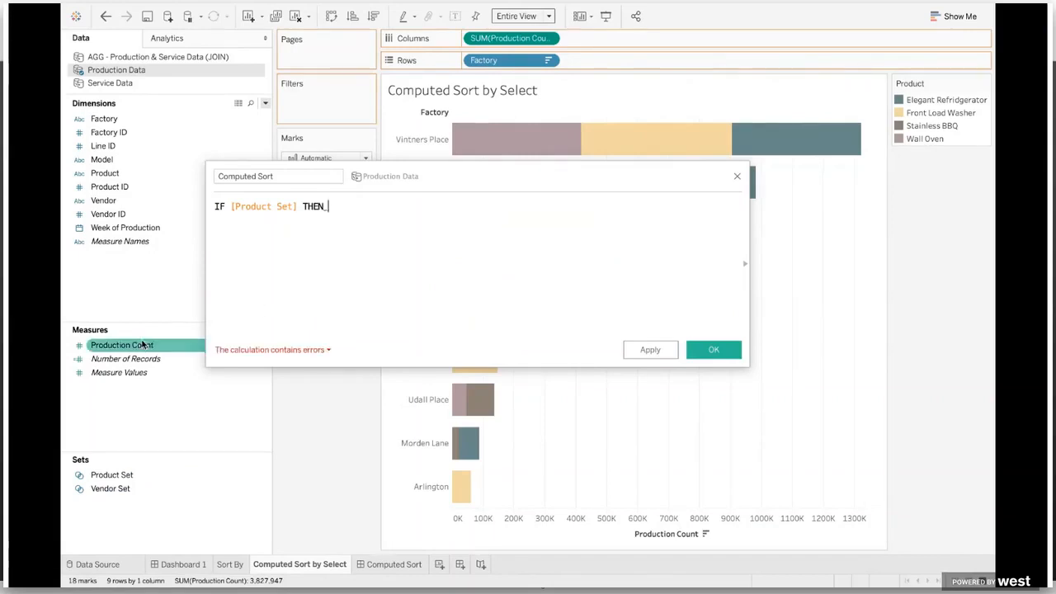
drag(145, 345, 544, 286)
text(END)
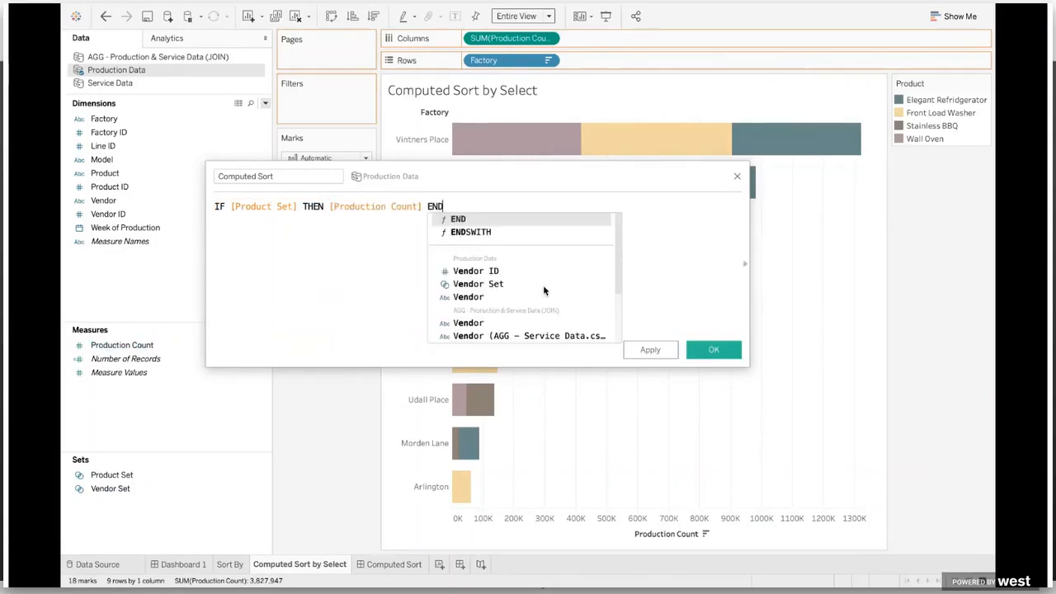
Enlarge the formula text, insert ELSE NULL before END in the Computed Sort calculation and save the field.
scroll(543, 285, up, 3)
scroll(543, 285, up, 4)
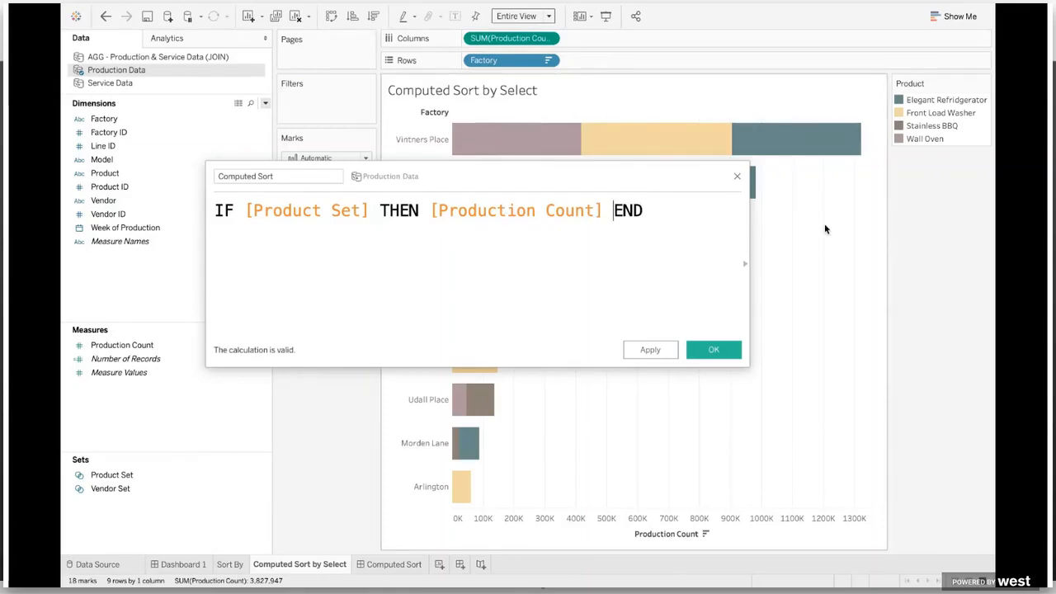
text(ELSE NULL)
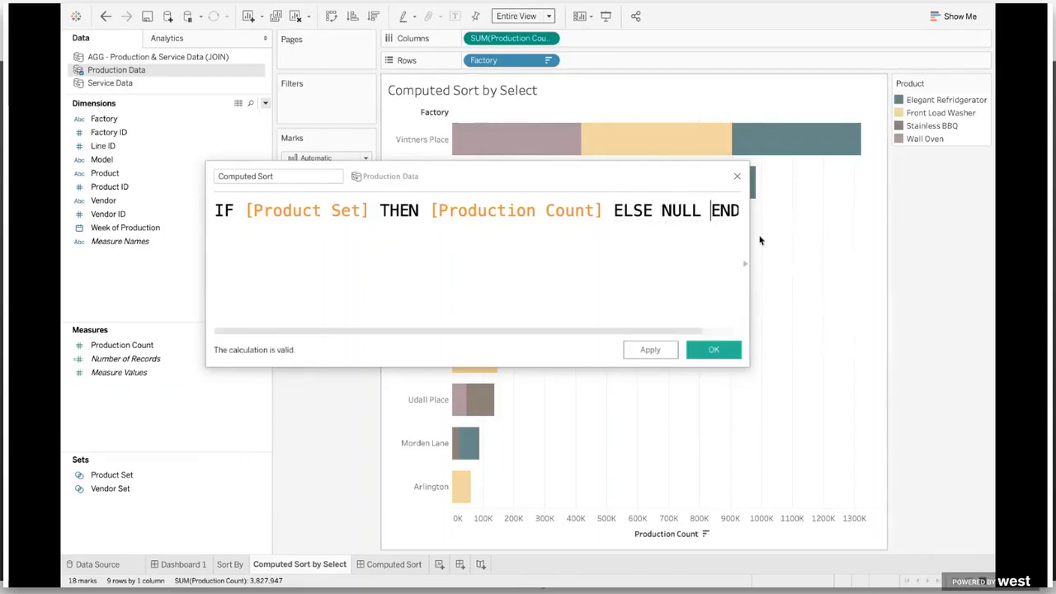
drag(748, 230, 840, 222)
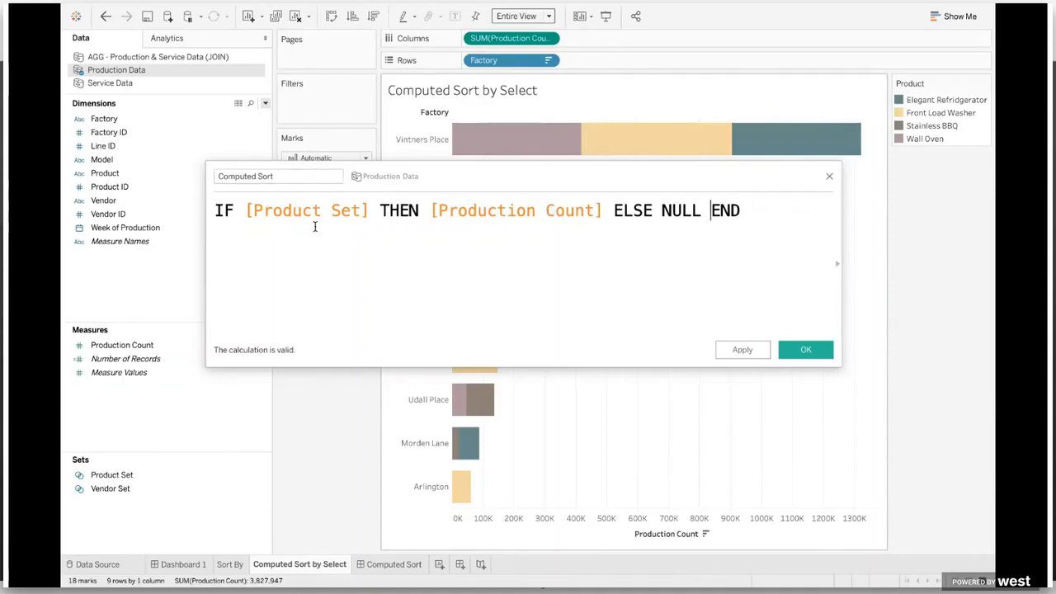
click(820, 349)
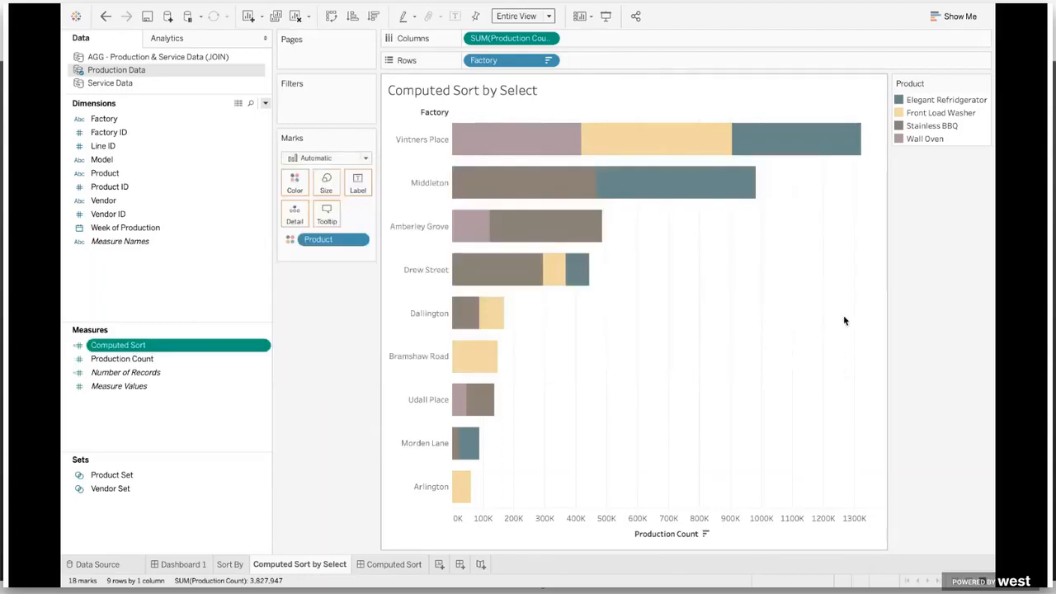
Sort the Factory rows by the Computed Sort field in descending order, aggregated as Sum.
right_click(487, 63)
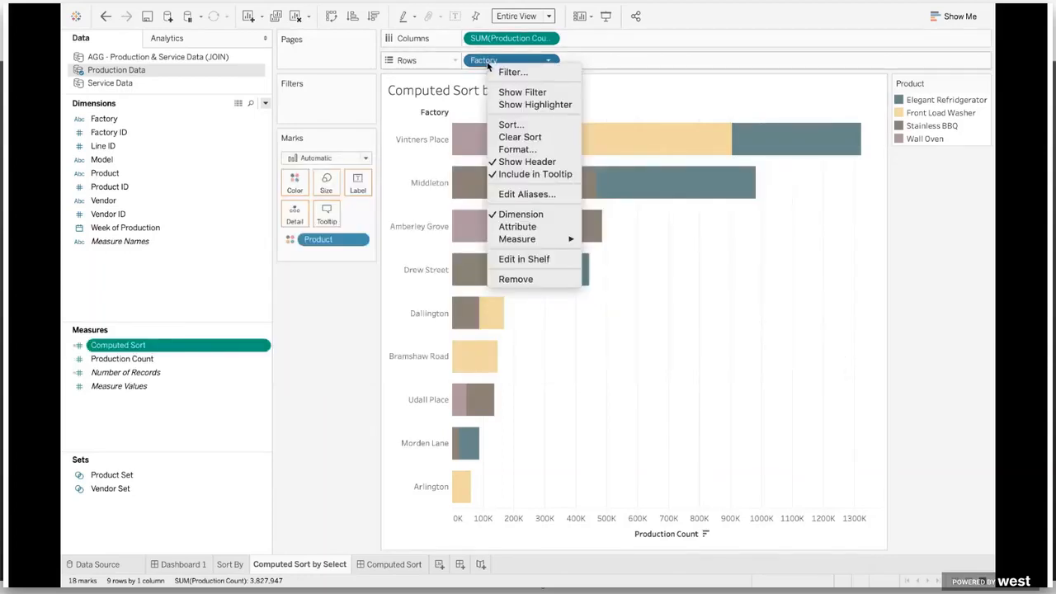
click(536, 126)
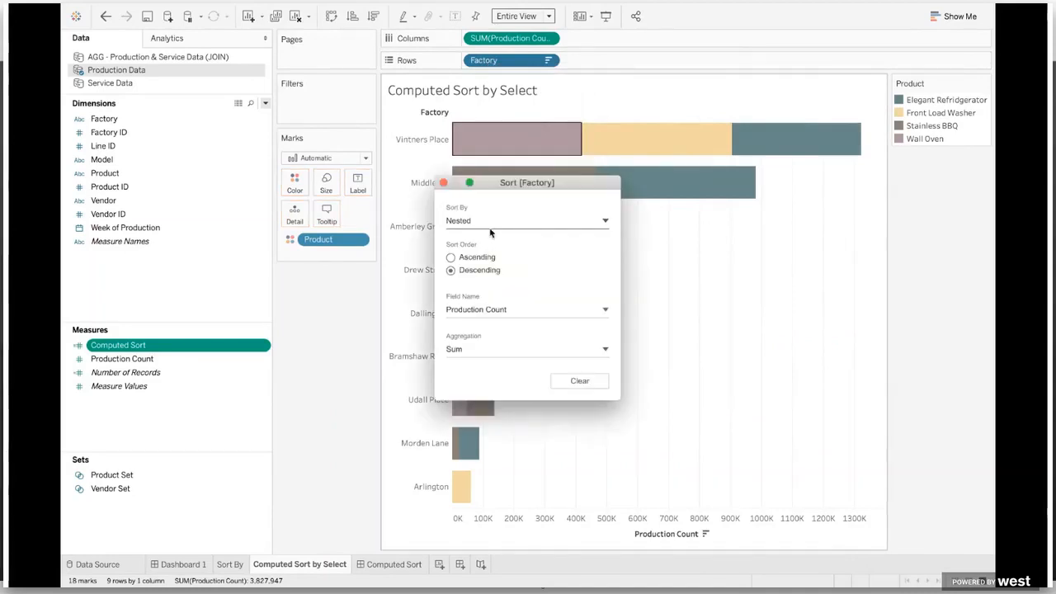
click(488, 221)
click(488, 259)
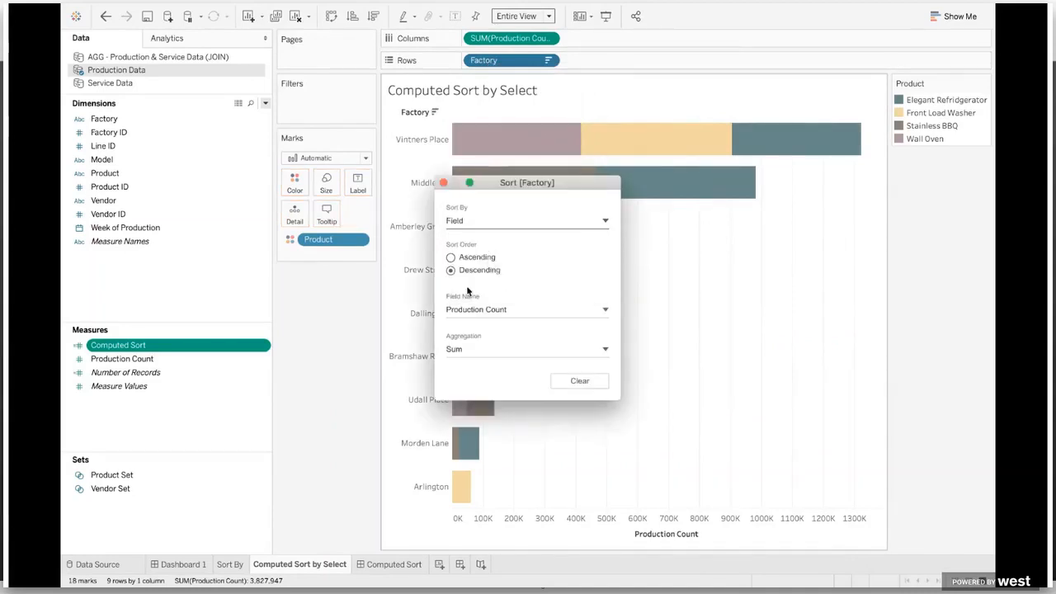
click(499, 311)
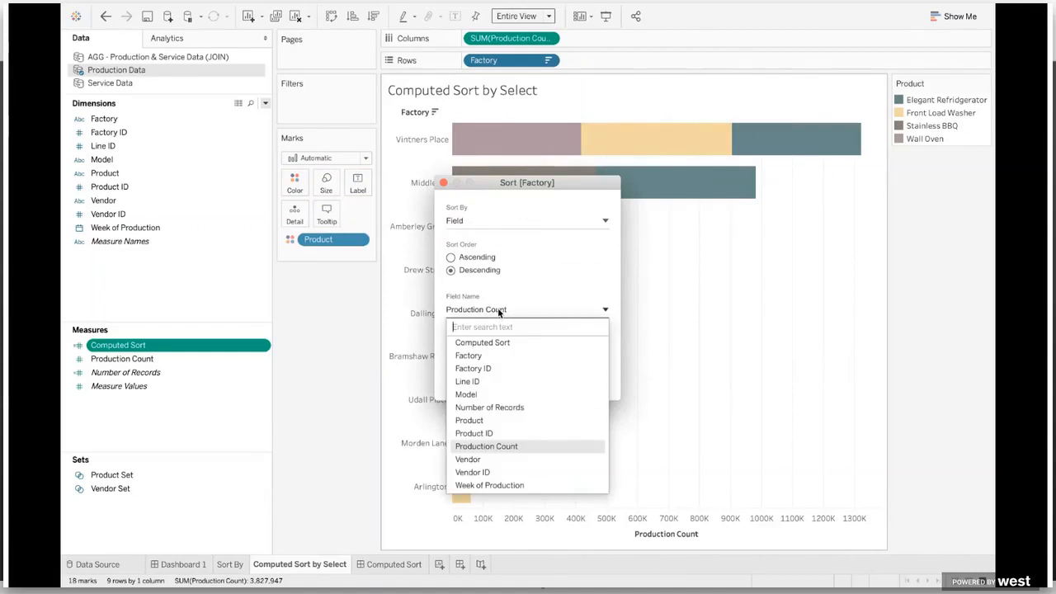
text(sor)
click(490, 341)
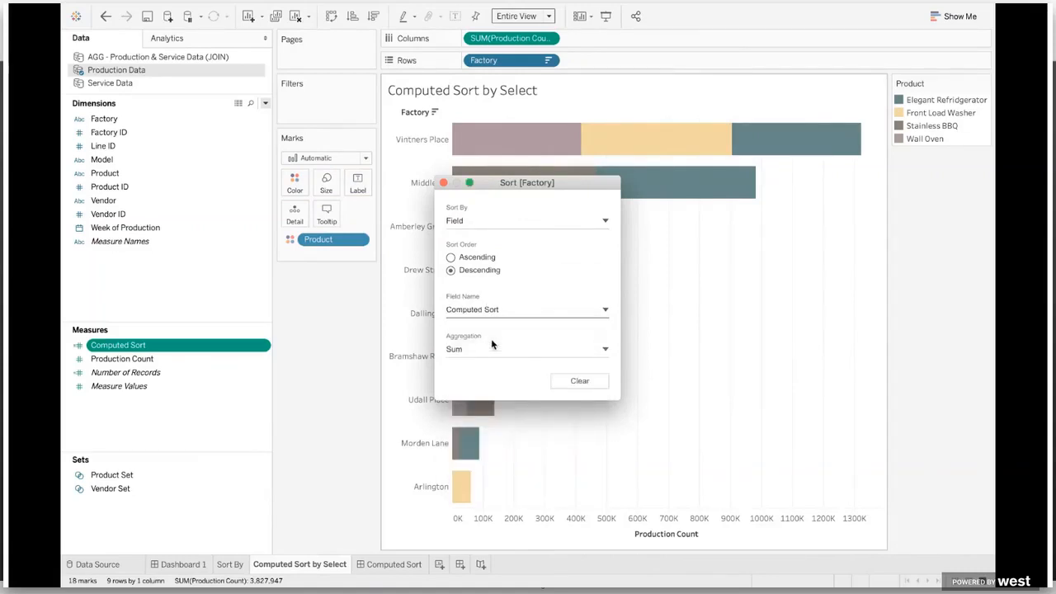
click(443, 183)
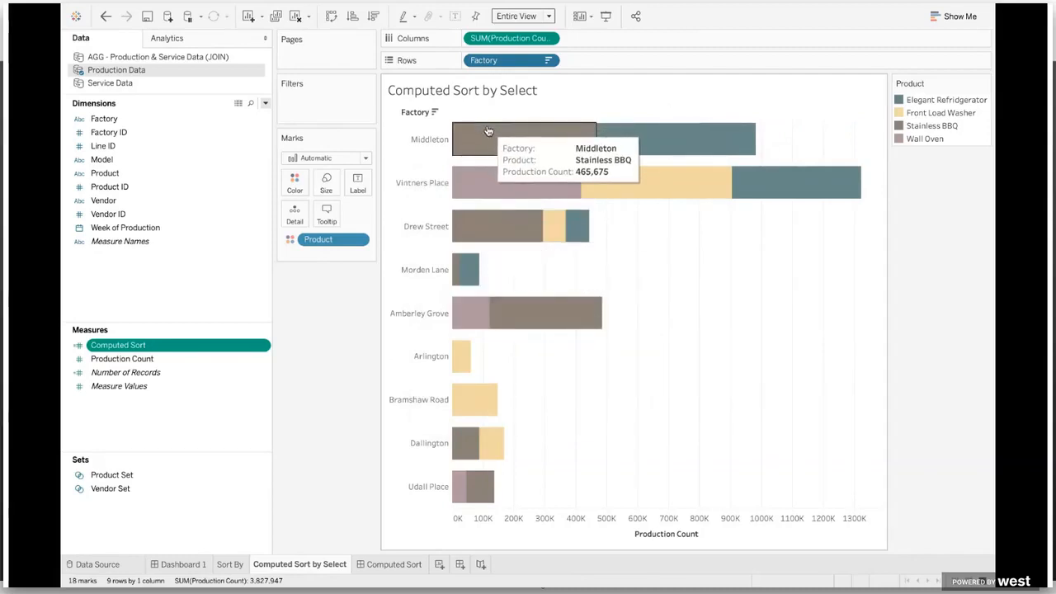
Sort the Product color segments by the Computed Sort field in ascending order, aggregated as Sum.
right_click(319, 241)
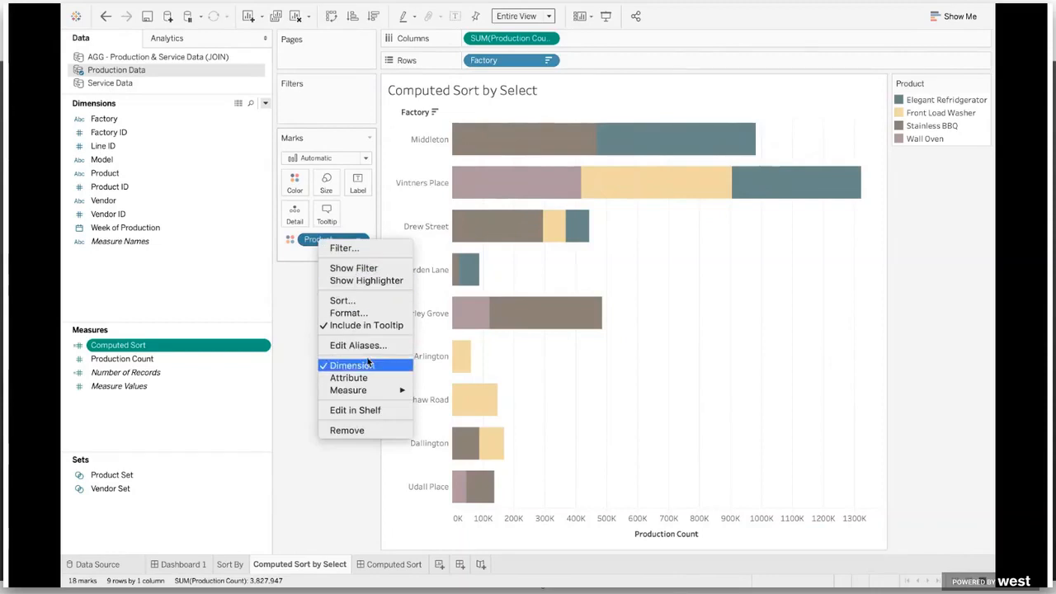
click(357, 302)
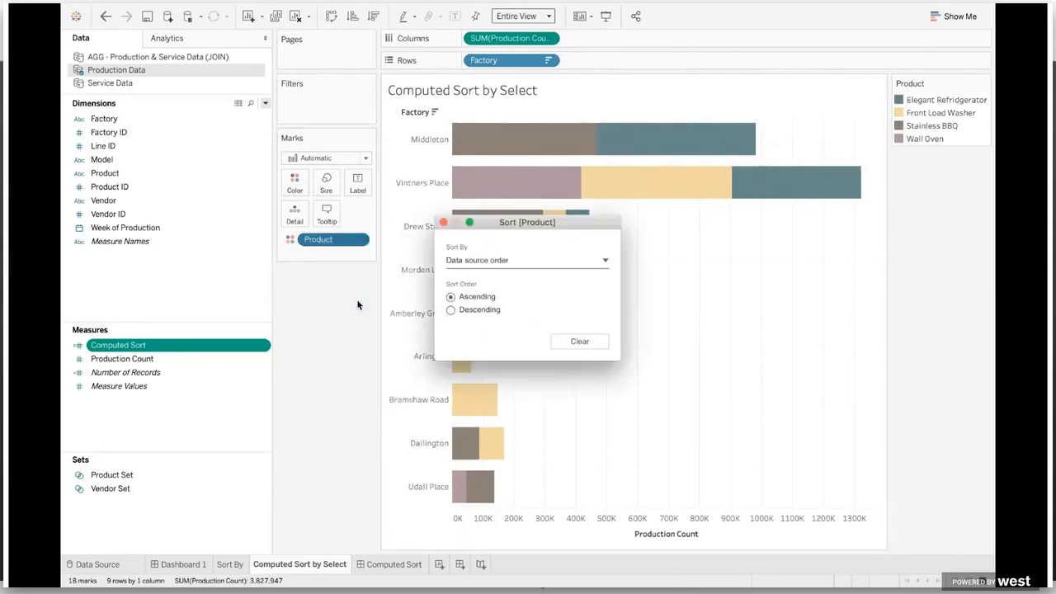
click(500, 262)
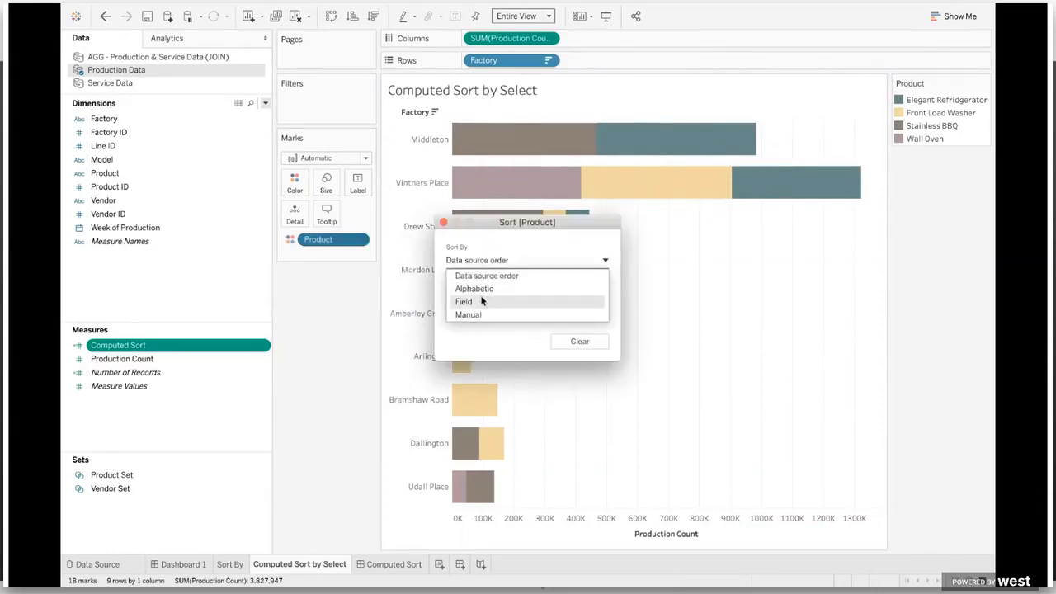
click(484, 302)
click(476, 351)
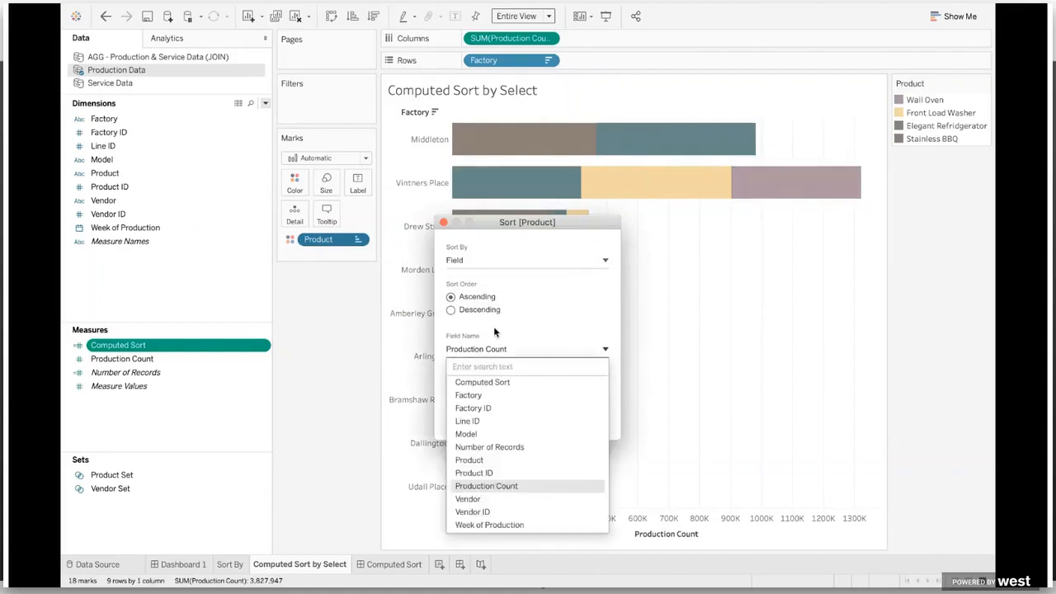
text(sort)
click(492, 382)
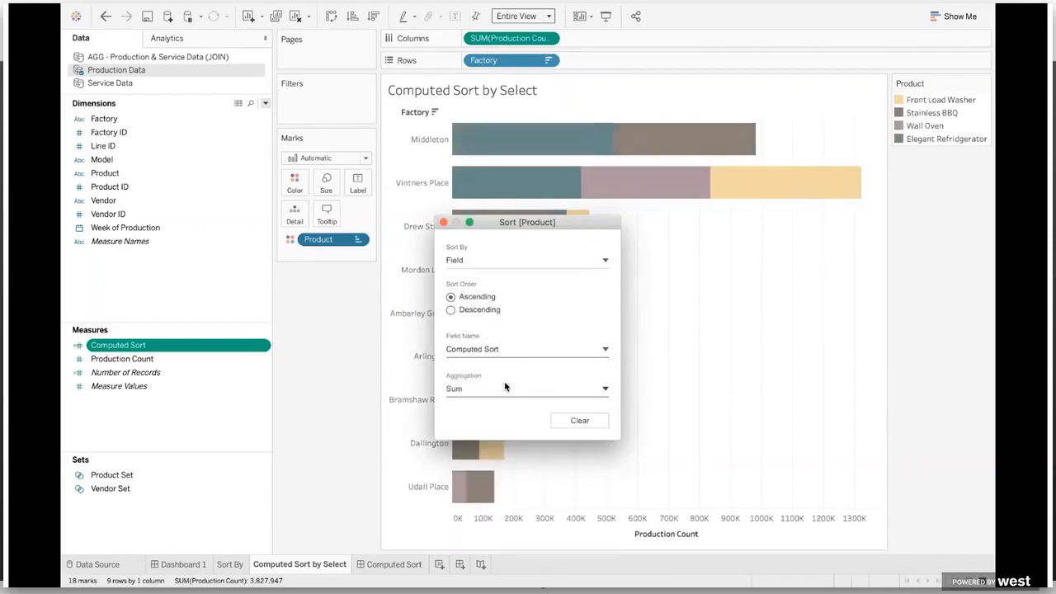
click(443, 222)
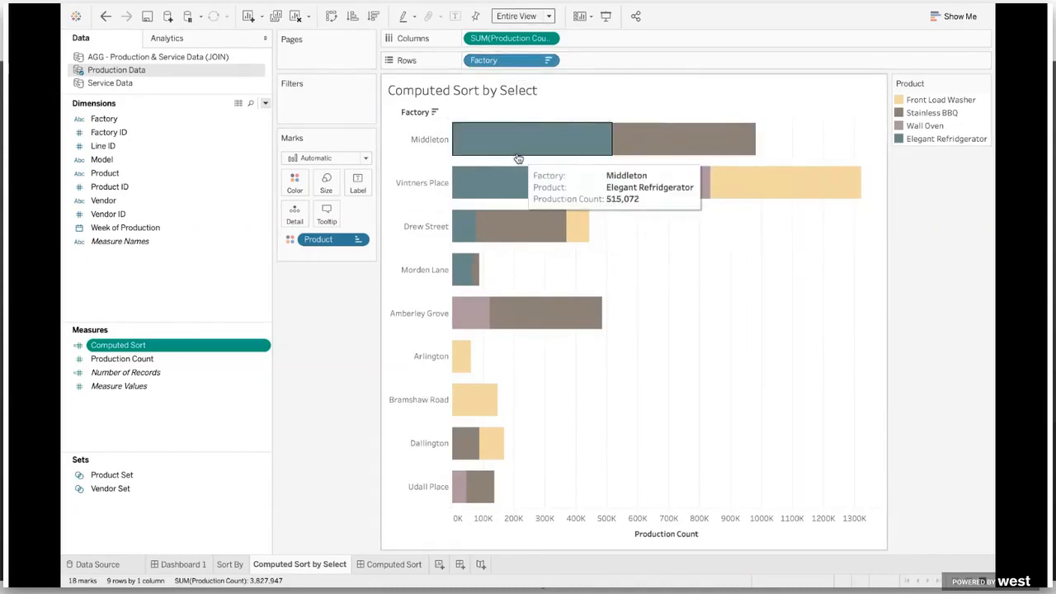
On the Computed Sort dashboard, check how the factory chart responds to selecting different products in the Sort By treemap, ending on Elegant Refridgerator.
click(392, 564)
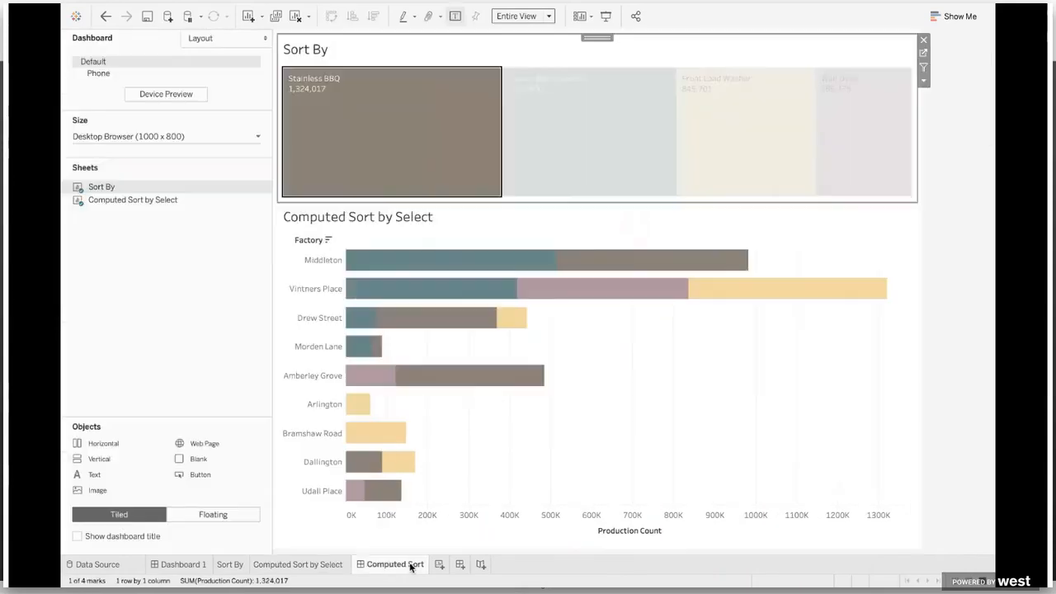
click(265, 39)
click(395, 117)
click(552, 114)
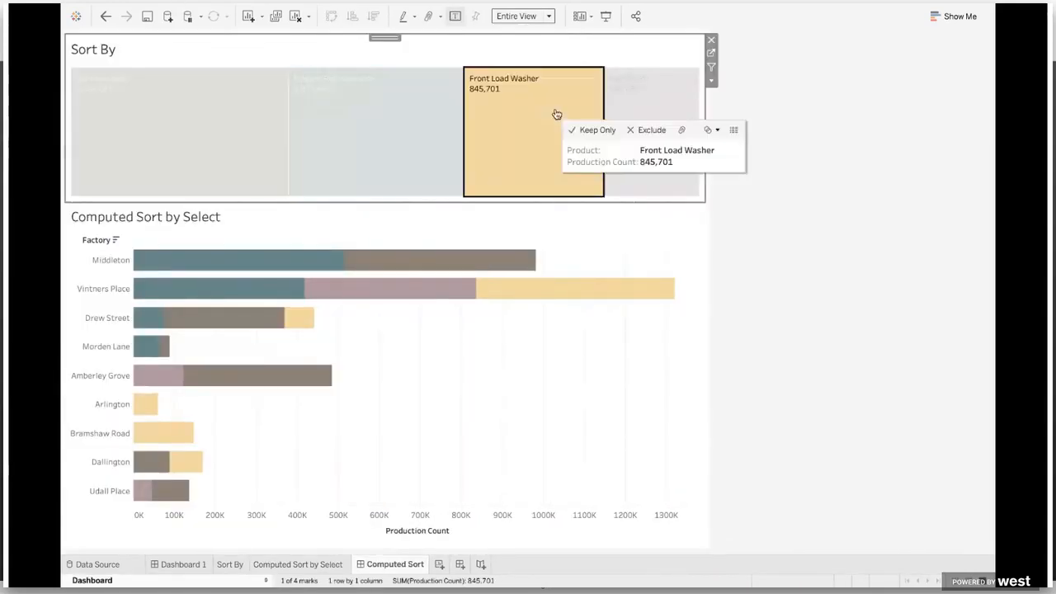
click(652, 176)
click(508, 168)
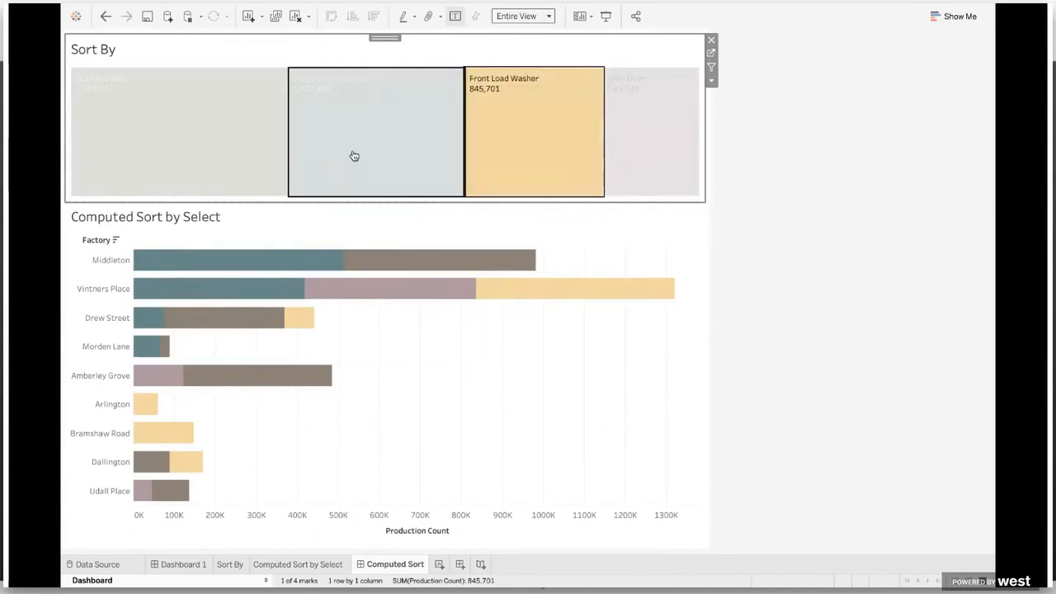
click(355, 156)
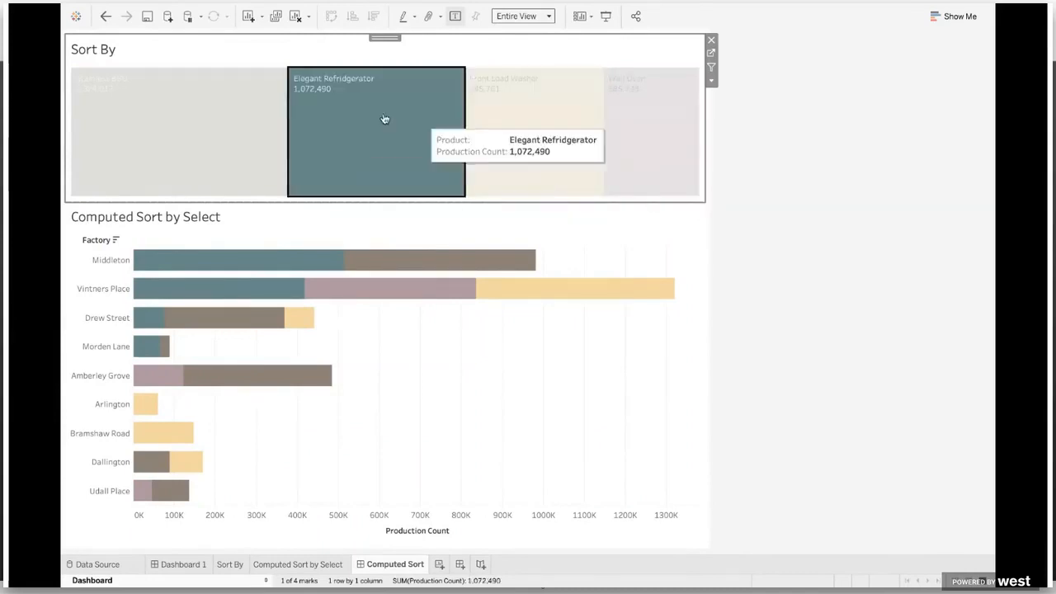
Set the dashboard size to Automatic and select Stainless BBQ in the Sort By treemap with the side pane hidden.
click(264, 581)
click(124, 137)
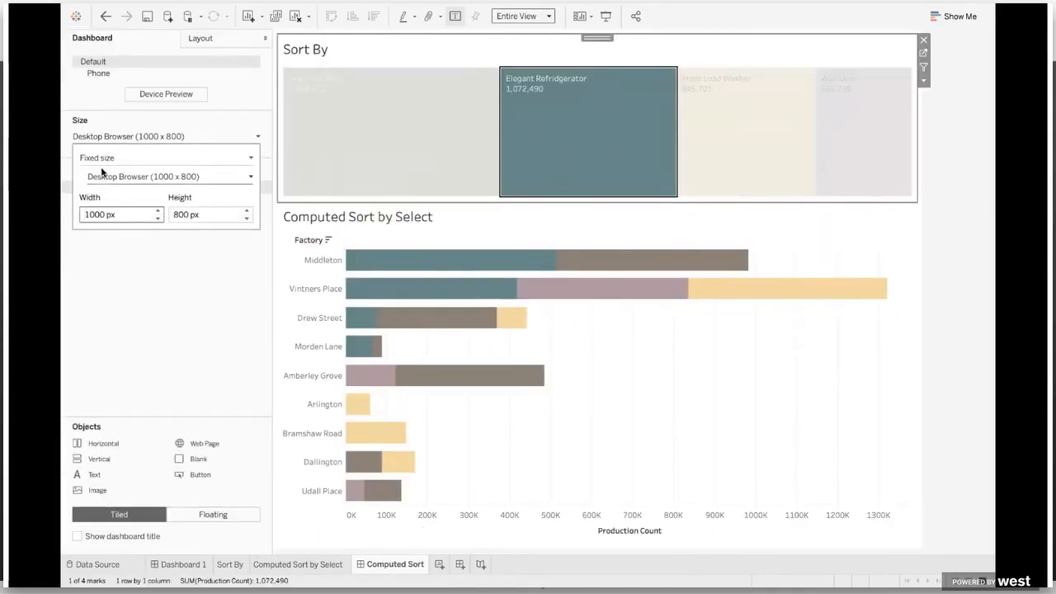
click(106, 158)
click(101, 185)
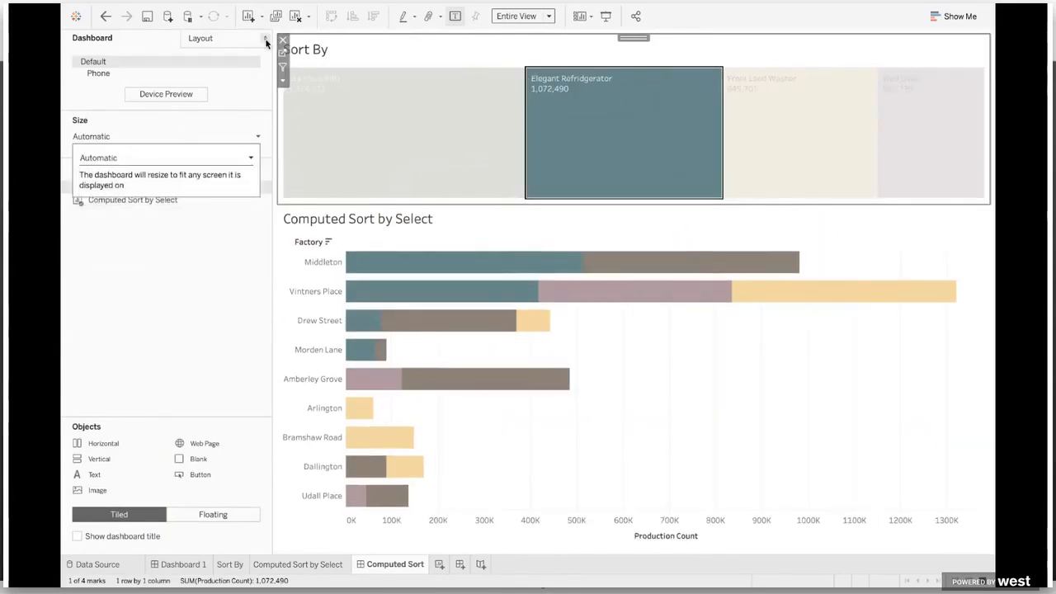
click(266, 43)
click(255, 94)
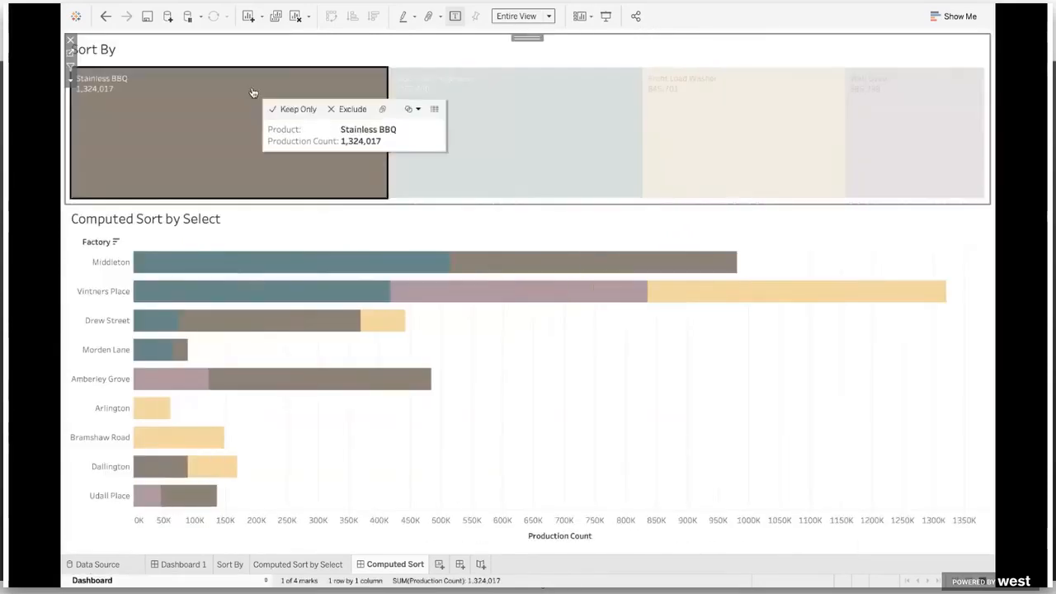
Select Elegant Refridgerator in the Sort By treemap and add a Change Set Values action to the Computed Sort dashboard.
click(587, 120)
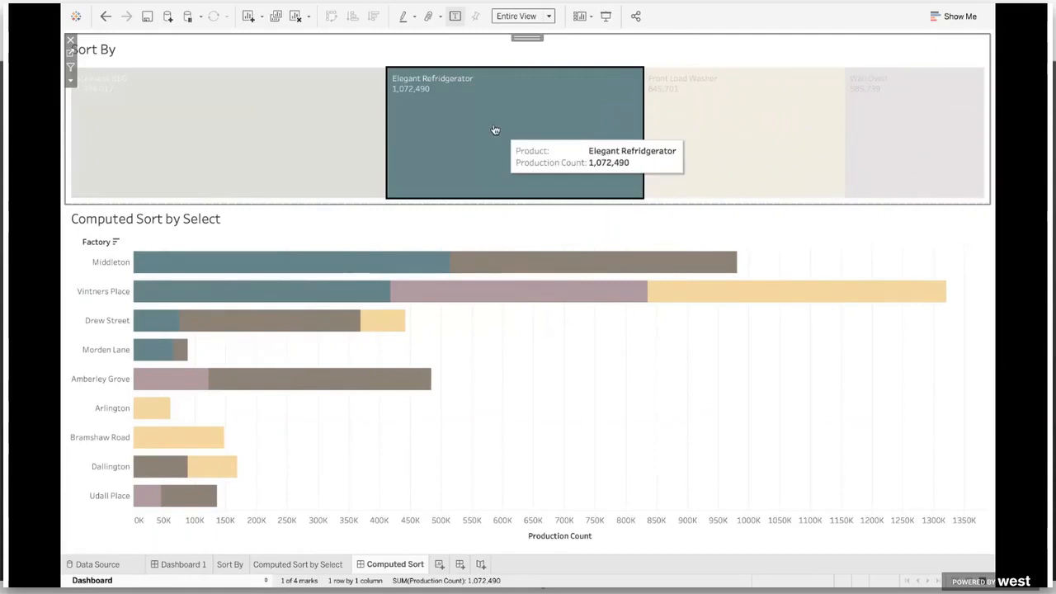
click(281, 10)
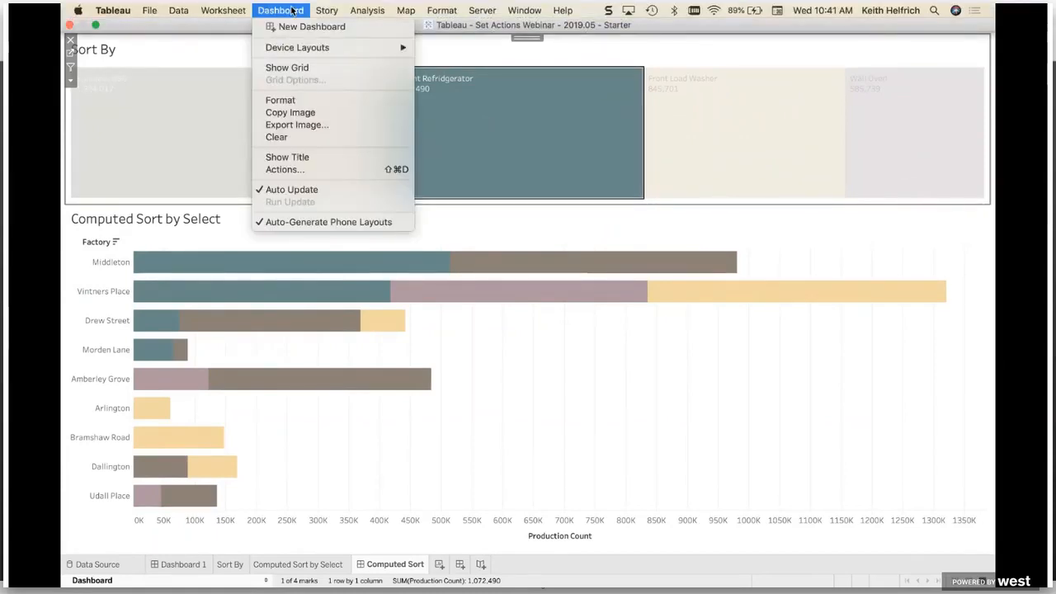
click(319, 168)
click(301, 348)
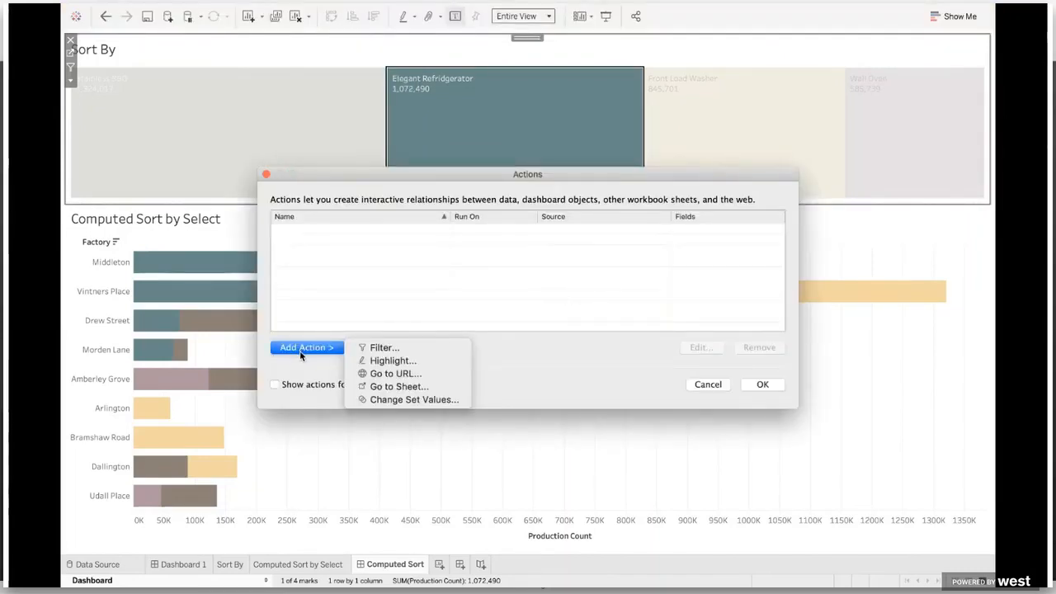
click(448, 404)
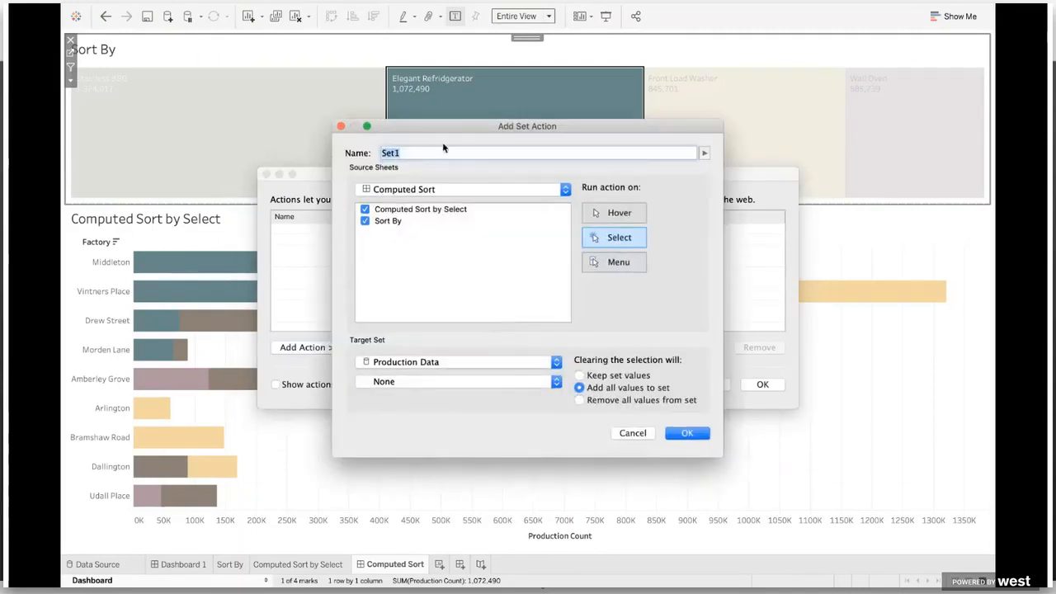
Name the set action Product Set, target the Production Data Product Set, keep only Sort By as source sheet, and save the action.
text(Product)
click(438, 381)
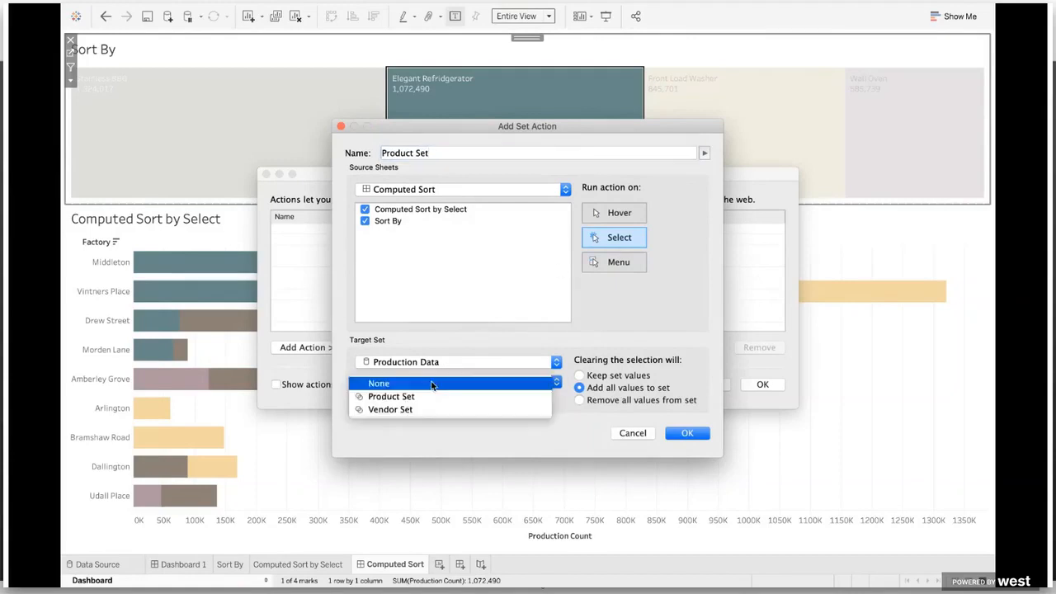
click(426, 394)
click(388, 210)
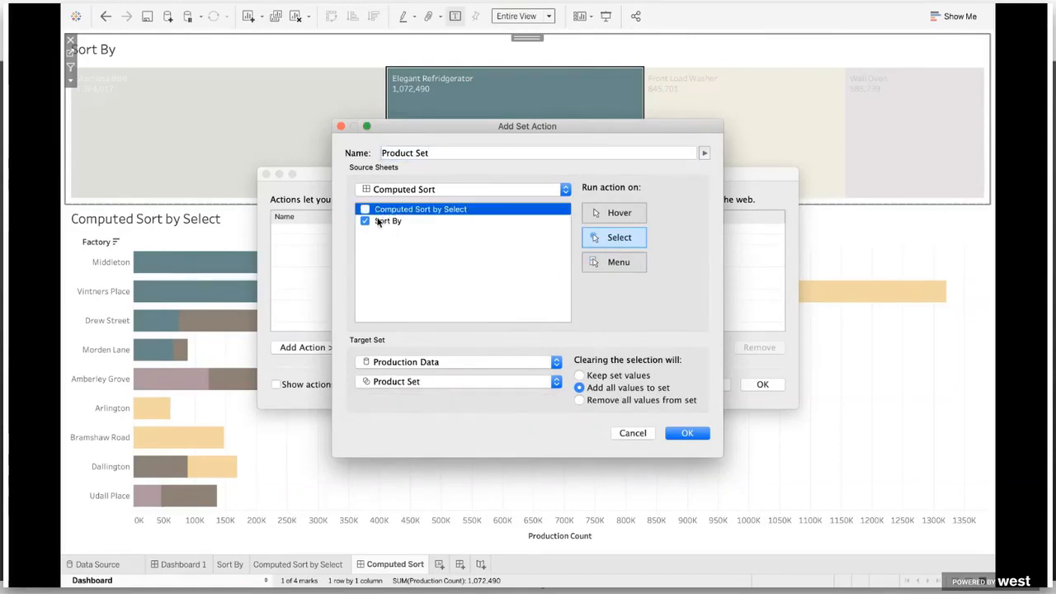
click(368, 221)
click(366, 221)
click(365, 222)
click(691, 436)
click(763, 385)
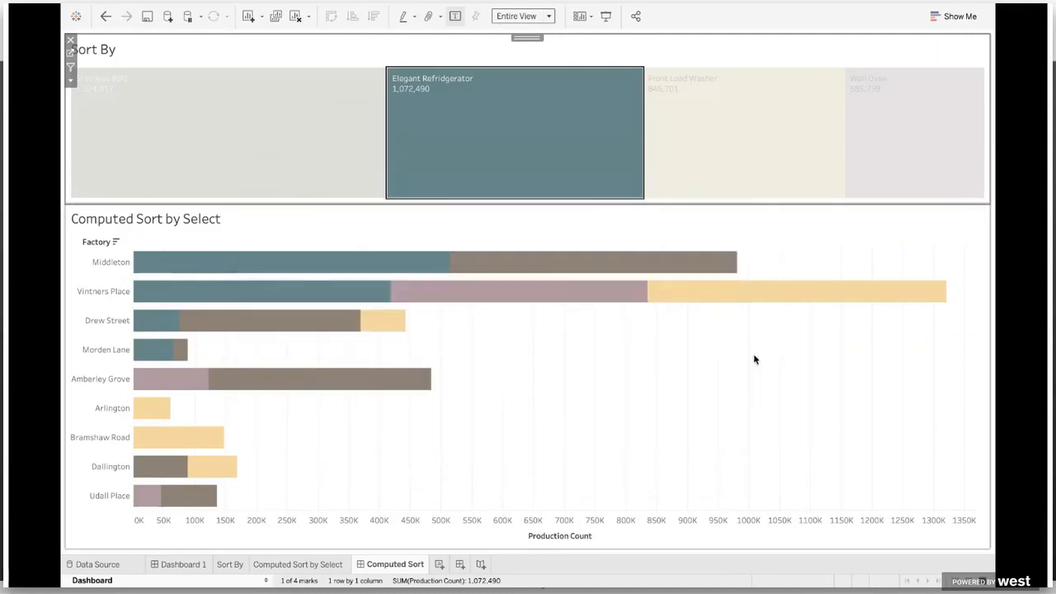
Test the set action by selecting different products in the Sort By treemap, including Wall Oven and Elegant Refridgerator, ending on Stainless BBQ.
click(700, 160)
click(479, 165)
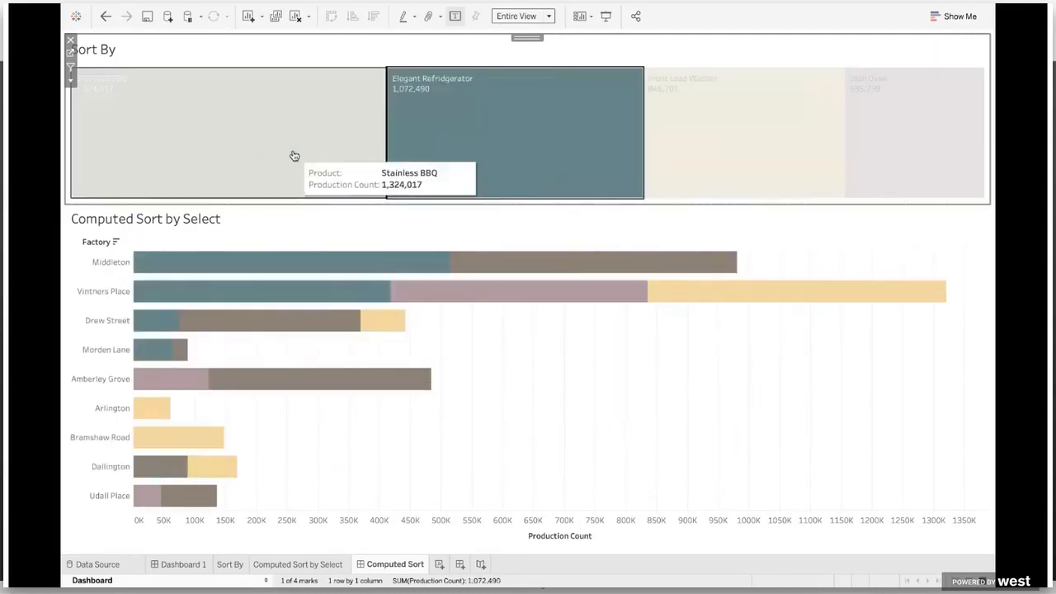
click(293, 156)
click(963, 143)
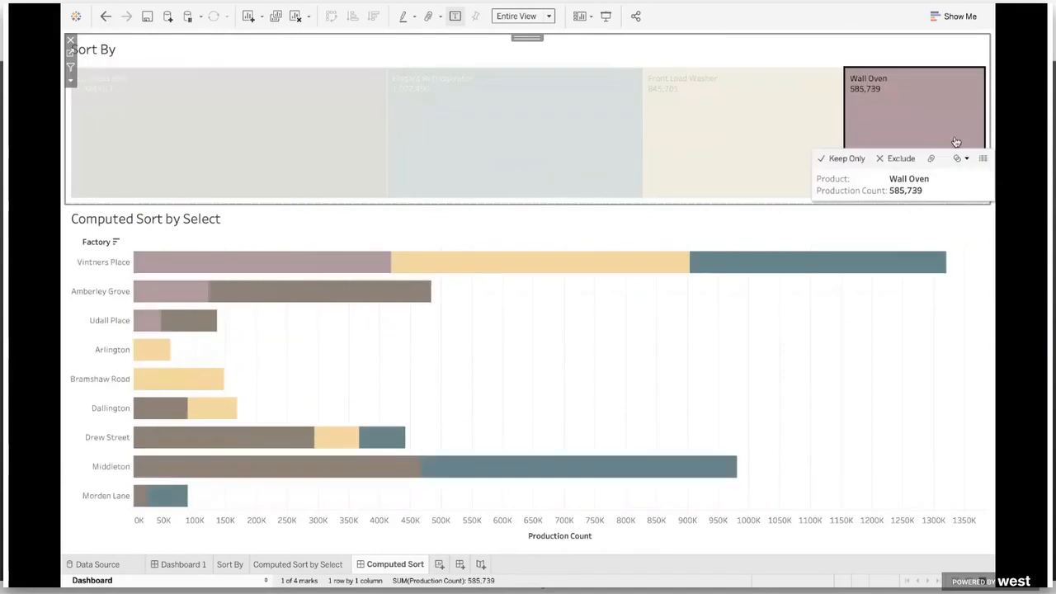
click(768, 136)
click(493, 132)
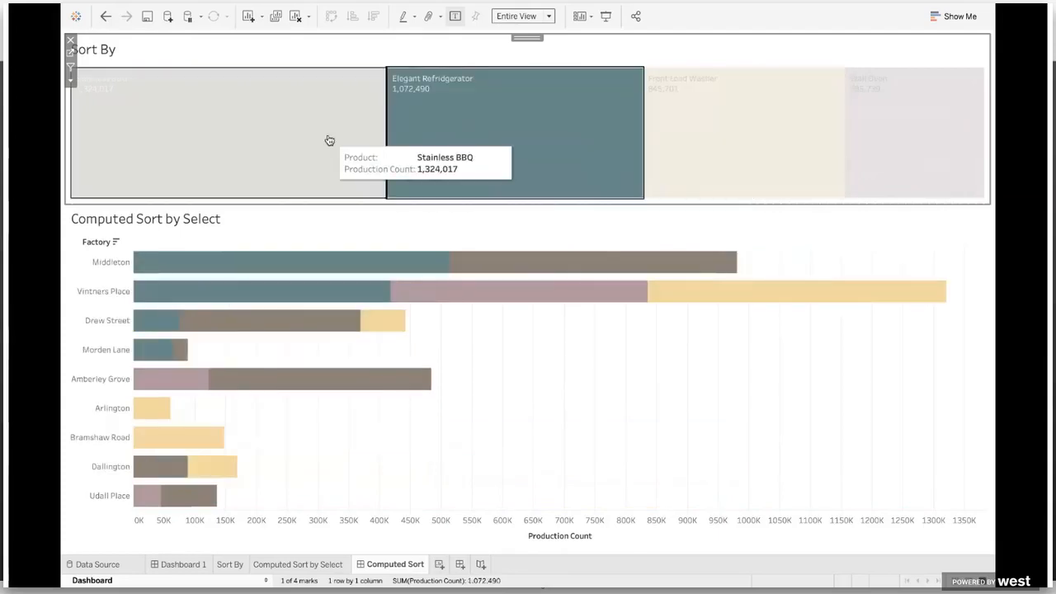
click(332, 138)
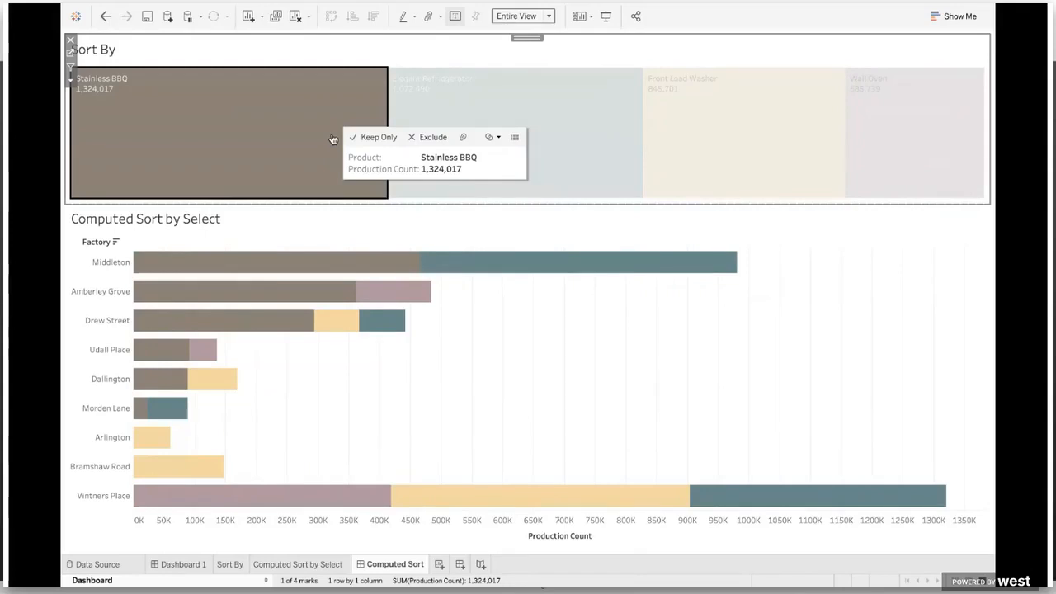
Switch to the webinar presentation in Chrome.
key(super+Tab)
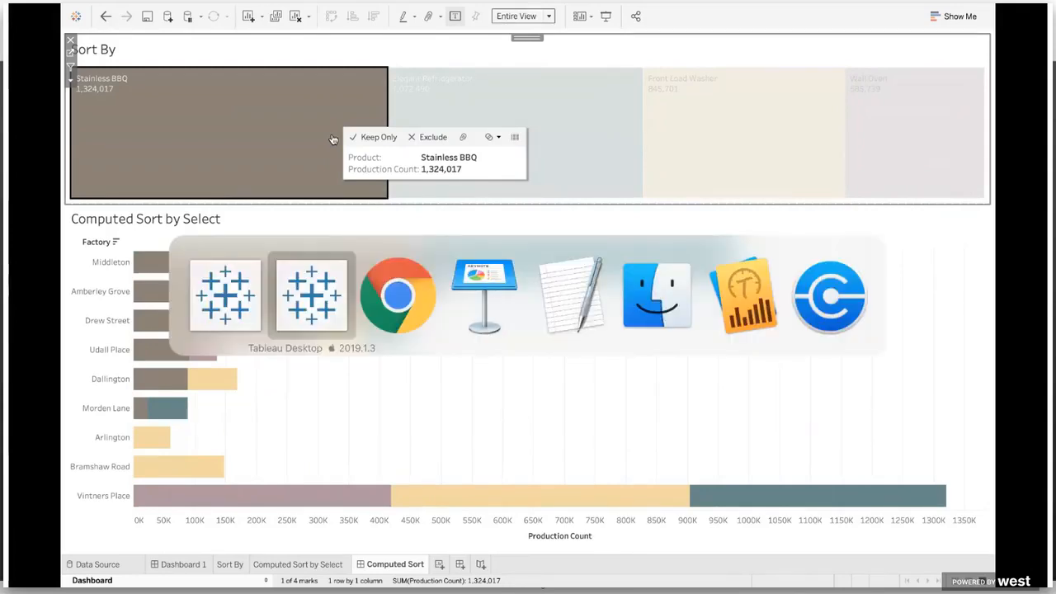
key(super+Tab)
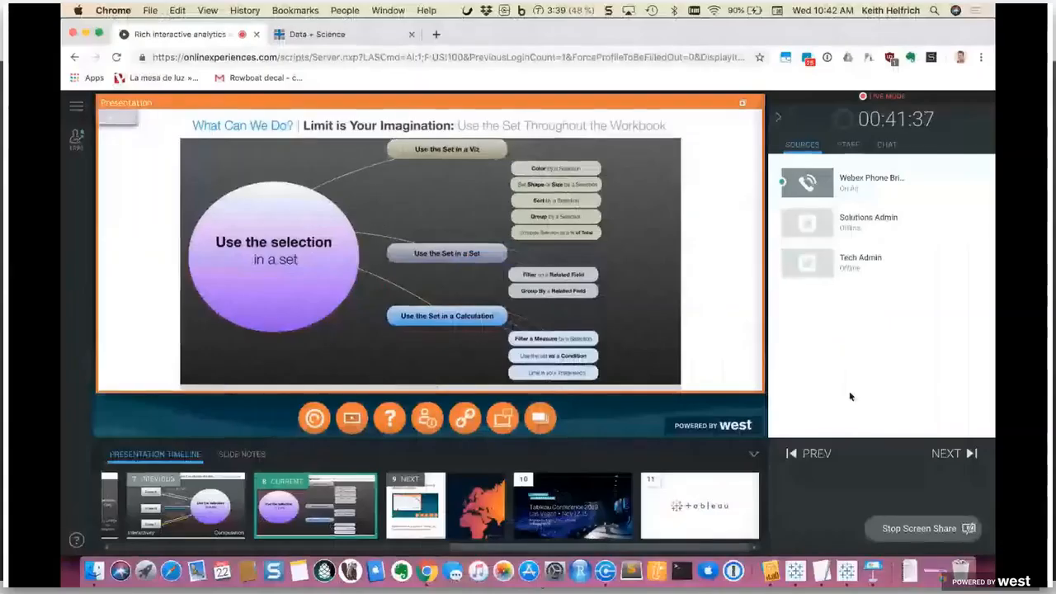
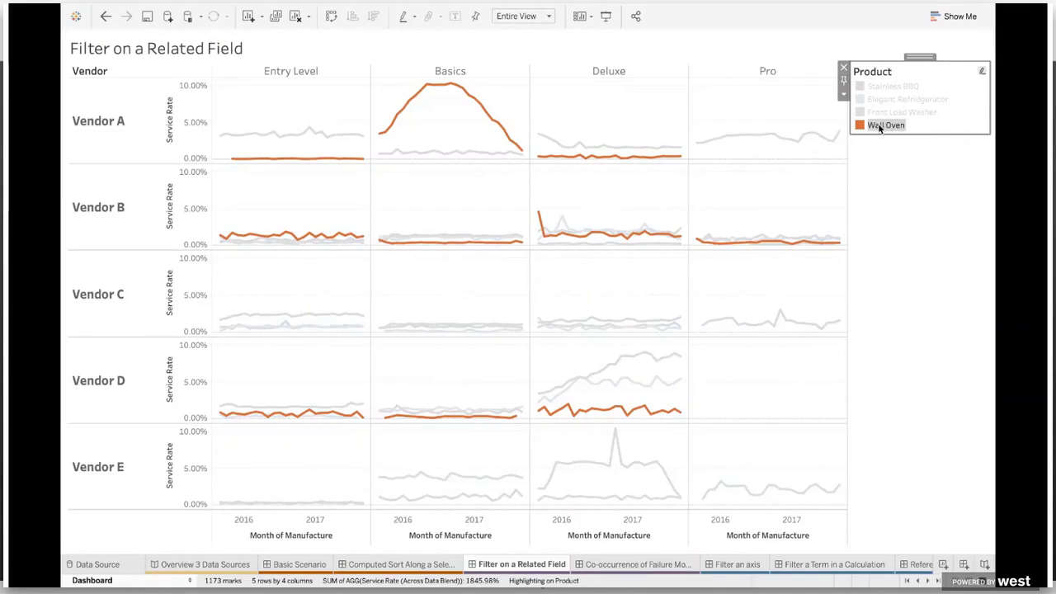
On the Filter on a Related Field dashboard, highlight each product through the Product legend in turn, then clear the highlight.
mouse_move(884, 132)
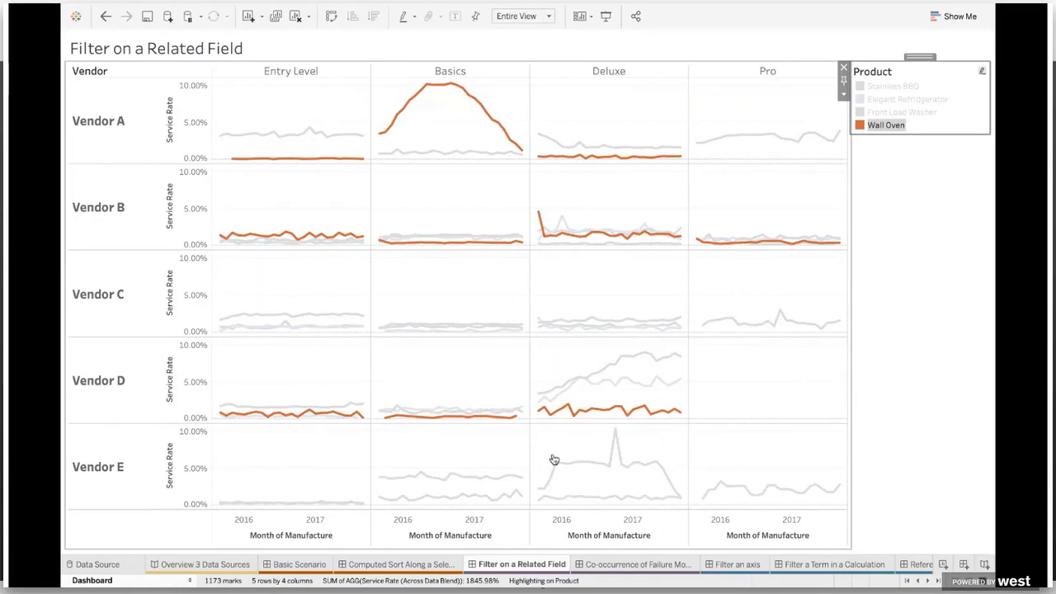
click(894, 112)
click(895, 100)
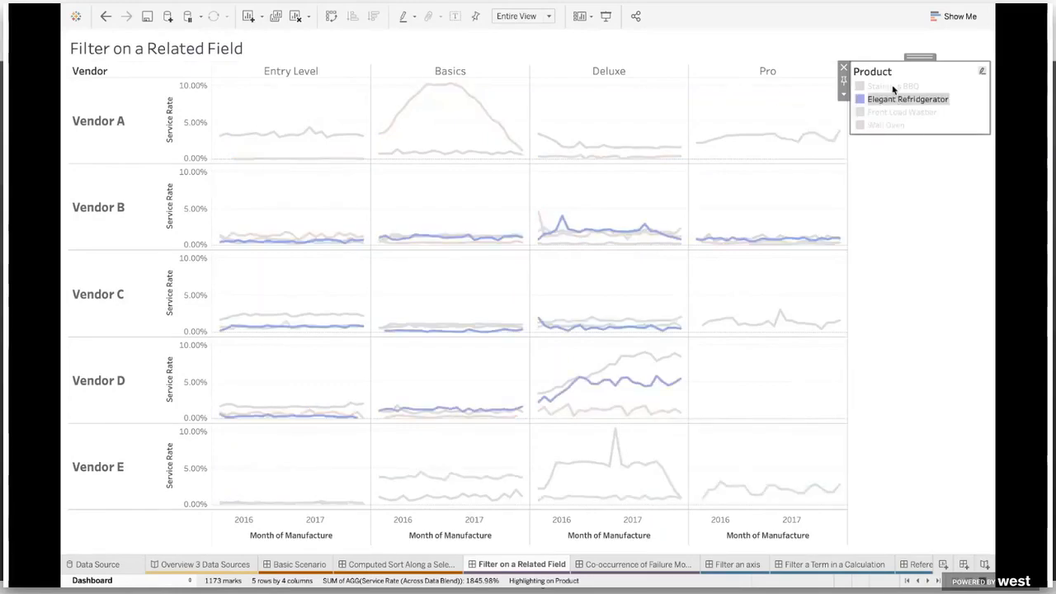
click(894, 86)
click(905, 100)
click(904, 112)
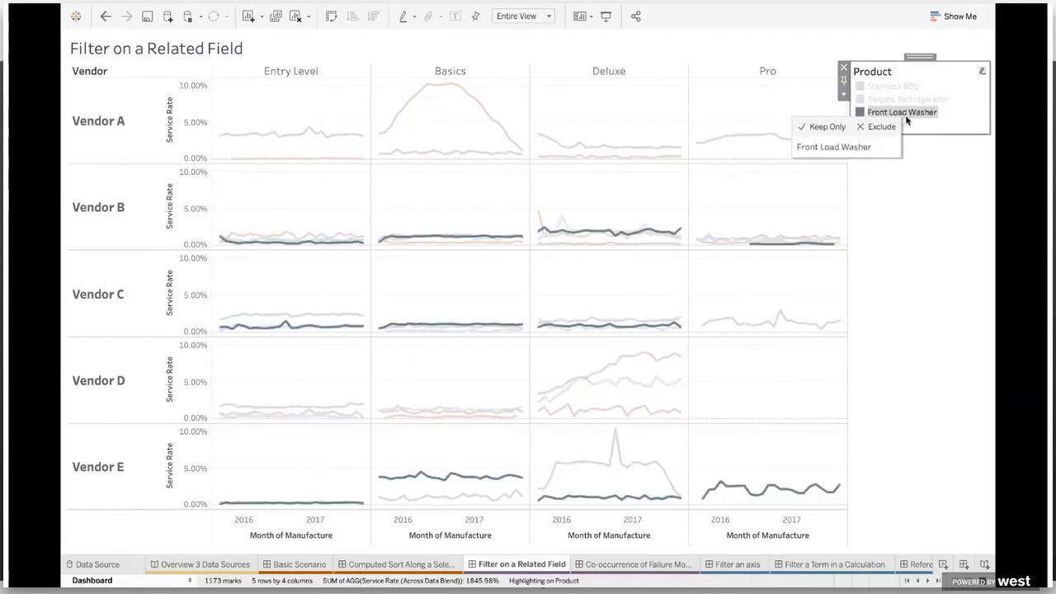
click(891, 125)
click(890, 126)
click(919, 211)
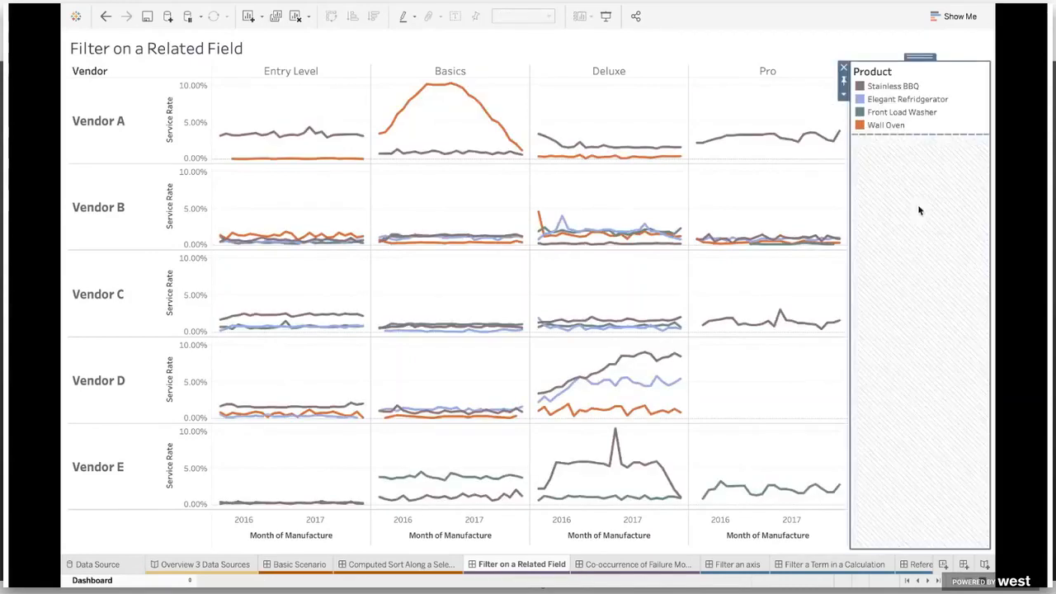
Check the vendor filtering by selecting the Wall Oven line in Vendor A Basics and the Elegant Refridgerator line in Vendor D Deluxe.
click(489, 121)
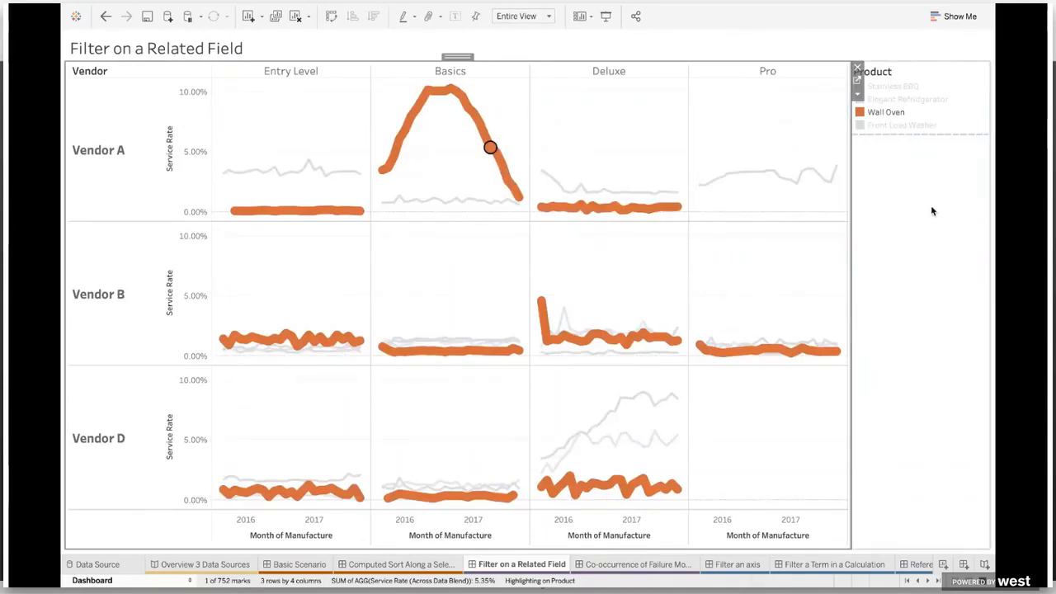
click(674, 447)
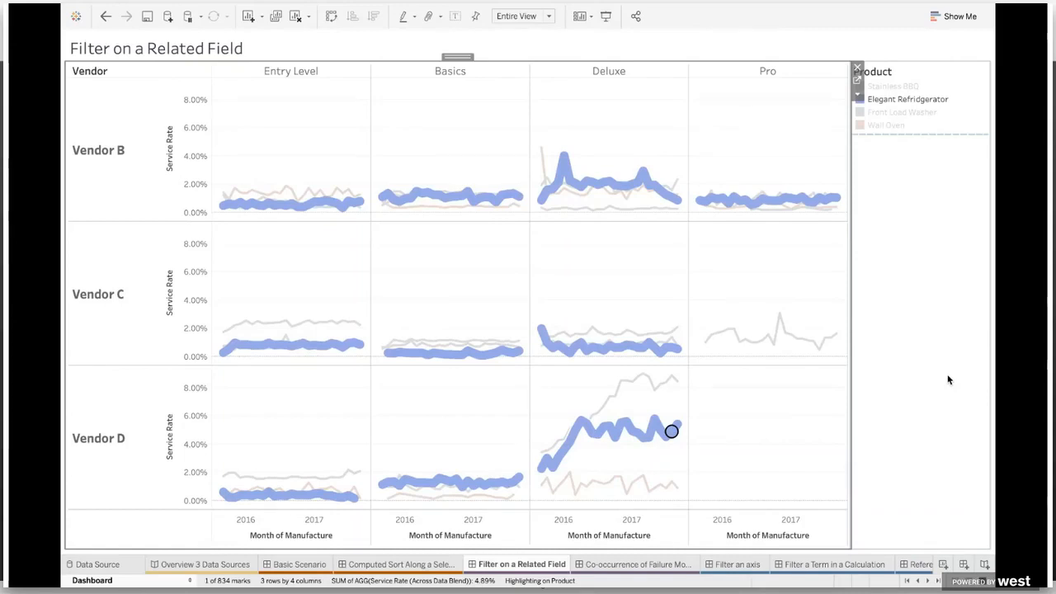
Add a new worksheet beside the Filter on a Related Field dashboard, expand the data source list, and choose Production Data.
right_click(507, 567)
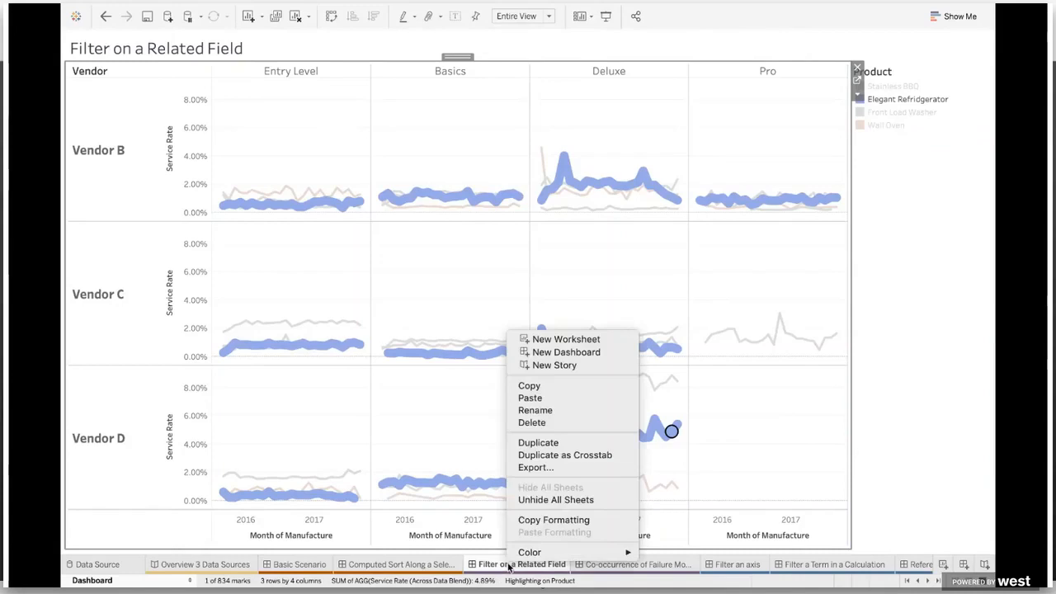
click(561, 339)
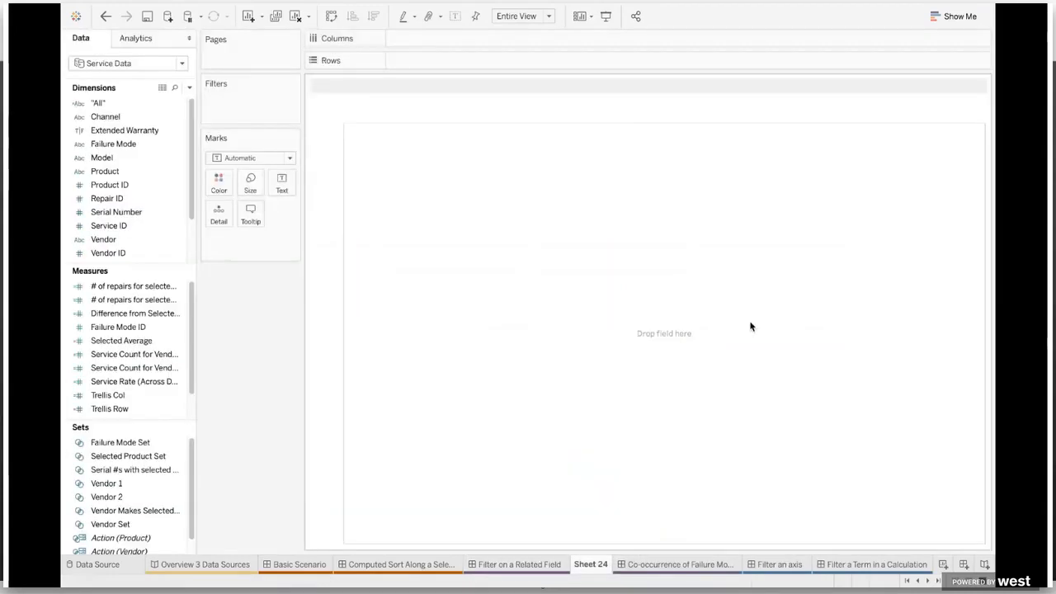
drag(115, 80, 116, 96)
click(110, 70)
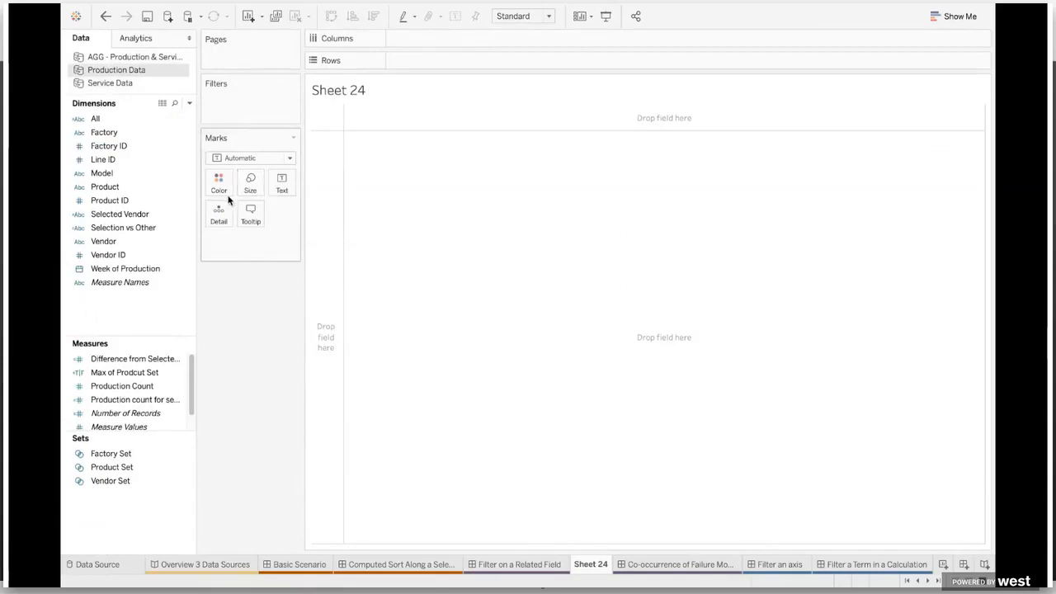
Place Vendor and Product on Rows and color the marks by Product Set membership.
drag(115, 241, 443, 55)
drag(105, 186, 608, 60)
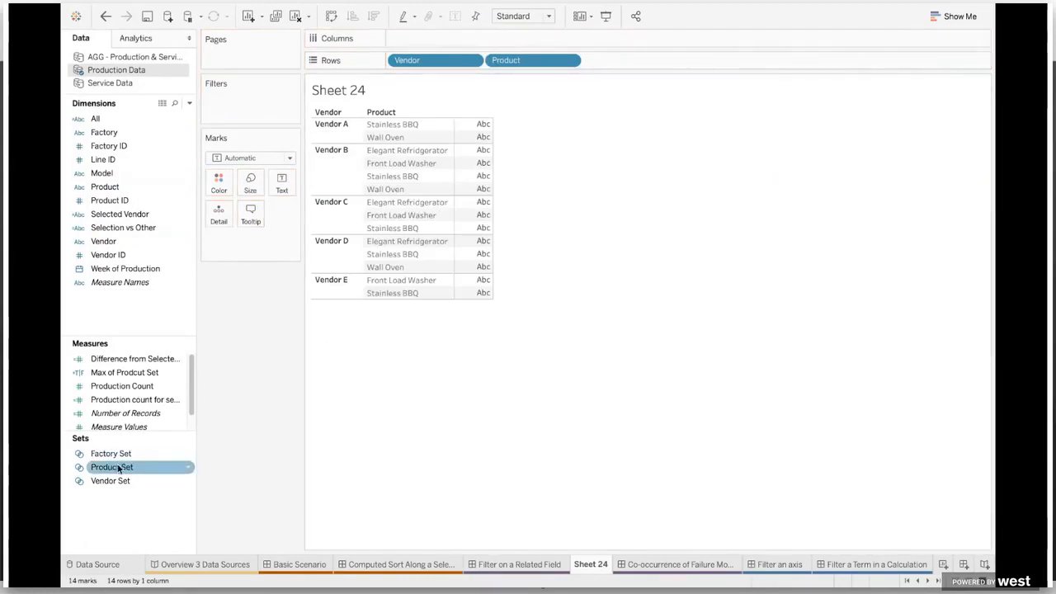
drag(118, 468, 219, 191)
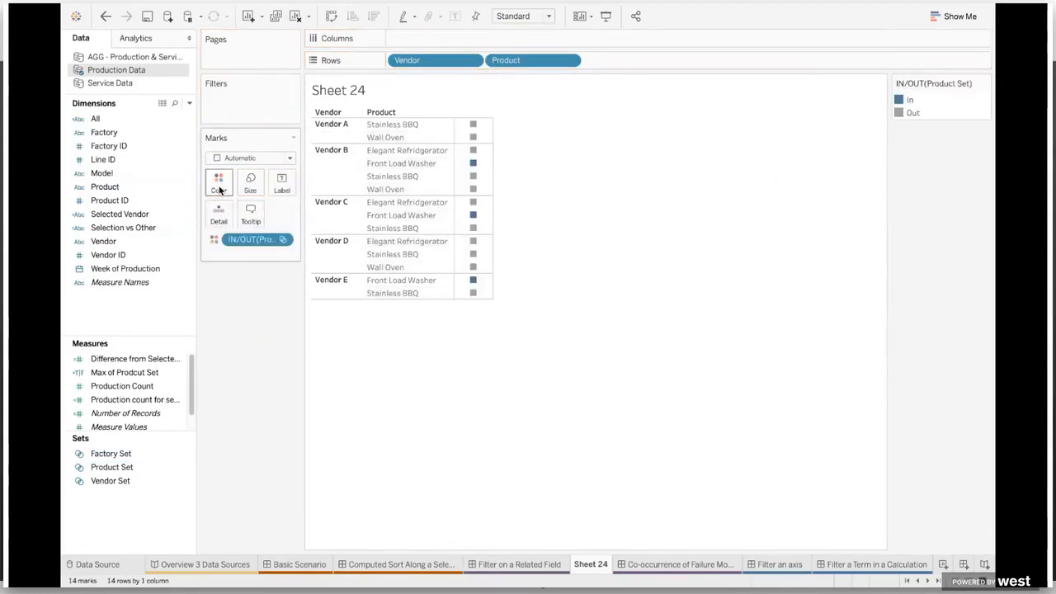
Highlight the In members of the Product Set legend and fit the worksheet to Entire View.
click(908, 99)
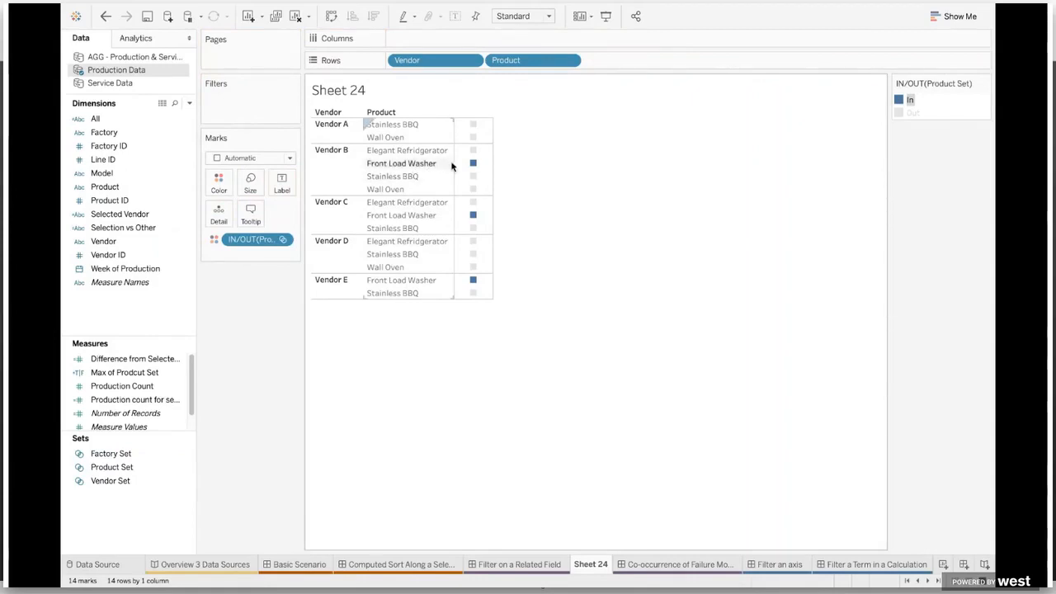
mouse_move(478, 165)
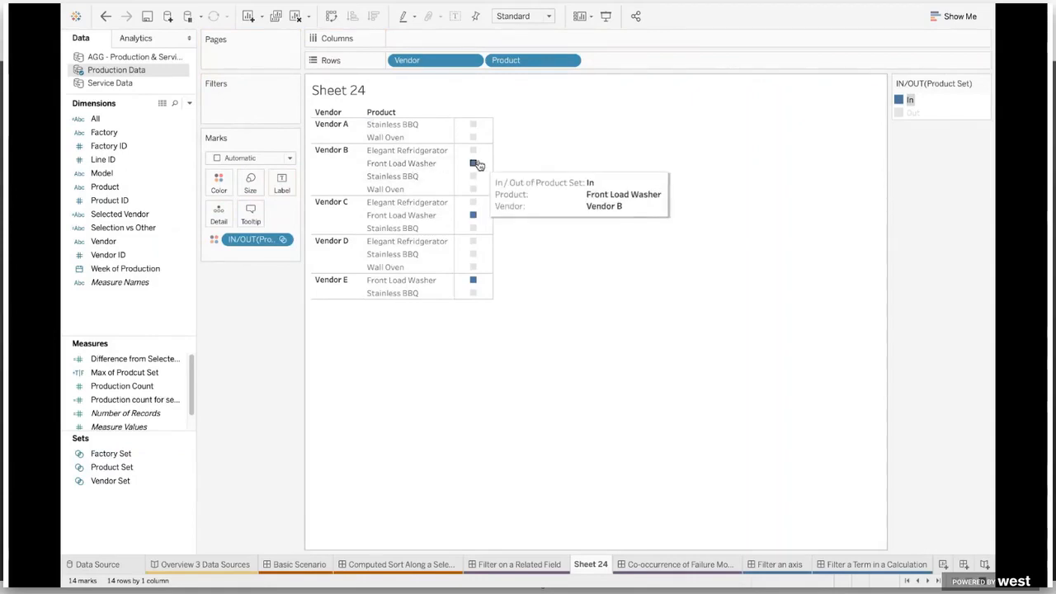
click(551, 17)
click(532, 68)
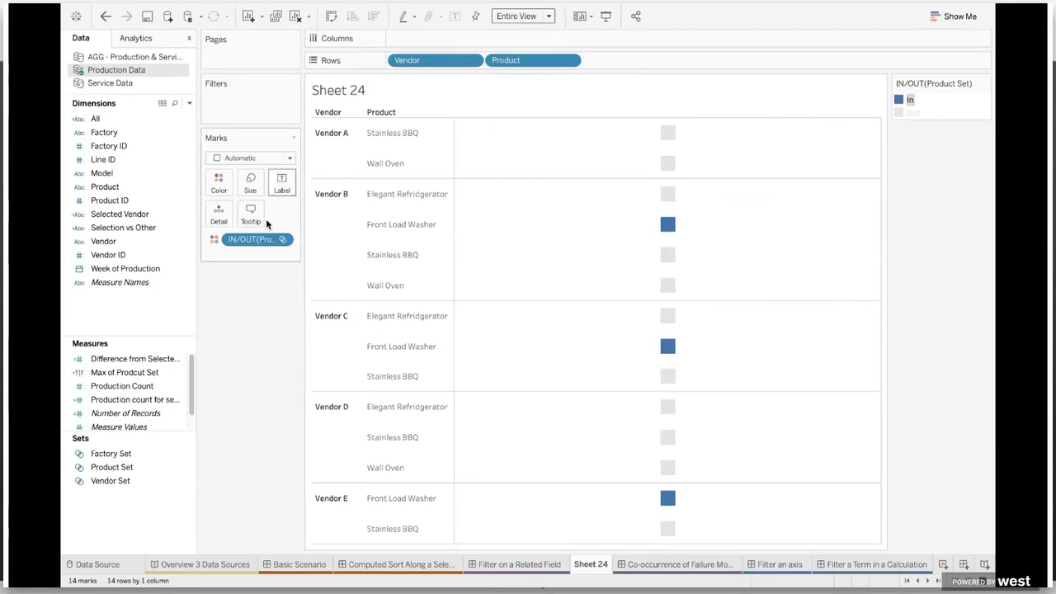
Open the Max of Prodcut Set calculation for editing, enlarge its formula text, and narrow and reposition the editor over the sheet.
click(189, 103)
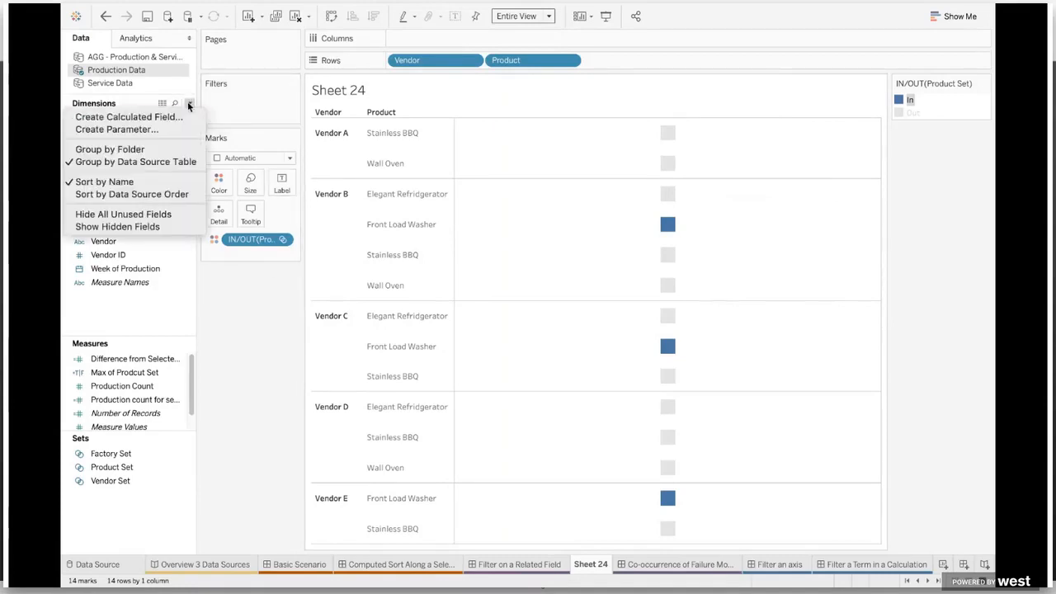
click(123, 372)
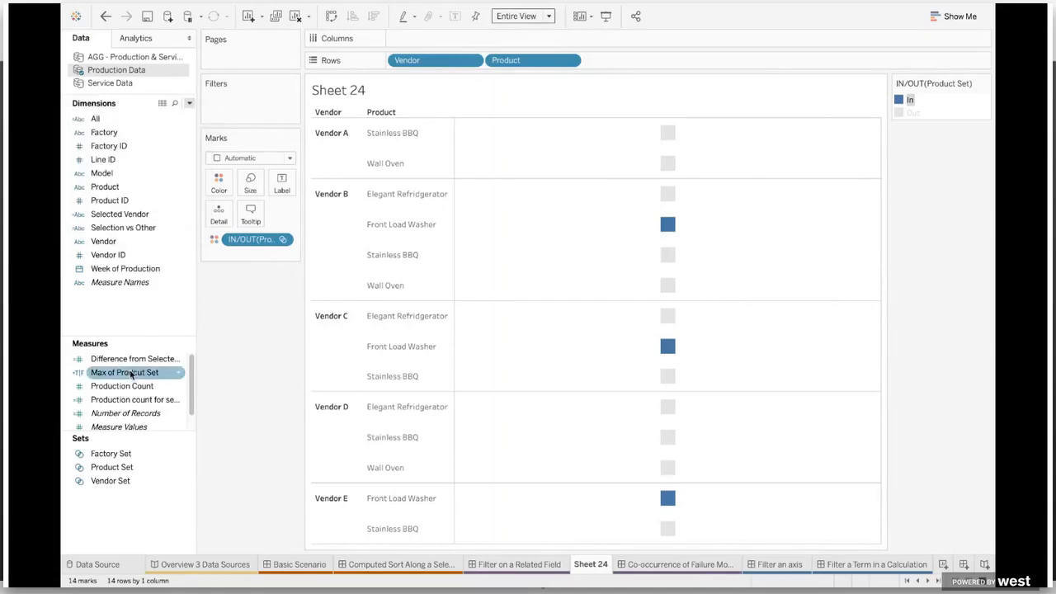
right_click(124, 372)
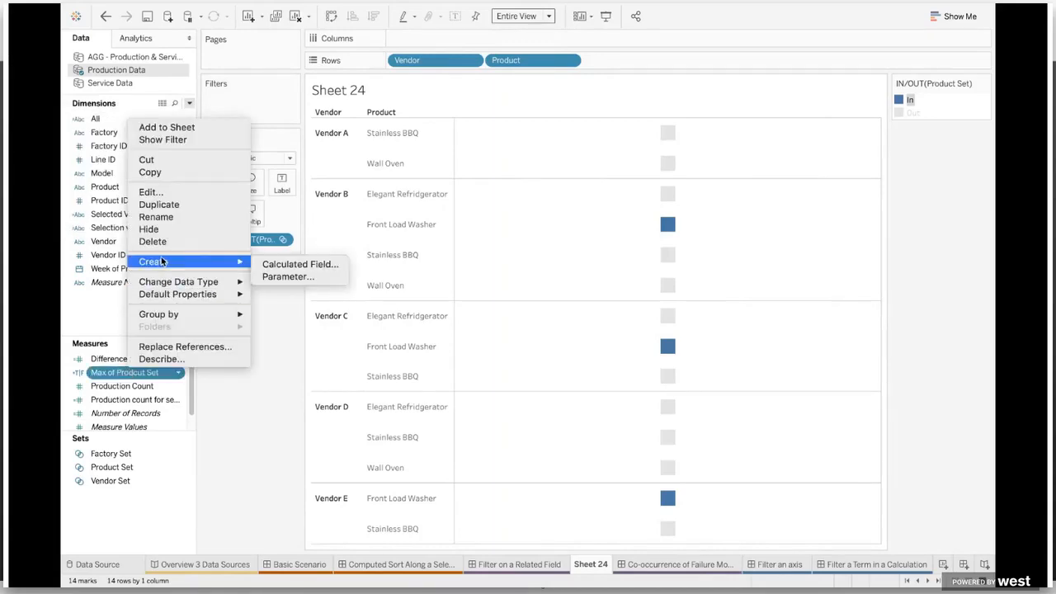
click(161, 192)
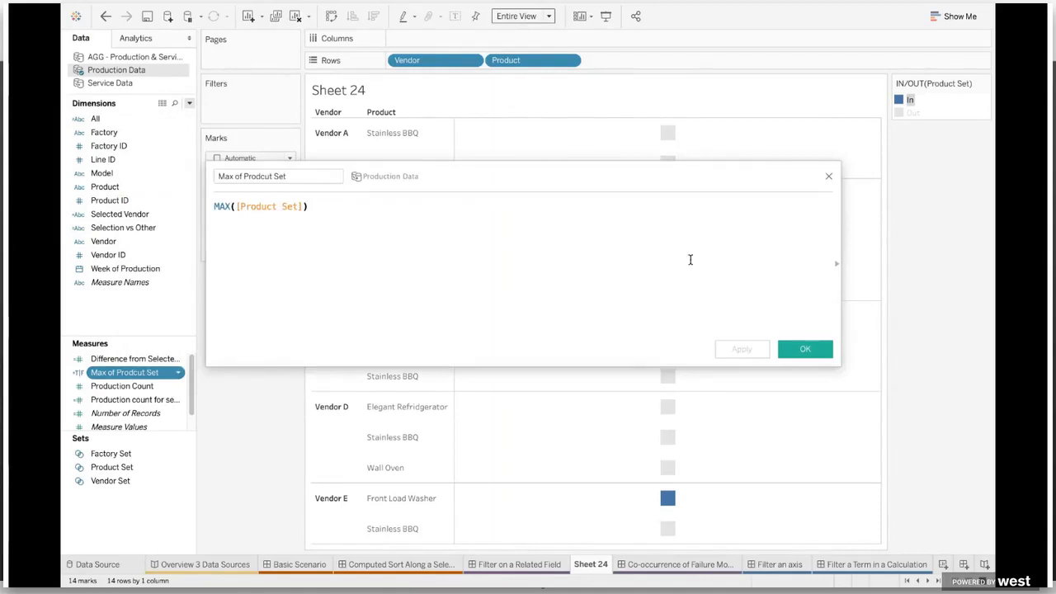
scroll(530, 238, up, 3)
scroll(530, 238, up, 2)
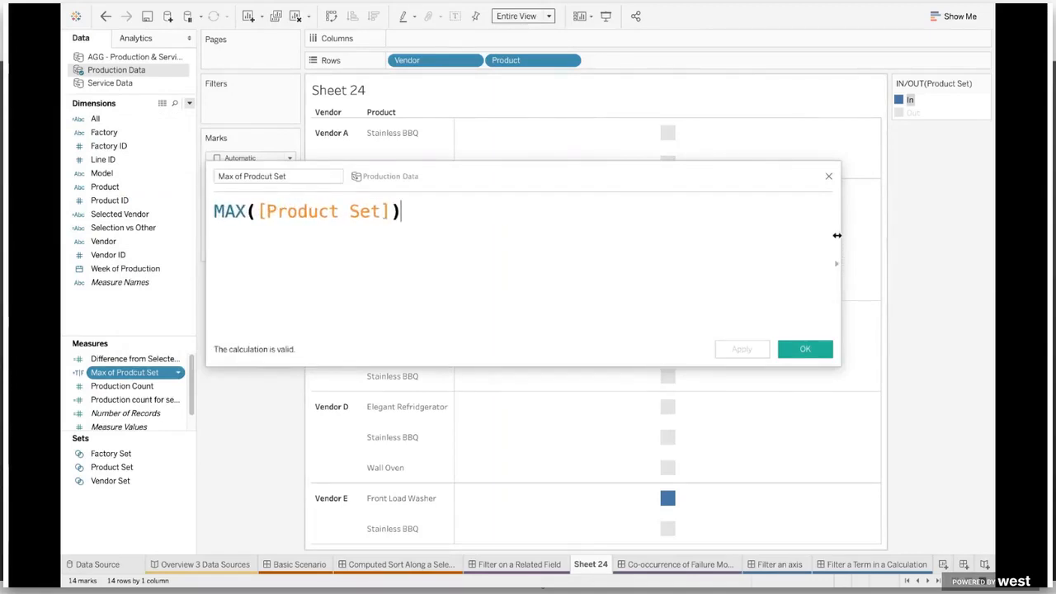
drag(838, 234, 460, 252)
click(314, 211)
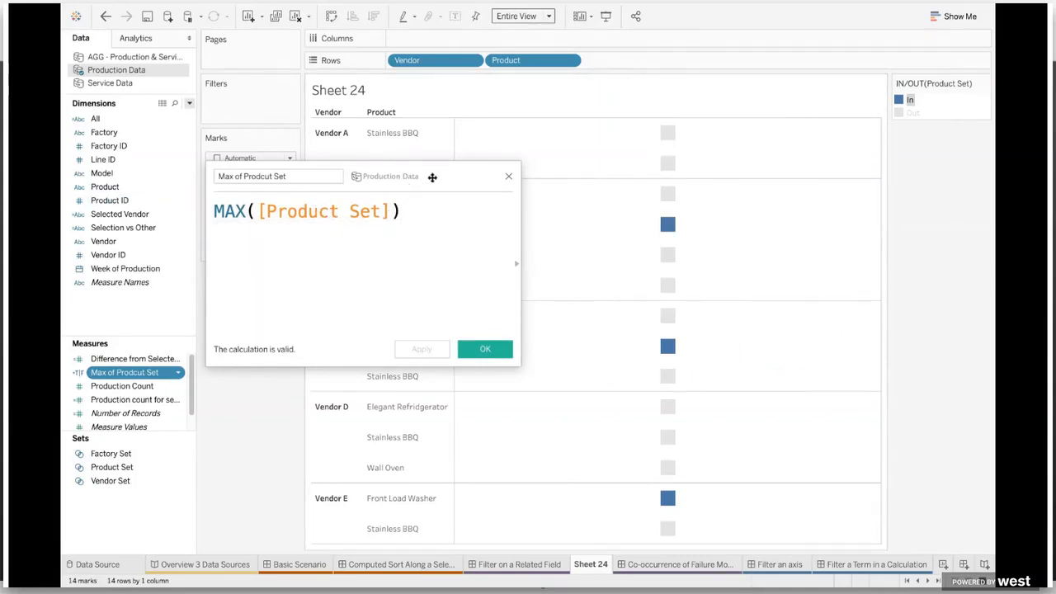
drag(438, 176, 611, 250)
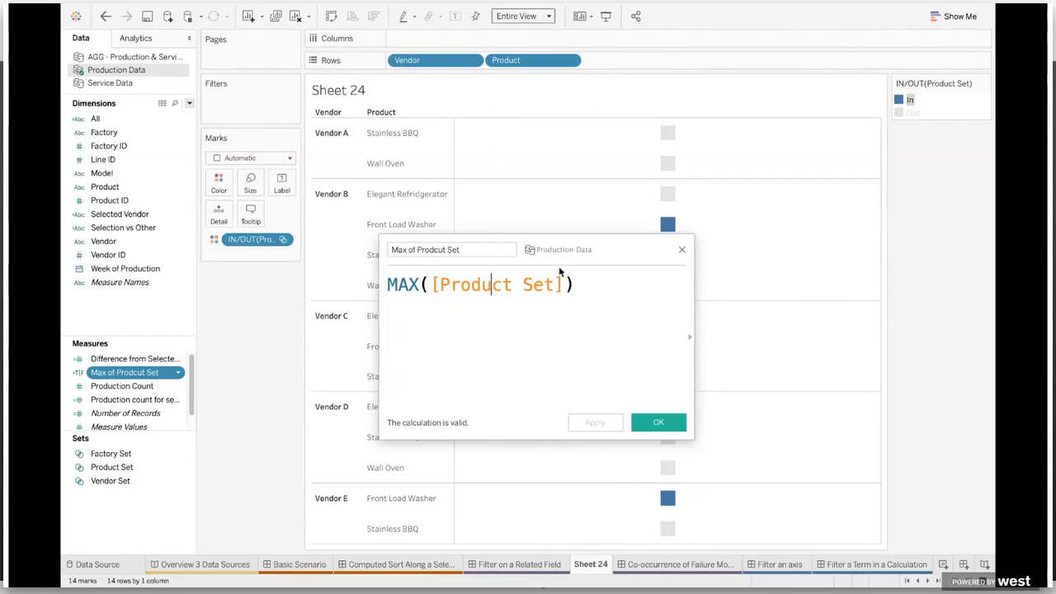
Close the calculation editor, color the marks by Max of Prodcut Set instead, and widen the Marks card to fit the field name.
click(669, 421)
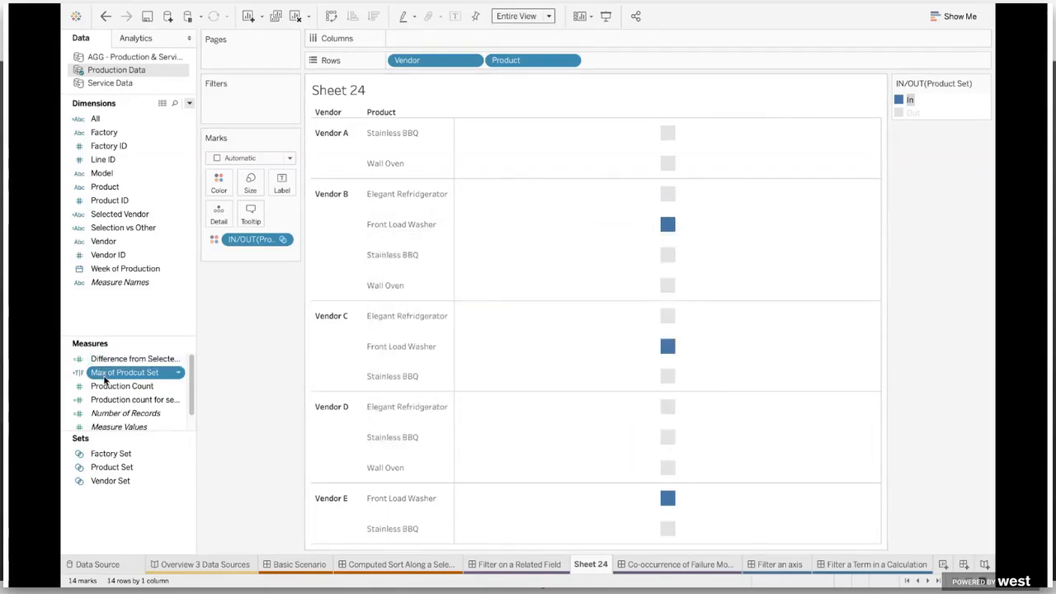
drag(105, 381, 243, 244)
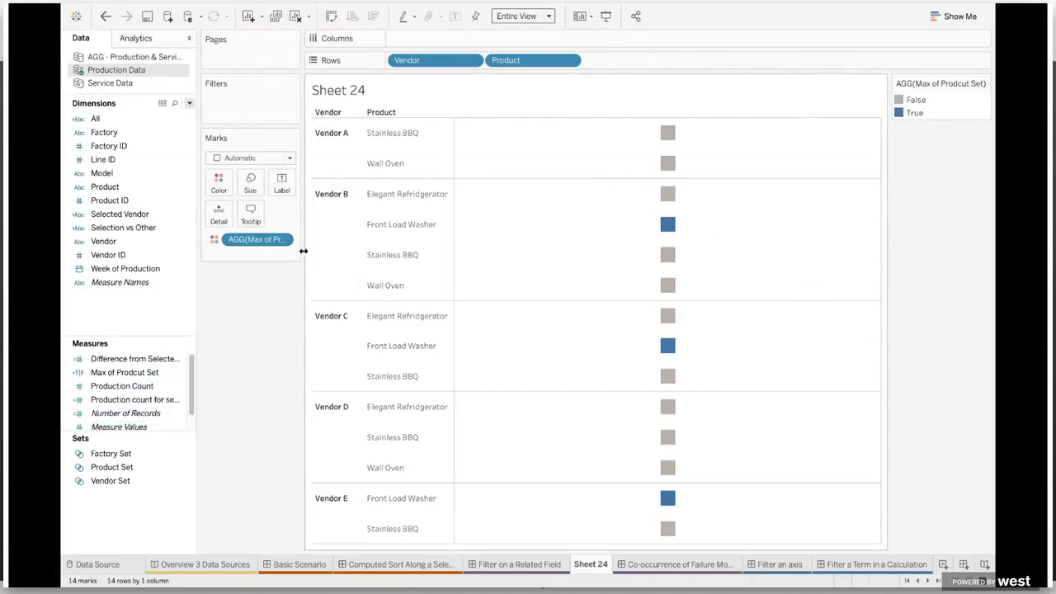
drag(304, 250, 342, 250)
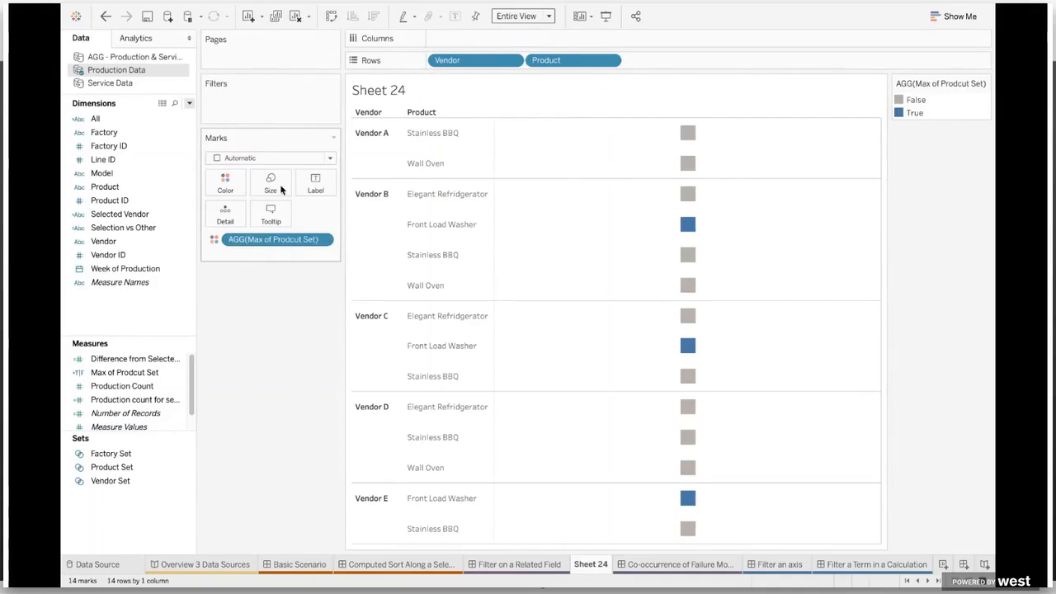
Remove Product from Rows, leaving Vendor, and highlight the True and False members of the Max of Prodcut Set legend in turn.
mouse_move(714, 225)
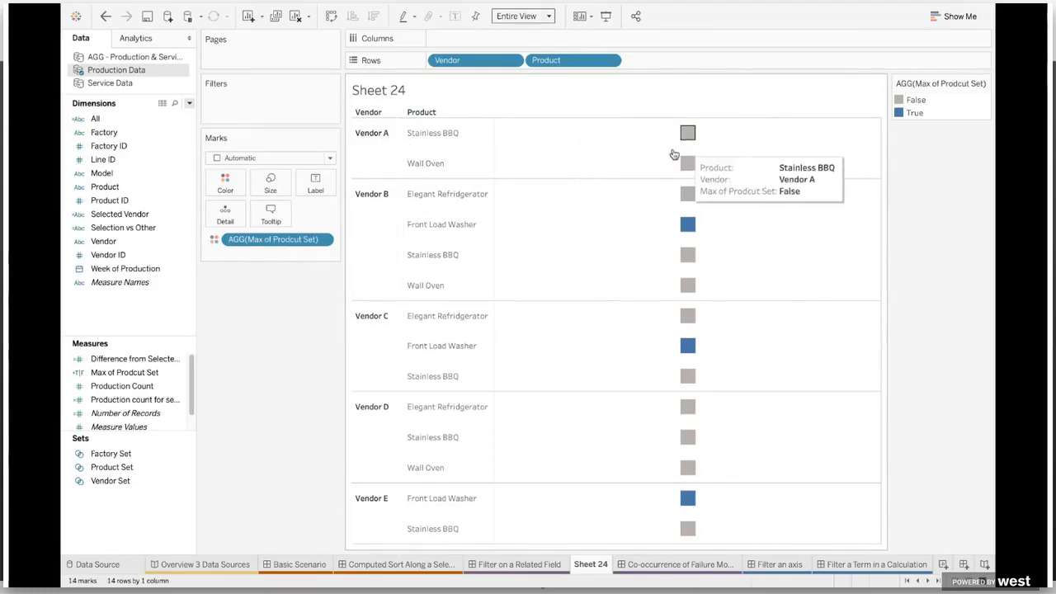
mouse_move(691, 170)
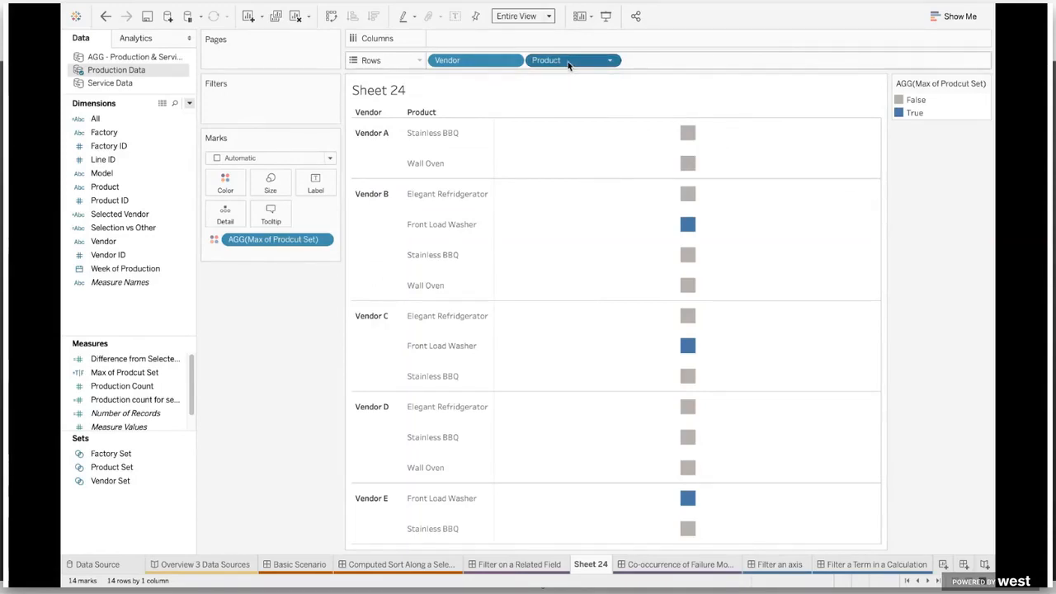
drag(567, 65, 295, 356)
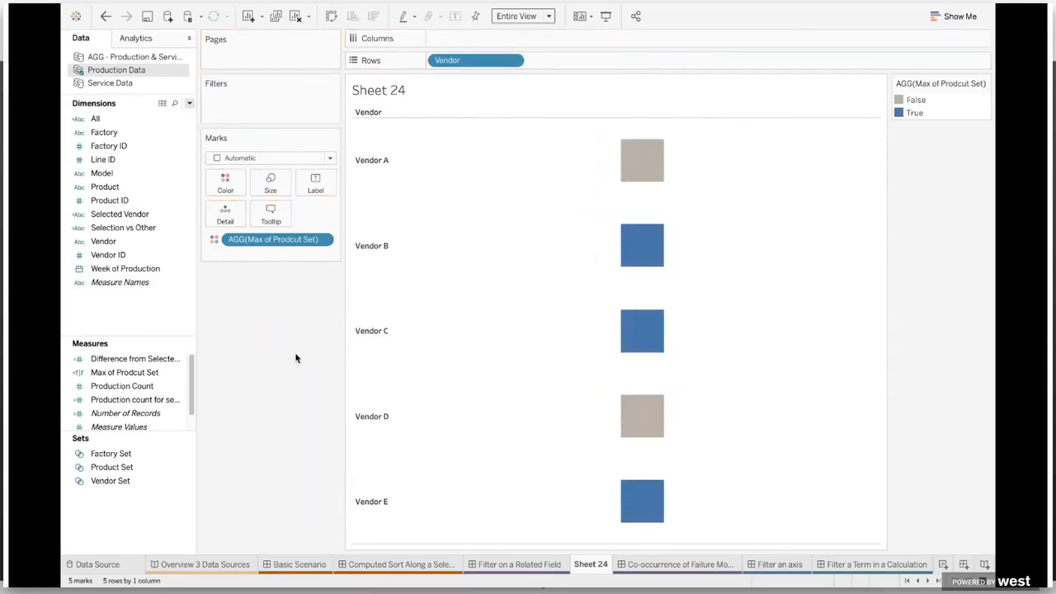
click(914, 115)
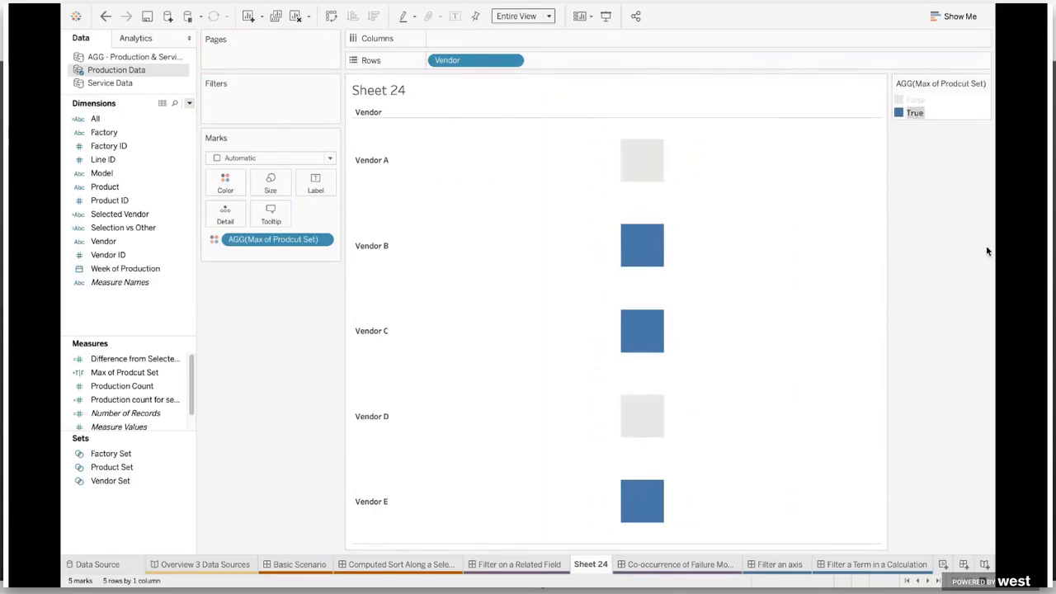
click(922, 99)
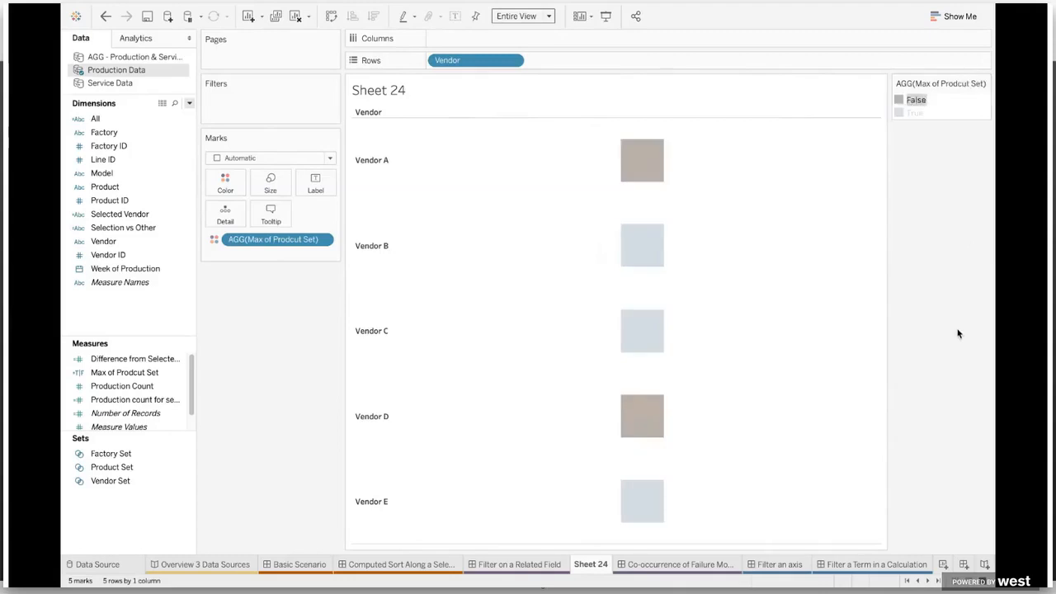
Unhide all sheets used by the Filter on a Related Field dashboard and open its Filter on a Related Field. worksheet.
click(550, 567)
right_click(549, 568)
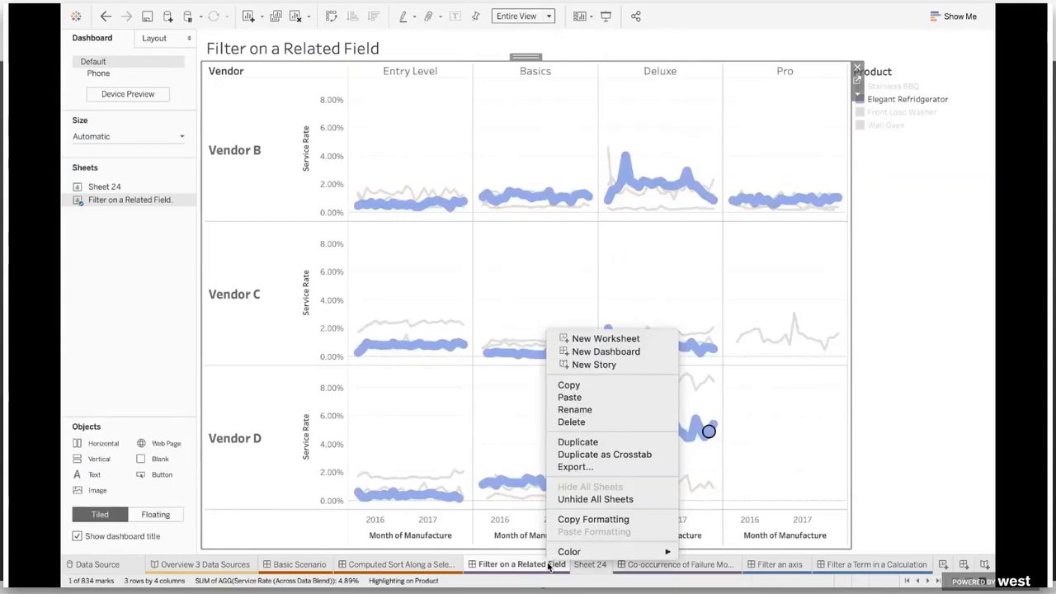
click(594, 499)
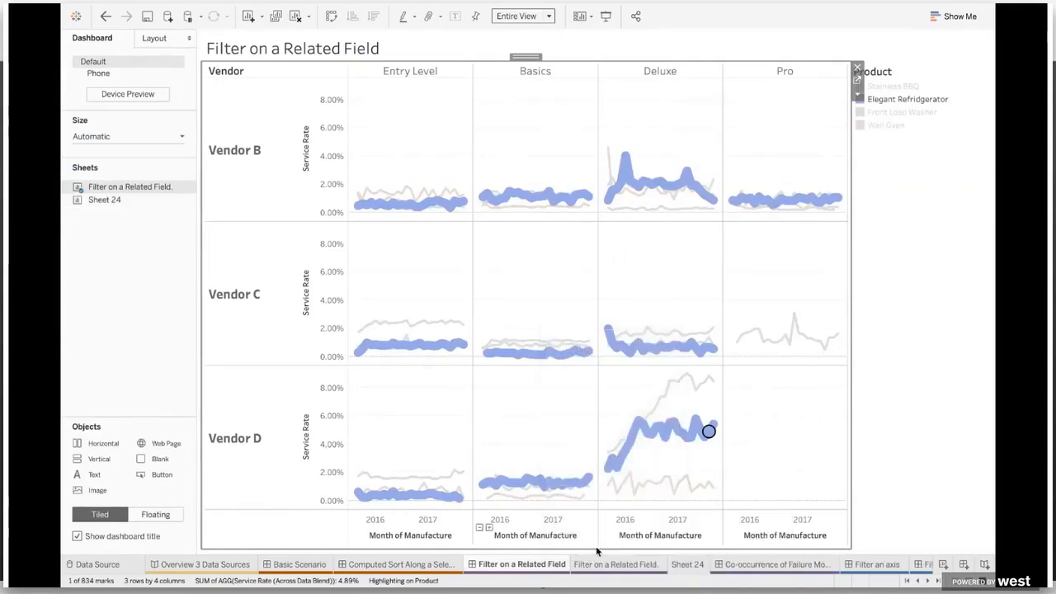
click(645, 566)
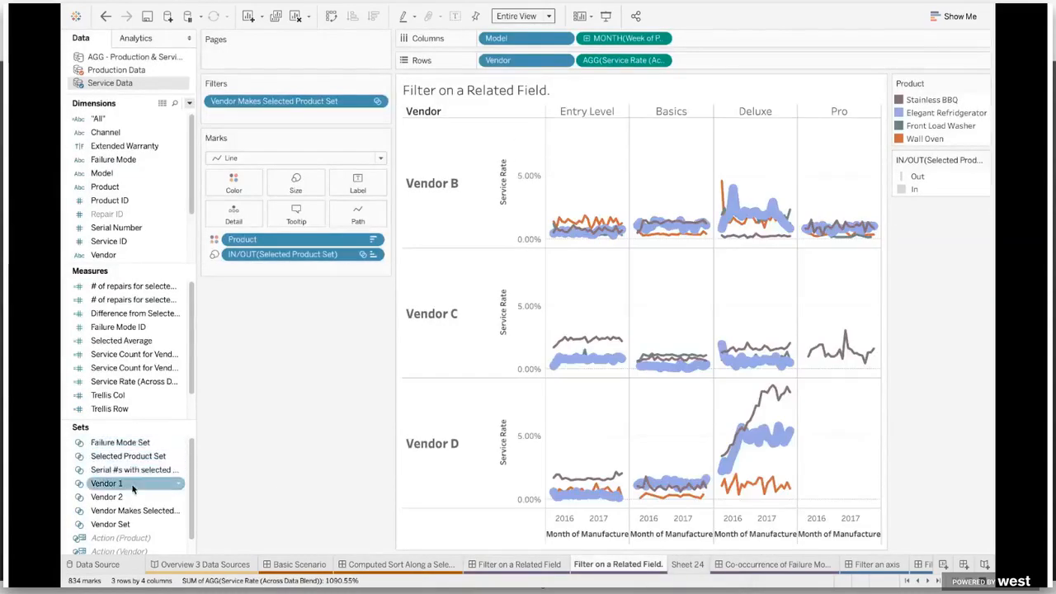
Examine the general selection and condition formula of the Vendor Makes Selected Product Set, enlarging the formula text.
right_click(146, 511)
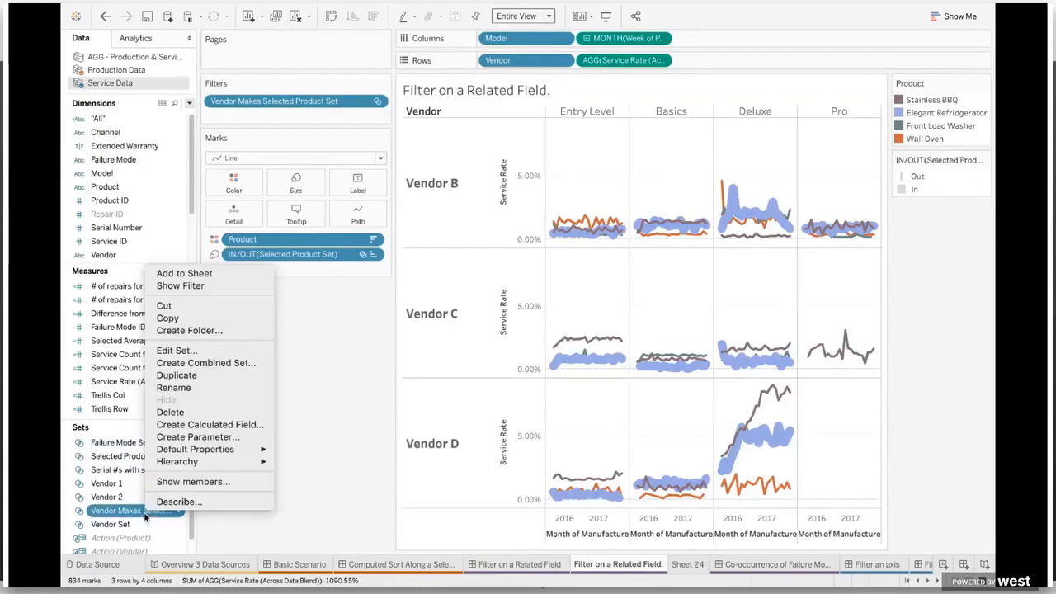
click(190, 351)
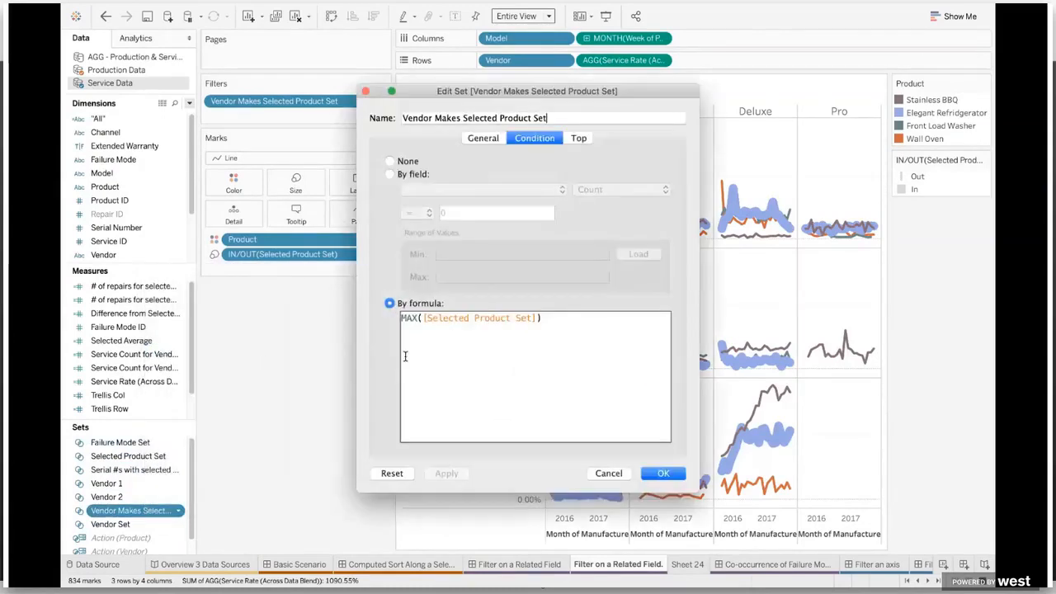
click(487, 139)
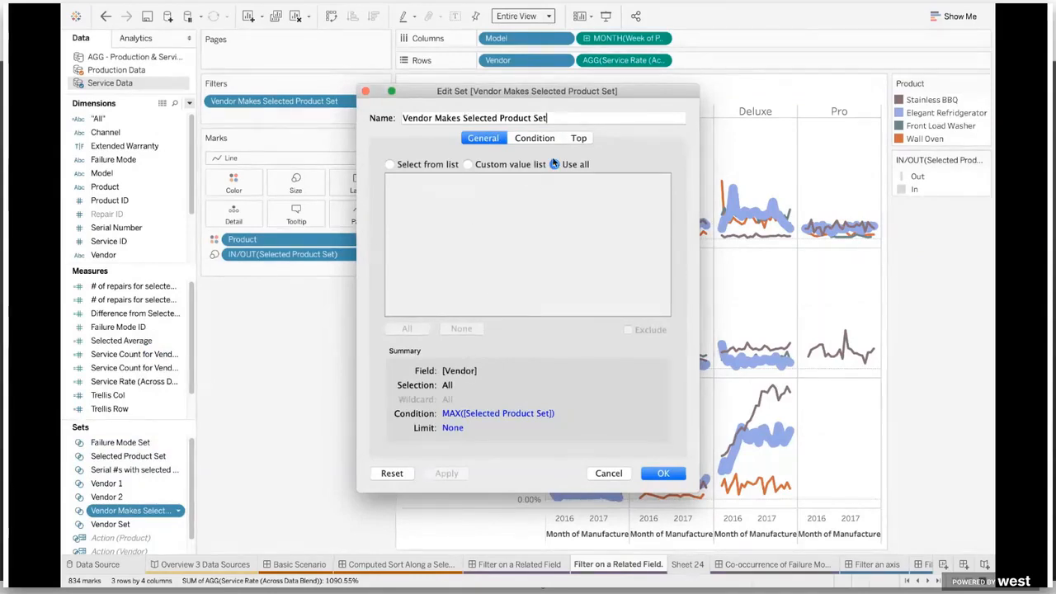
click(538, 139)
scroll(567, 334, up, 6)
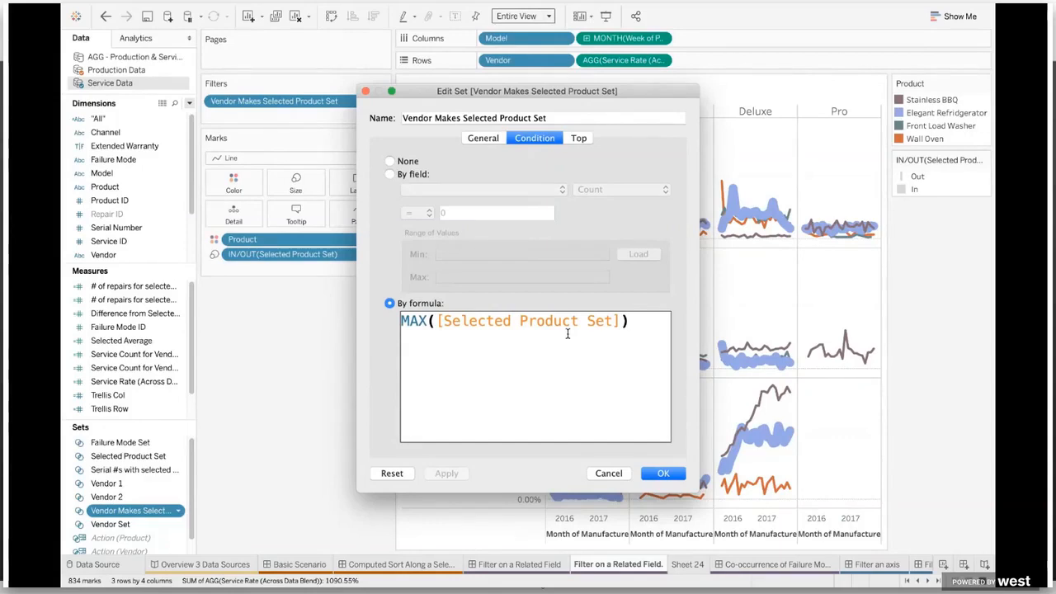
click(665, 473)
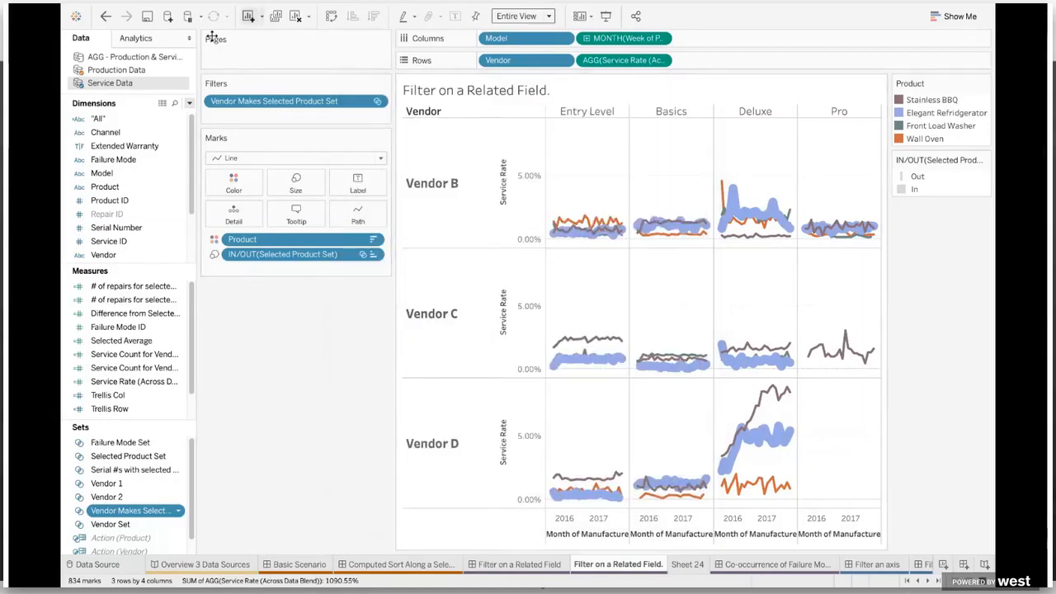
Check the settings of the Vendor Makes Selected Product Set filter on the worksheet.
right_click(289, 100)
click(314, 107)
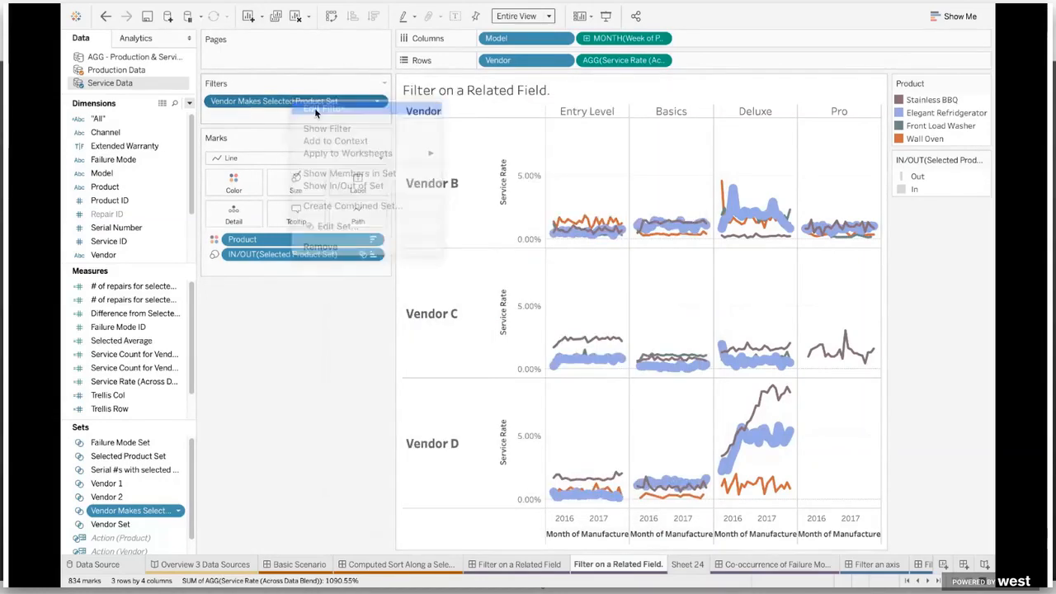
click(665, 461)
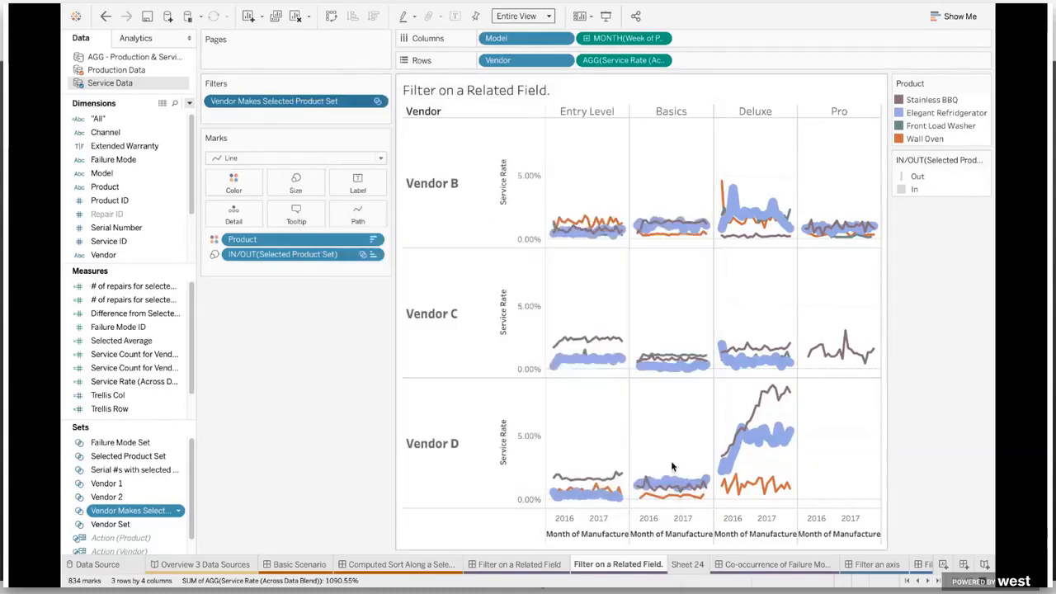
Return to the Filter on a Related Field dashboard and review the source sheet, target set and clearing behavior of Vendor Set Action.
click(514, 567)
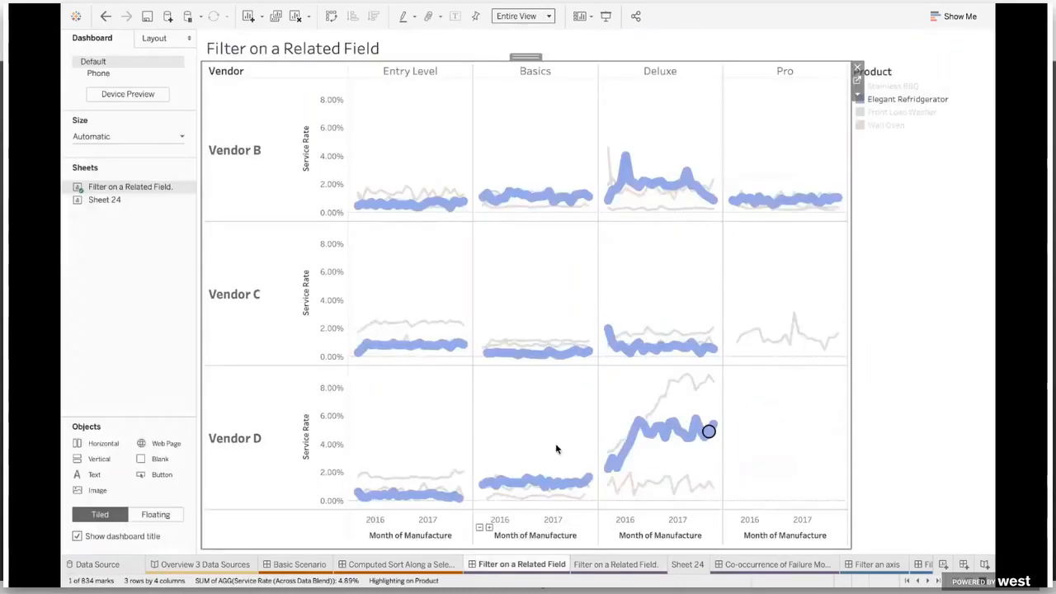
click(280, 10)
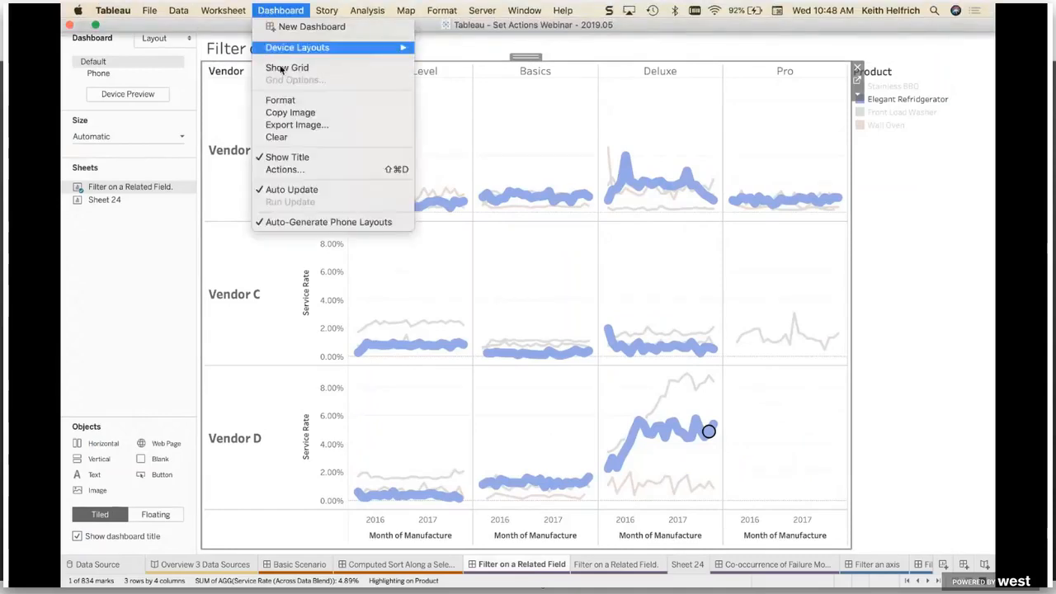
click(308, 171)
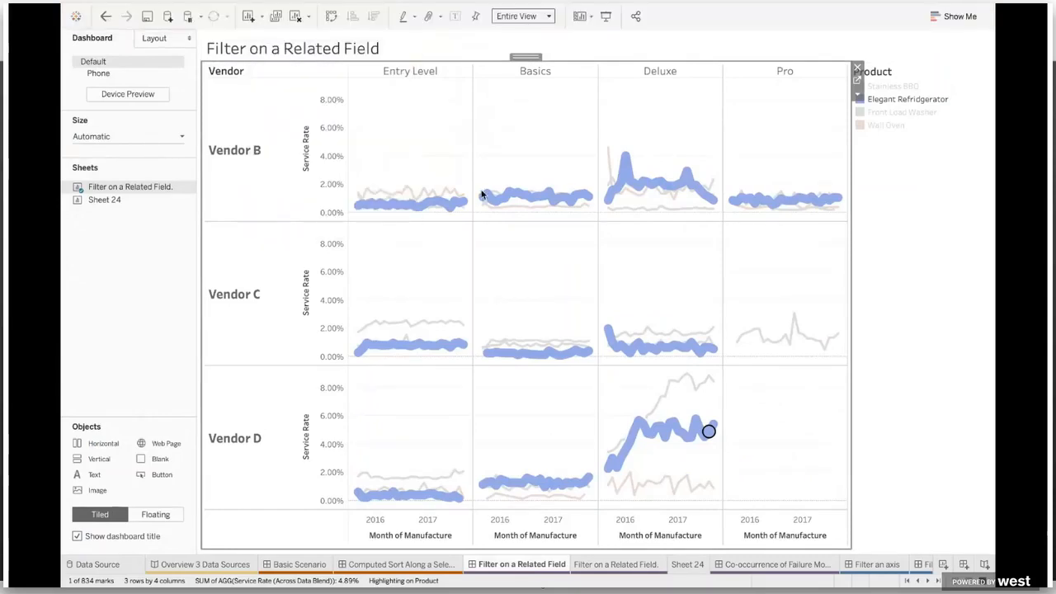
click(328, 240)
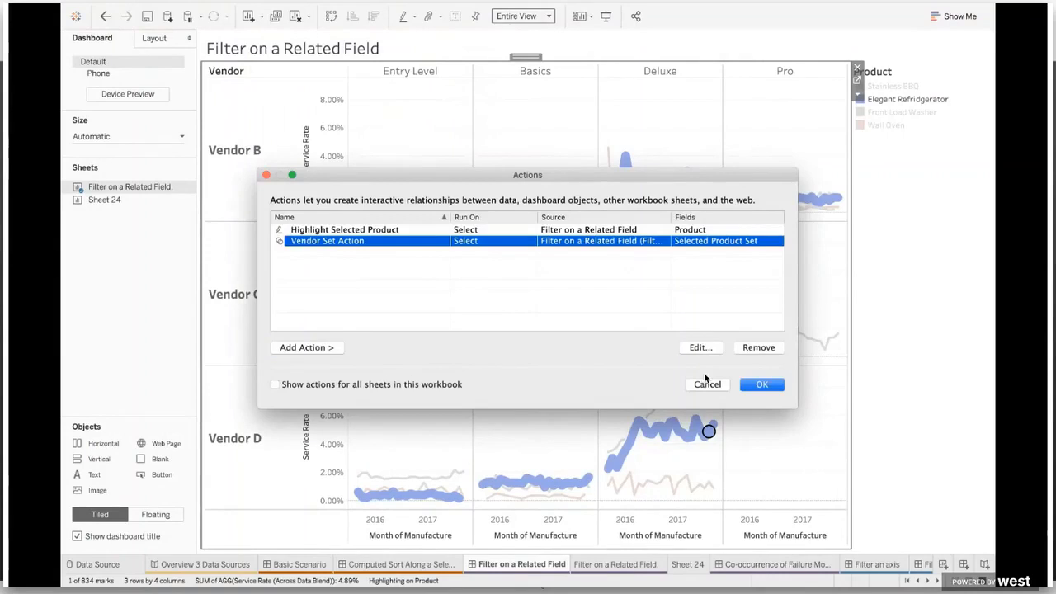
click(698, 348)
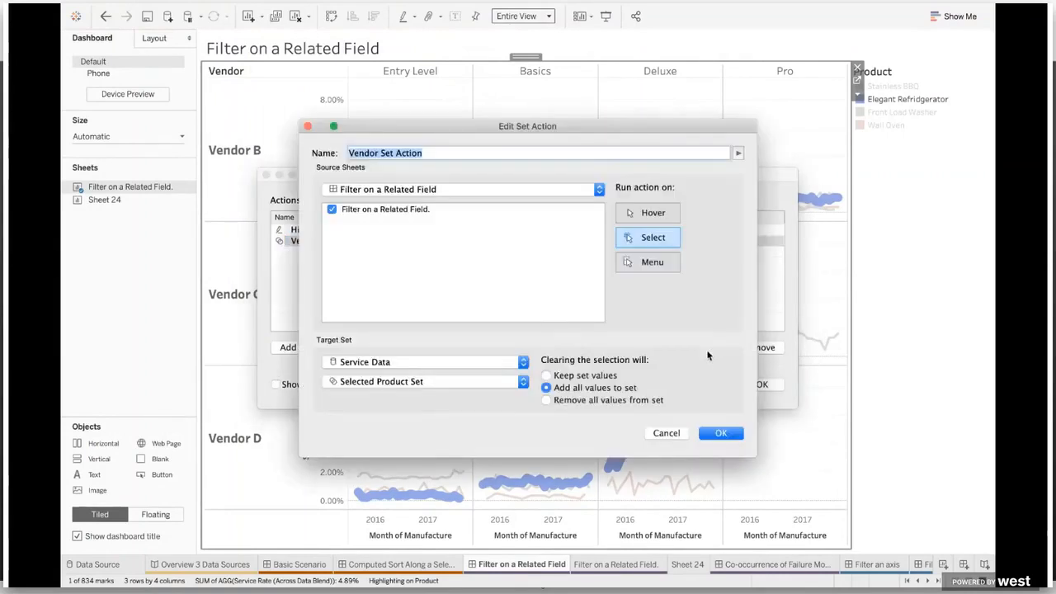
click(669, 432)
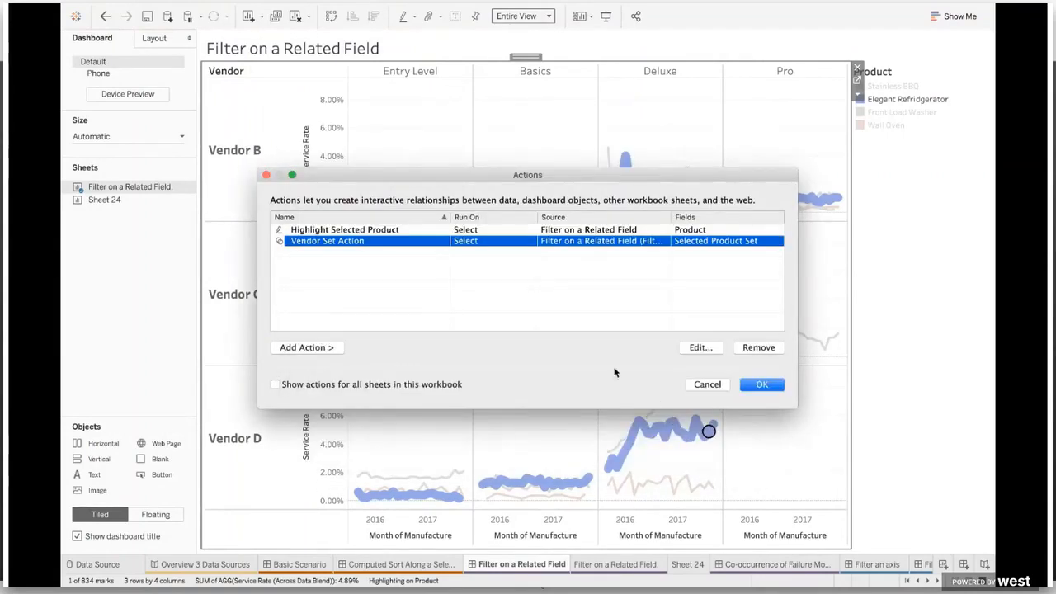
click(757, 384)
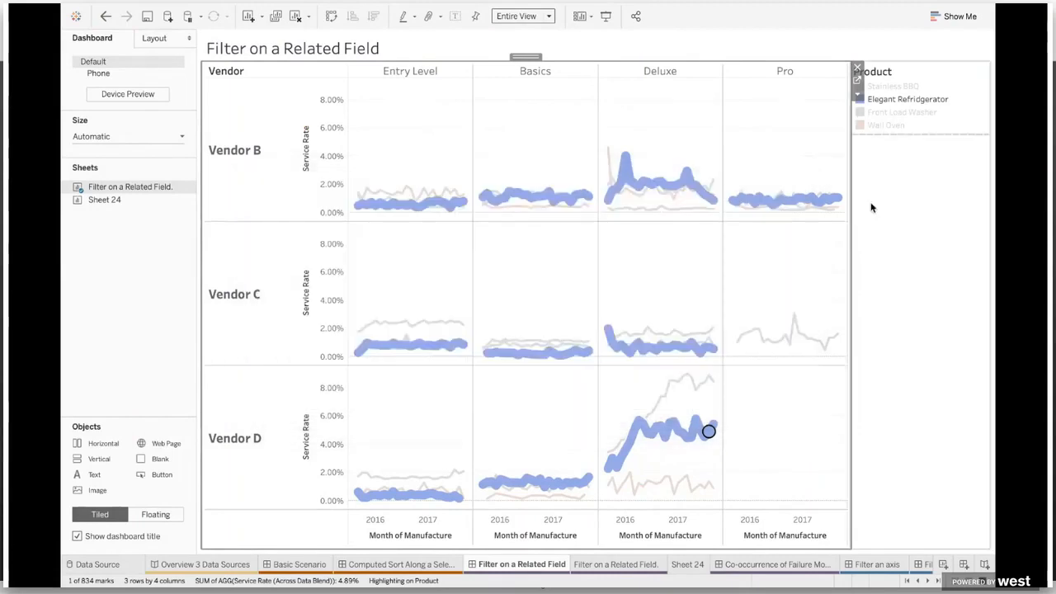
Test the set action by selecting Vendor A's Stainless BBQ line under Pro, then its Wall Oven line under Basics, clearing each selection.
click(815, 159)
click(770, 135)
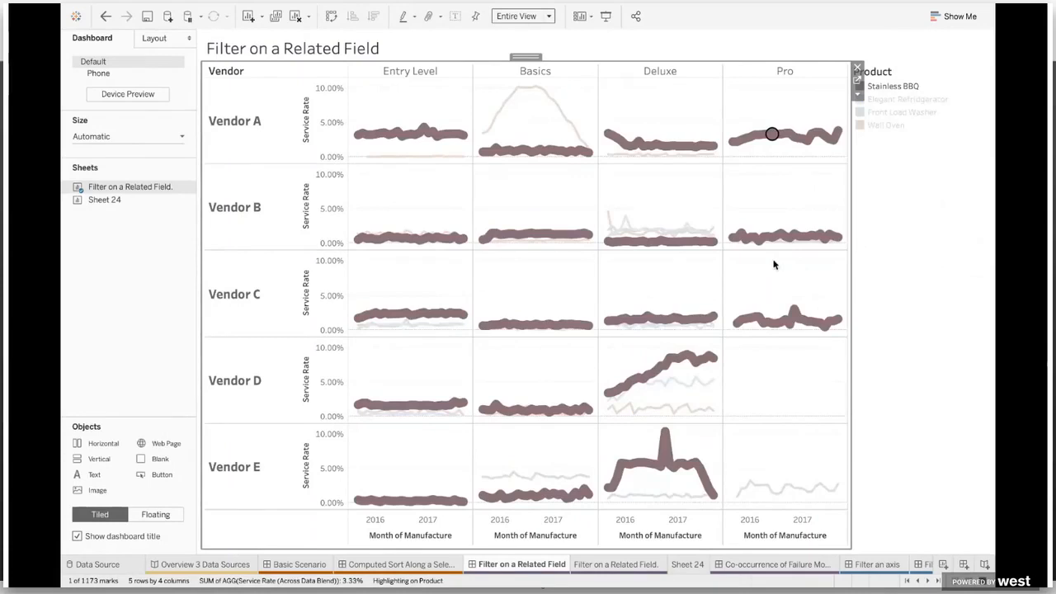
click(774, 262)
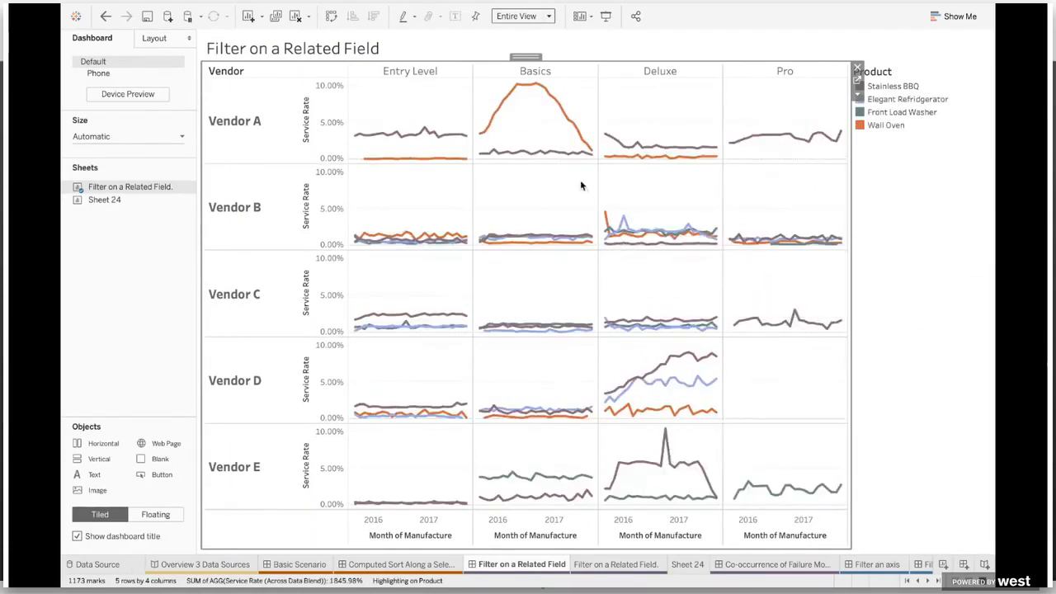
click(572, 133)
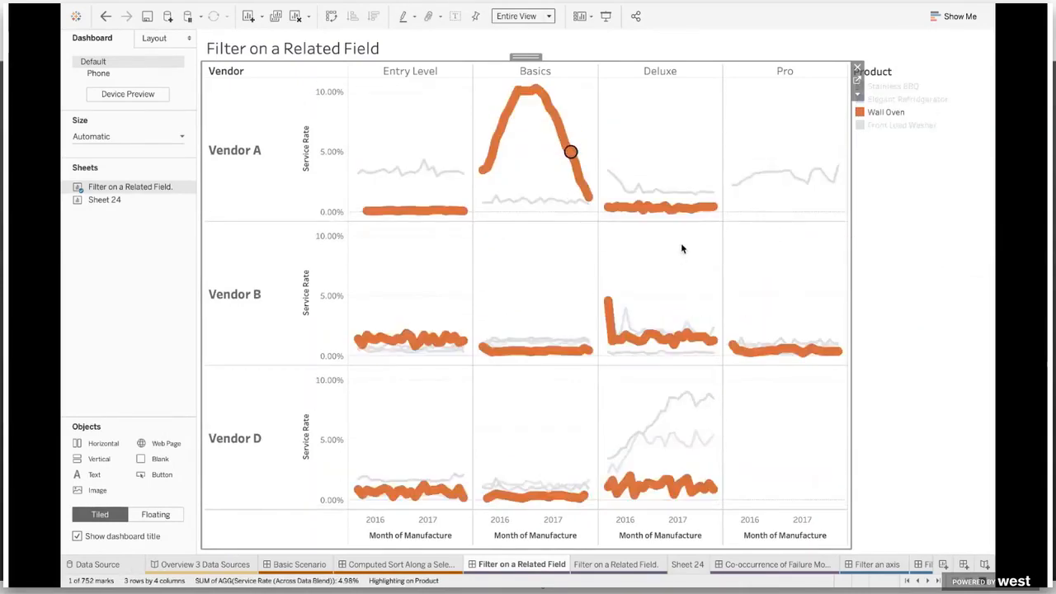
click(582, 110)
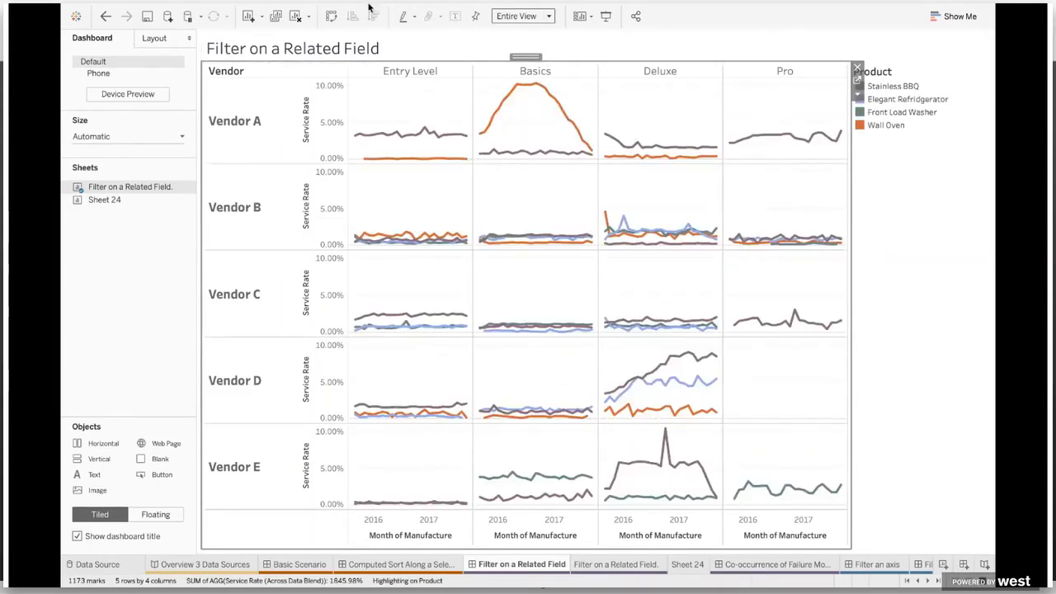
Review the source sheets, target sheets and highlighted fields of the dashboard's Highlight Selected Product action.
mouse_move(367, 7)
click(281, 10)
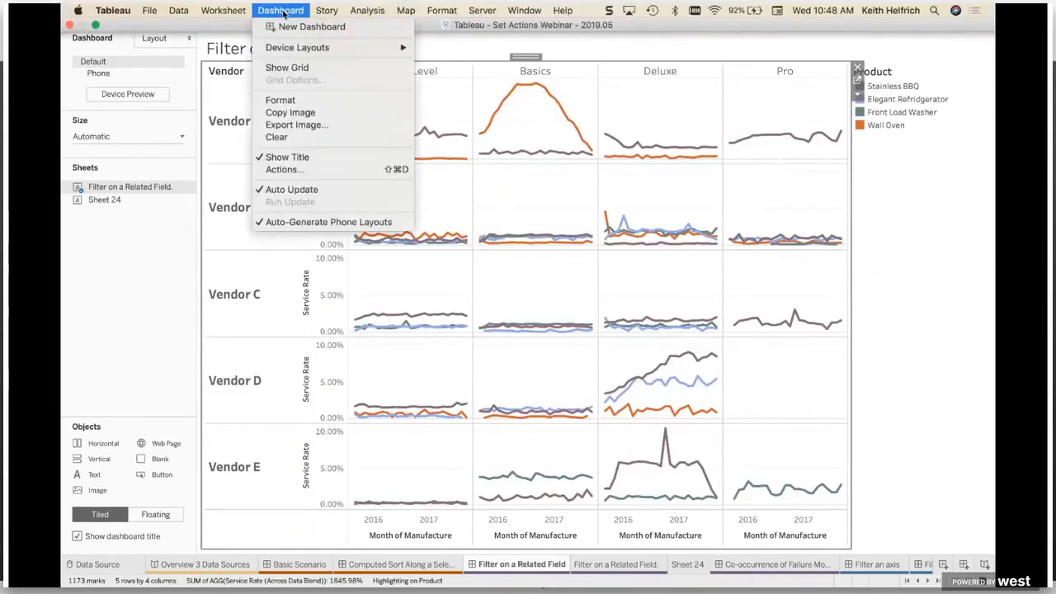
click(318, 169)
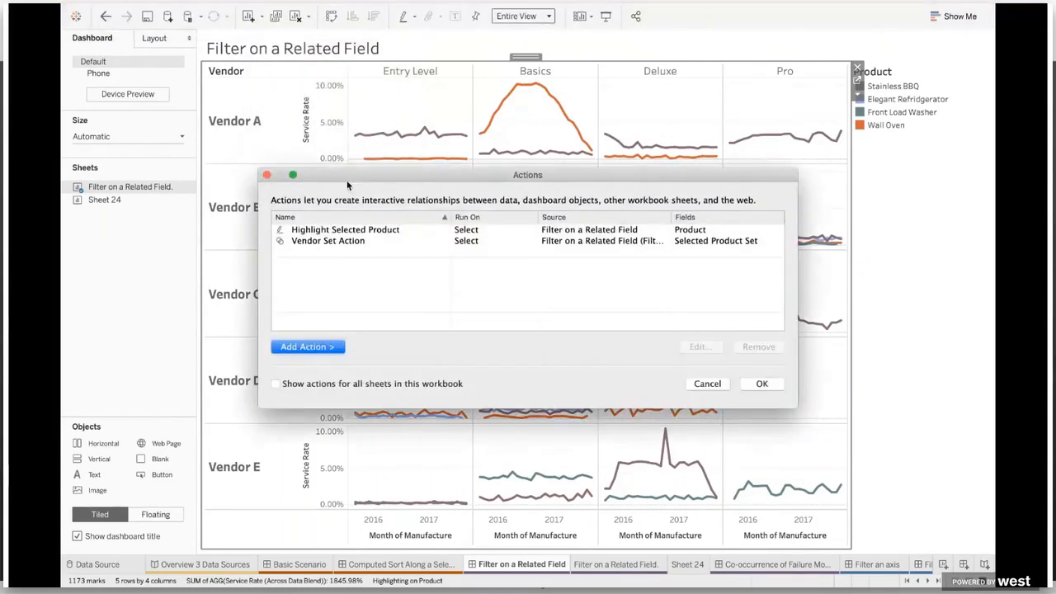
click(319, 231)
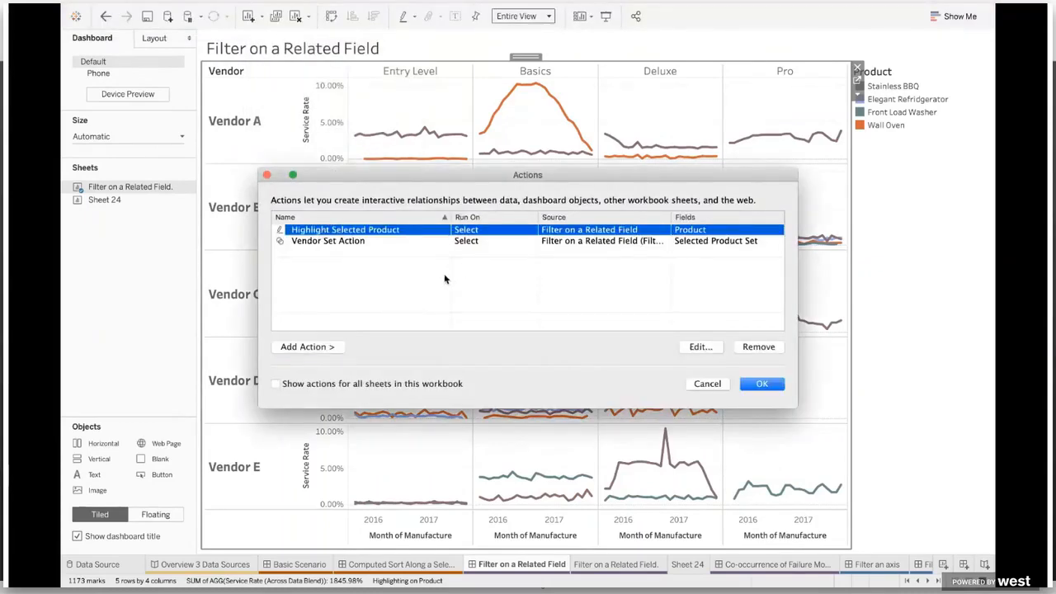
click(715, 350)
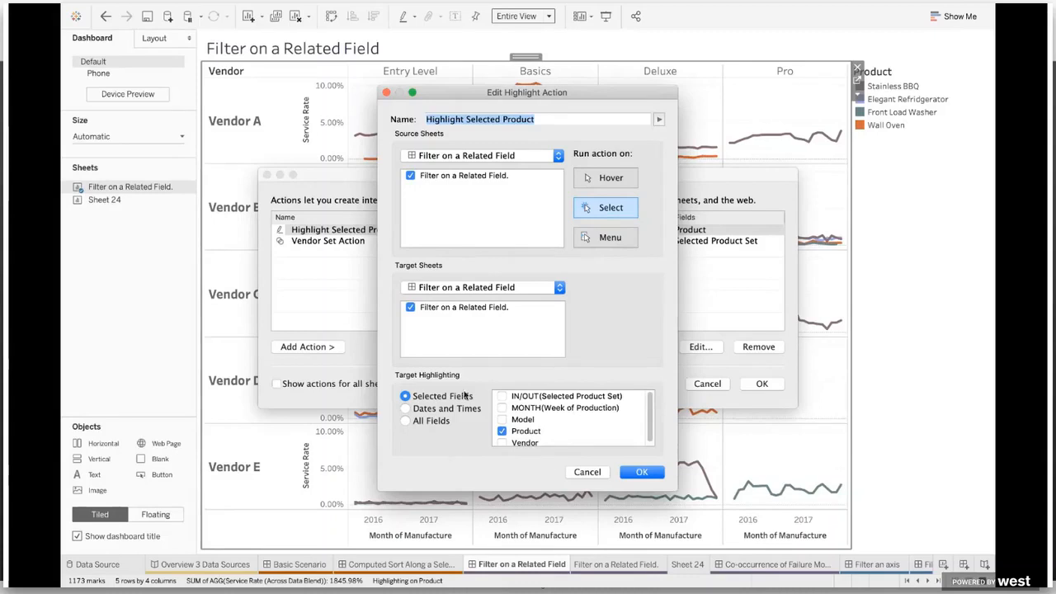
click(577, 471)
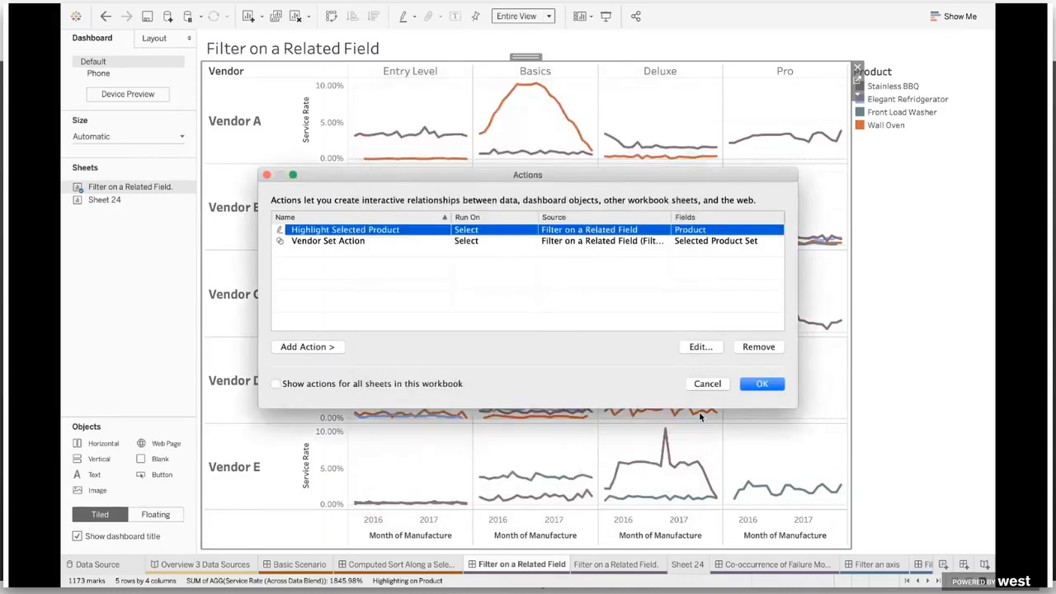
click(776, 385)
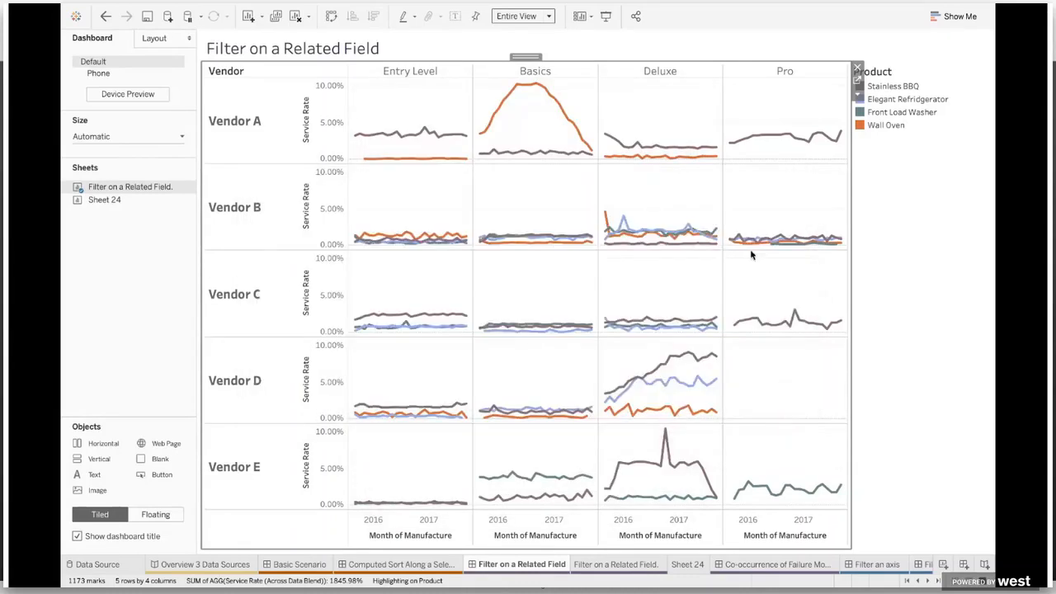
Test the highlight action by selecting Vendor A's Wall Oven line under Basics, and clear the selection.
click(574, 118)
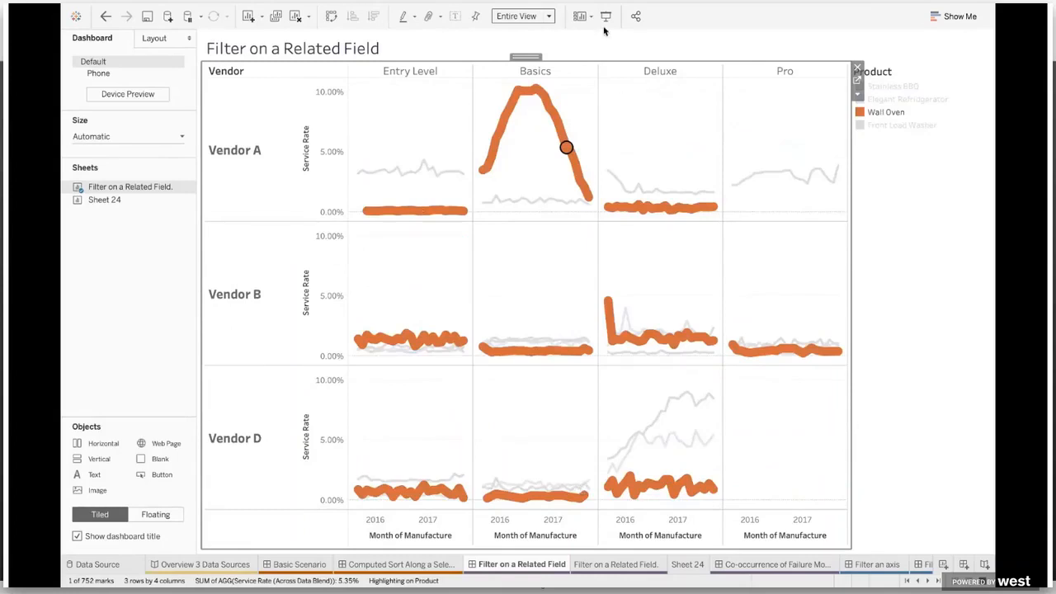
click(578, 95)
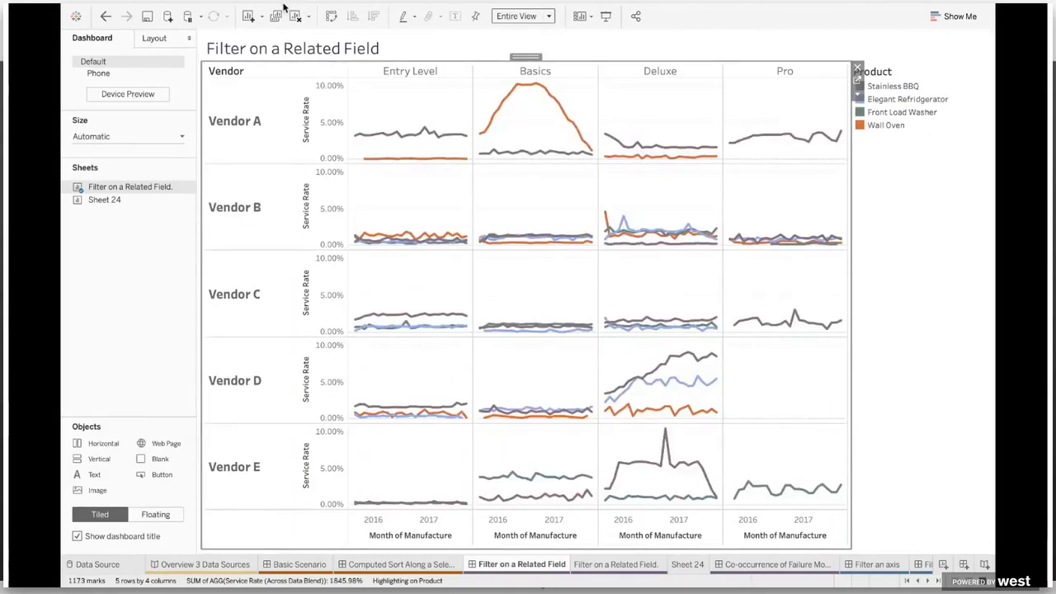
Remove the Highlight Selected Product action and try the dashboard without it by selecting Vendor A's Wall Oven line under Basics.
click(283, 11)
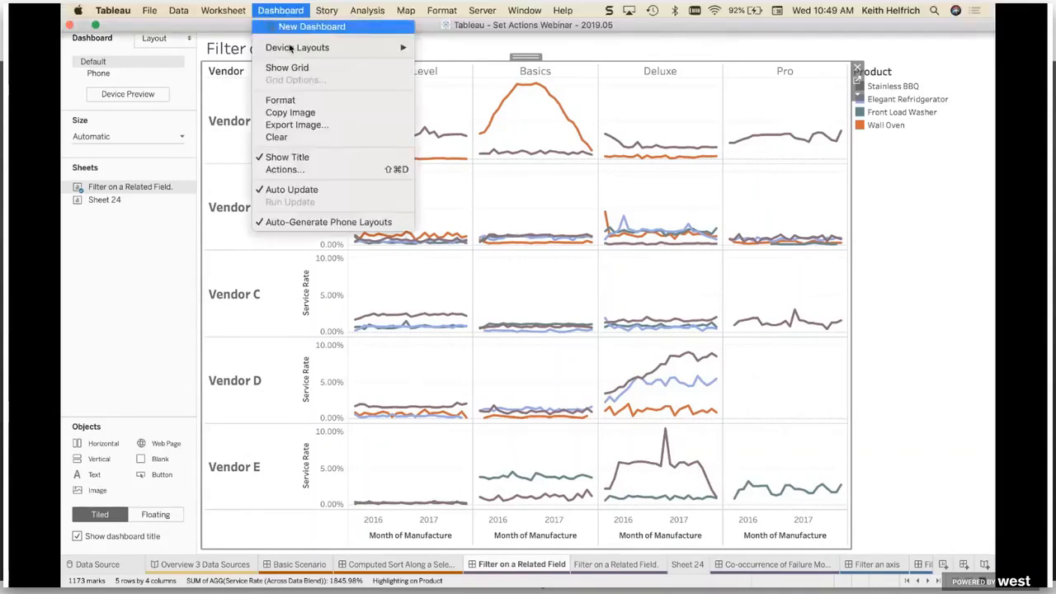
click(311, 170)
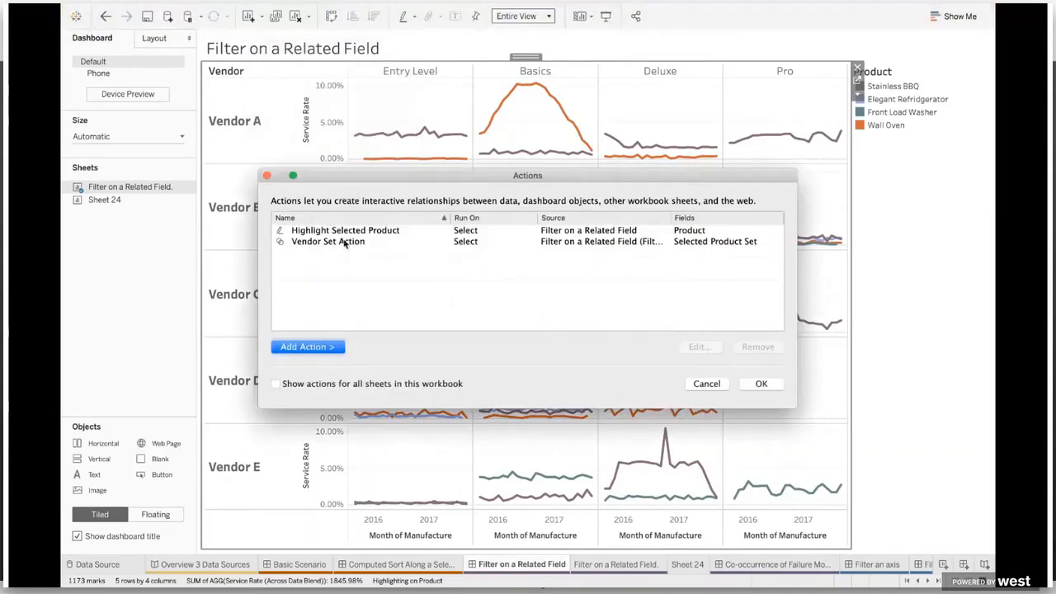
click(338, 230)
click(757, 347)
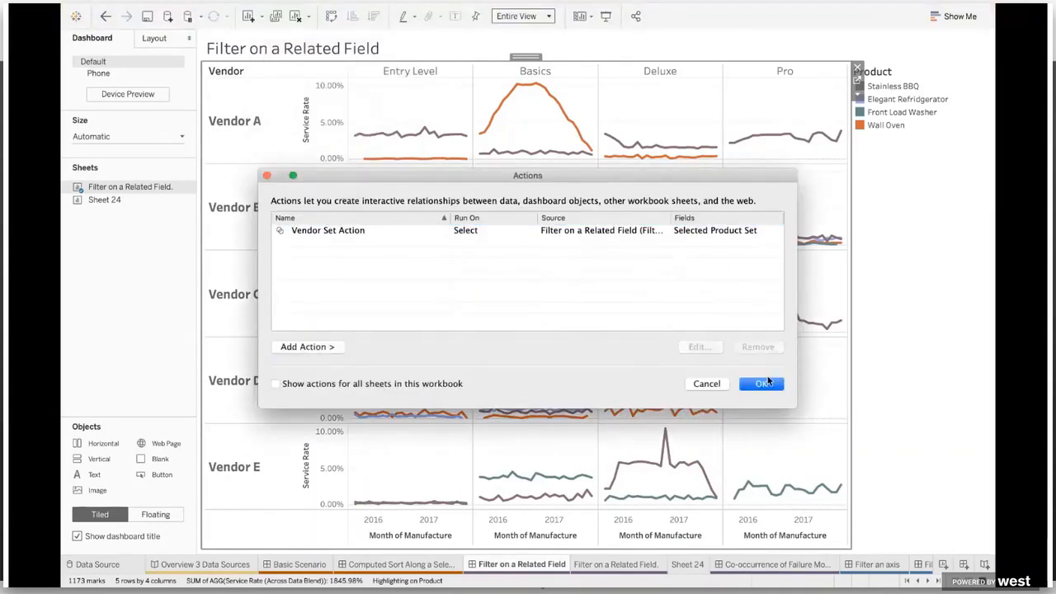
click(760, 383)
click(559, 113)
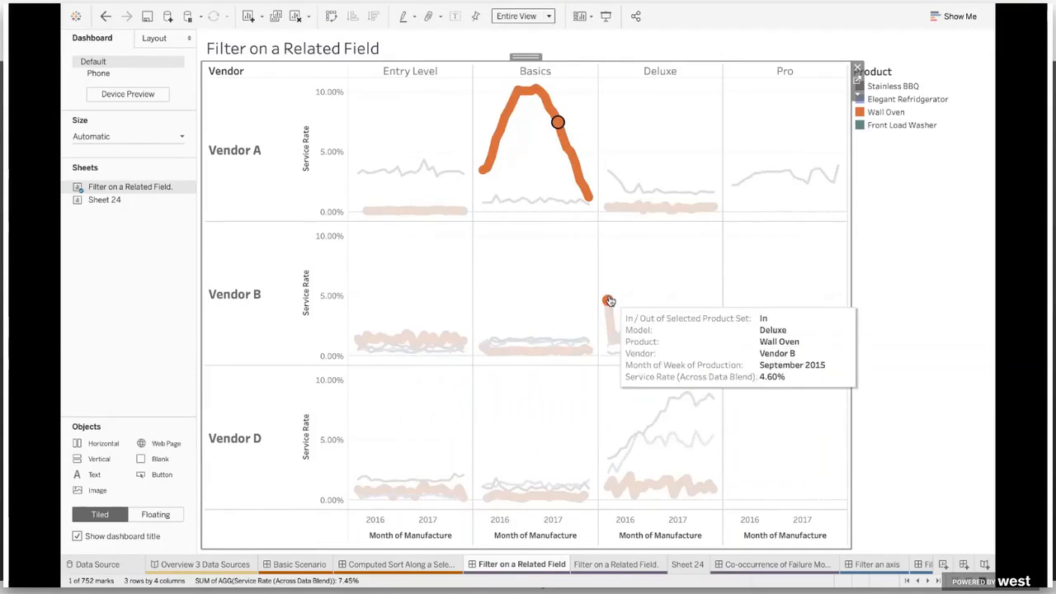
click(967, 284)
Add a highlight action to the dashboard that runs on Select and highlights only the Product field.
mouse_move(375, 7)
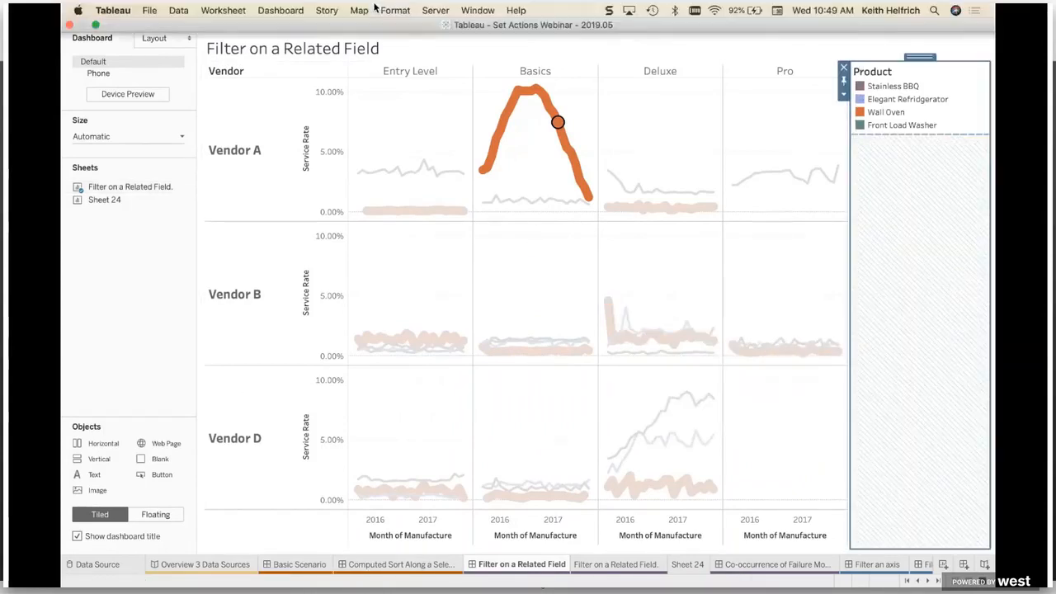
click(298, 10)
click(307, 171)
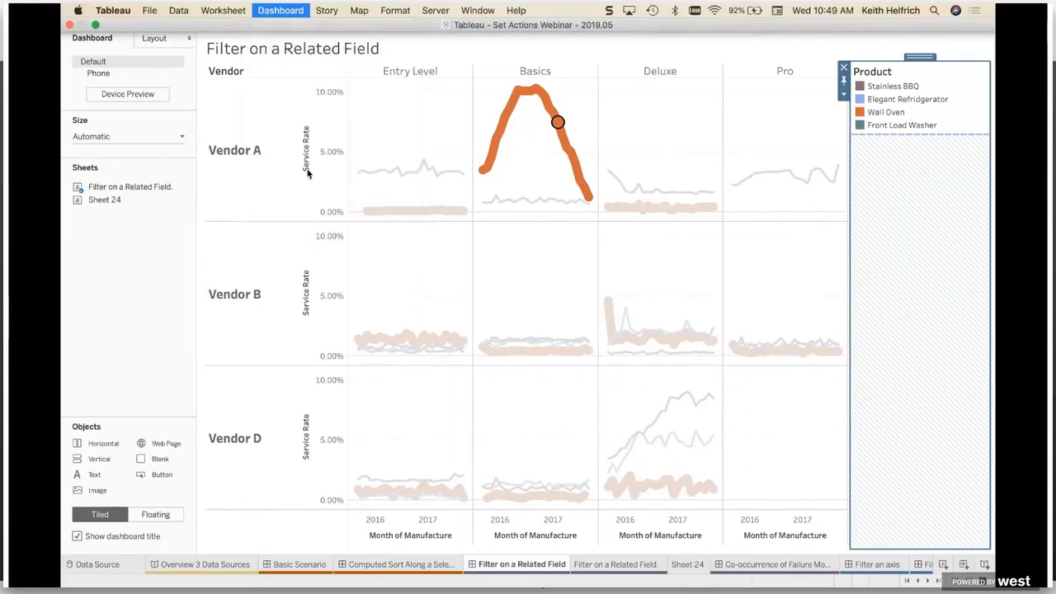
click(306, 354)
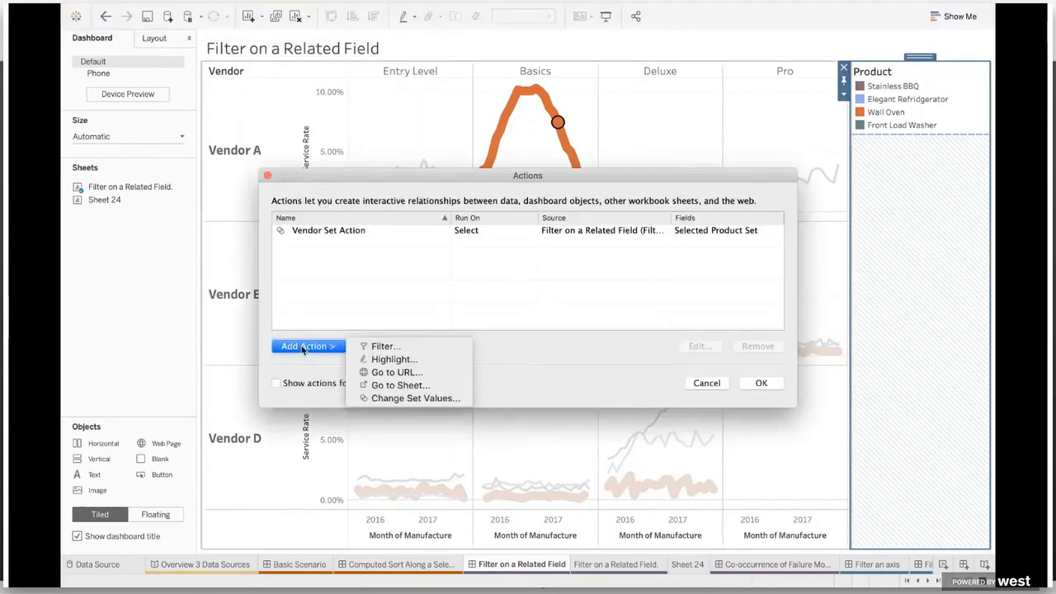
click(386, 363)
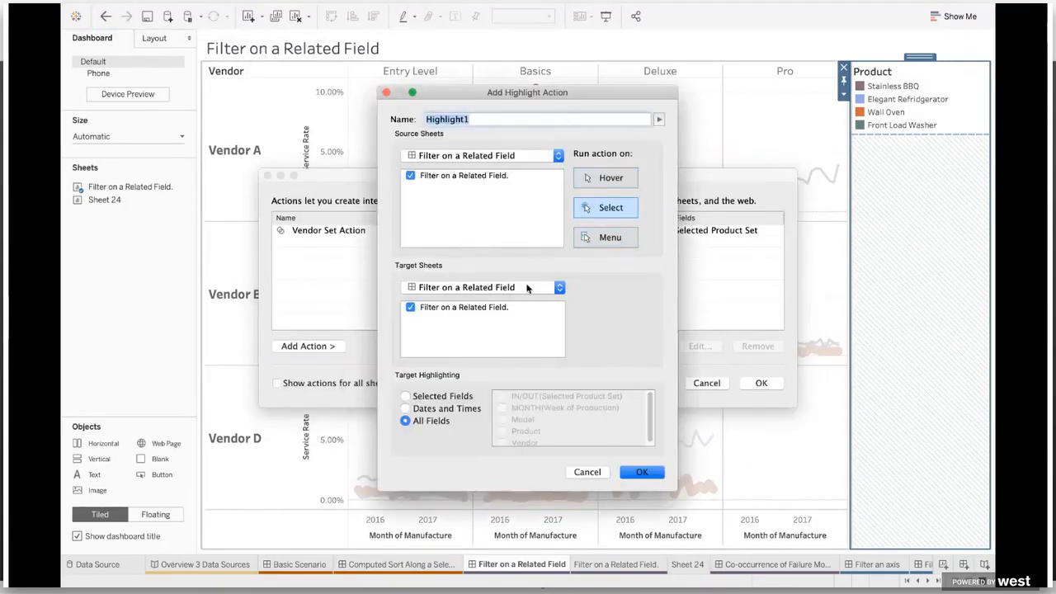
click(405, 396)
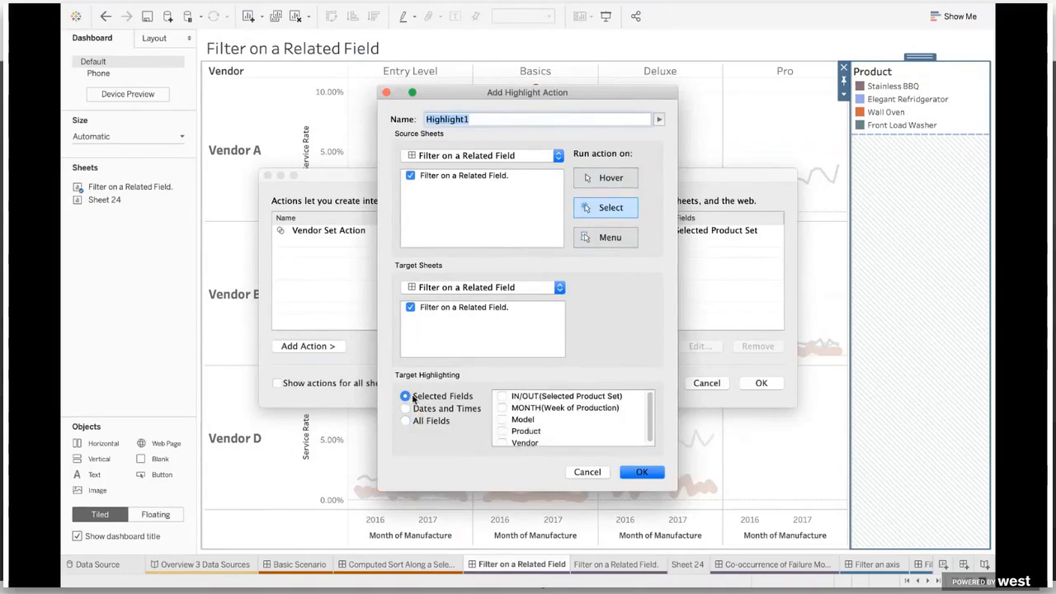
click(502, 431)
click(641, 471)
click(760, 383)
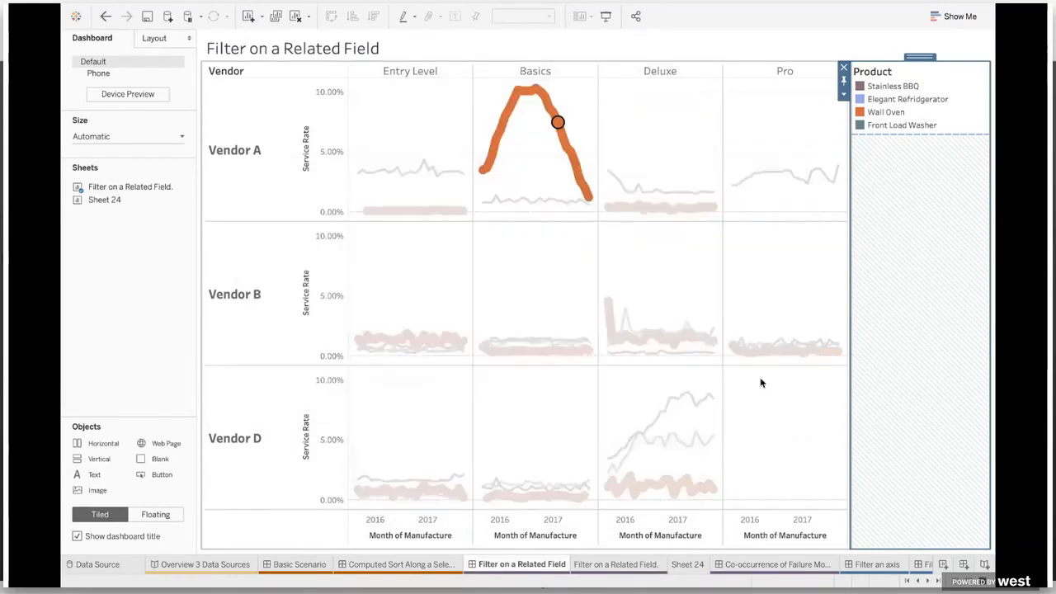
View the source worksheet behind the vendor line charts and return to the Filter on a Related Field dashboard.
click(632, 132)
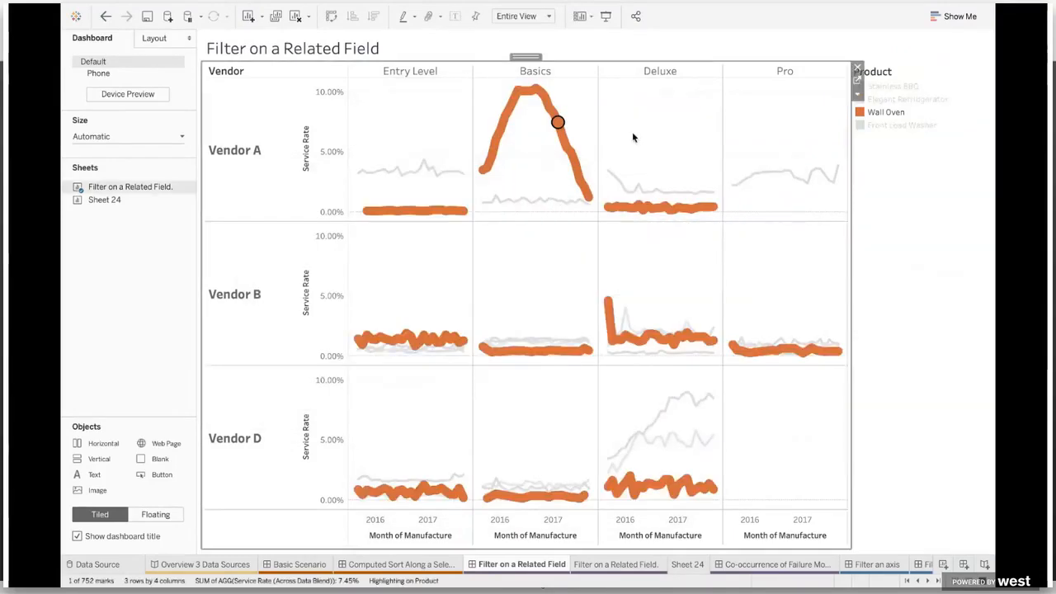
click(857, 80)
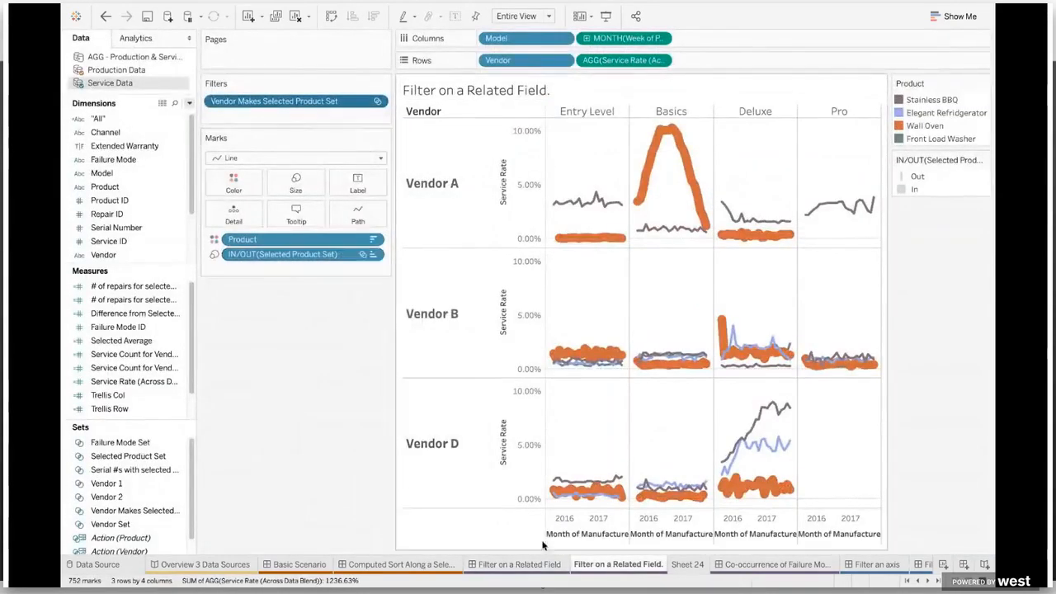
click(526, 566)
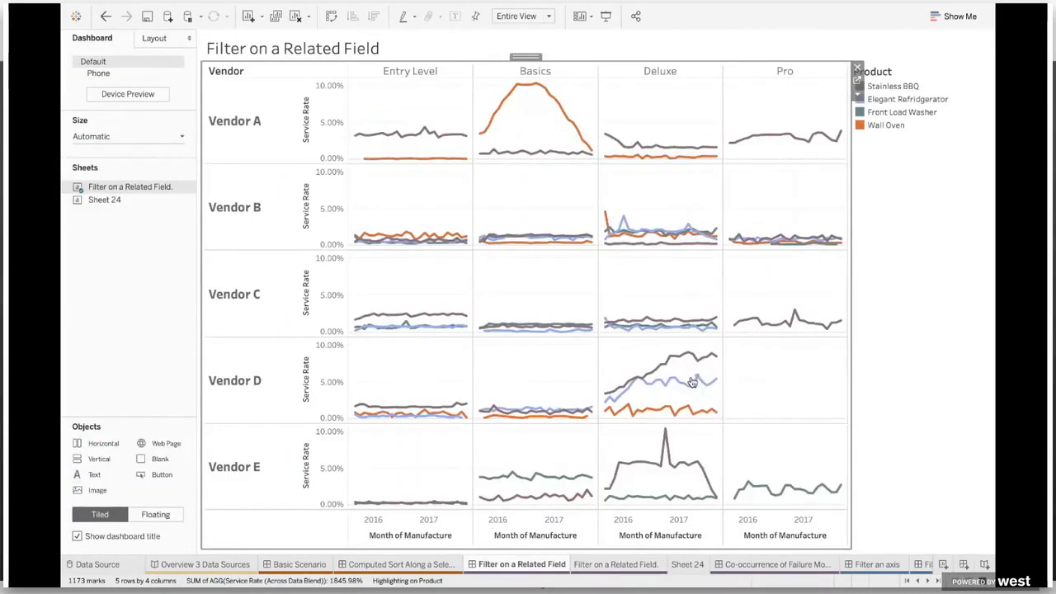
Test the new highlight action by selecting Vendor D's Elegant Refridgerator line under Deluxe, and clear the selection.
click(694, 379)
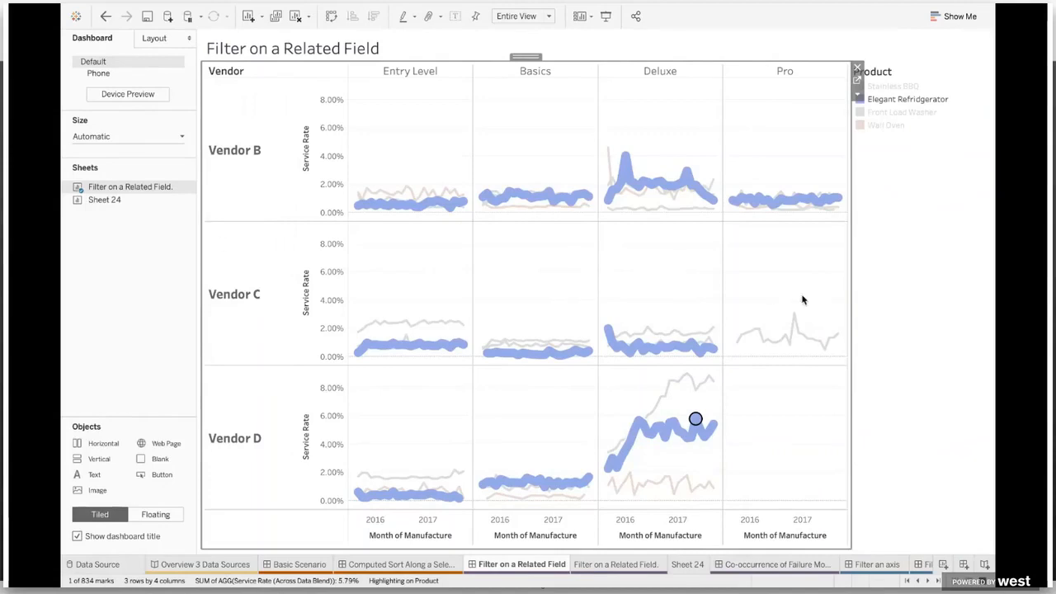
click(659, 302)
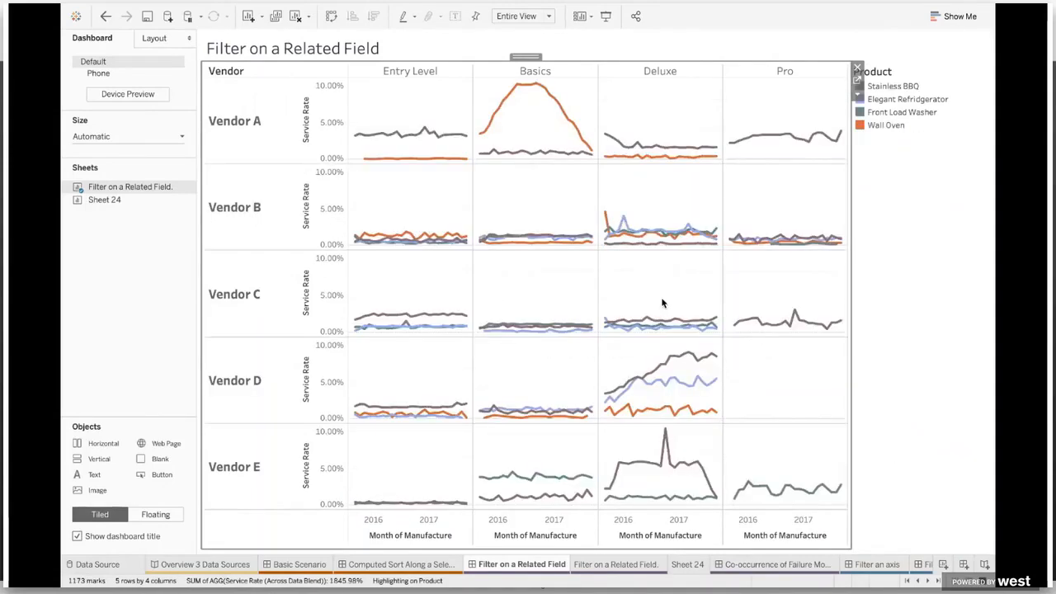
Hide all sheets of the Filter on a Related Field dashboard and show the Co-occurrence of Failure Modes dashboard with the side pane collapsed.
right_click(497, 566)
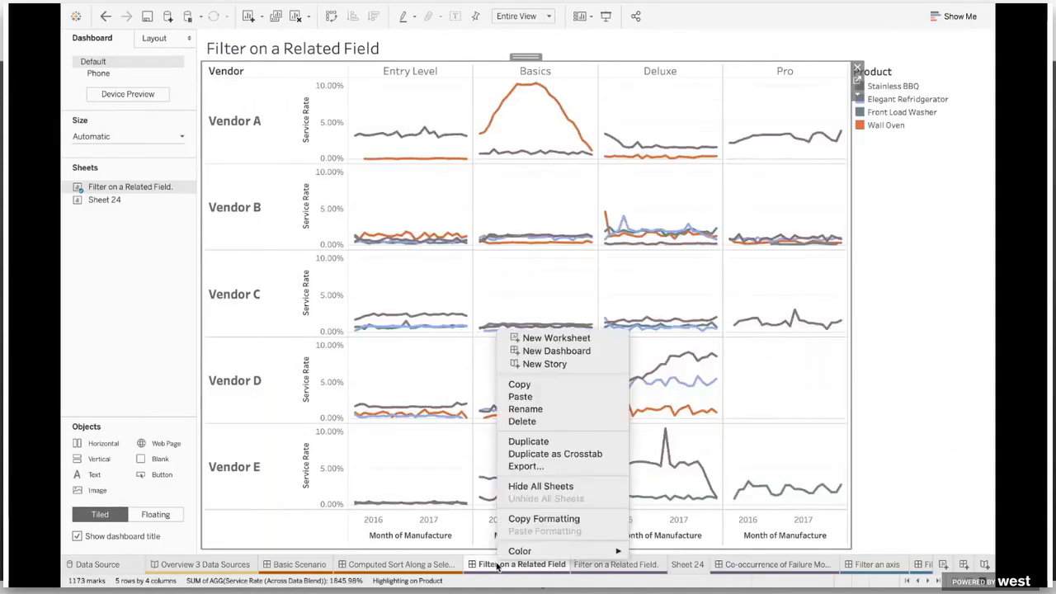
click(545, 486)
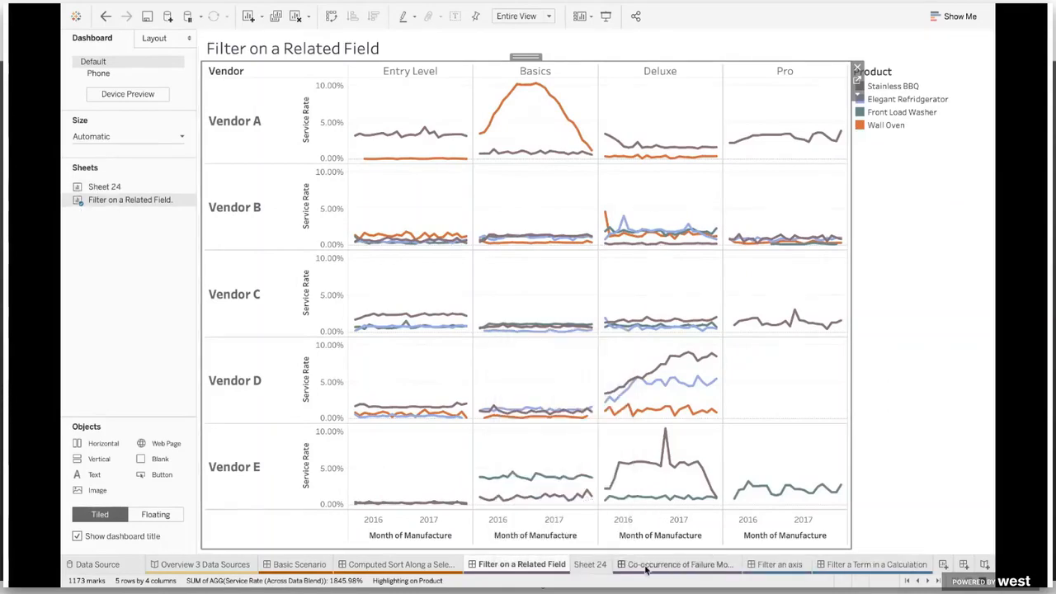
mouse_move(646, 571)
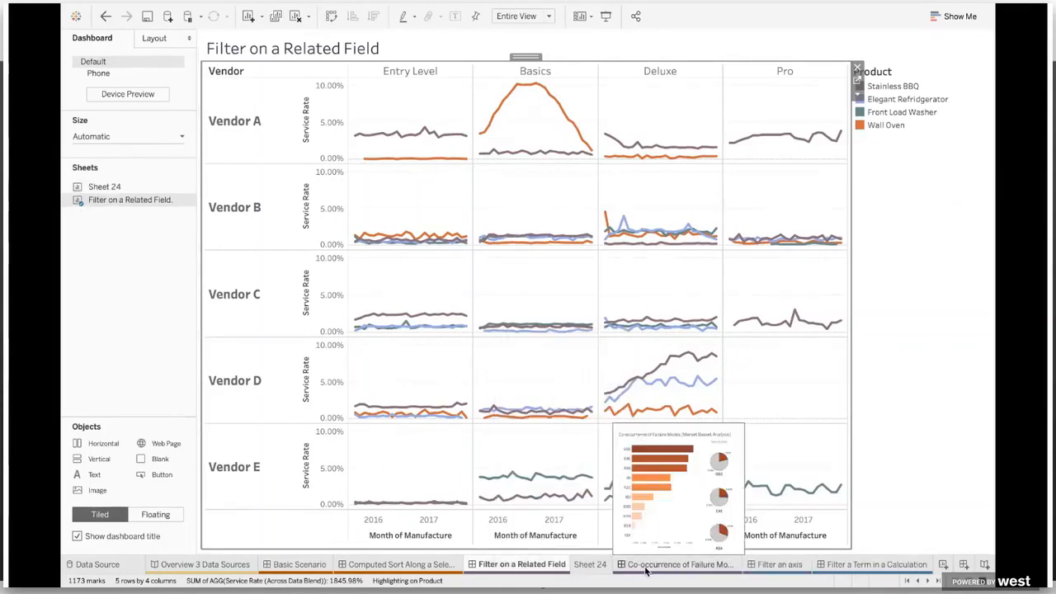
click(646, 570)
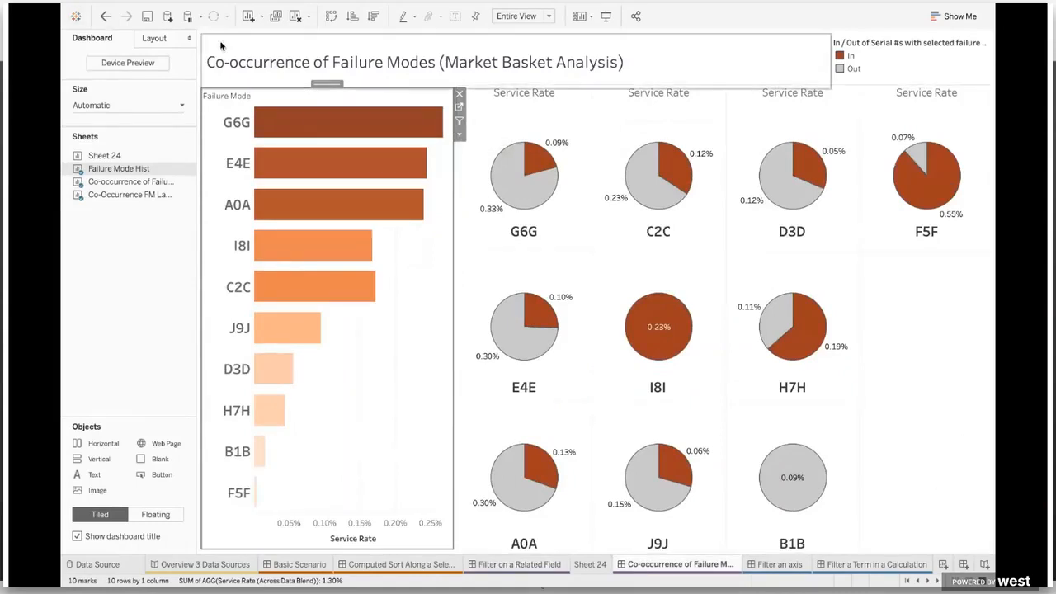
click(190, 39)
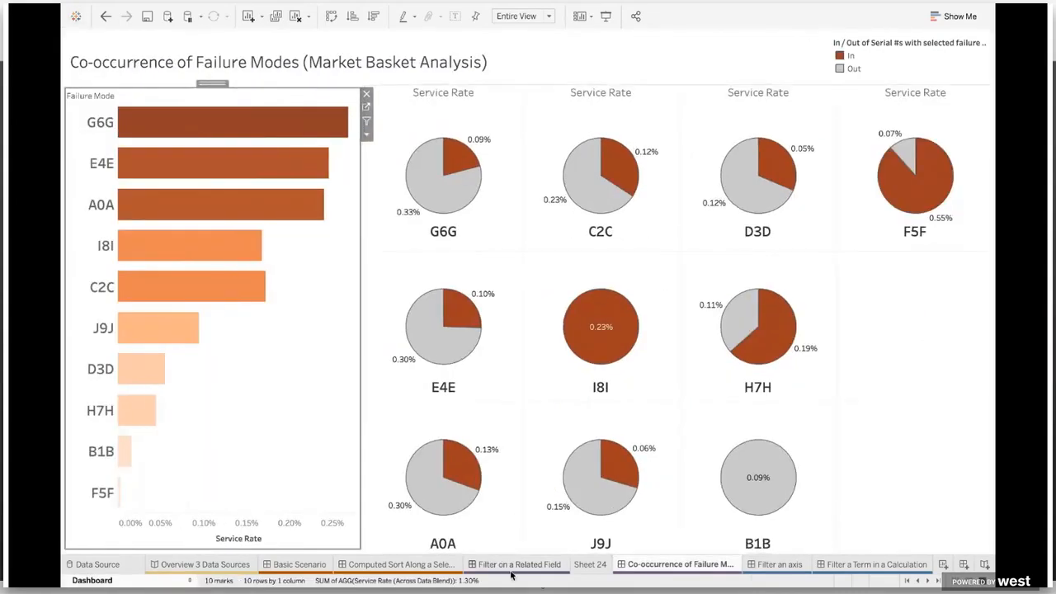
Compare how the pie charts respond to selecting failure modes G6G, E4E, A0A and I8I, repeating E4E and I8I.
mouse_move(521, 569)
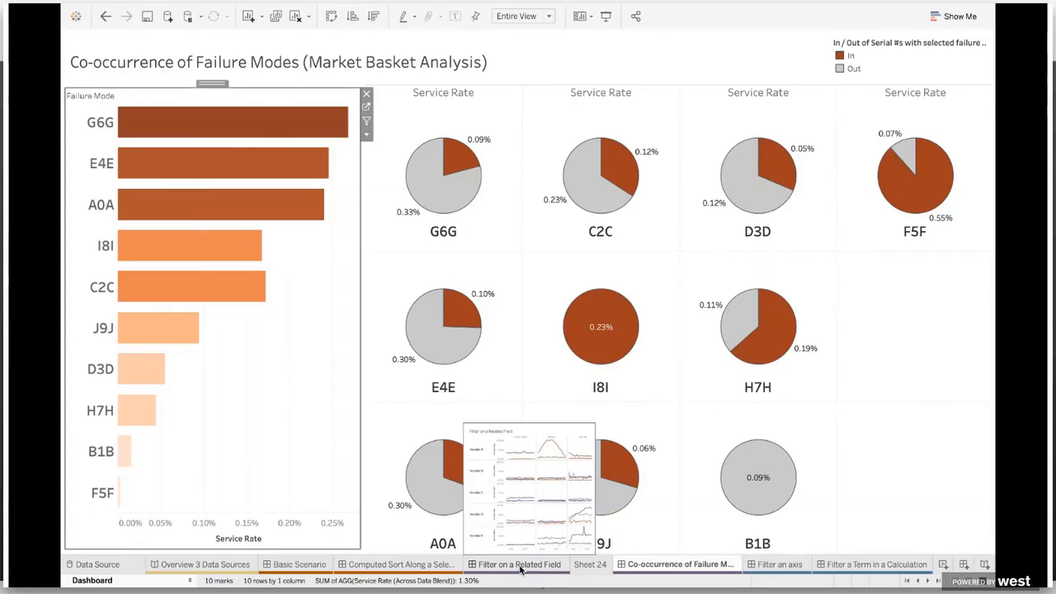
click(212, 127)
click(174, 174)
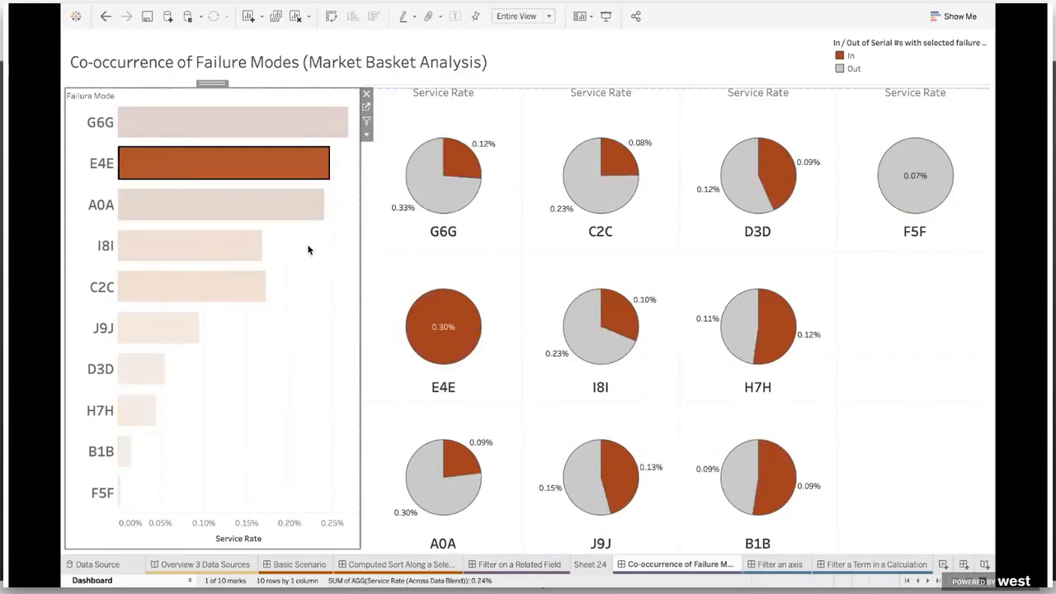
click(256, 216)
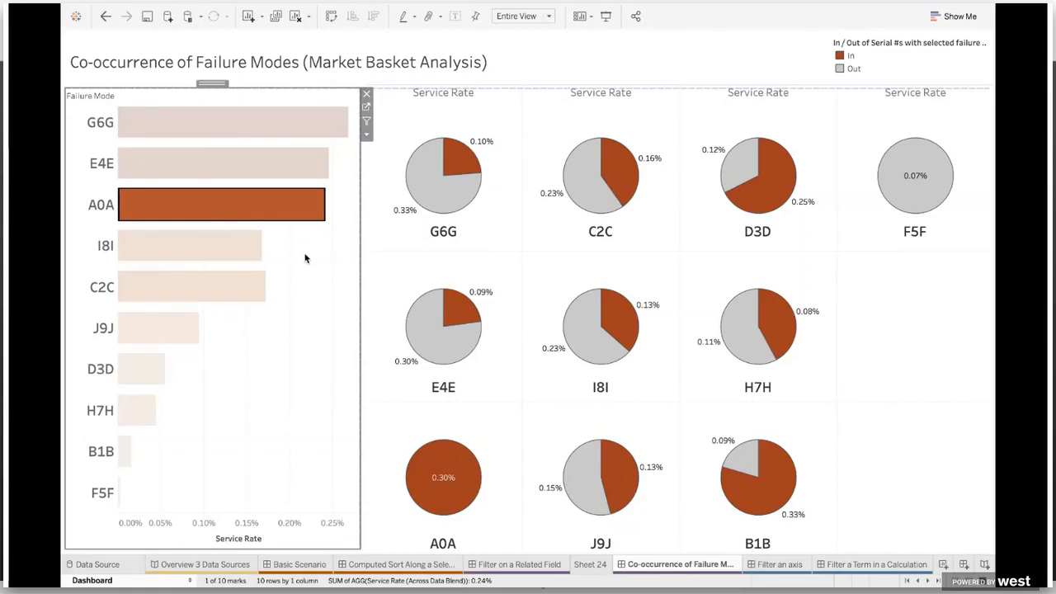
click(212, 245)
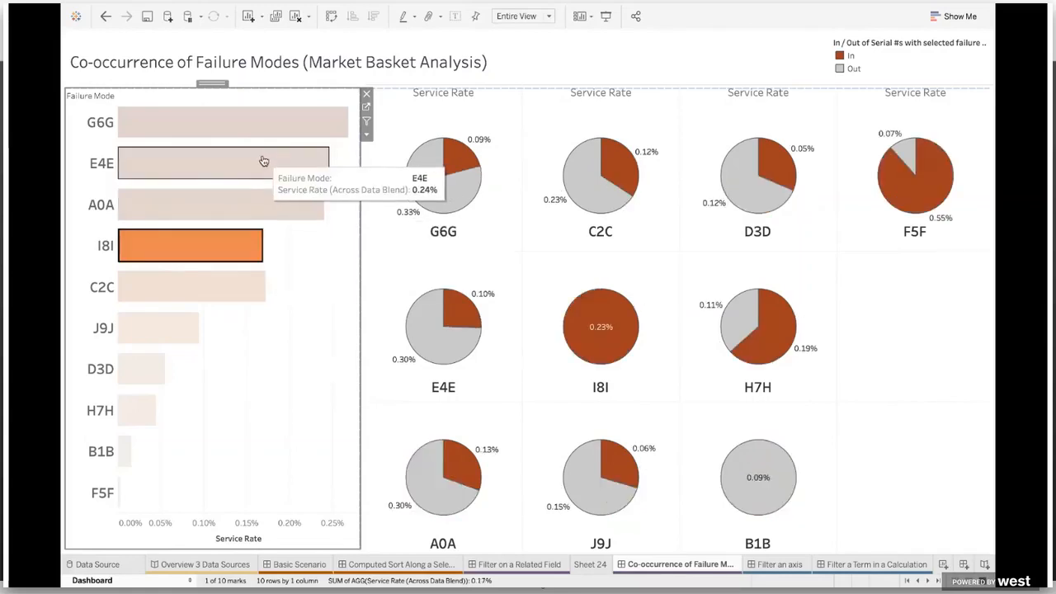
click(263, 161)
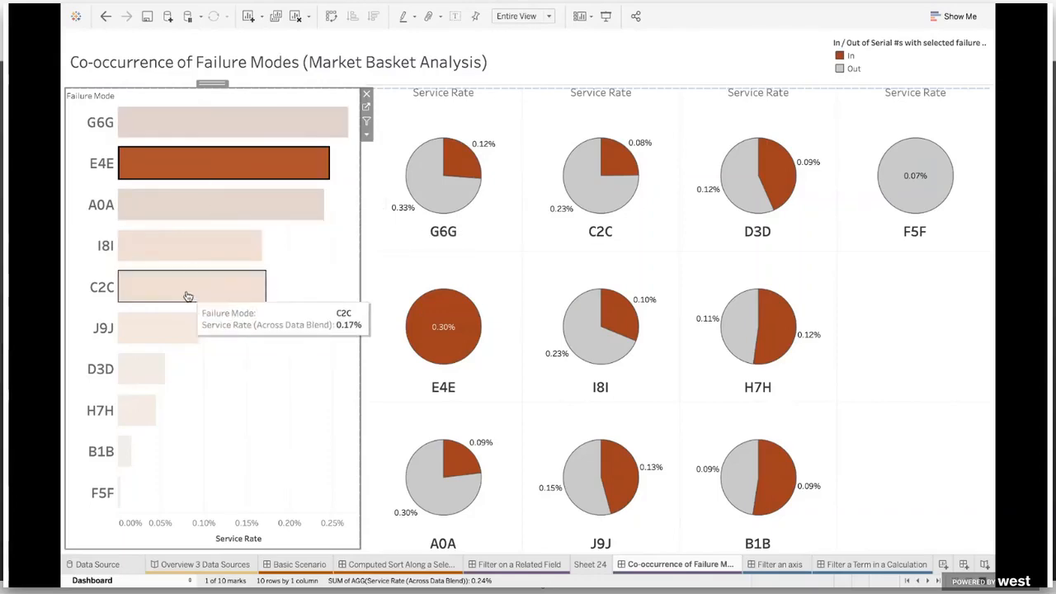
click(191, 249)
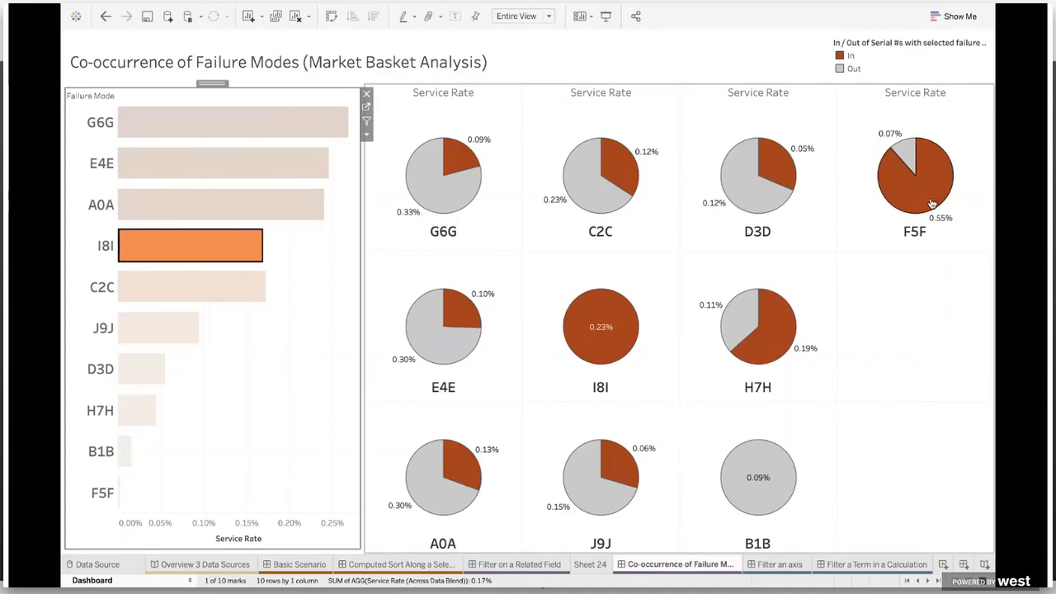
Unhide all sheets of the Co-occurrence of Failure Modes dashboard and open its pie chart worksheet.
right_click(656, 566)
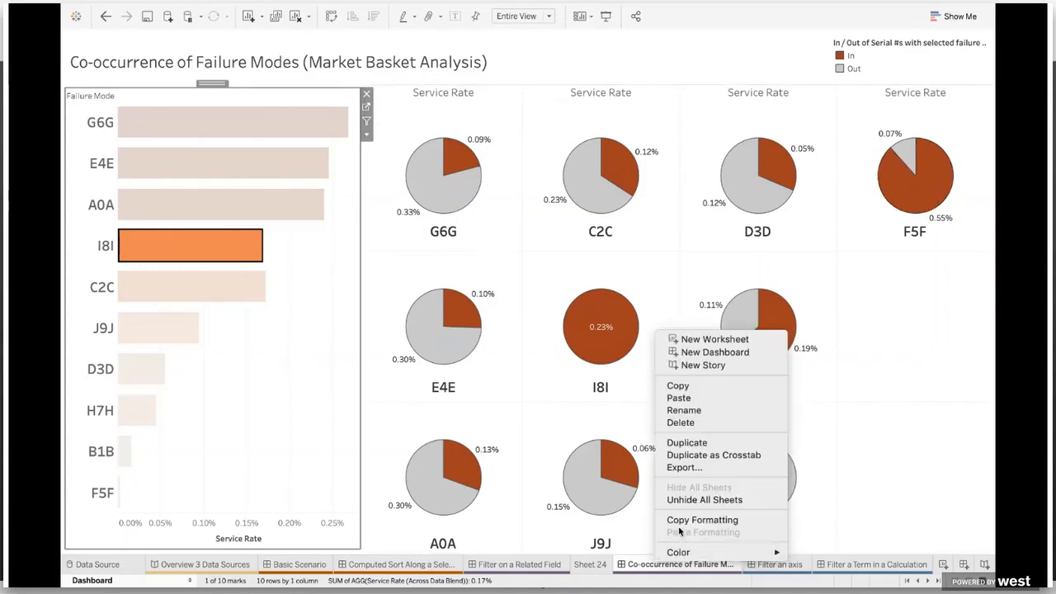
click(690, 499)
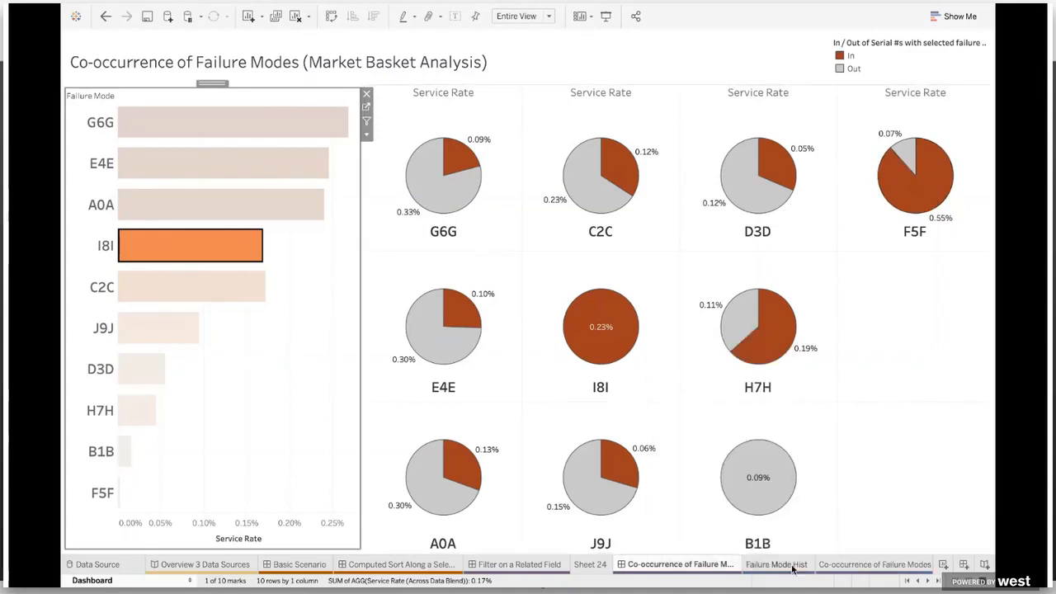
click(870, 566)
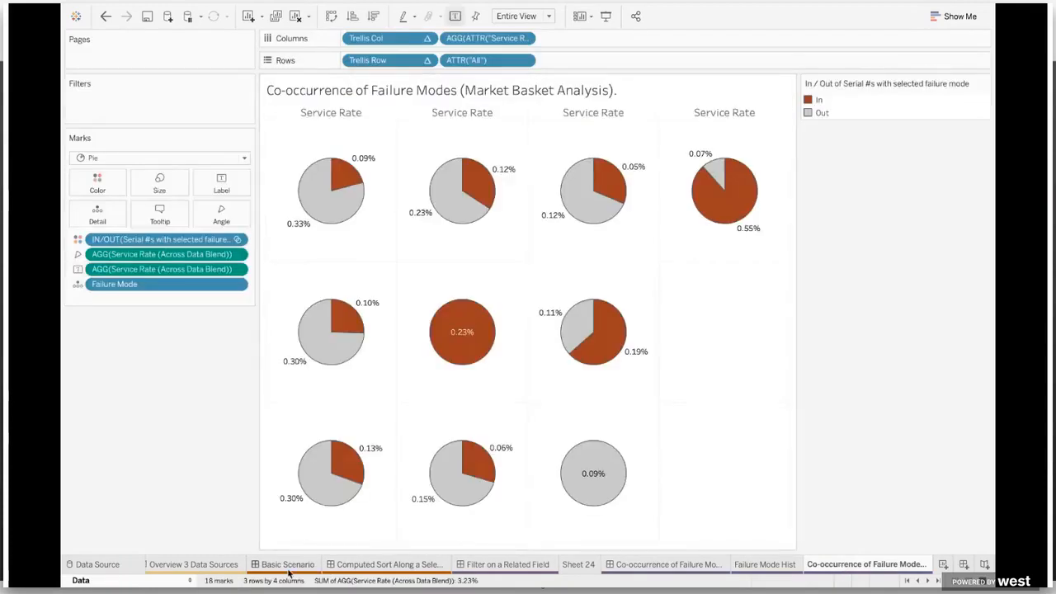
Restore and widen the data pane, and search the Service Data fields for "seri".
click(80, 580)
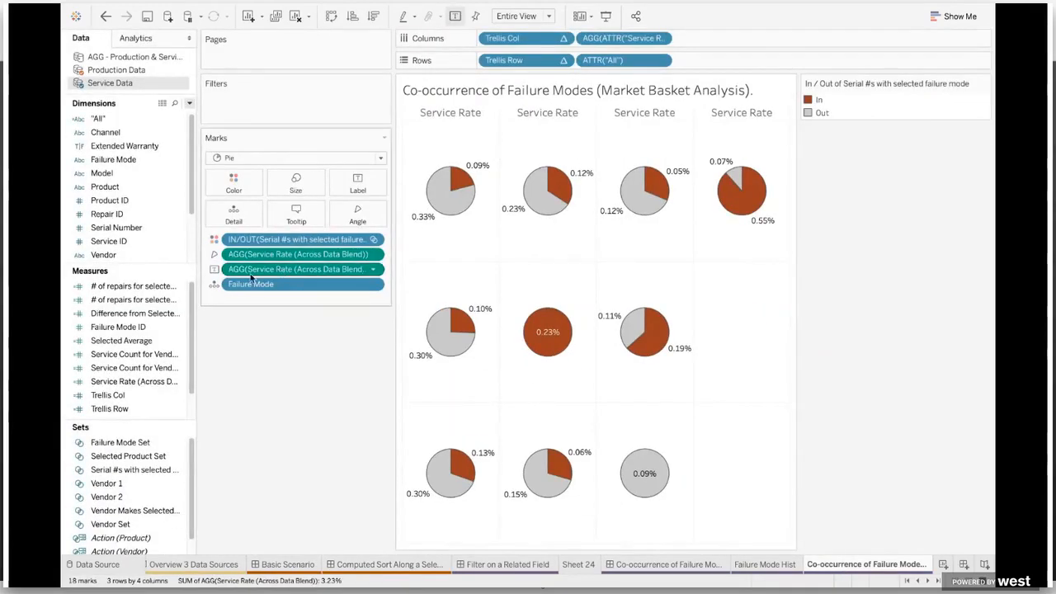
drag(198, 318, 294, 330)
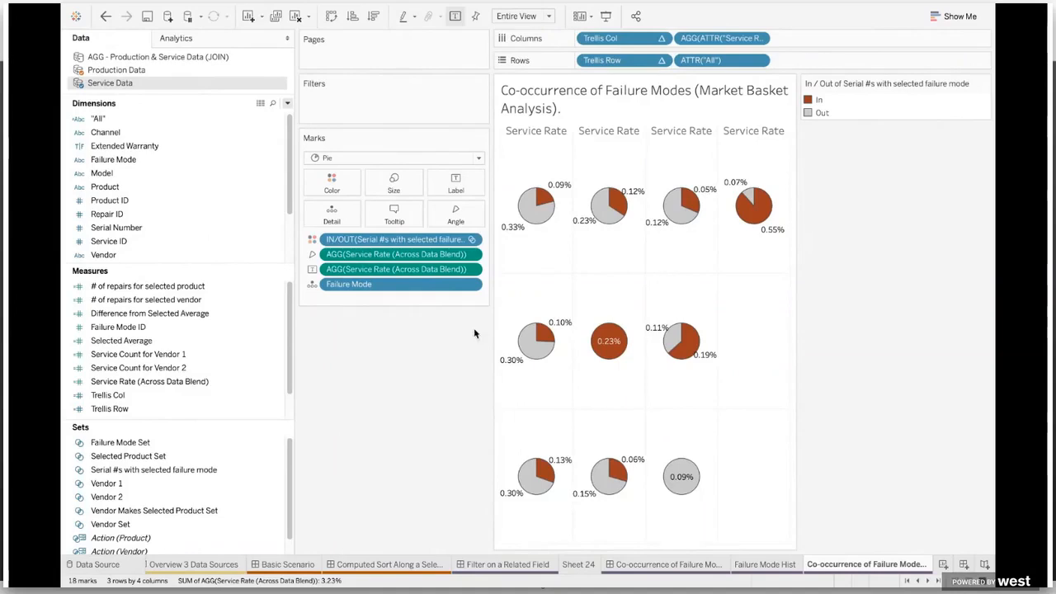
click(274, 105)
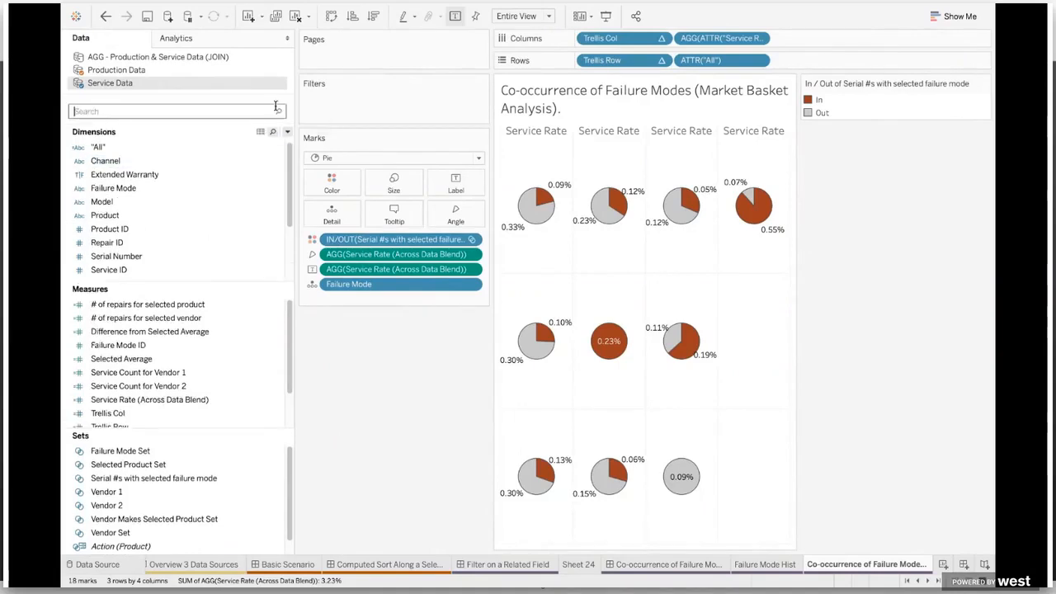
text(seri)
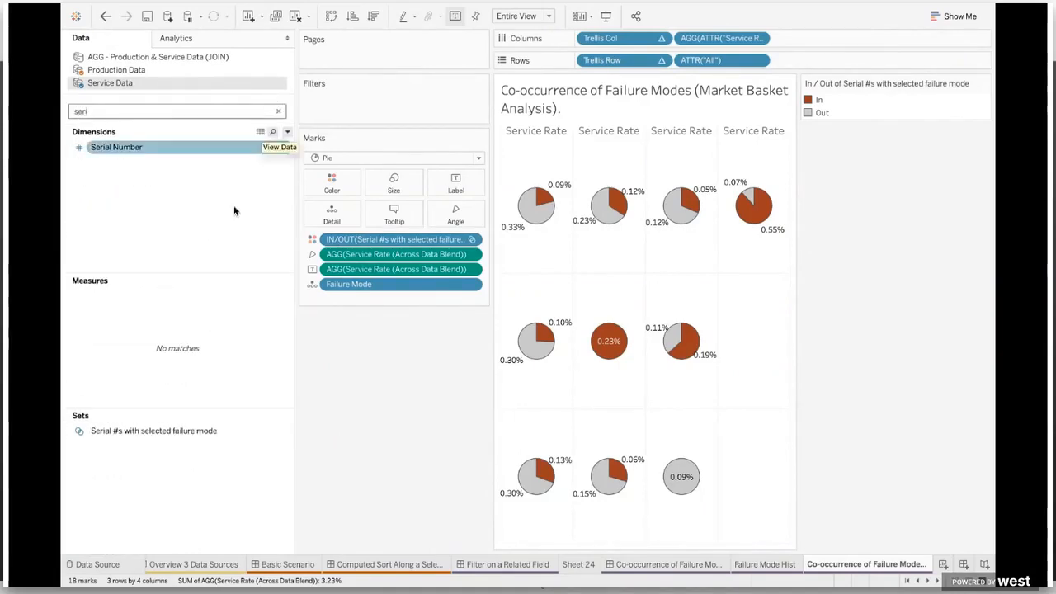
Open the set of serial numbers with the selected failure mode for editing, review its general and condition settings, and enlarge the formula text.
right_click(164, 438)
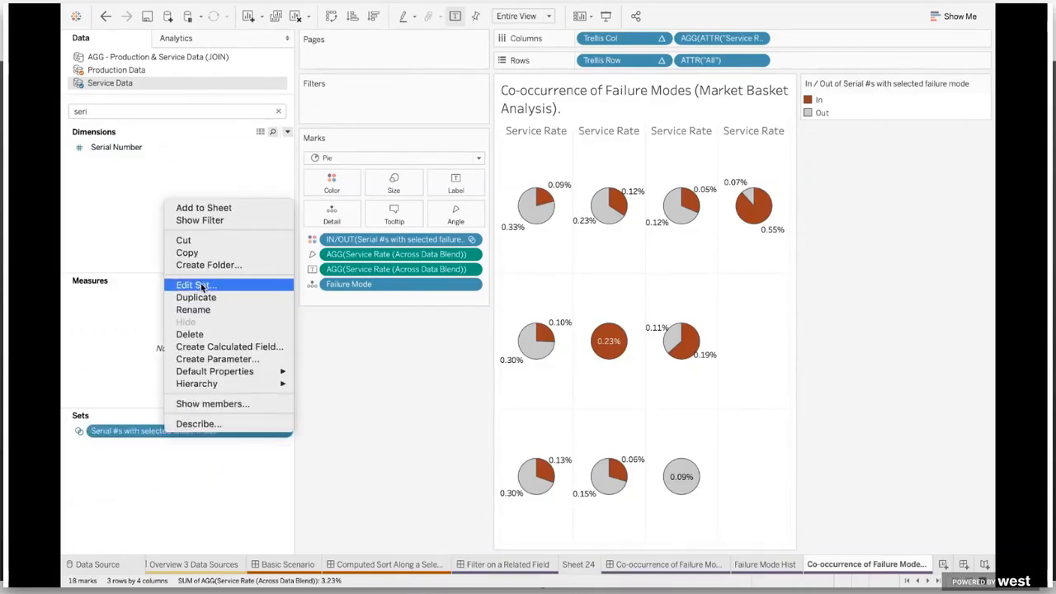
click(316, 374)
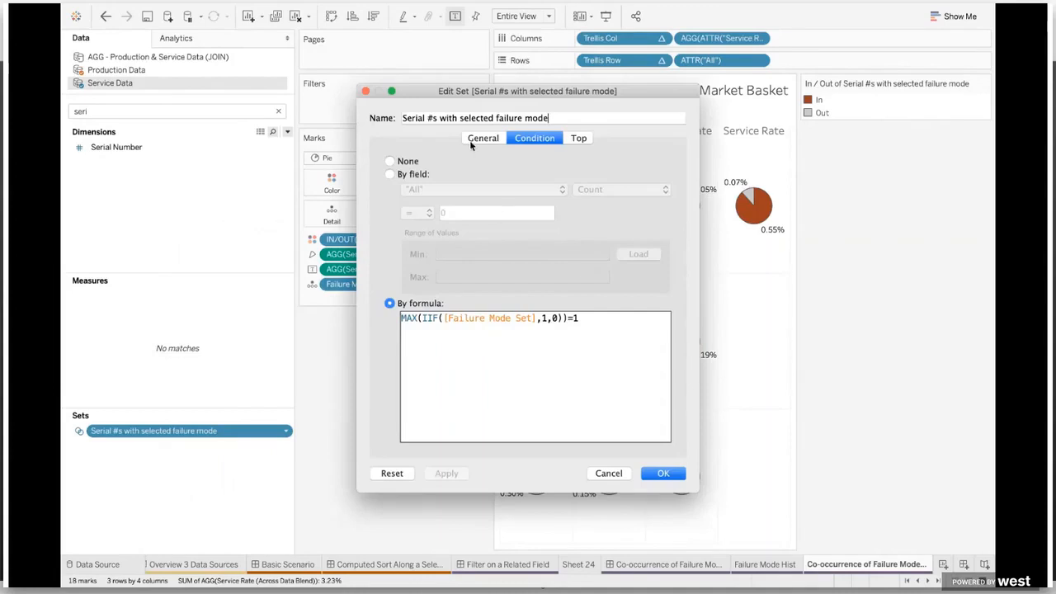
click(479, 141)
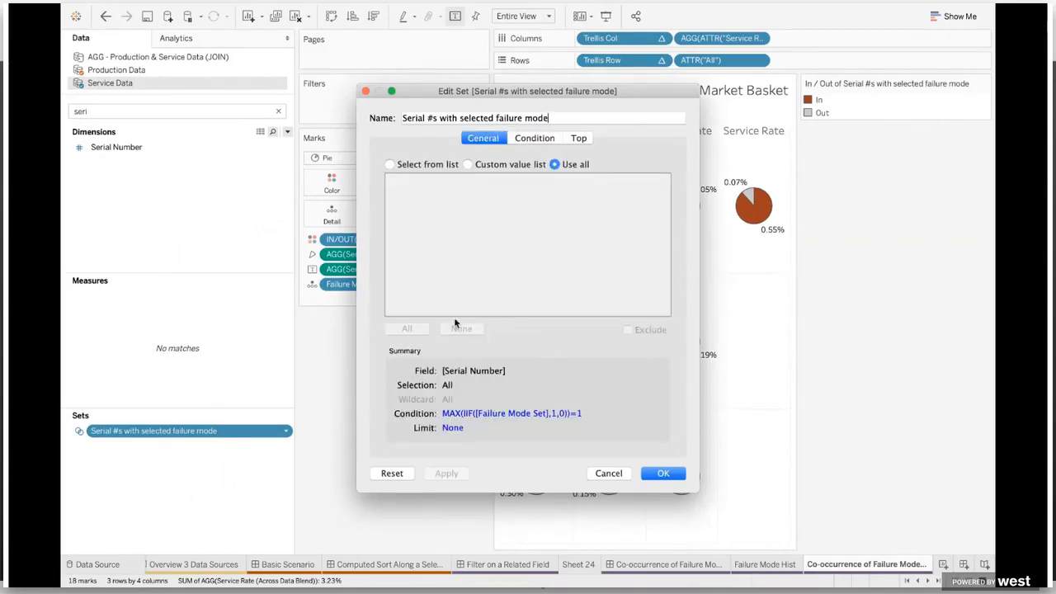
click(532, 140)
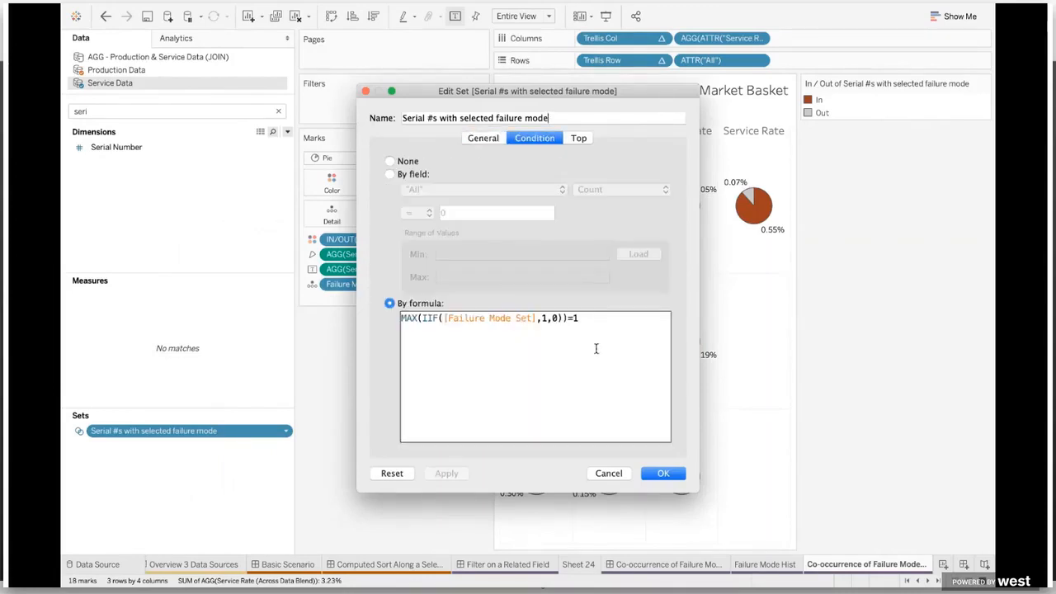
click(610, 328)
key(super+plus)
key(super+plus)
key(super+plus)
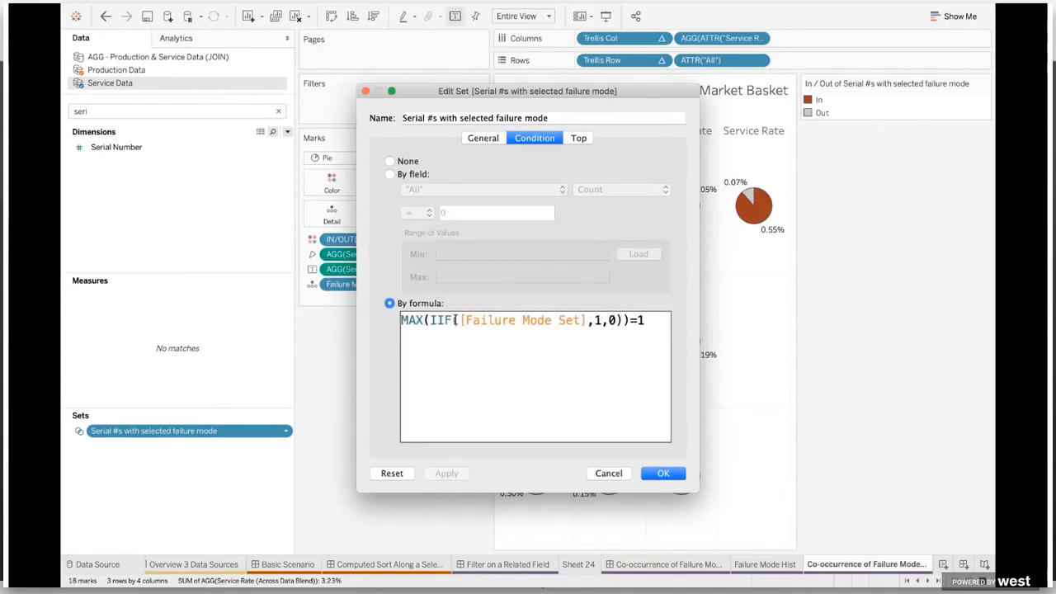
Examine the set's condition formula part by part, from the IIF test on Failure Mode Set to the whole MAX expression, and close the set editor.
click(429, 321)
drag(430, 321, 588, 321)
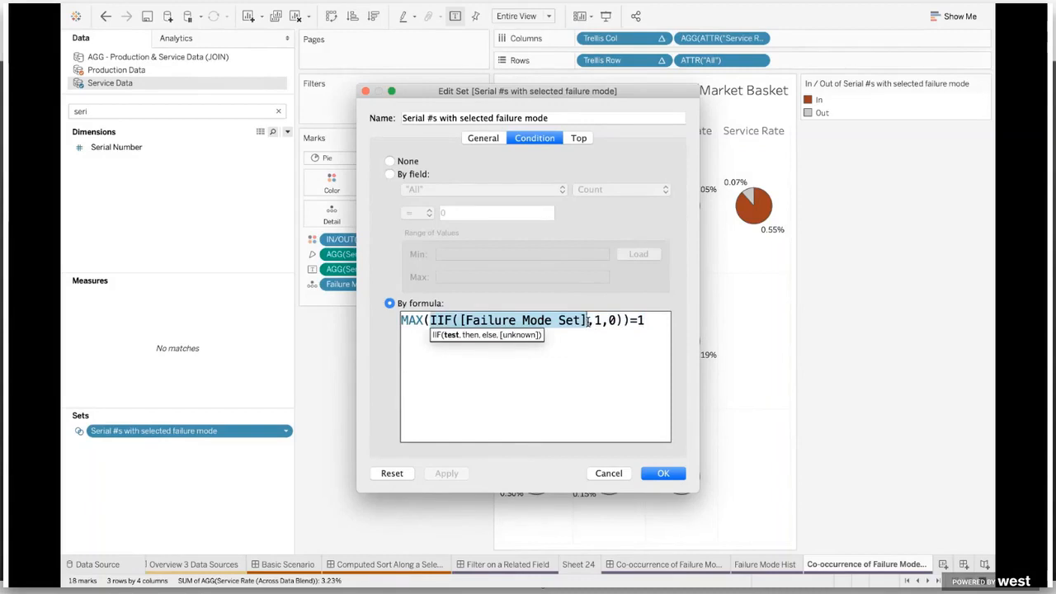
drag(616, 322, 459, 320)
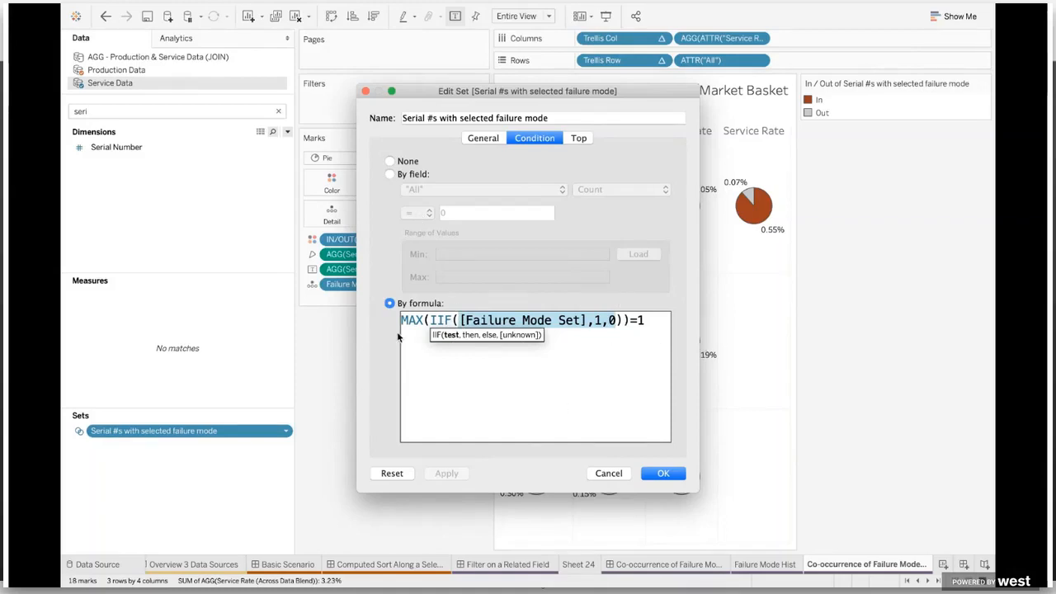
click(494, 324)
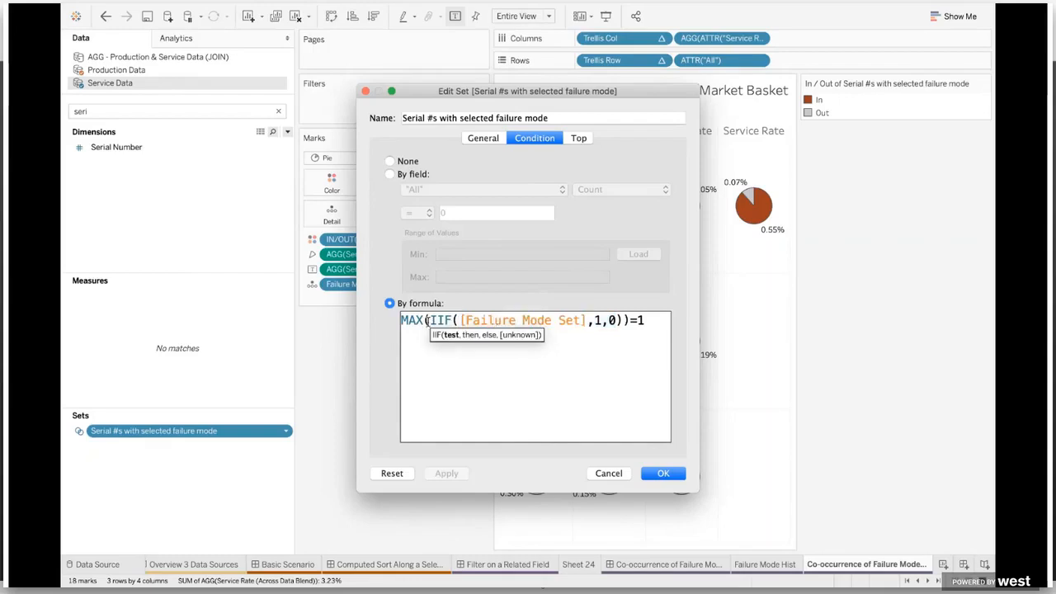
click(620, 320)
text())
drag(406, 320, 614, 321)
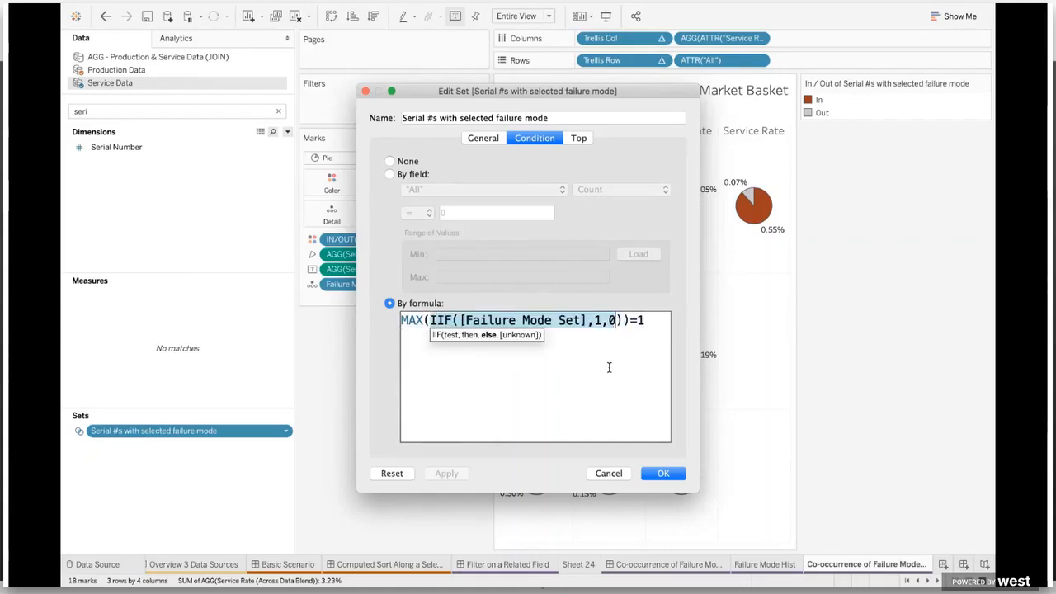
drag(643, 320, 400, 321)
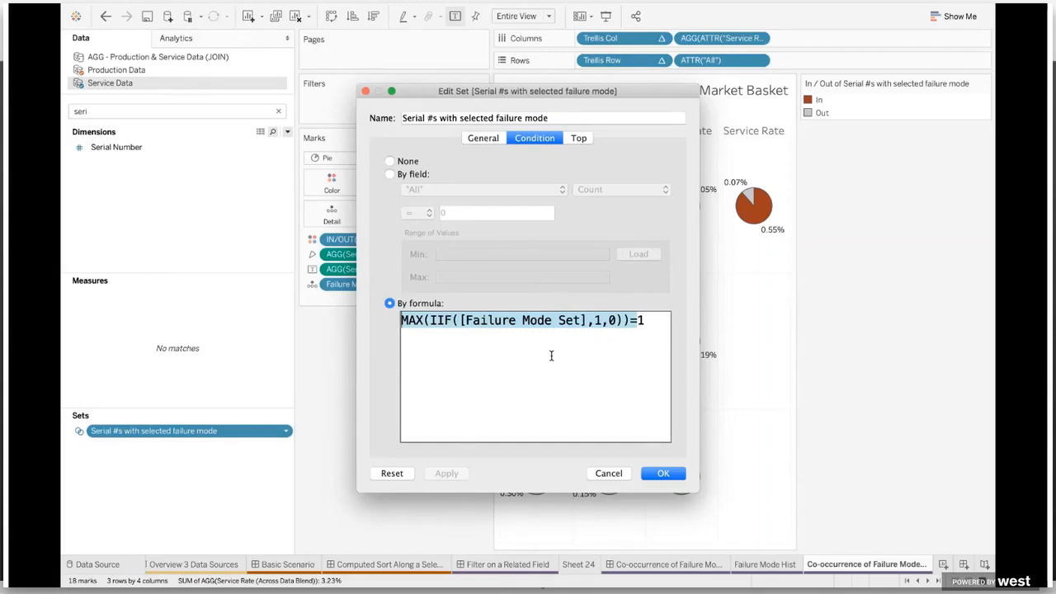
click(663, 473)
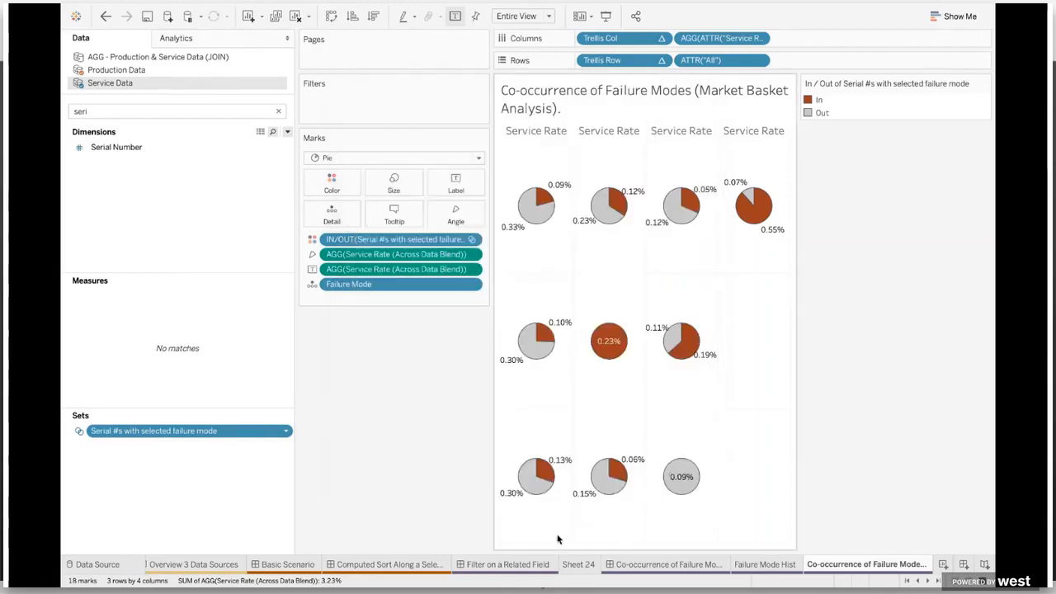
Return to the Co-occurrence of Failure Modes dashboard, collapse the side pane, and compare the pies for failure modes E4E, A0A, I8I and C2C.
click(513, 564)
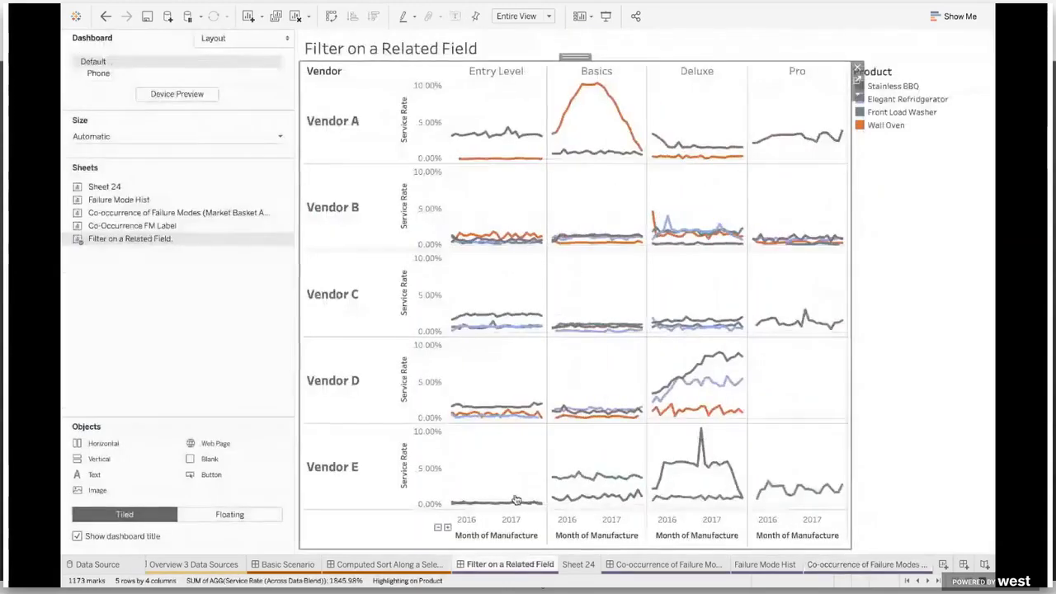
click(637, 565)
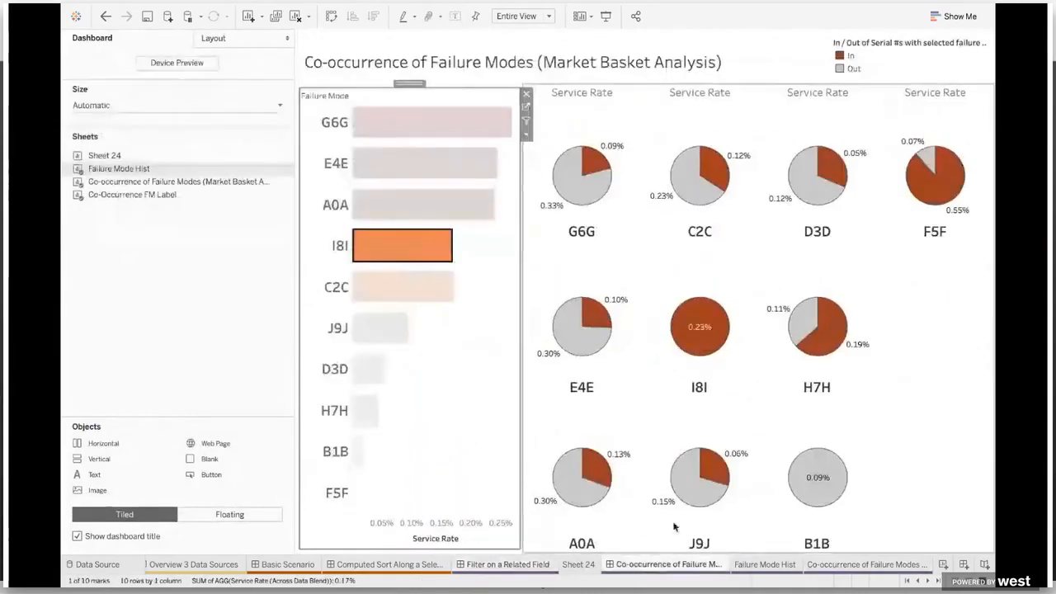
click(287, 38)
click(262, 164)
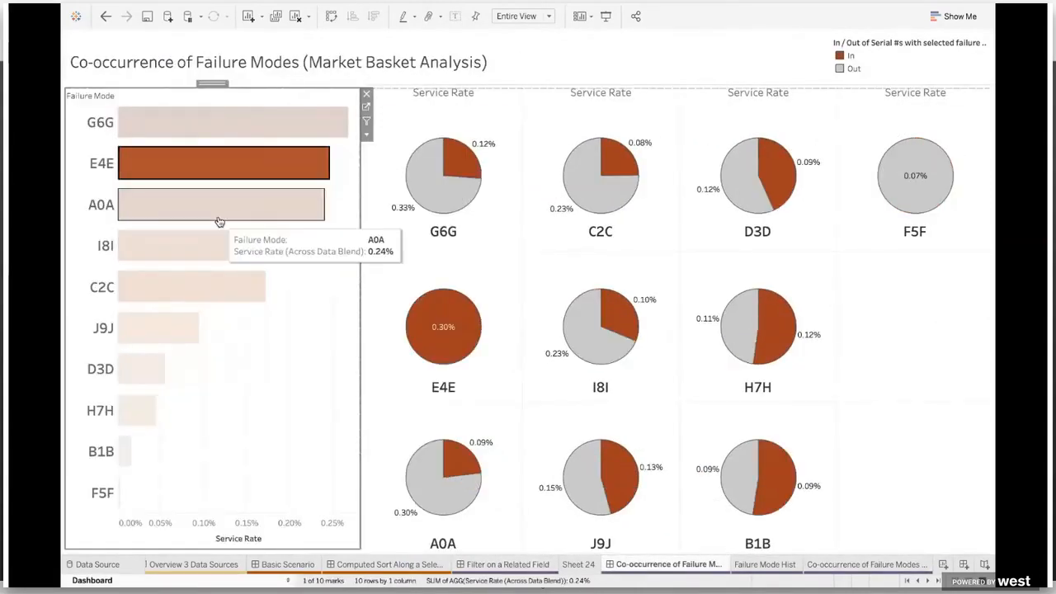
click(223, 212)
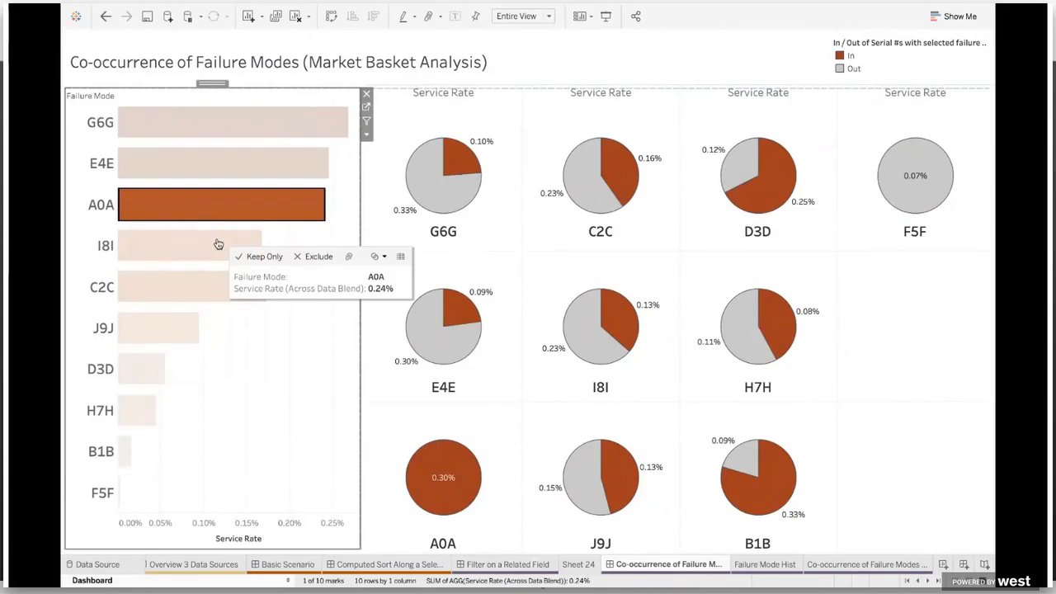
click(215, 252)
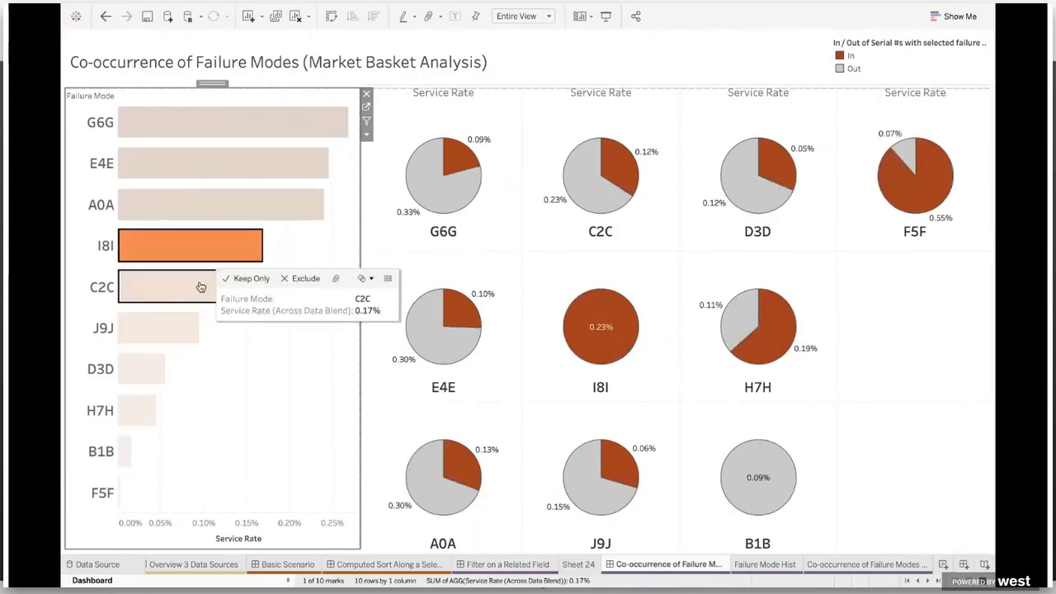
click(188, 291)
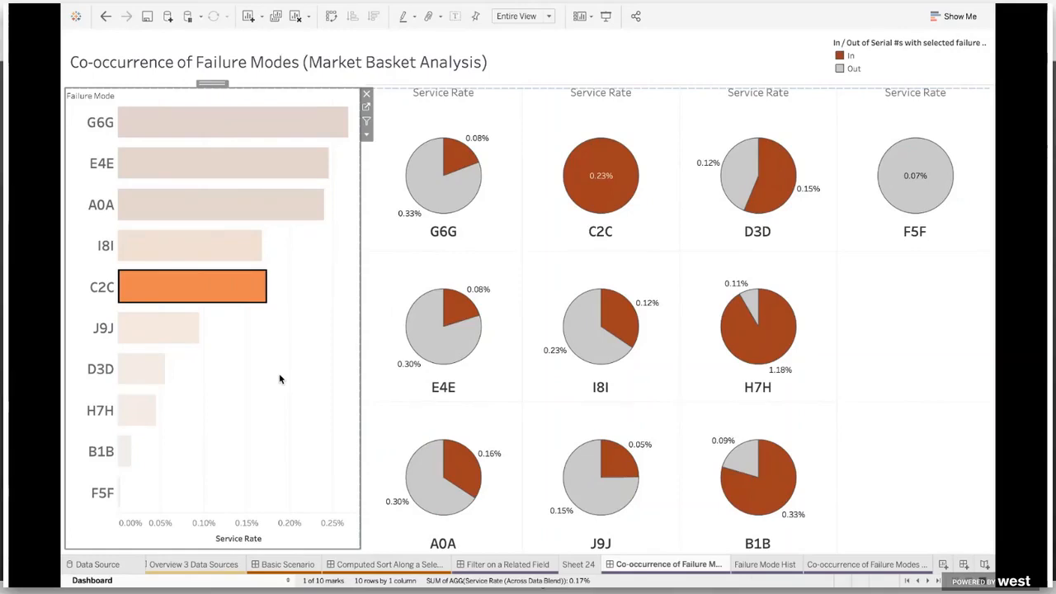
On the Filter on a Related Field dashboard, select a point on Vendor A's Wall Oven line in Basics.
click(534, 561)
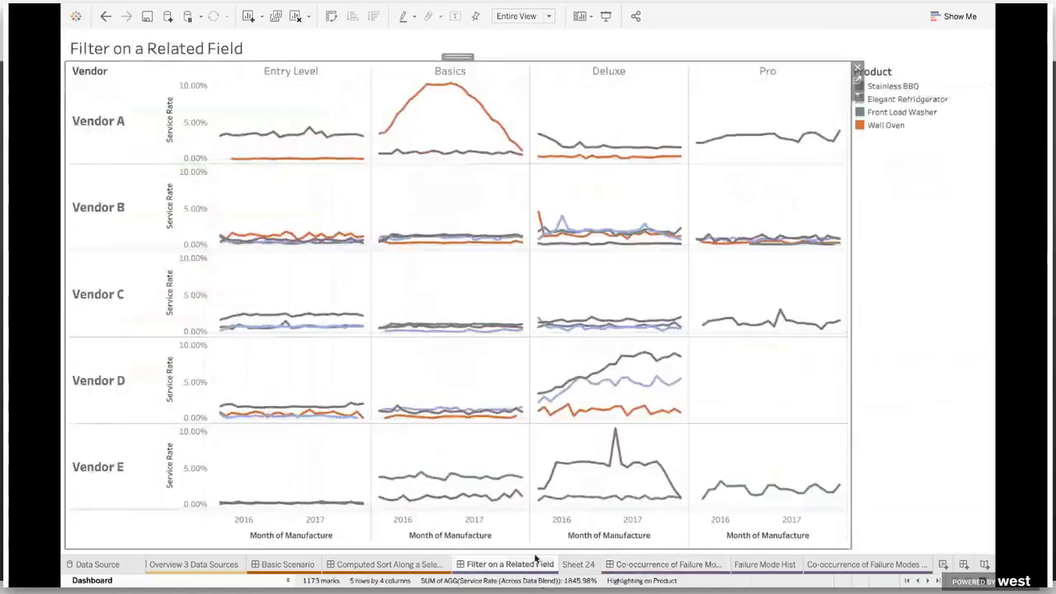
click(485, 106)
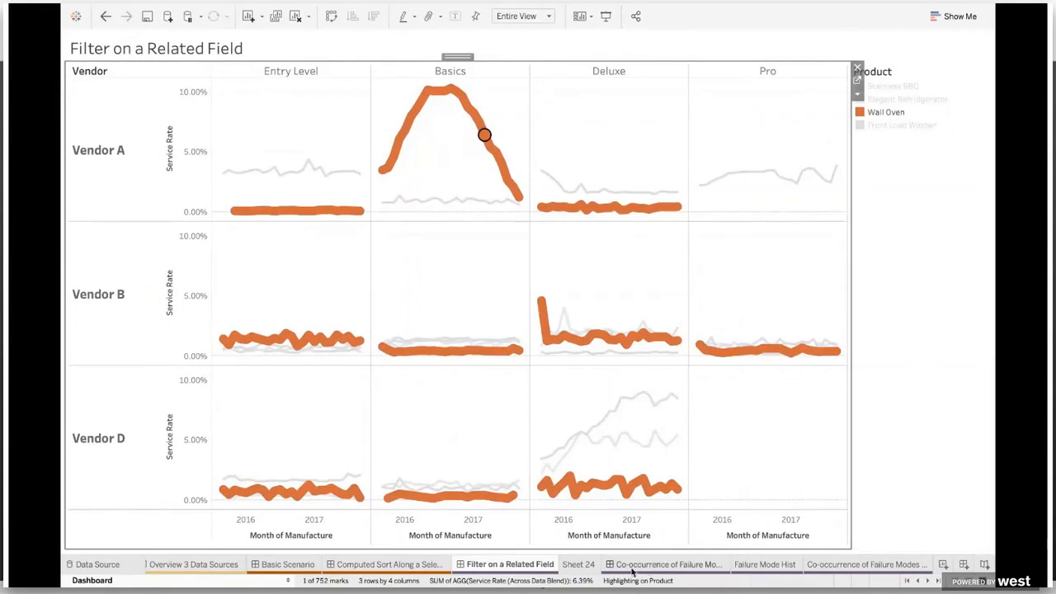
Hide all sheets of the Co-occurrence of Failure Modes dashboard and open the Filter an axis dashboard.
click(685, 565)
right_click(685, 565)
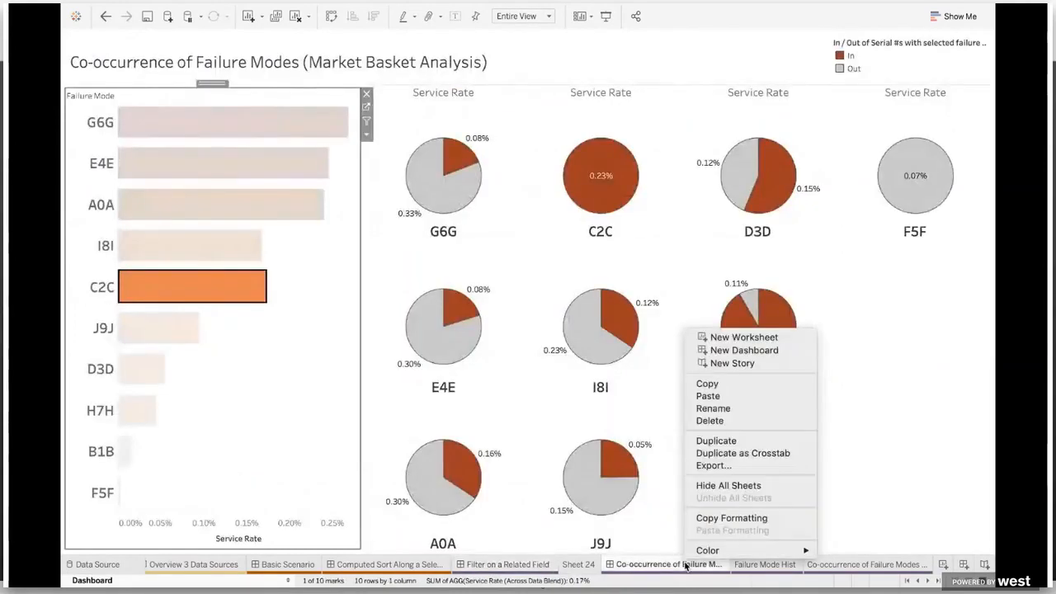
click(722, 487)
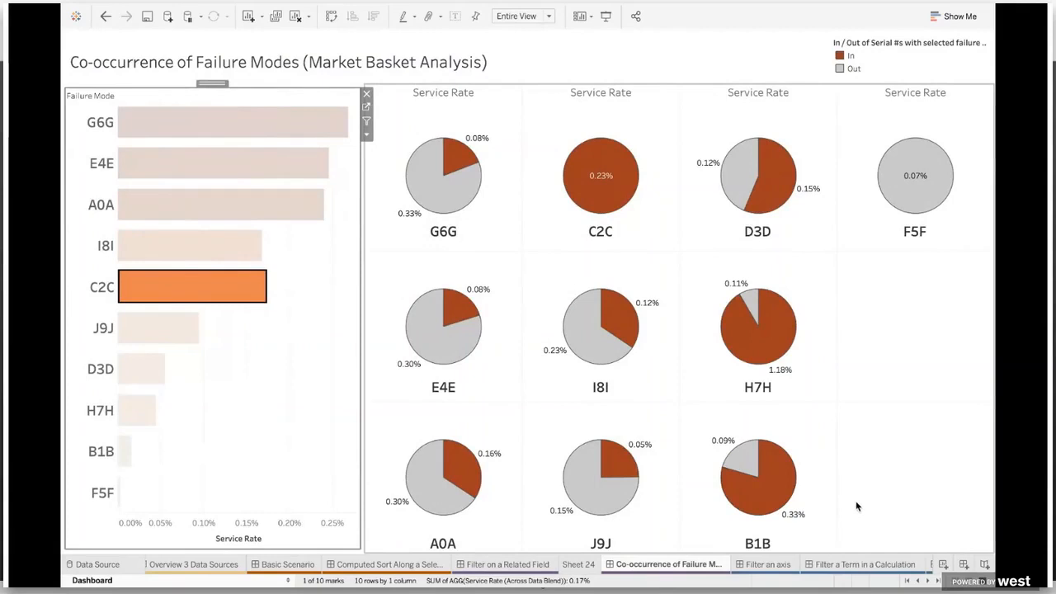
click(938, 581)
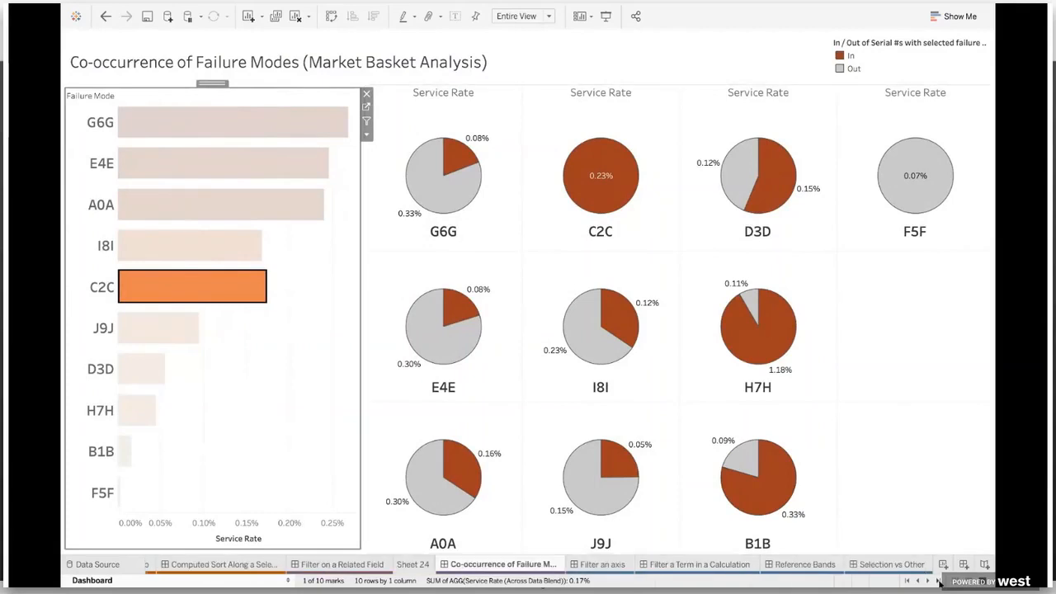
click(602, 564)
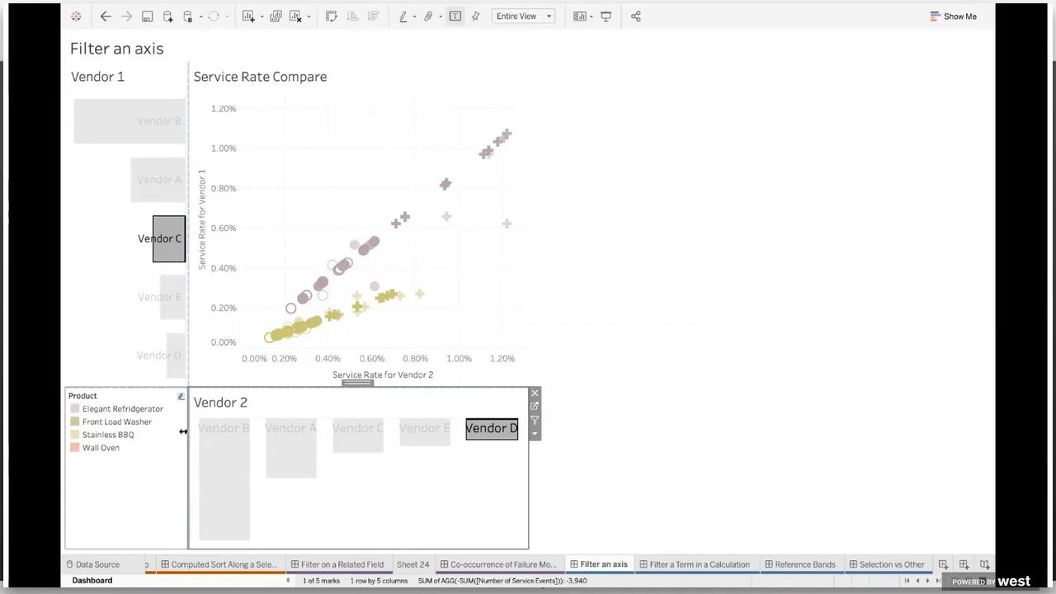
Compare service rates against Vendor D by choosing Vendor A, Vendor E and Vendor C in turn as Vendor 1.
click(155, 173)
click(163, 132)
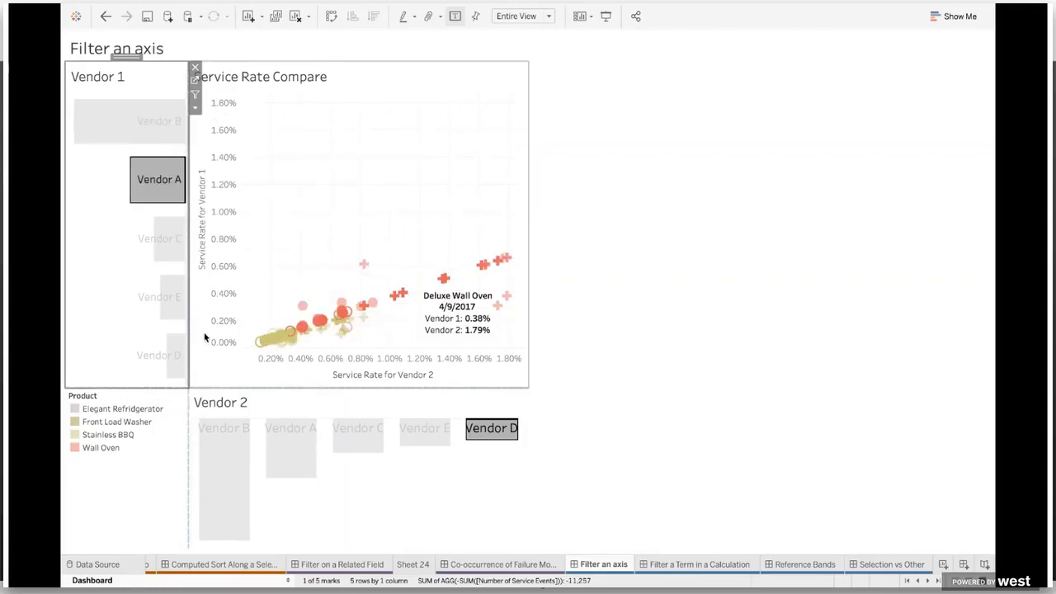
click(170, 239)
click(176, 300)
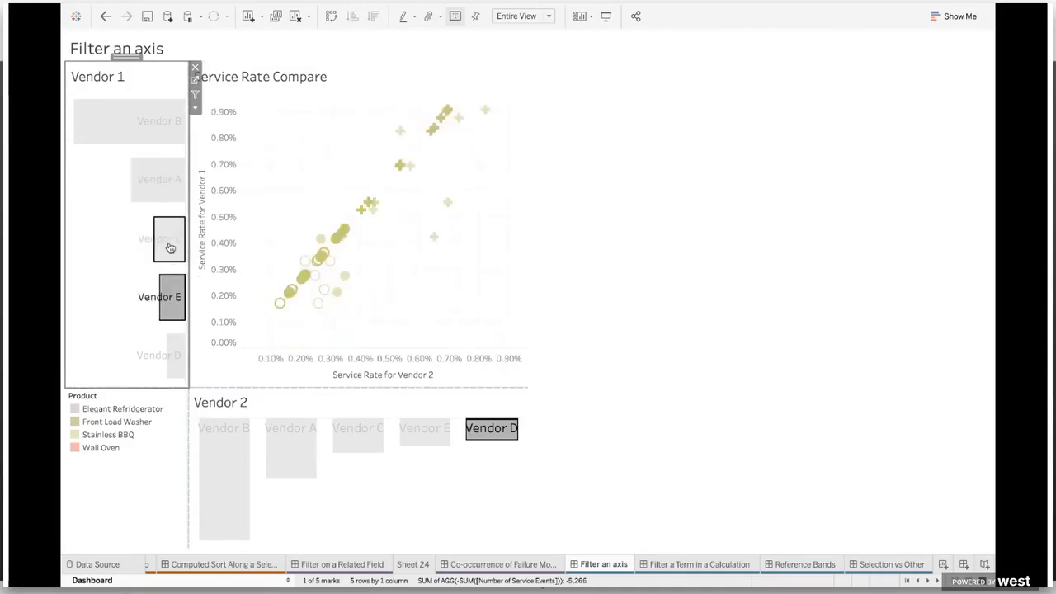
click(170, 243)
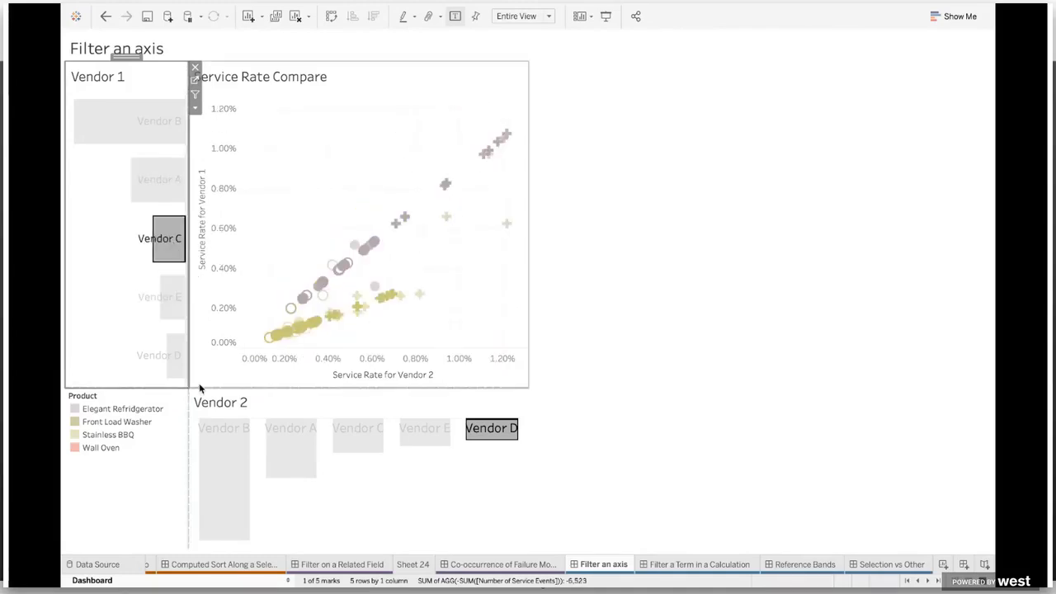
Compare Vendor C with Vendors C, A and E in turn as Vendor 2, and inspect an Entry Level Stainless BBQ mark's details.
click(357, 444)
click(359, 444)
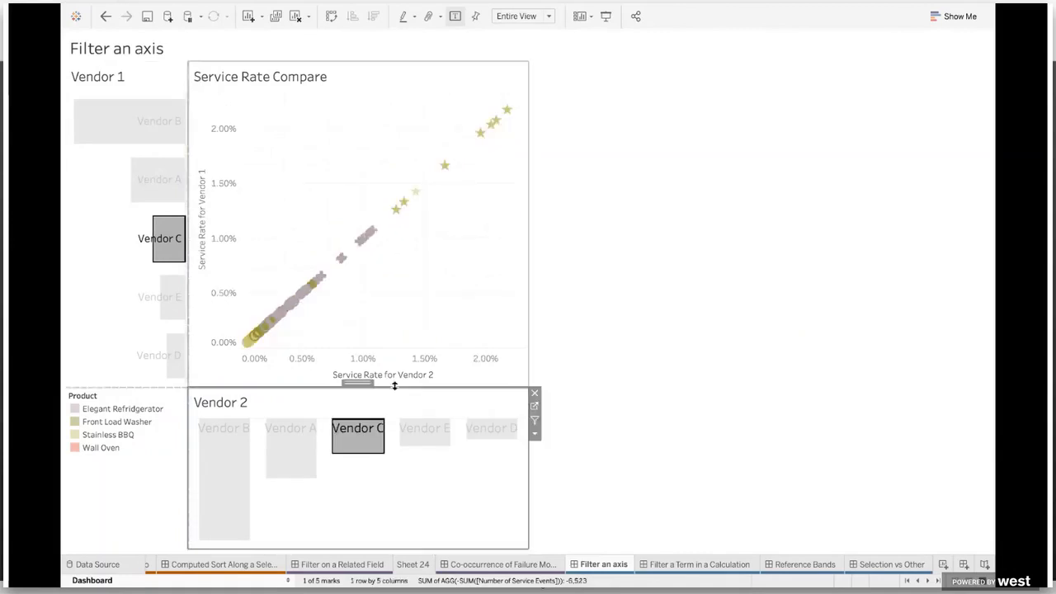
click(290, 437)
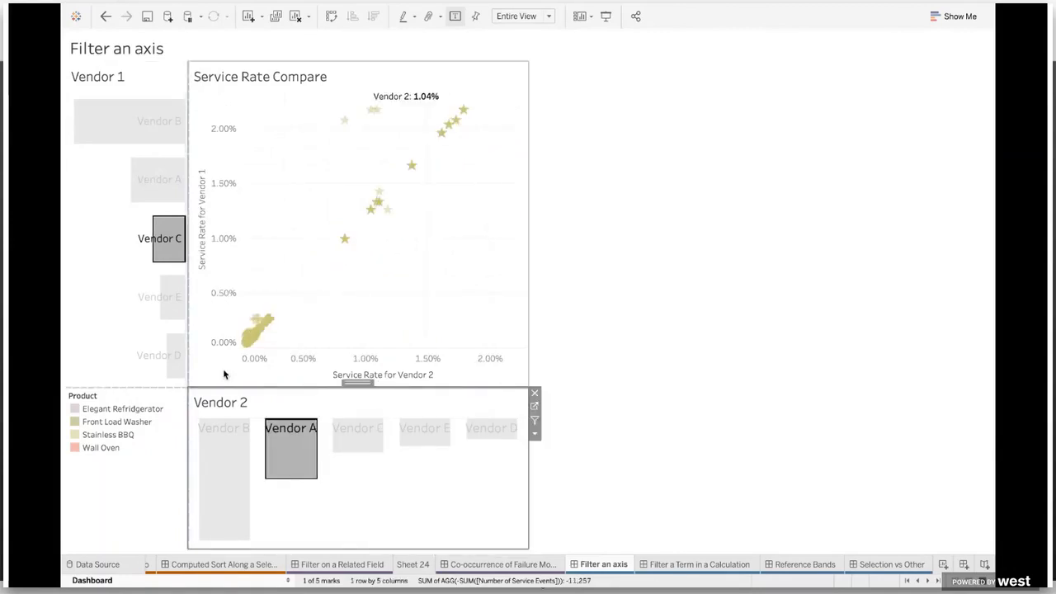
click(430, 435)
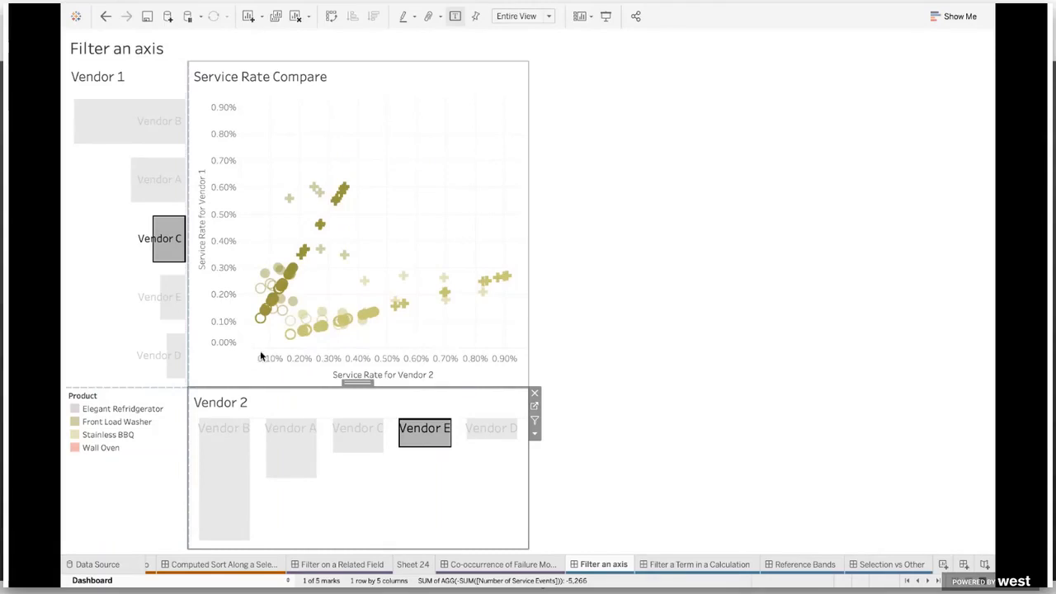
mouse_move(338, 319)
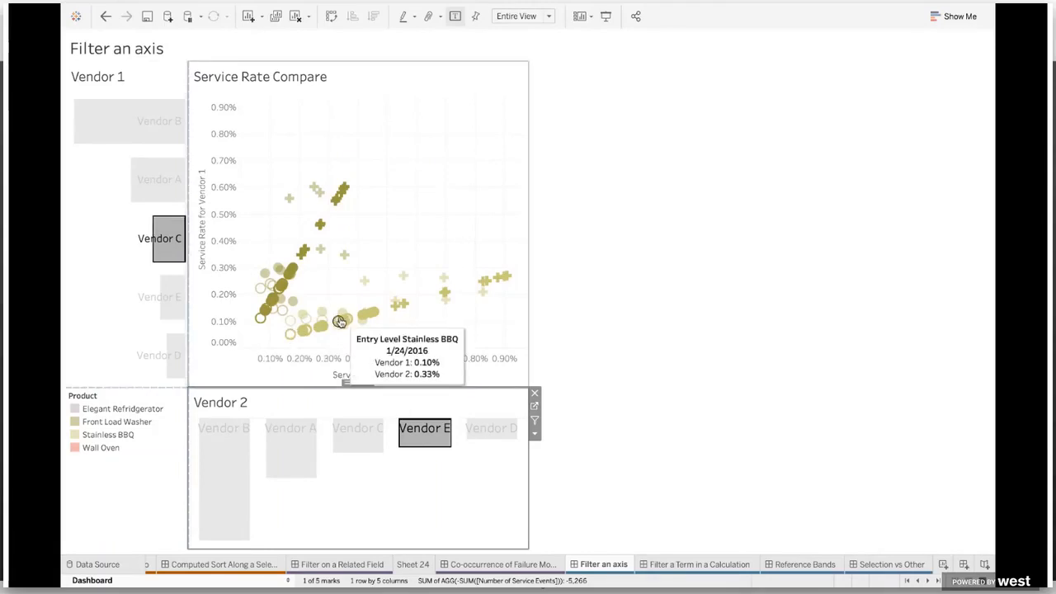
Compare Vendor A as Vendor 1 with all five vendors as Vendor 2, and Vendor E with Vendors C and E combined.
click(157, 182)
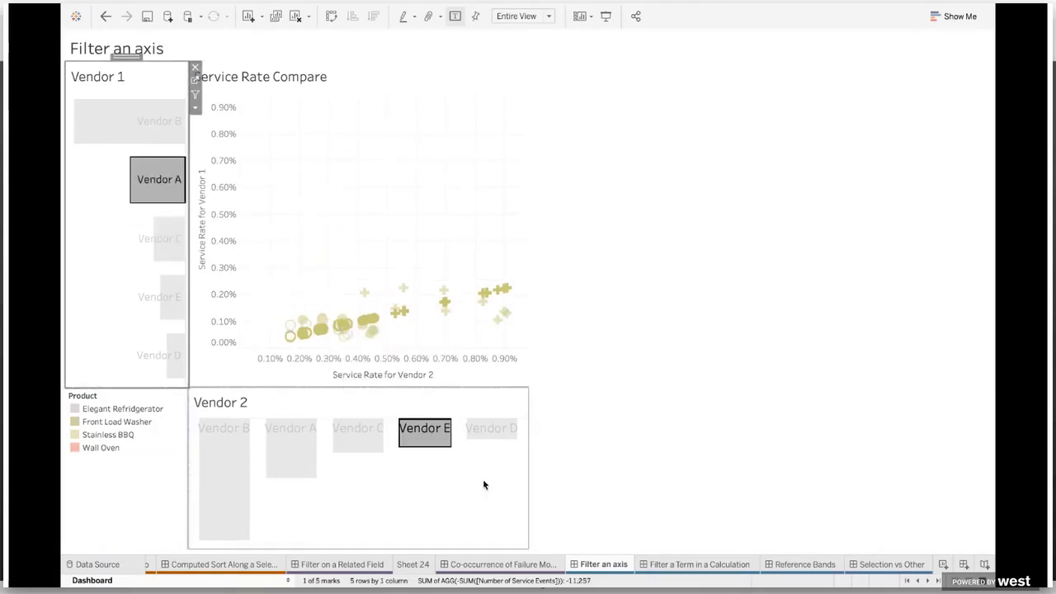
drag(506, 490, 212, 434)
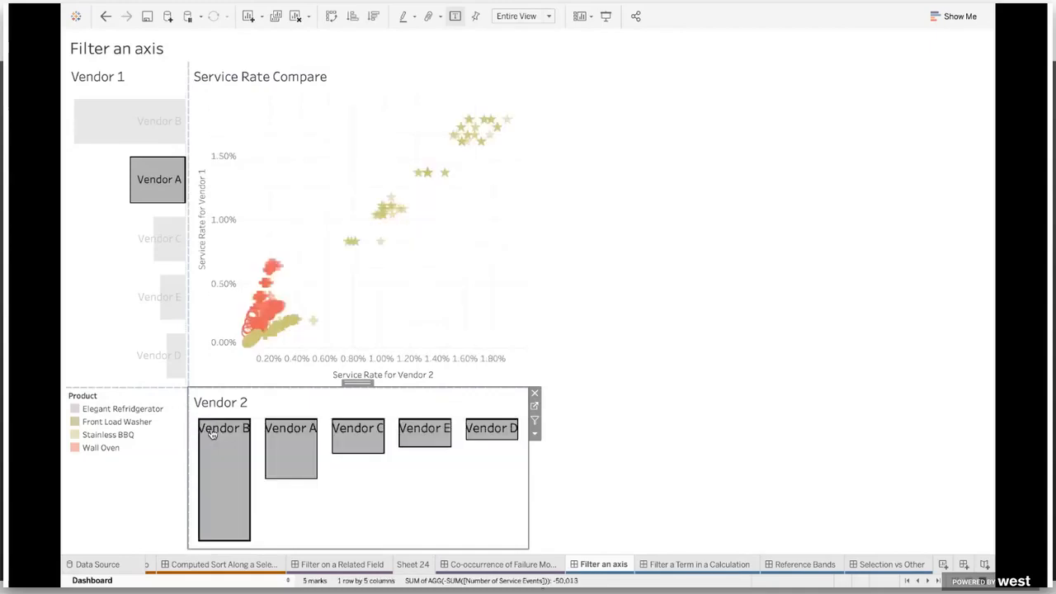
click(172, 295)
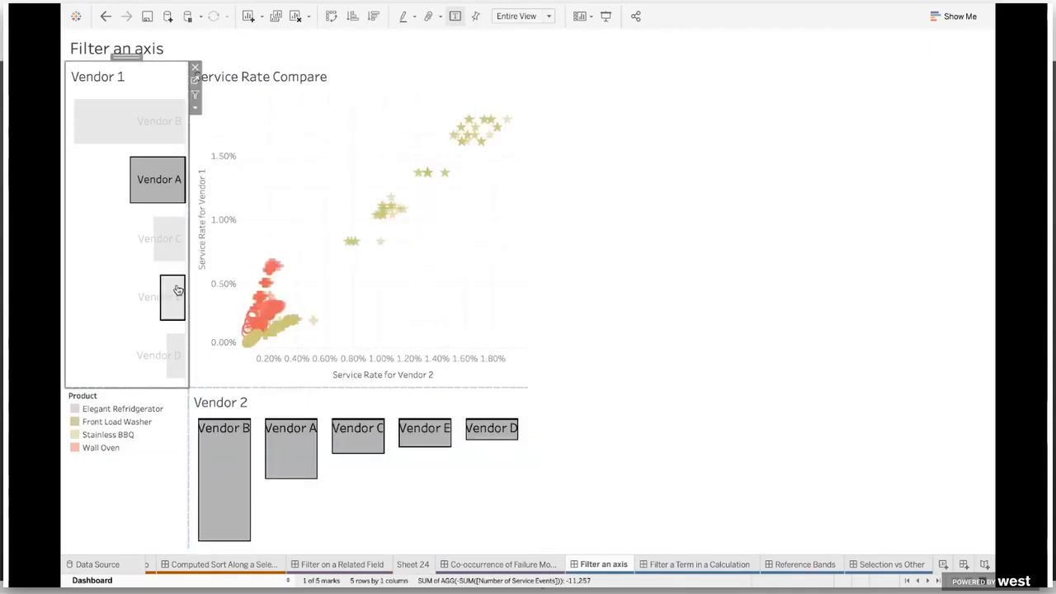
click(359, 482)
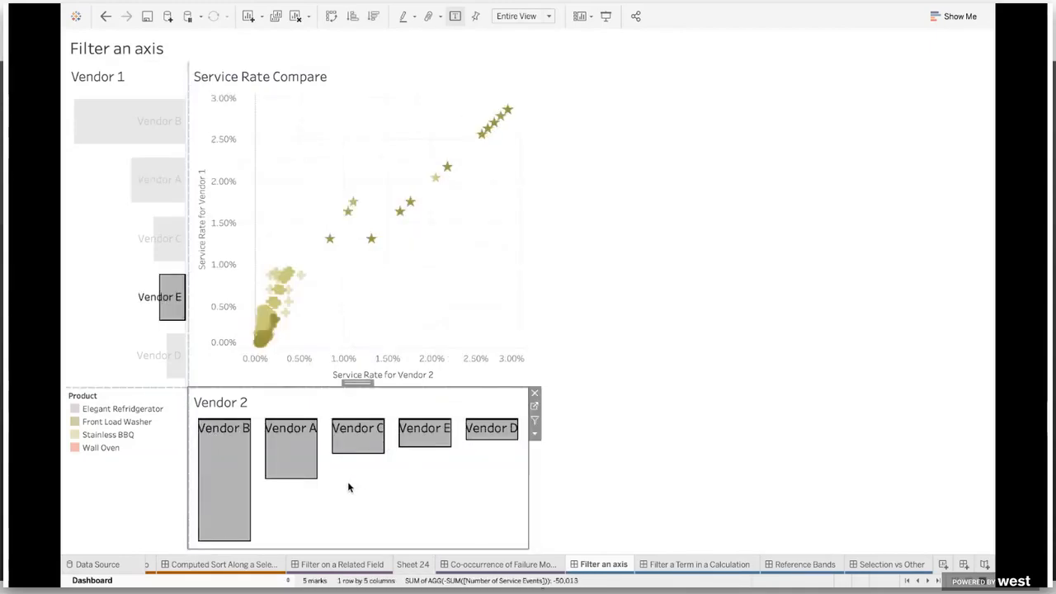
drag(348, 481, 442, 433)
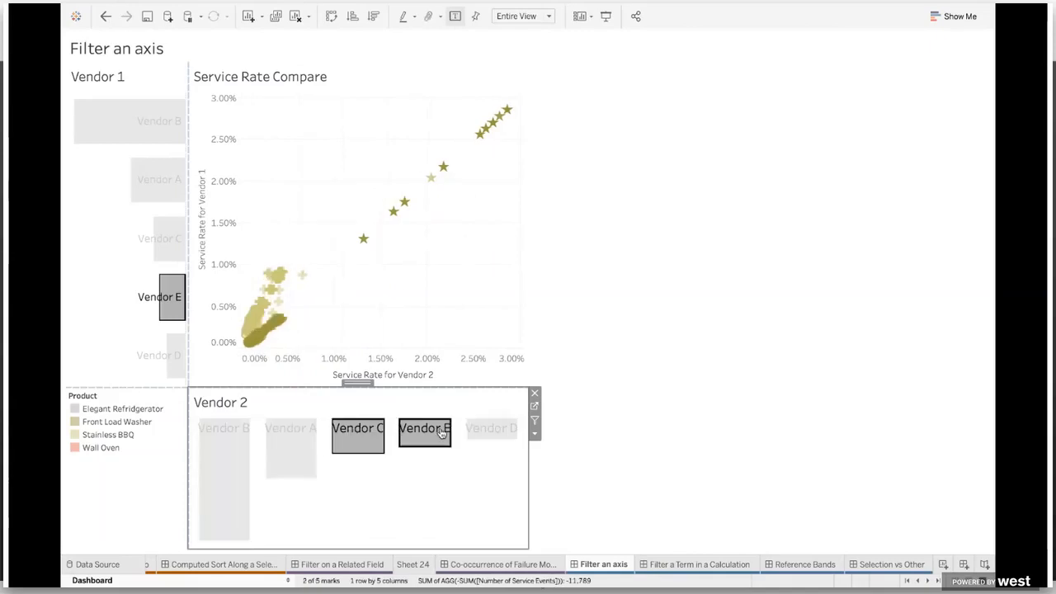
Compare Vendor E as Vendor 1 with Vendors A and C combined as Vendor 2, and examine the Service Rate Compare plot.
drag(363, 481, 268, 454)
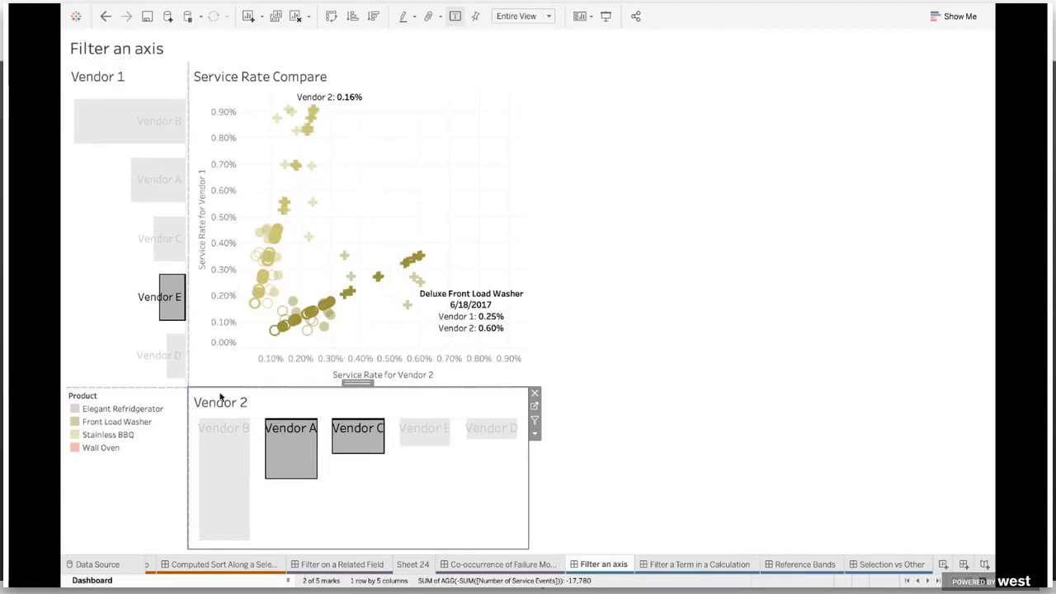
mouse_move(445, 298)
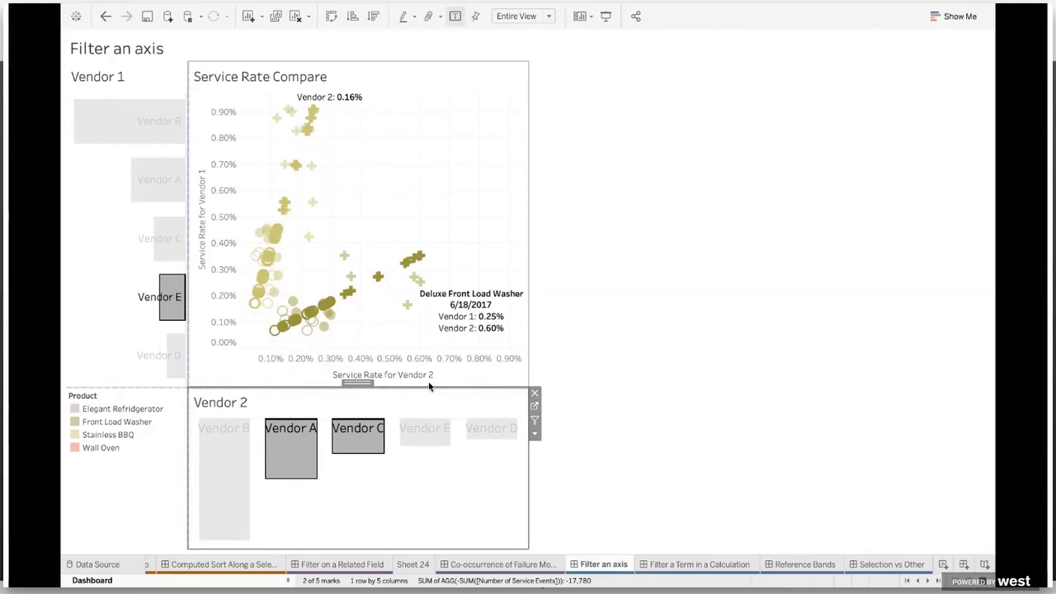
mouse_move(410, 113)
mouse_move(513, 195)
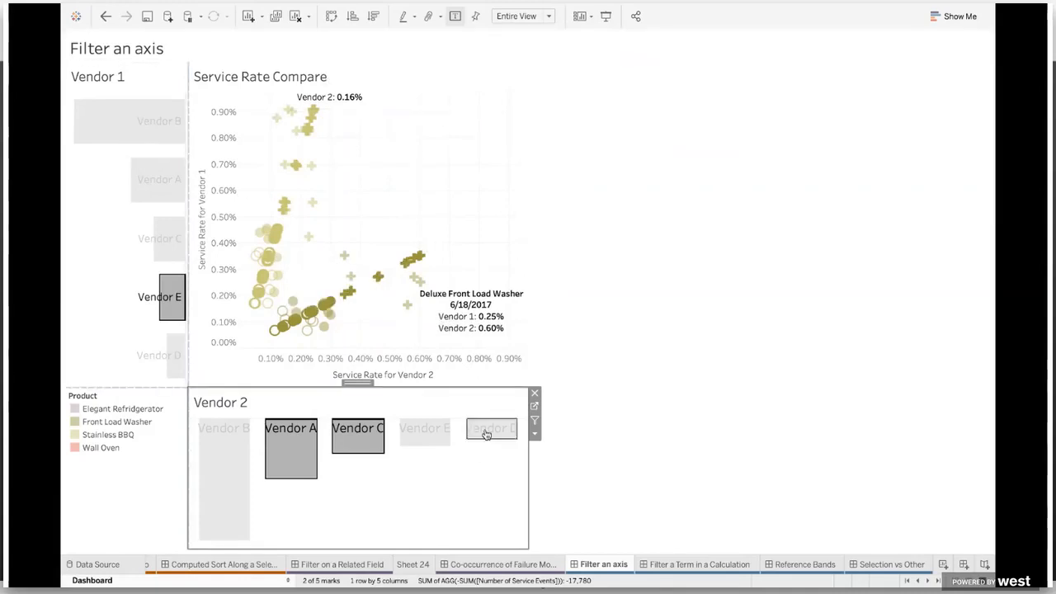
Remove the blank area beside the Service Rate Compare plot, and undo the removal.
click(596, 305)
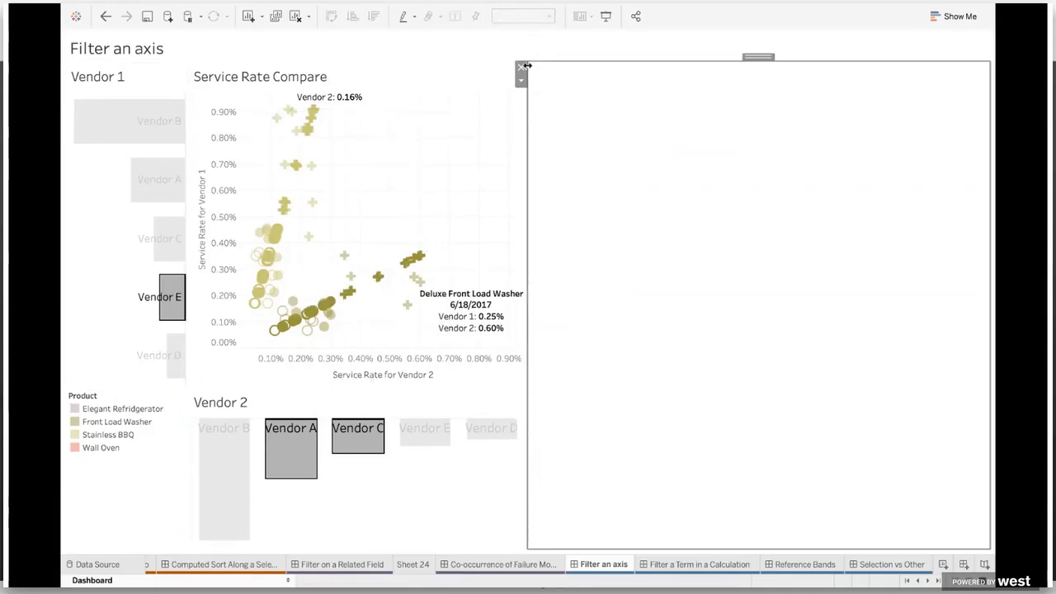
click(521, 66)
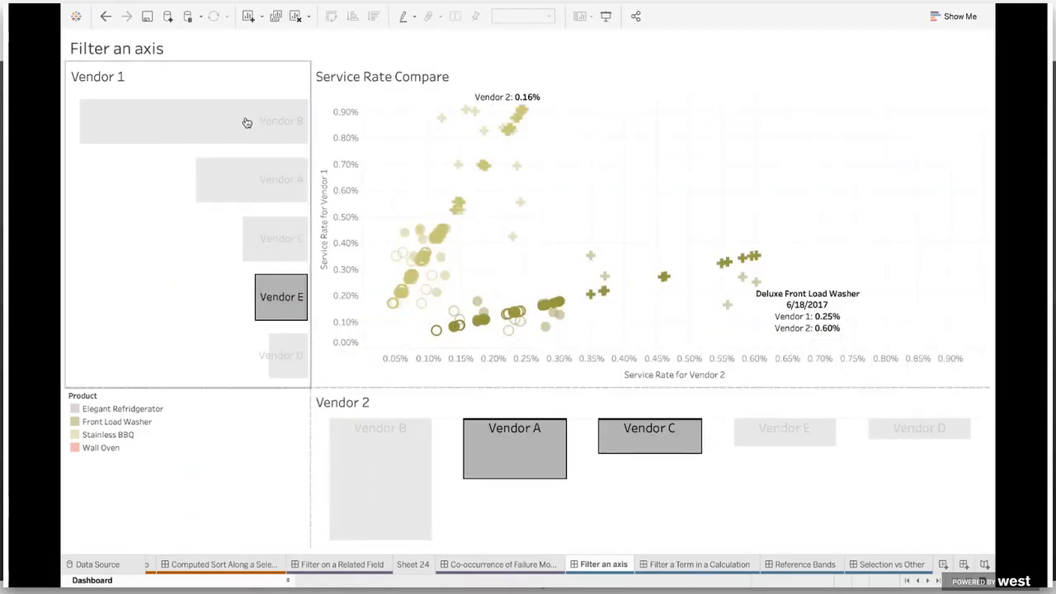
click(106, 16)
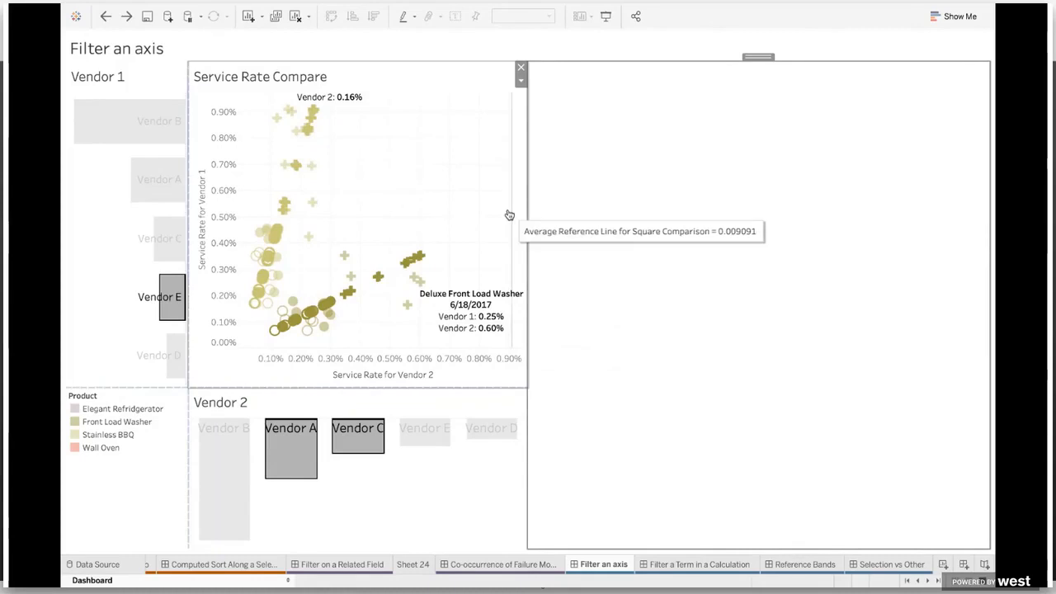
Compare Vendor E as Vendor 1 with Vendors D, E, A and C in turn as Vendor 2.
click(493, 429)
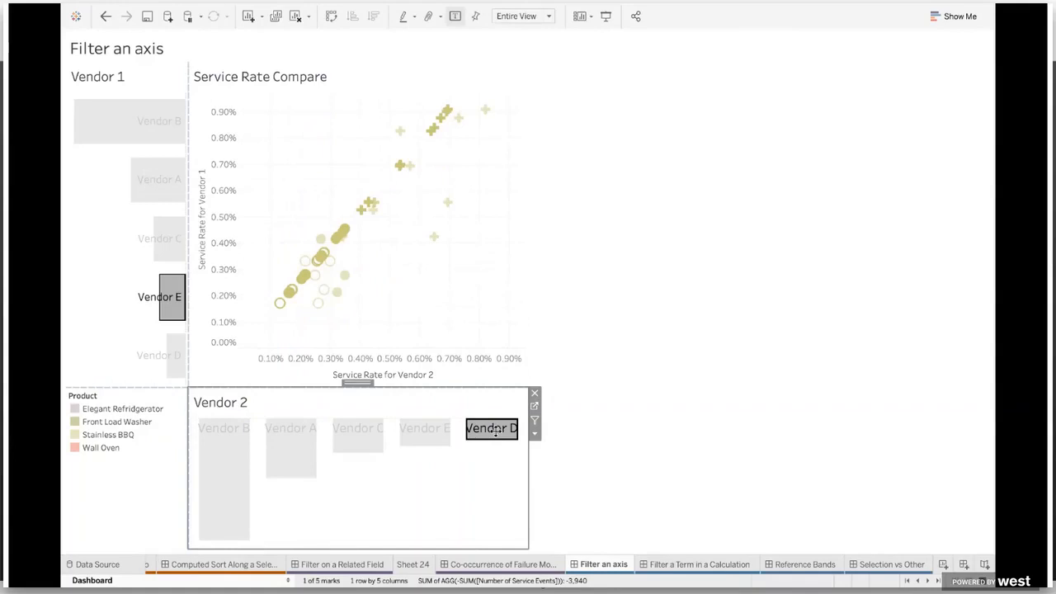
click(416, 432)
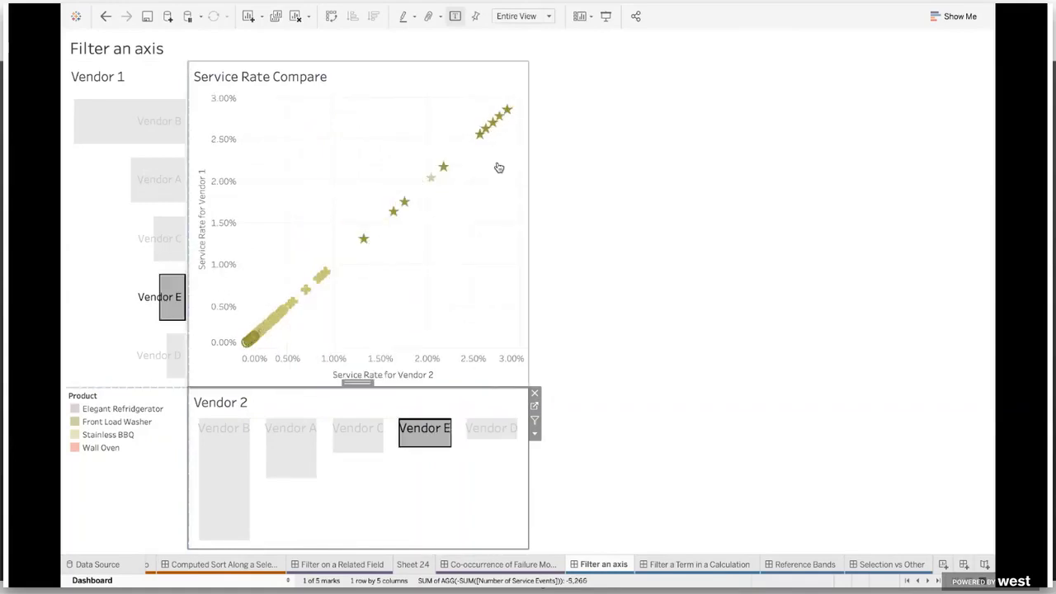
click(291, 448)
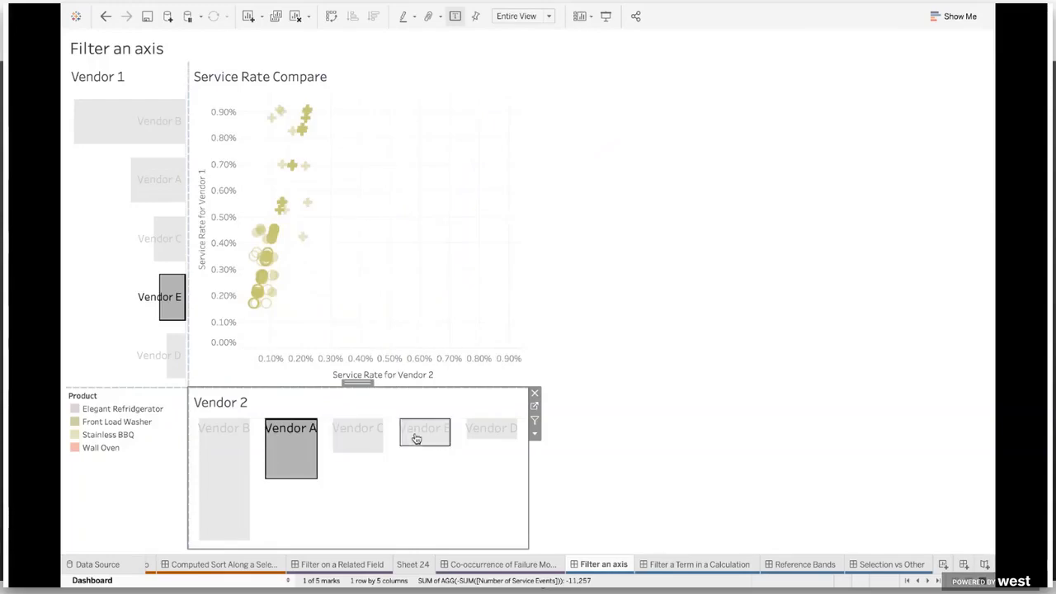
click(374, 442)
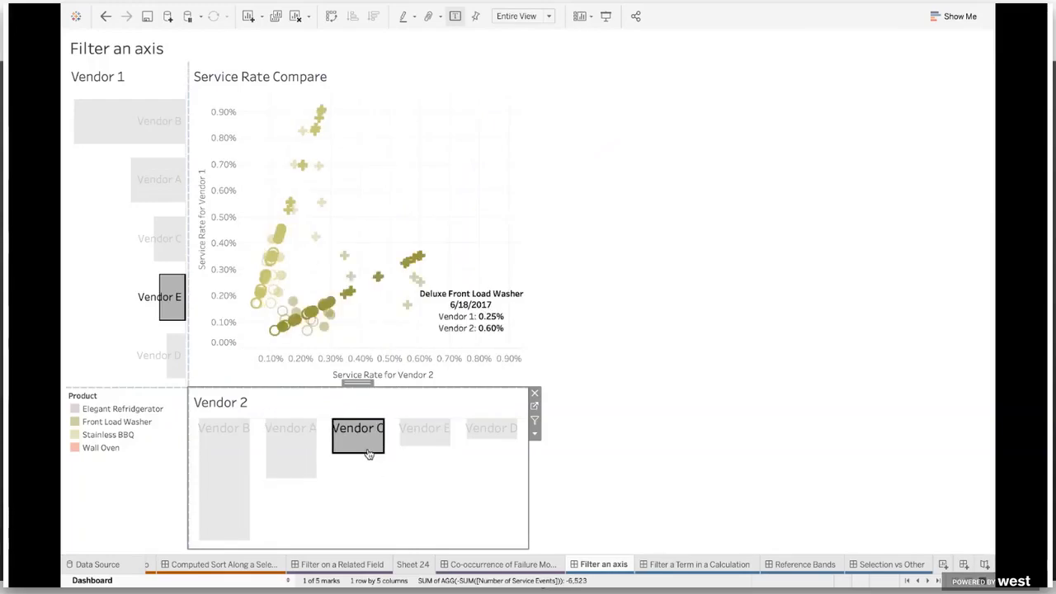
Open the Filter a Term in a Calculation dashboard and select Vendors C–E together, Vendor D, Vendor E, and Vendors A, D and E together.
click(699, 564)
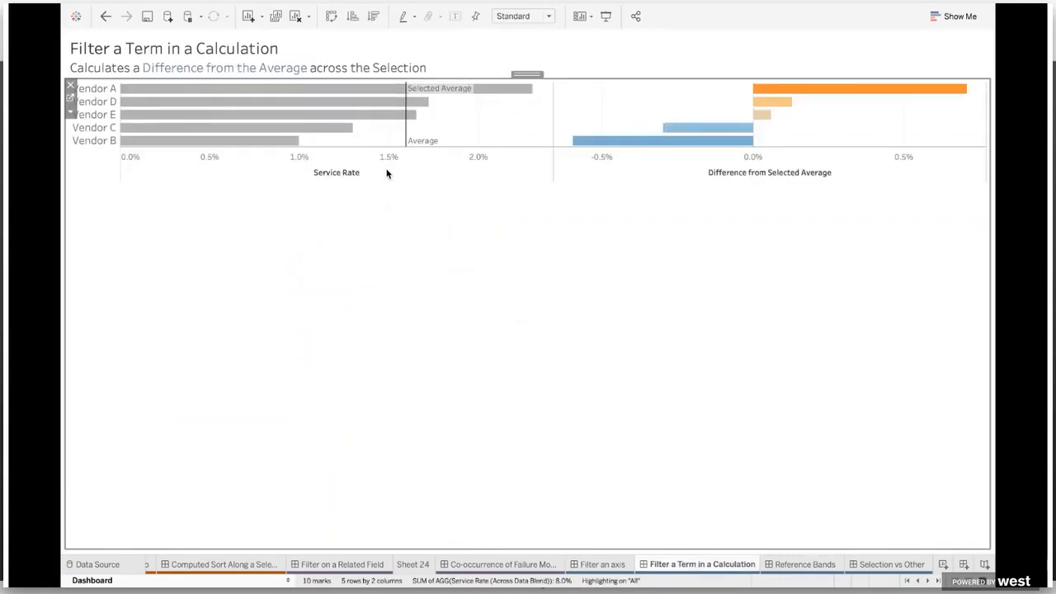
drag(383, 130, 314, 104)
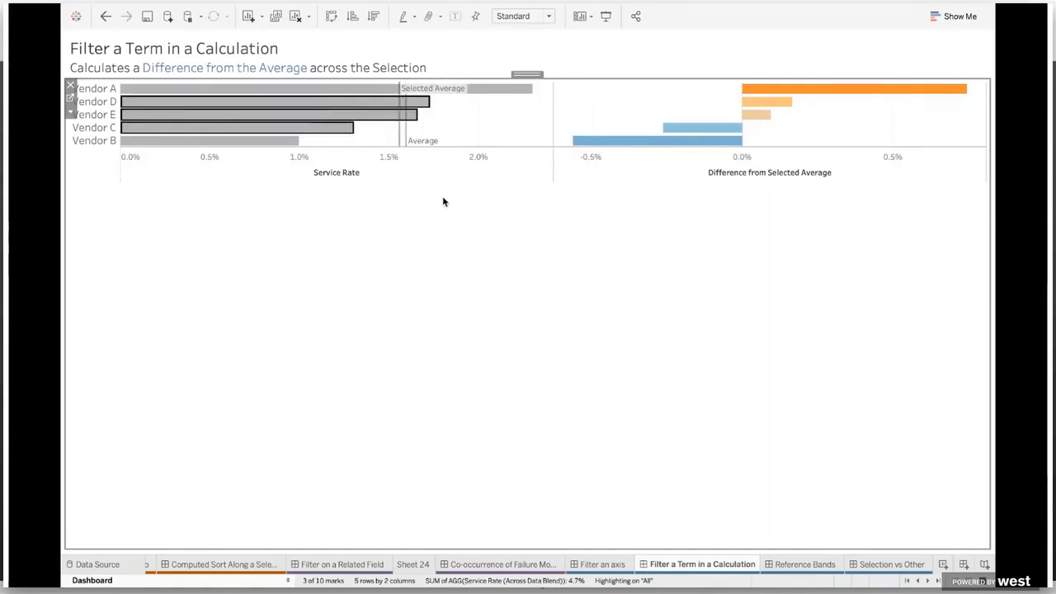
click(355, 104)
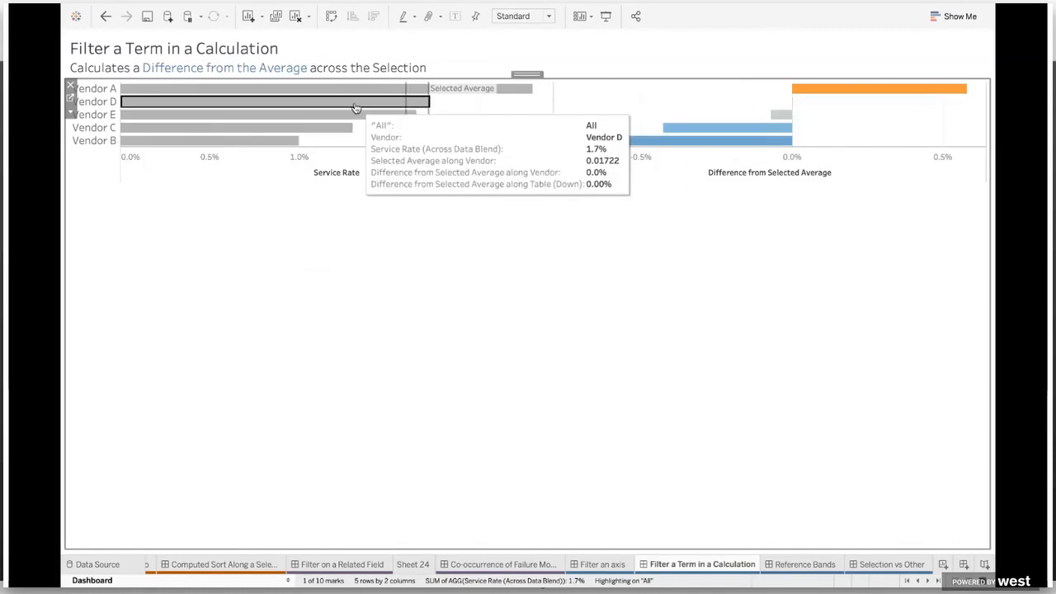
click(358, 115)
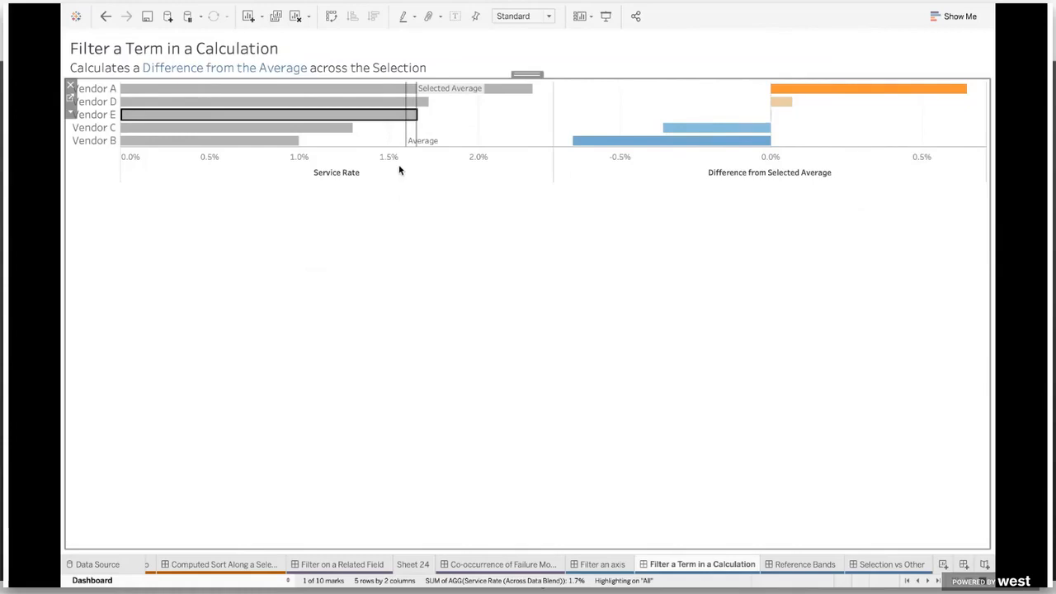
click(462, 116)
drag(464, 115, 363, 90)
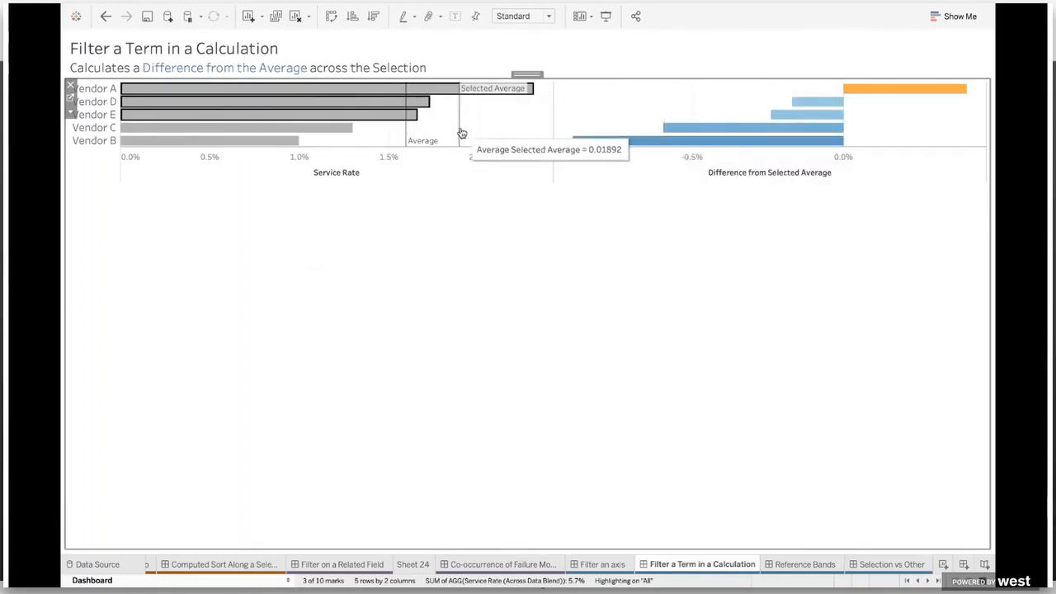
Base the selected average on Vendor D, on Vendor E, and on Vendors E, C and B combined.
click(426, 100)
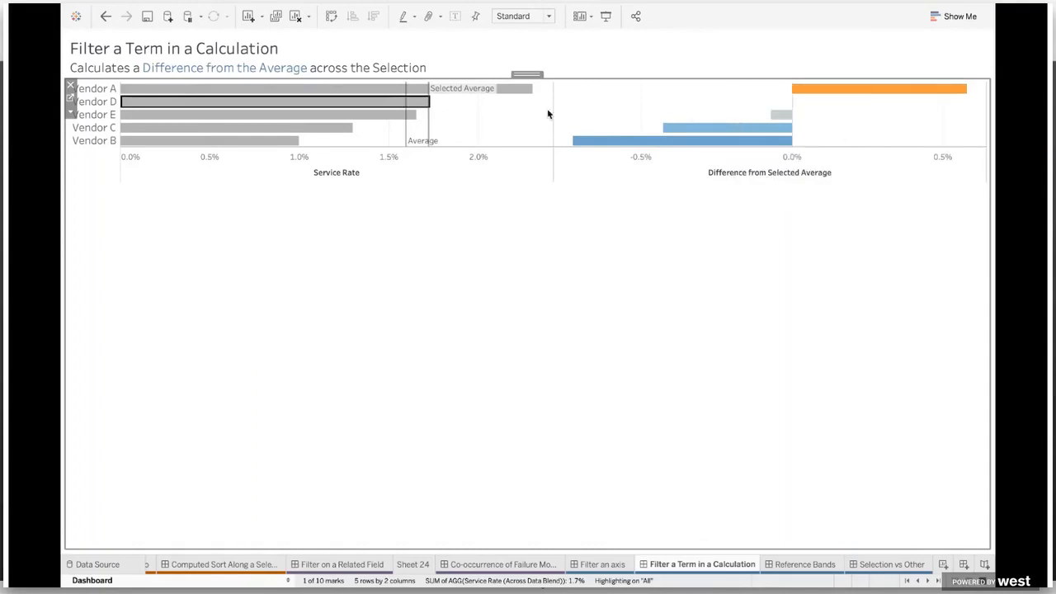
mouse_move(130, 110)
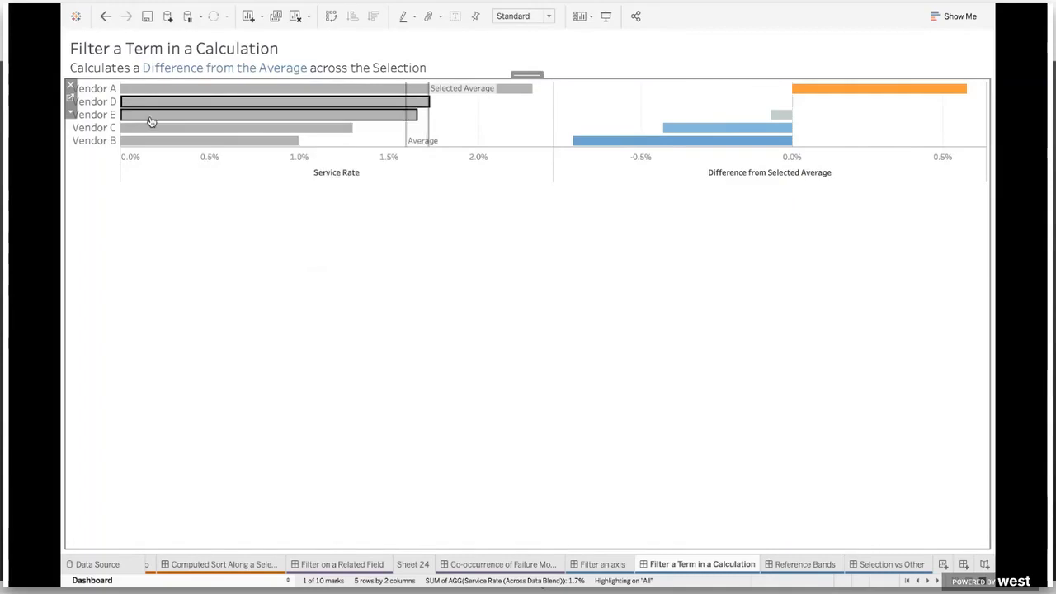
click(151, 122)
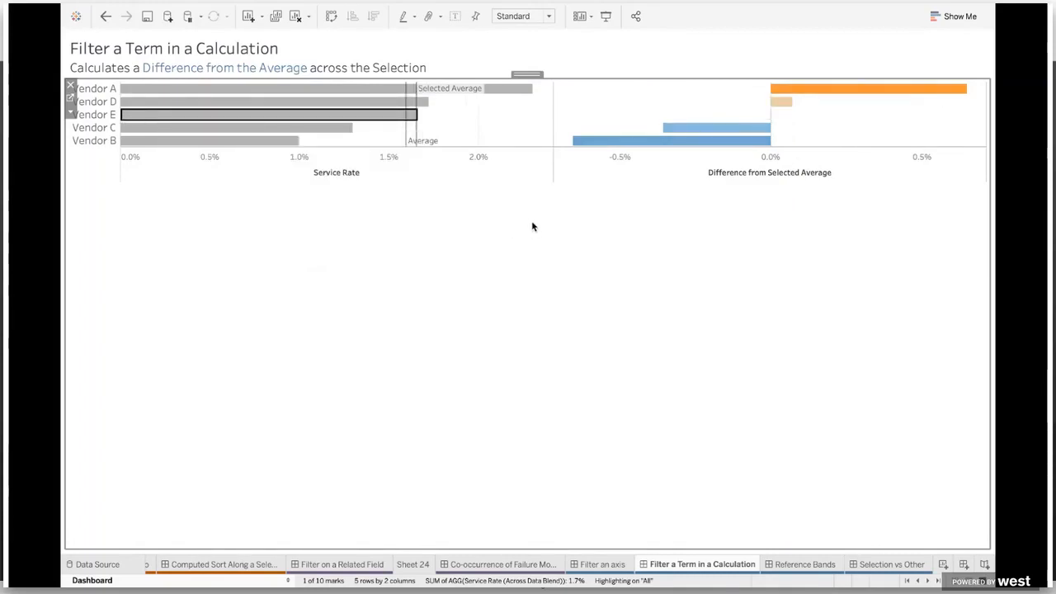
drag(381, 140, 235, 115)
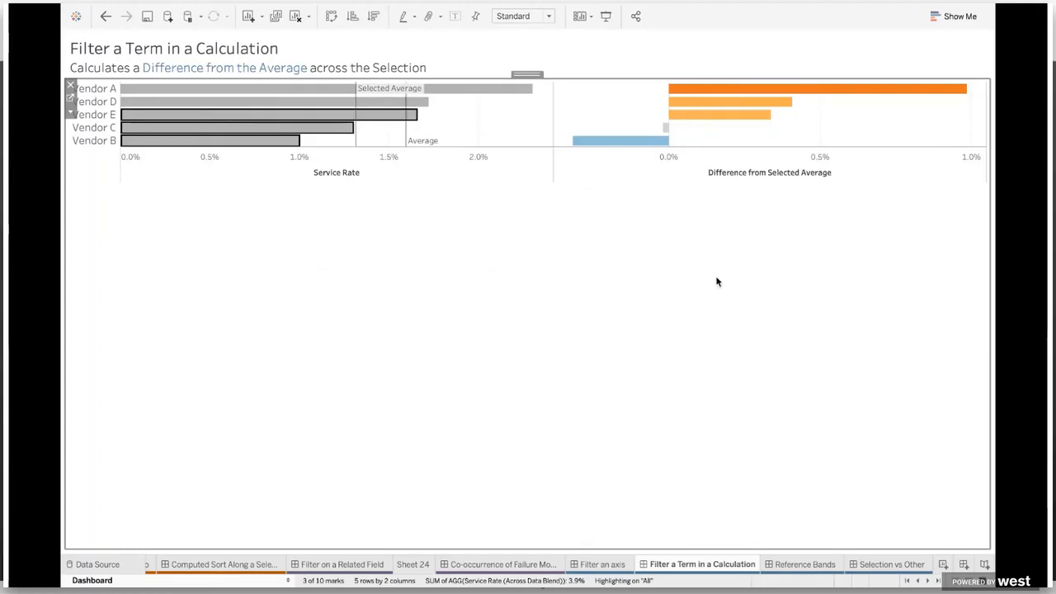
Open the Reference Bands dashboard and set the bands from Wall Oven, Front Load Washer, Elegant Refridgerator and Stainless BBQ in turn.
click(795, 566)
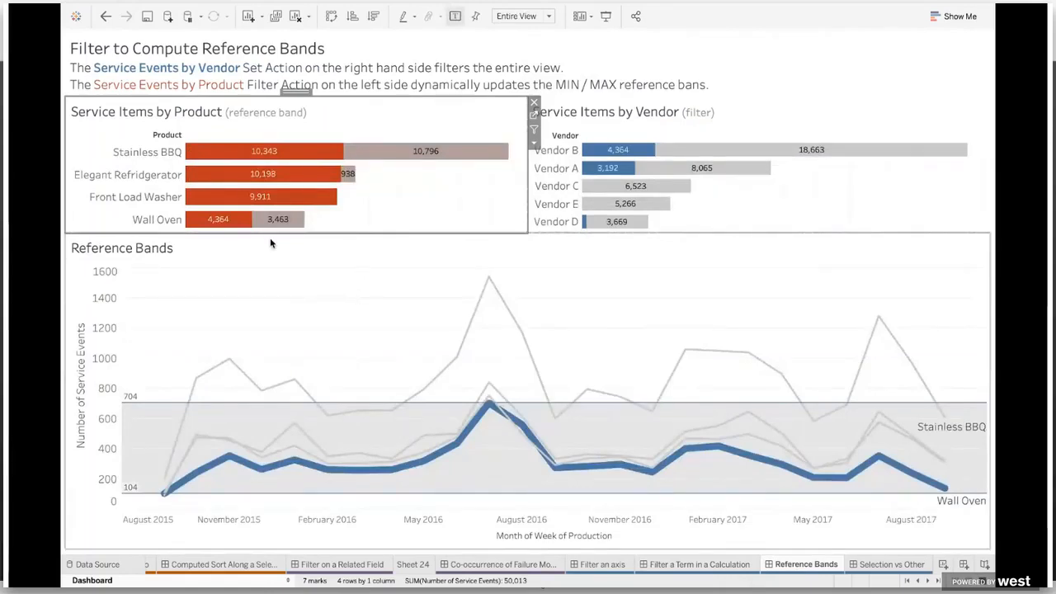
click(156, 220)
mouse_move(130, 407)
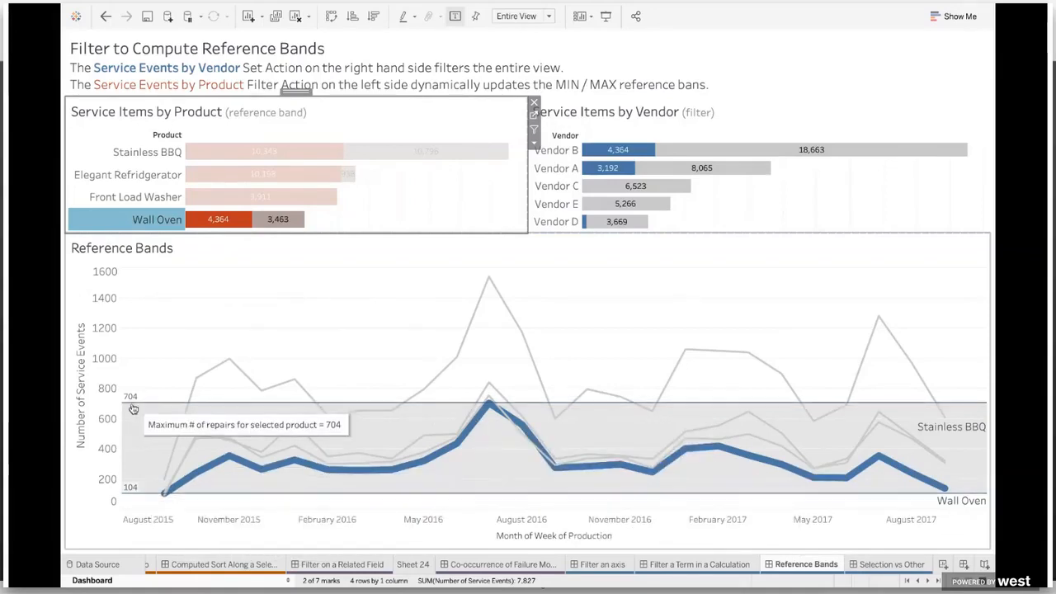
click(144, 198)
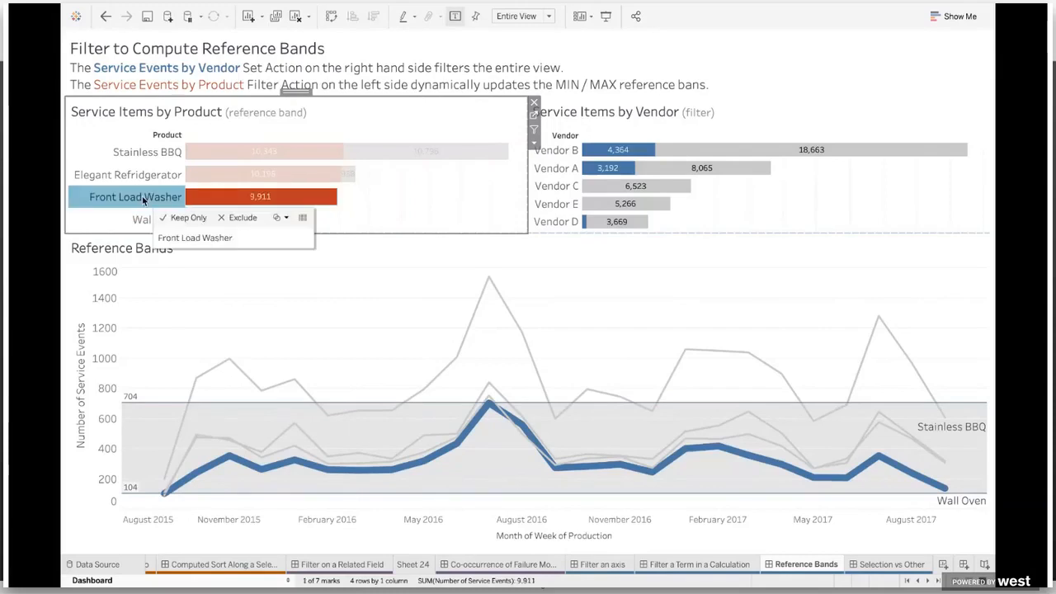
ctrl+click(147, 179)
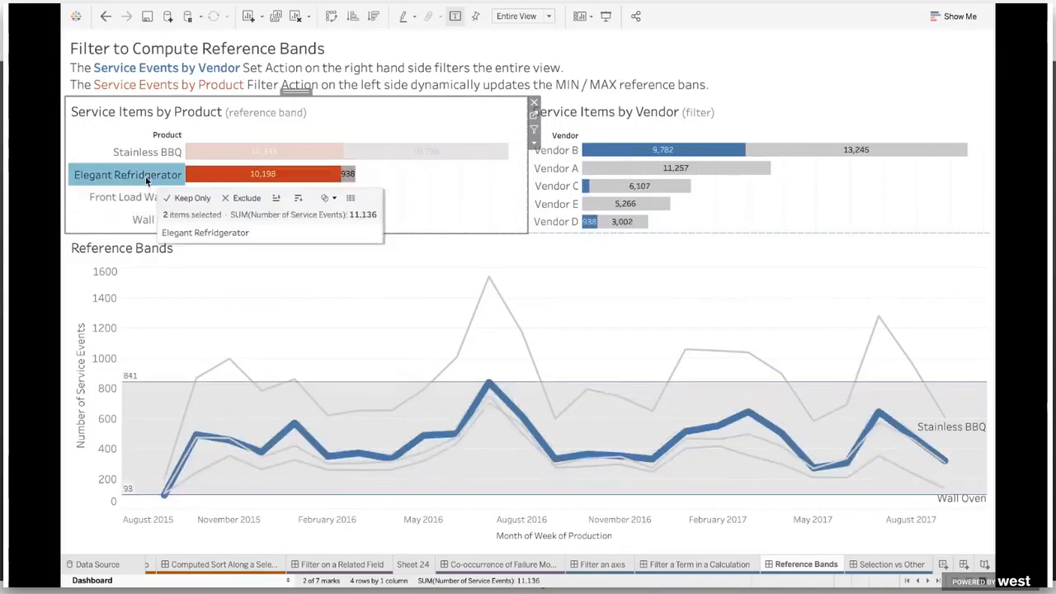
click(156, 160)
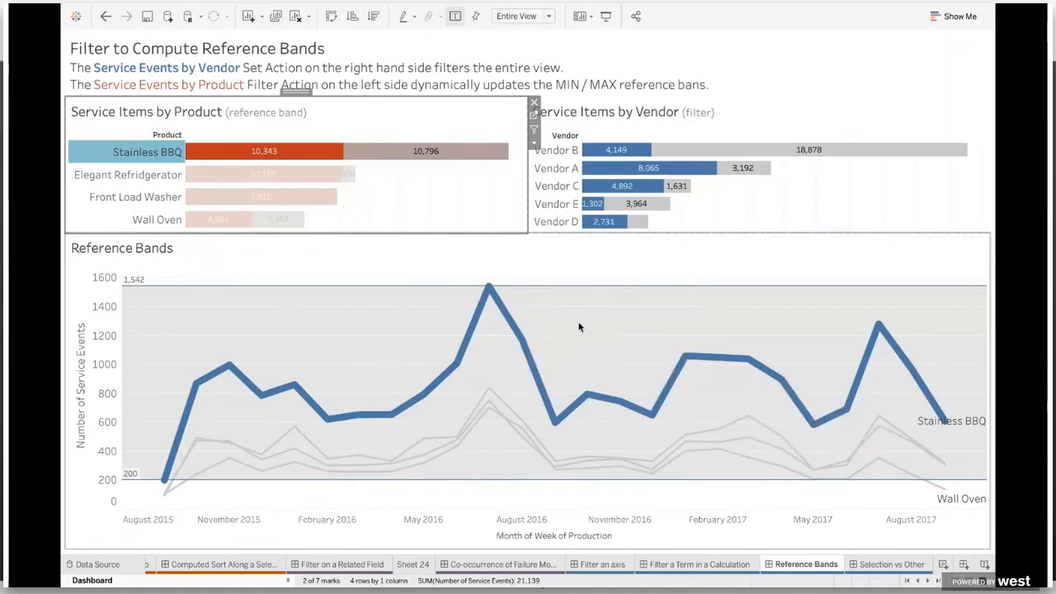
Filter the Stainless BBQ reference bands by Vendors B, A, C, E and D in turn.
click(556, 151)
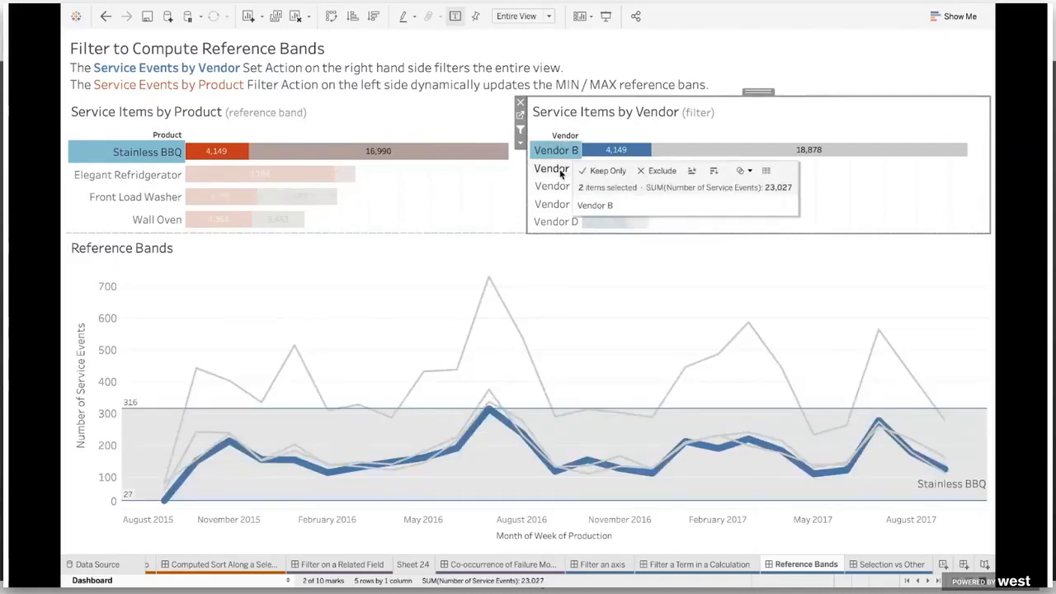
click(559, 168)
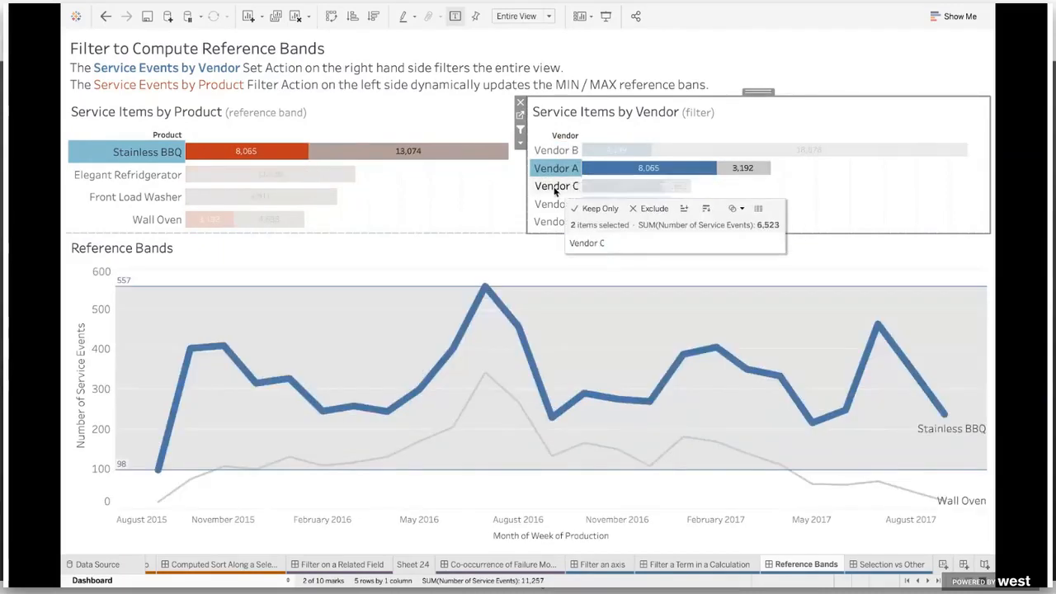
click(556, 204)
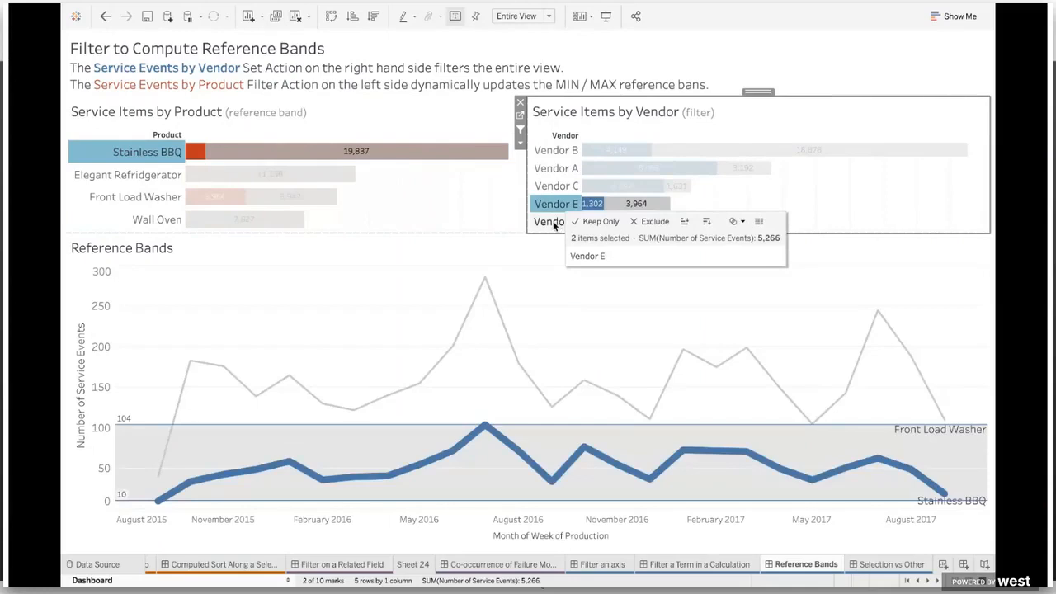
click(555, 223)
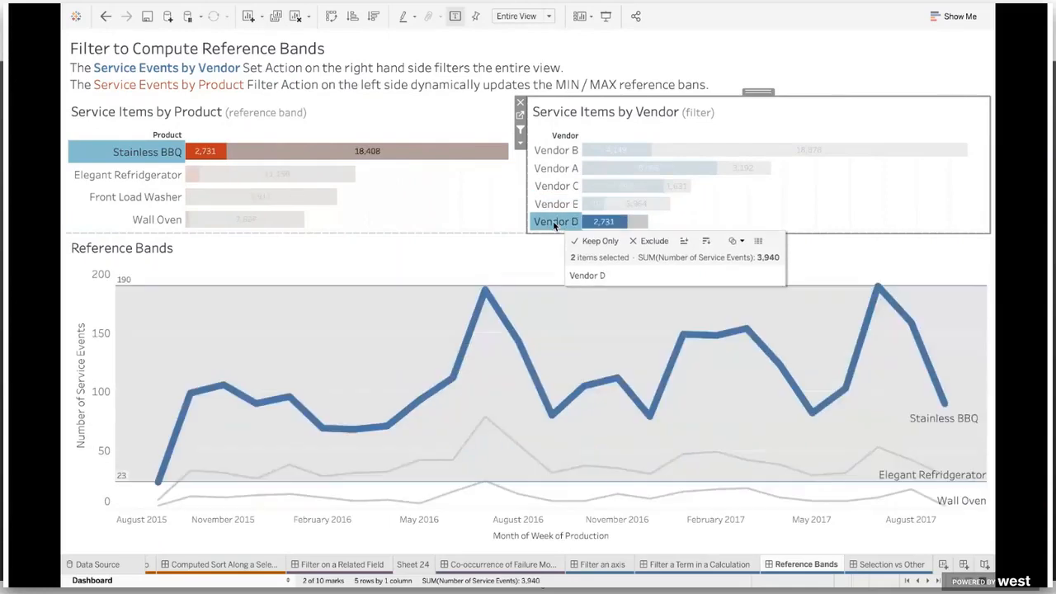
Open Selection vs Other and select in turn Amberley Grove through Bramshaw Road, Amberley Grove alone, Dallington through Arlington, and Vintners Place with Middleton.
click(922, 565)
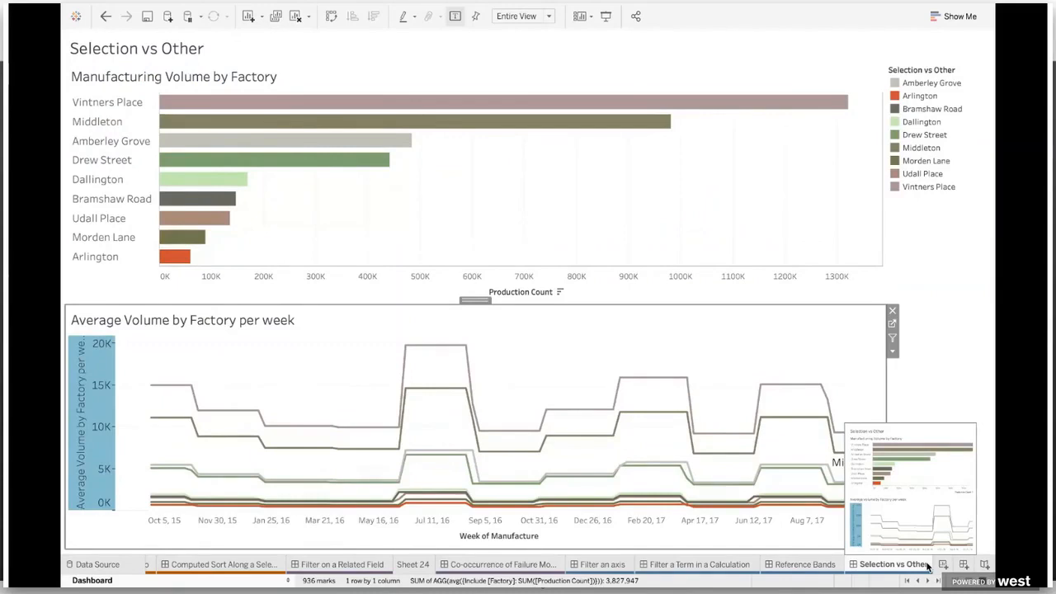
drag(360, 195, 238, 138)
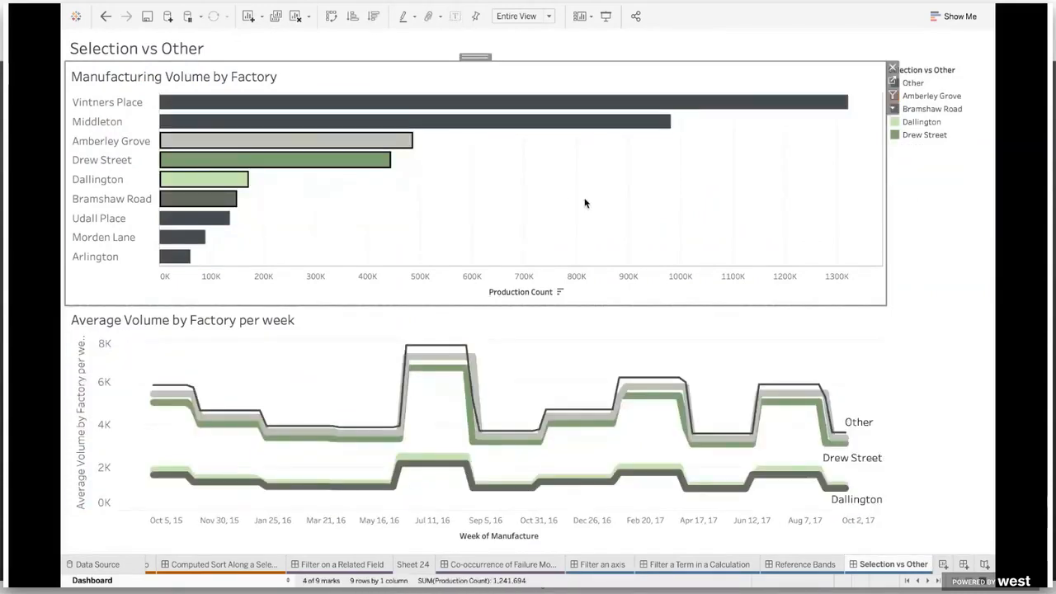
click(380, 145)
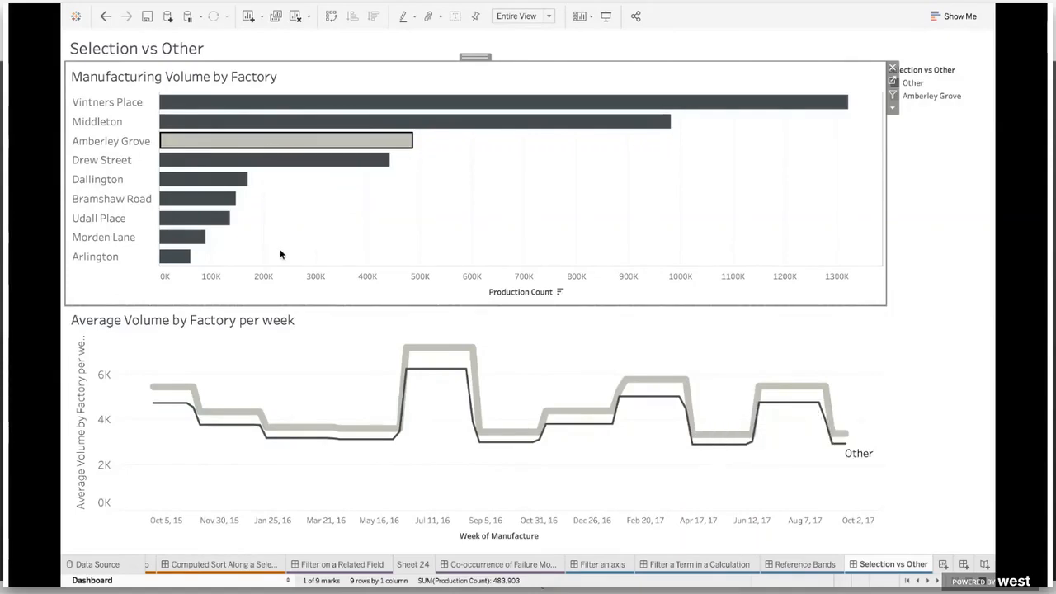
drag(276, 264, 161, 170)
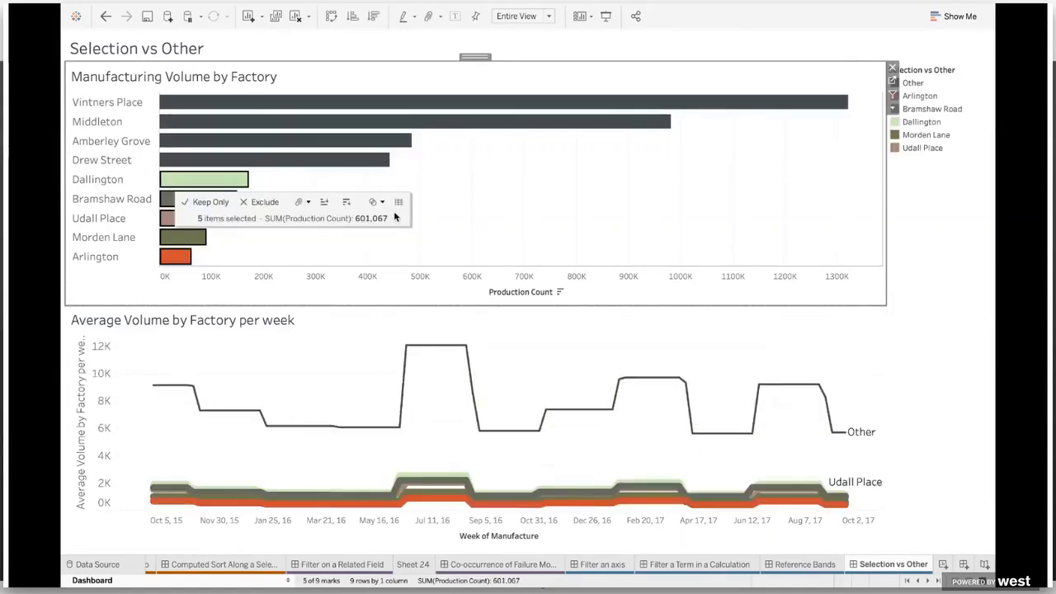
drag(748, 135, 589, 99)
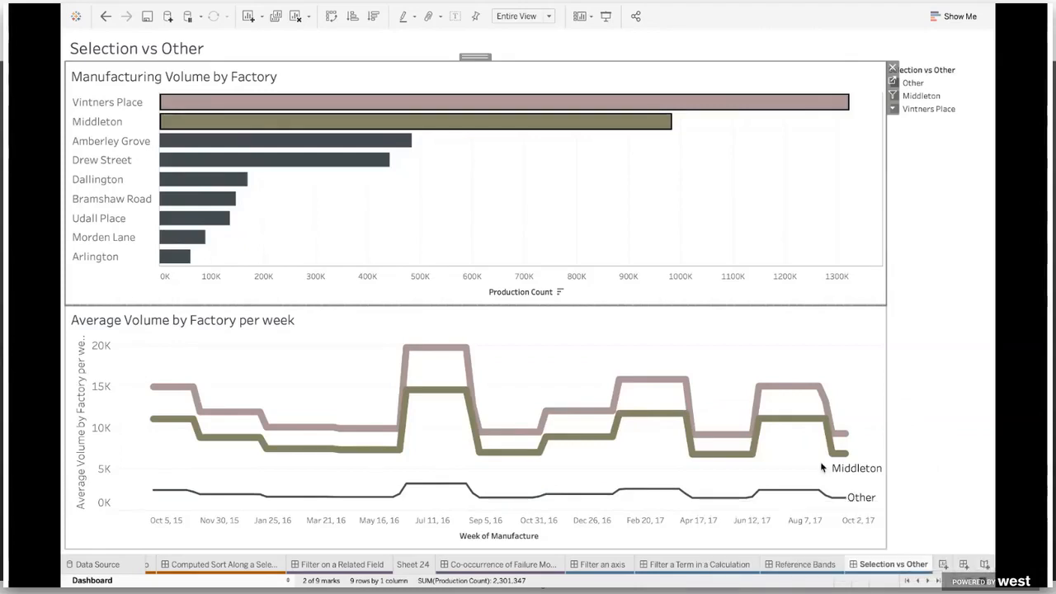
Switch from Tableau to Google Chrome.
key(super+Tab)
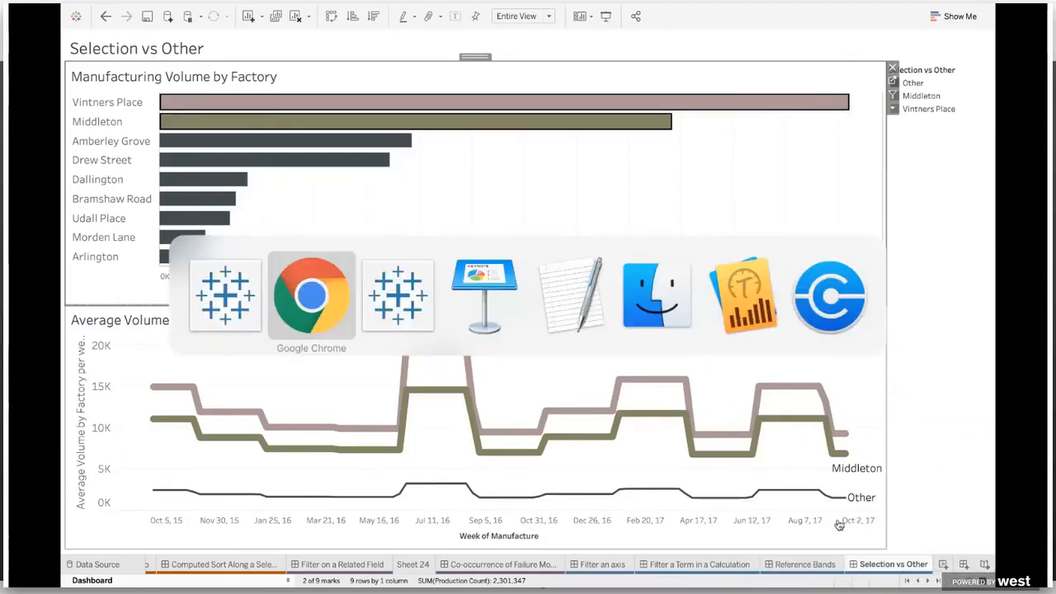